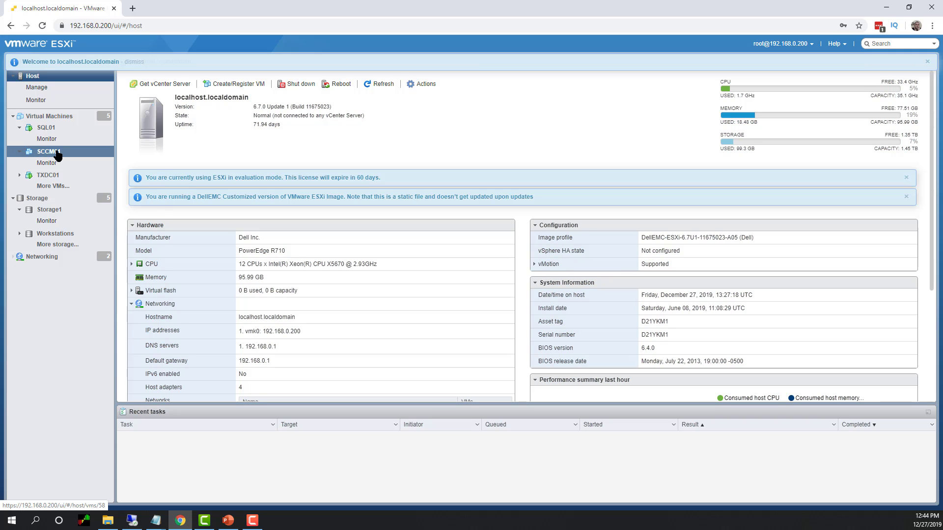
- Power on the SCCM01 virtual machine
{"action": "right_click", "coordinate": [58, 154]}
{"action": "mouse_move", "coordinate": [91, 172]}
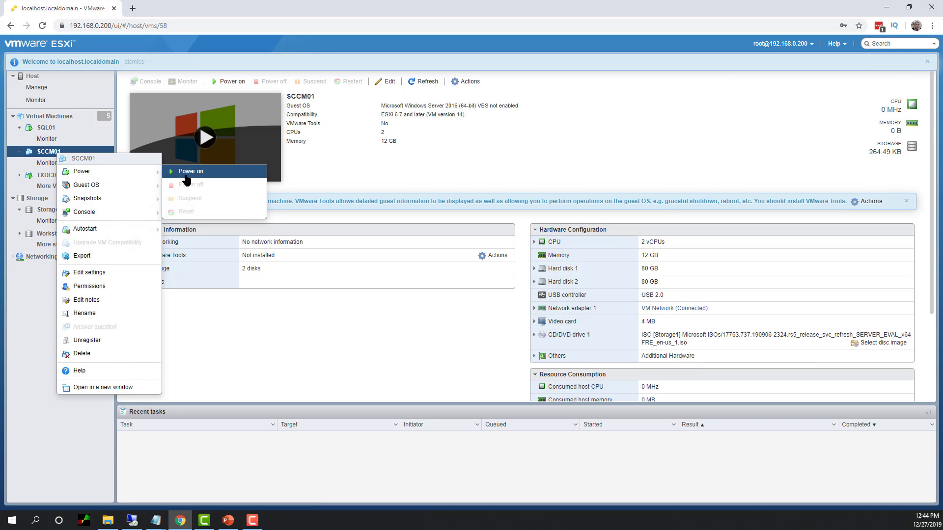
{"action": "left_click", "coordinate": [186, 173]}
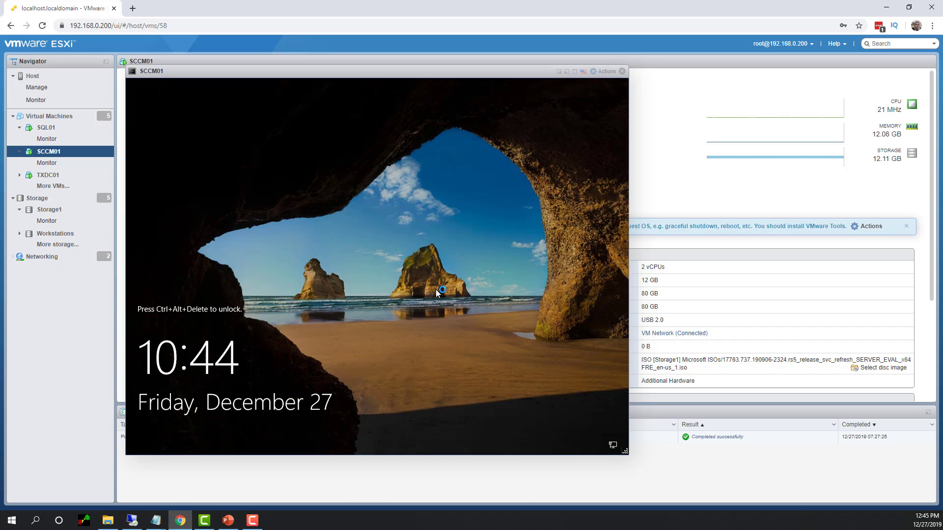
- Send the unlock key sequence to the SCCM01 guest and sign in as Administrator with the account password
{"action": "left_click", "coordinate": [607, 72]}
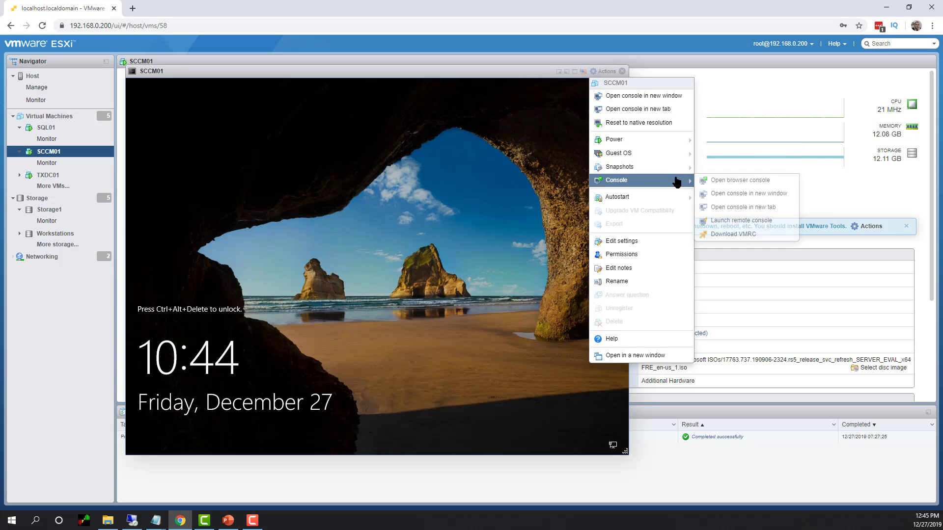
{"action": "mouse_move", "coordinate": [680, 169]}
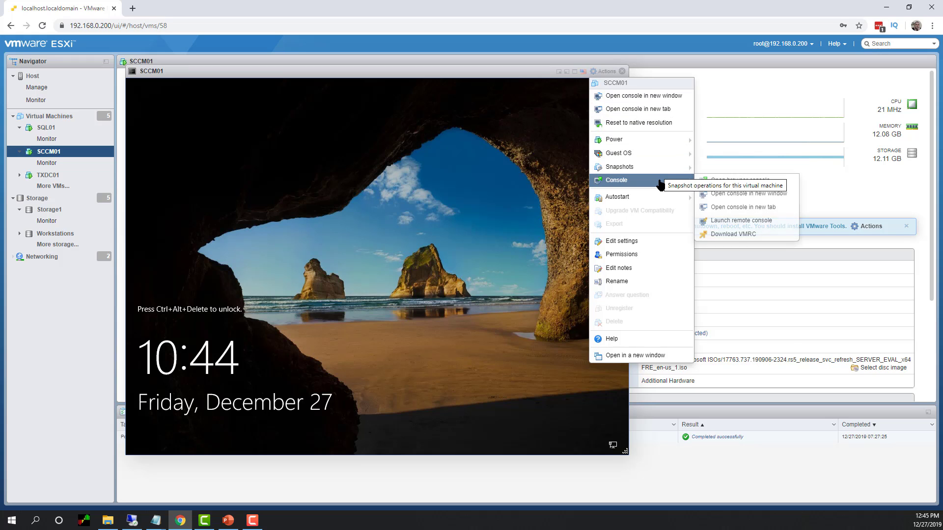
{"action": "mouse_move", "coordinate": [652, 153]}
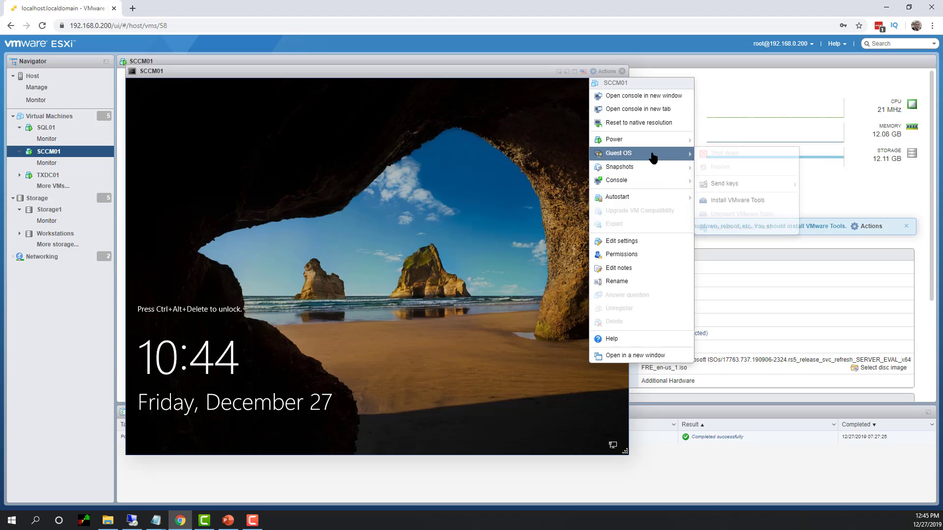
{"action": "mouse_move", "coordinate": [759, 188]}
{"action": "left_click", "coordinate": [834, 183]}
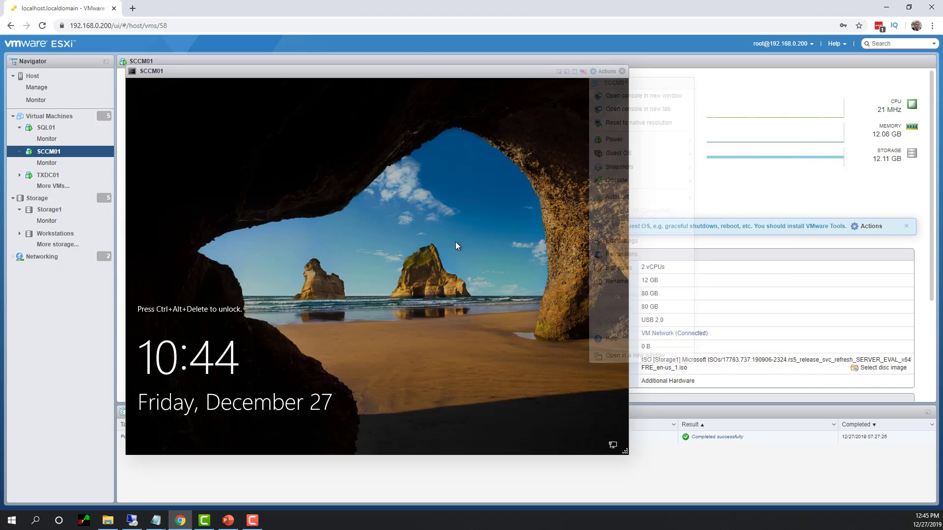
{"action": "type", "text": "•••••••••"}
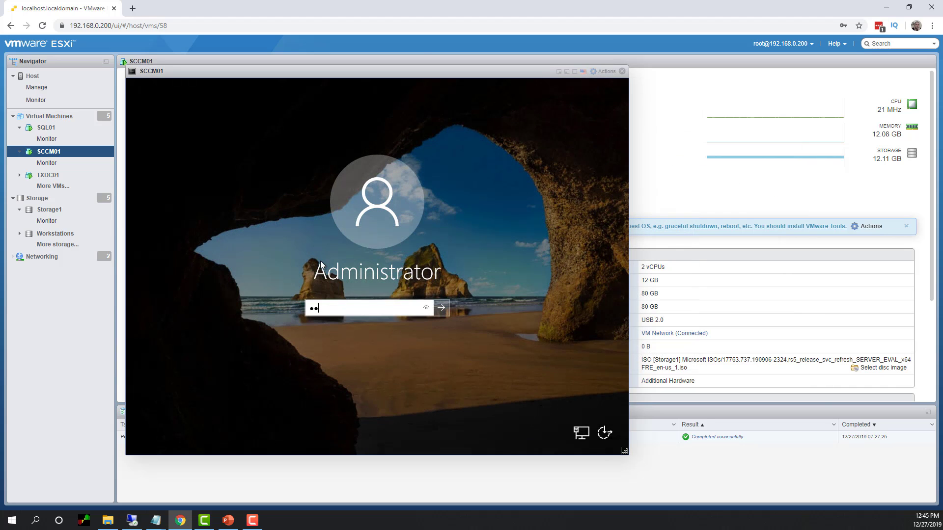
{"action": "key", "text": "Return"}
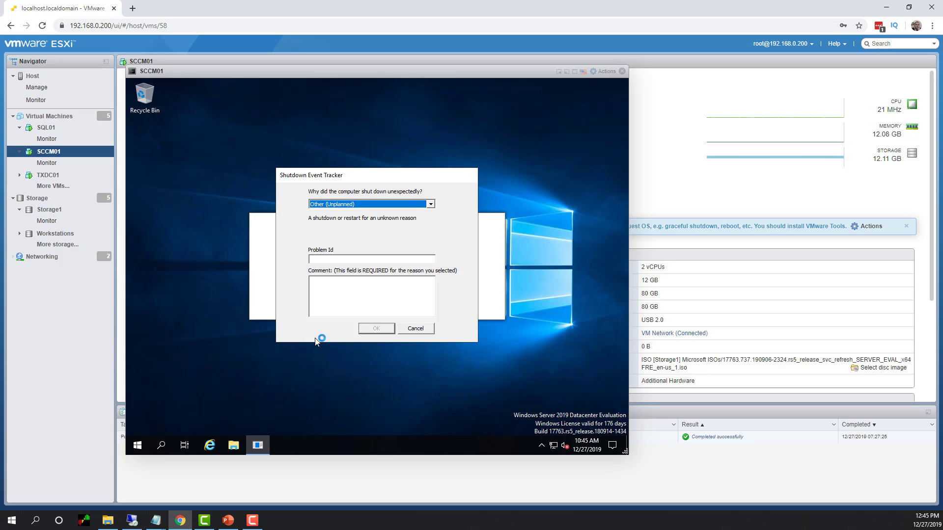
- Submit the unexpected shutdown reason with "." as the comment and show the Local Server properties in Server Manager
{"action": "left_click", "coordinate": [375, 307]}
{"action": "type", "text": "."}
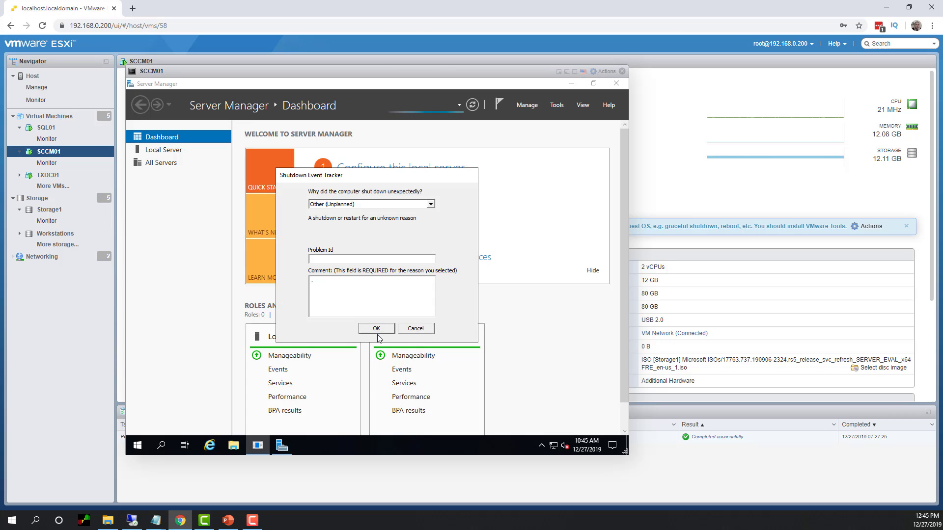
{"action": "key", "text": "Return"}
{"action": "left_click", "coordinate": [169, 151]}
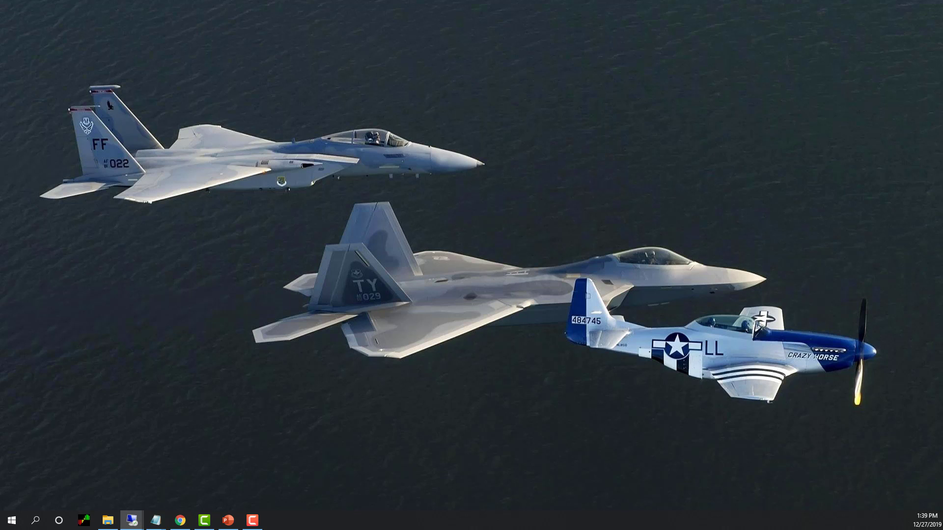
- Switch to Remote Desktop Connection and connect to the computer 192.168.0.101
{"action": "left_click", "coordinate": [131, 520]}
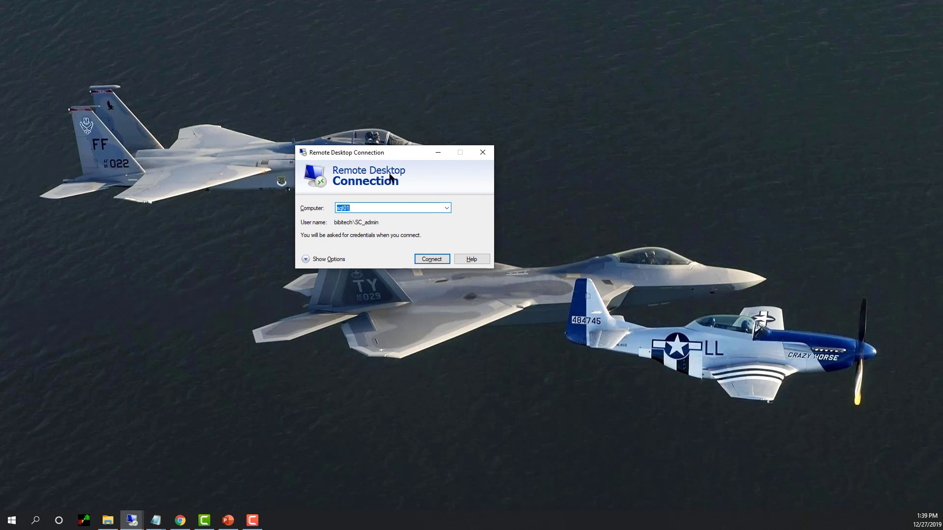
{"action": "type", "text": "192.168.0.100"}
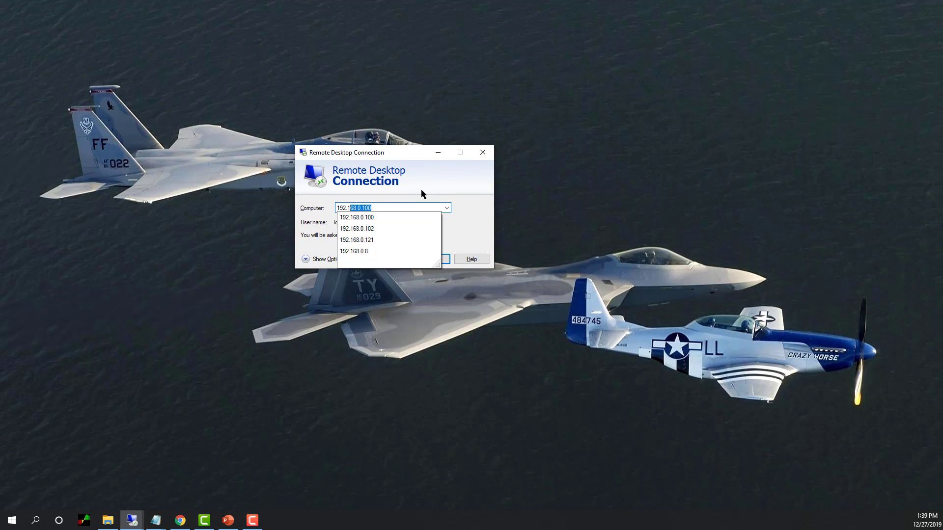
{"action": "key", "text": "Right"}
{"action": "key", "text": "BackSpace"}
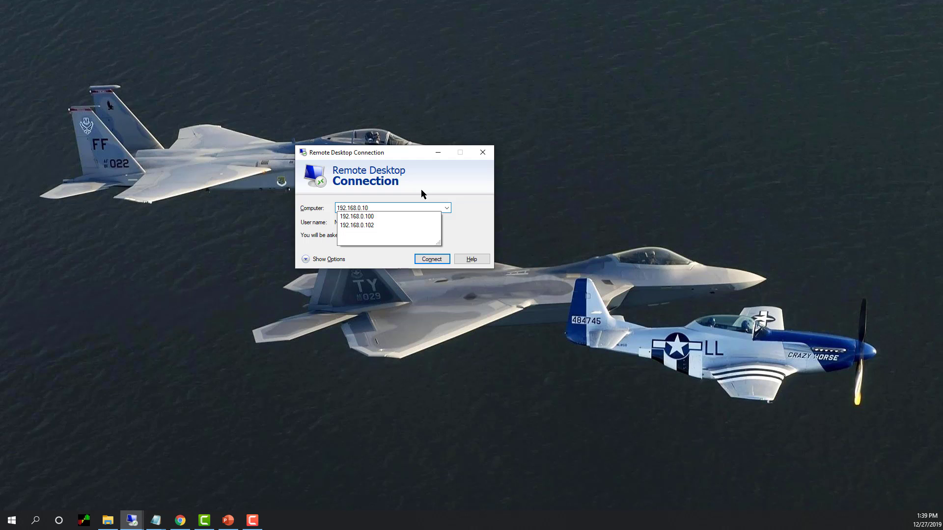
{"action": "type", "text": "1"}
{"action": "key", "text": "Return"}
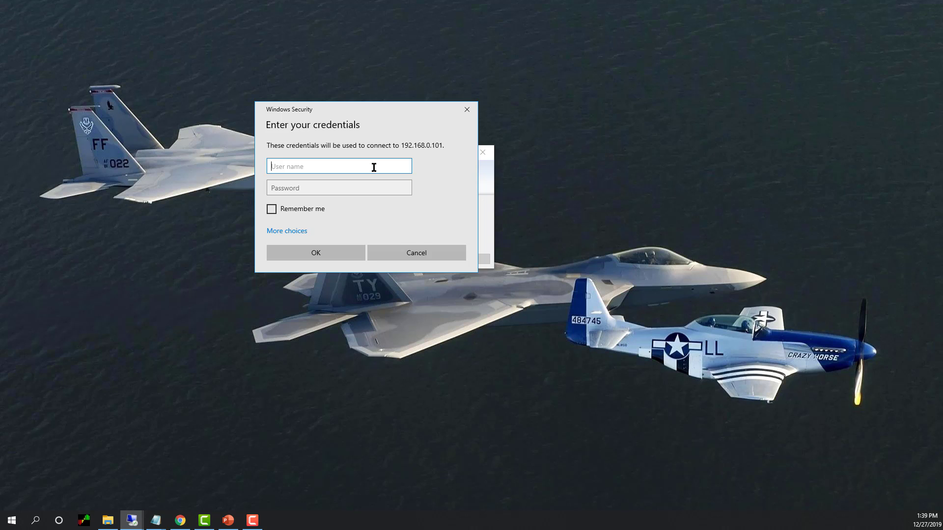
- Sign in to the remote server as localhost\administrator with the account password and accept the connection
{"action": "type", "text": "admi"}
{"action": "key", "text": "BackSpace"}
{"action": "key", "text": "BackSpace"}
{"action": "key", "text": "BackSpace"}
{"action": "key", "text": "BackSpace"}
{"action": "key", "text": "BackSpace"}
{"action": "key", "text": "BackSpace"}
{"action": "type", "text": "localhost\\administrator"}
{"action": "key", "text": "Tab"}
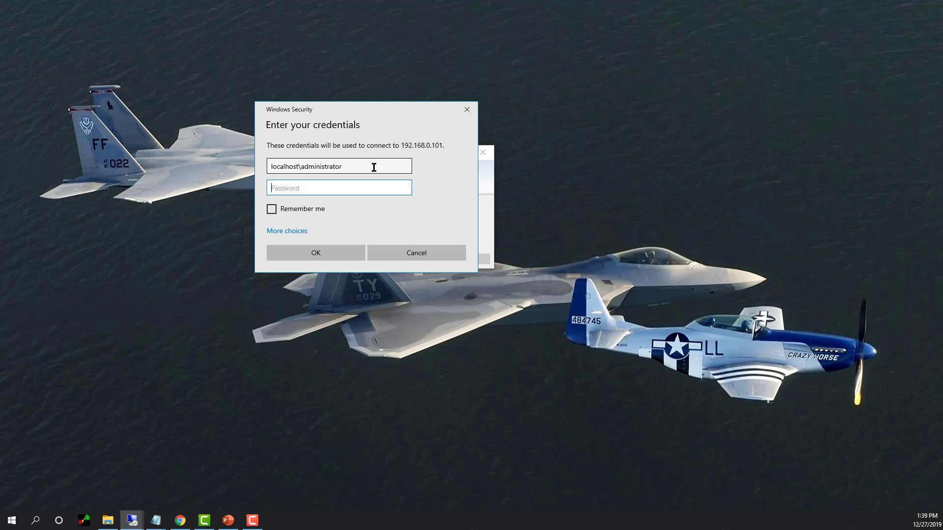
{"action": "type", "text": "•••••••••"}
{"action": "key", "text": "Return"}
{"action": "left_click", "coordinate": [425, 292]}
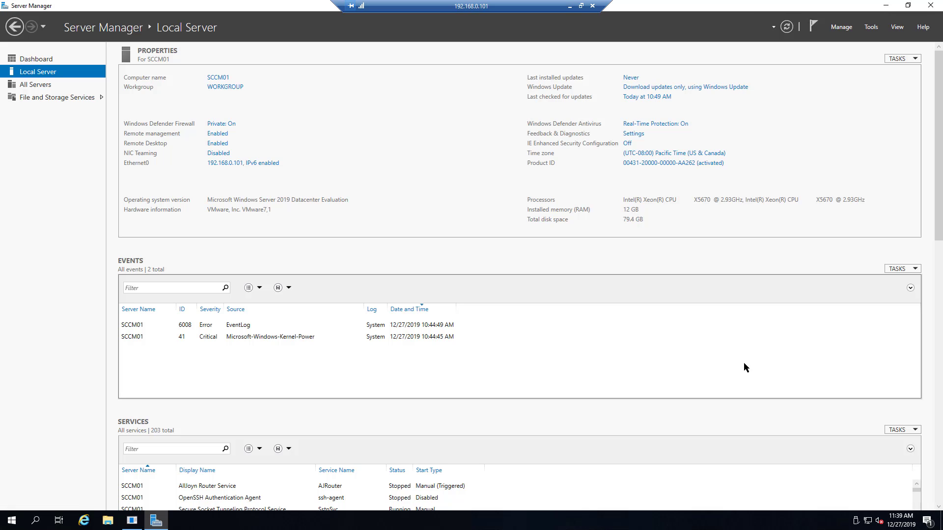
- Close Server Manager on the remote server and submit the pending Shutdown Event Tracker form
{"action": "left_click", "coordinate": [935, 7]}
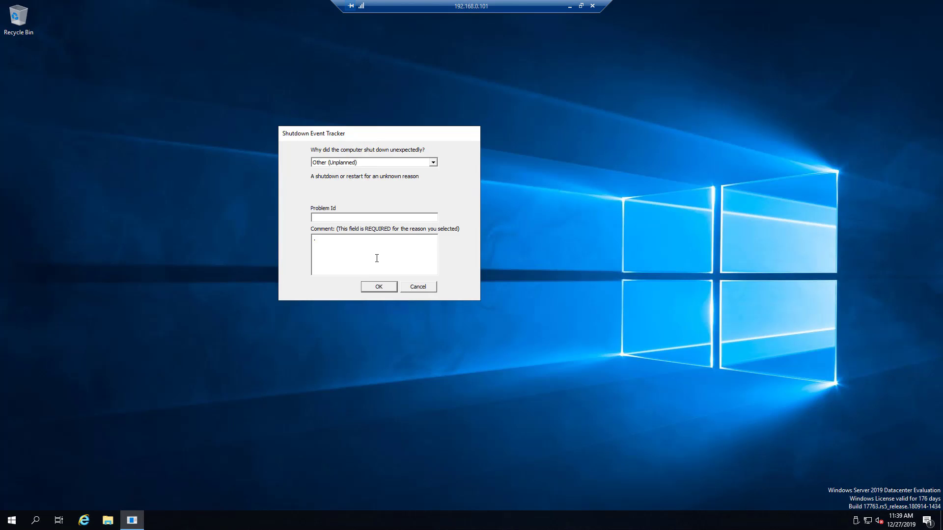
{"action": "left_click", "coordinate": [381, 287]}
- Create a folder named "SCCM_Installation Media" in the root of Local Disk (C:)
{"action": "left_click", "coordinate": [108, 520]}
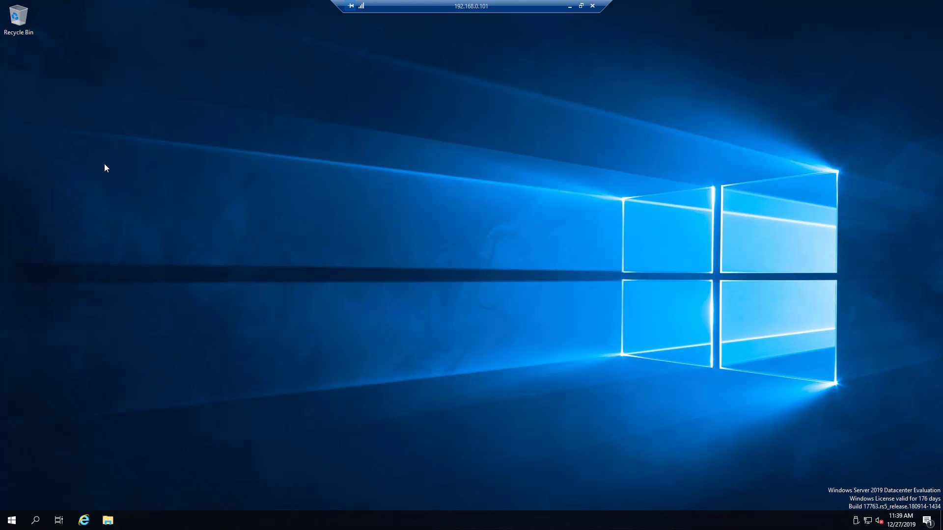
{"action": "left_click", "coordinate": [238, 222]}
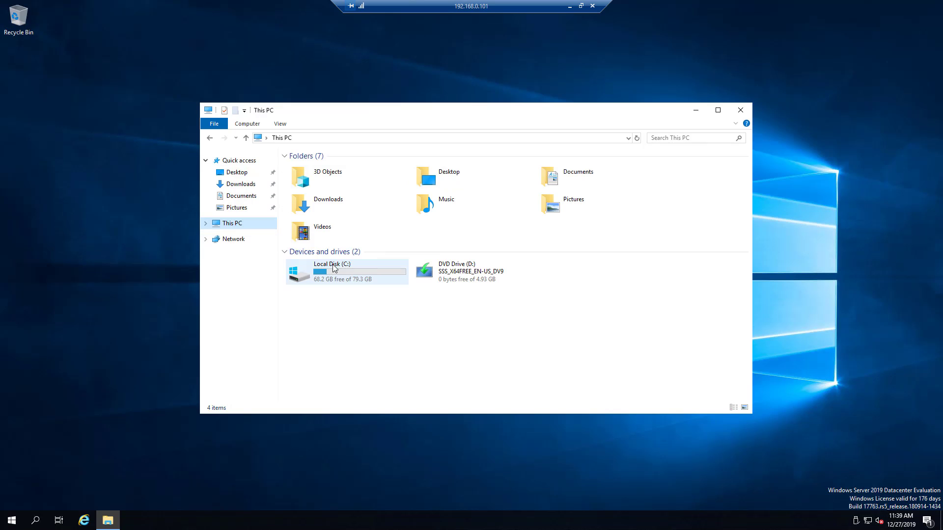
{"action": "double_click", "coordinate": [337, 270]}
{"action": "right_click", "coordinate": [324, 297]}
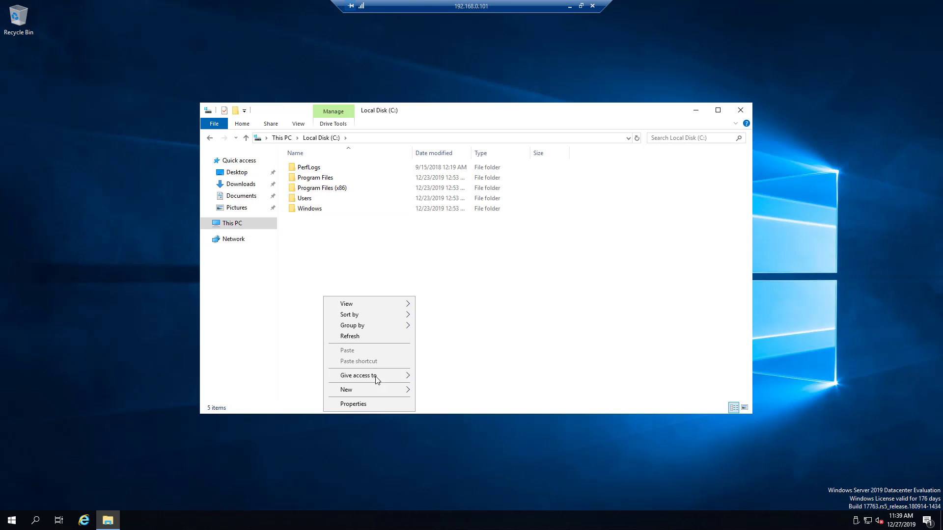
{"action": "mouse_move", "coordinate": [377, 382]}
{"action": "left_click", "coordinate": [469, 391]}
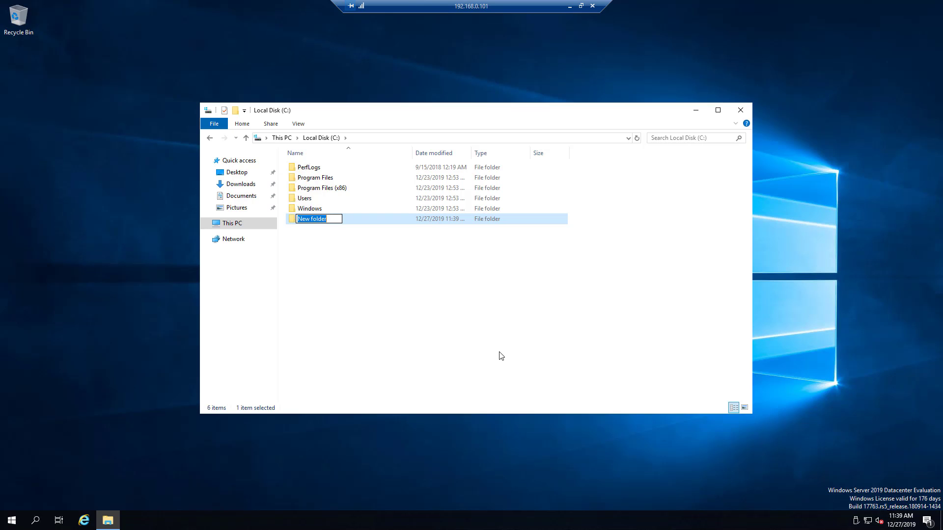
{"action": "type", "text": "SCCM_Installation Med"}
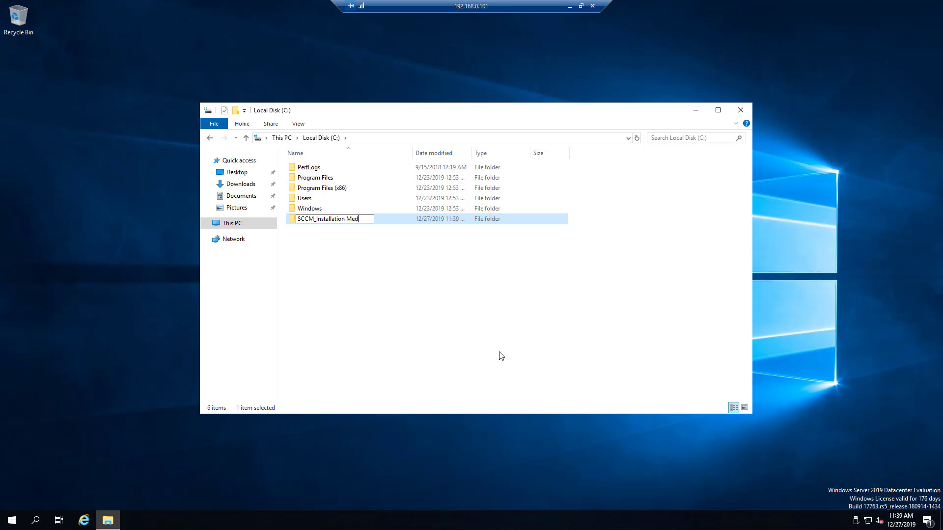
{"action": "type", "text": "ia"}
{"action": "left_click", "coordinate": [501, 356]}
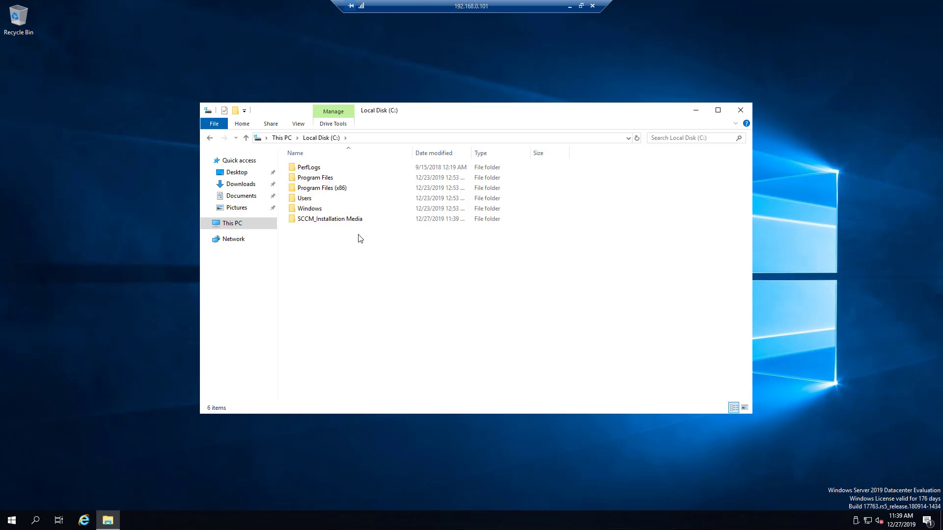
- Create a subfolder named "Downloaded Files" inside the SCCM_Installation Media folder
{"action": "double_click", "coordinate": [326, 219]}
{"action": "right_click", "coordinate": [349, 283]}
{"action": "mouse_move", "coordinate": [424, 400]}
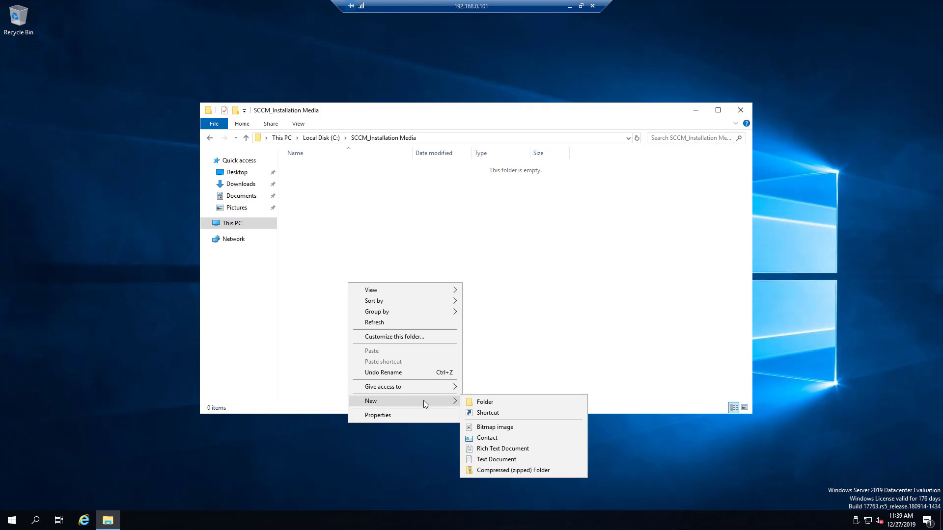
{"action": "left_click", "coordinate": [486, 400]}
{"action": "type", "text": "Do"}
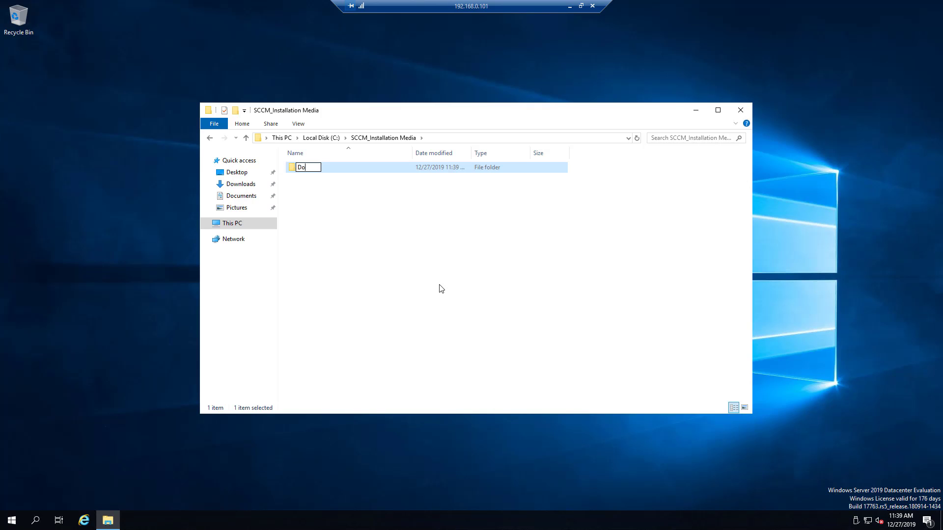
{"action": "type", "text": "wnloaded Files"}
{"action": "left_click", "coordinate": [441, 289]}
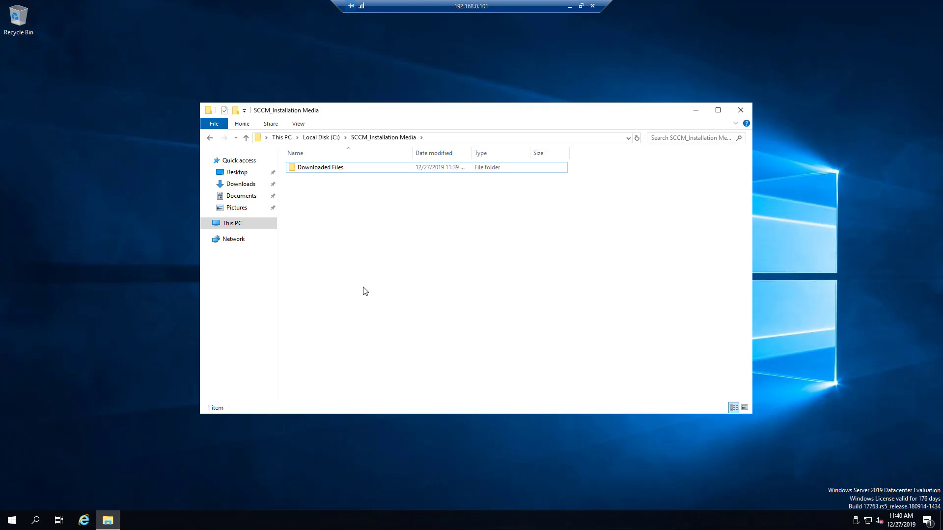
- Paste the copied ConfigMgrPrerequisitesTool application into SCCM_Installation Media, launch it and reposition its window
{"action": "key", "text": "ctrl+v"}
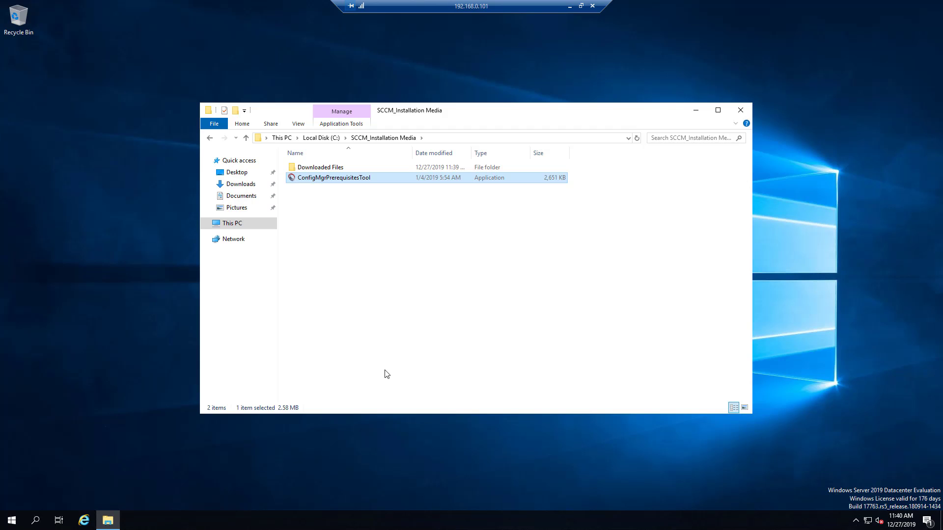
{"action": "double_click", "coordinate": [352, 183]}
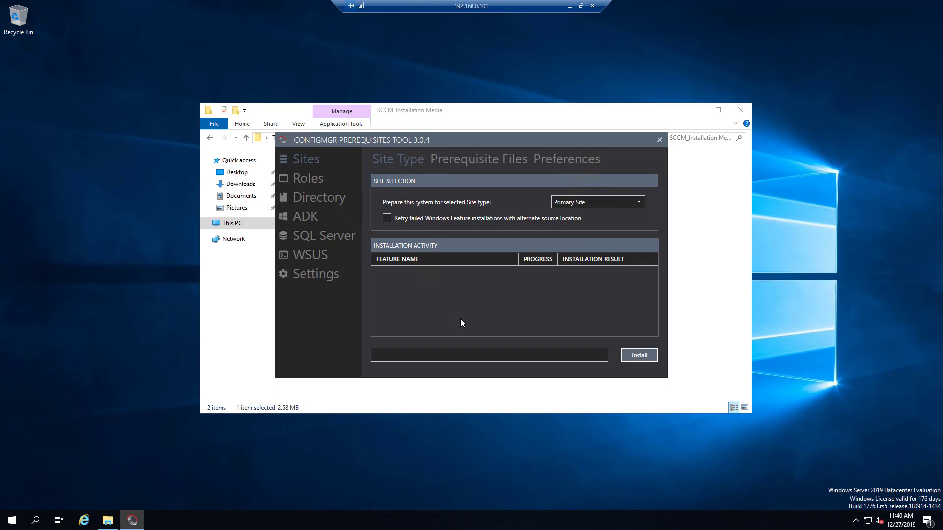
{"action": "left_click_drag", "start_coordinate": [558, 140], "coordinate": [362, 100]}
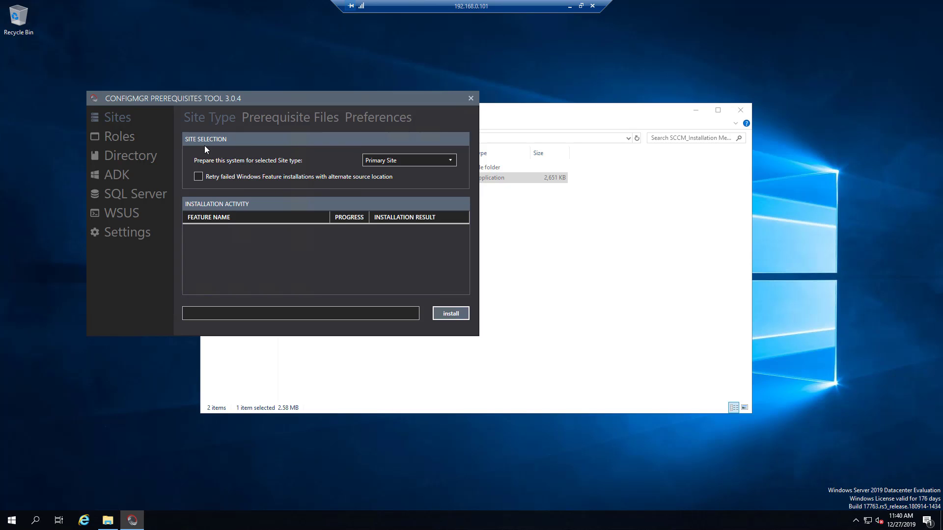
{"action": "left_click_drag", "start_coordinate": [296, 94], "coordinate": [332, 85]}
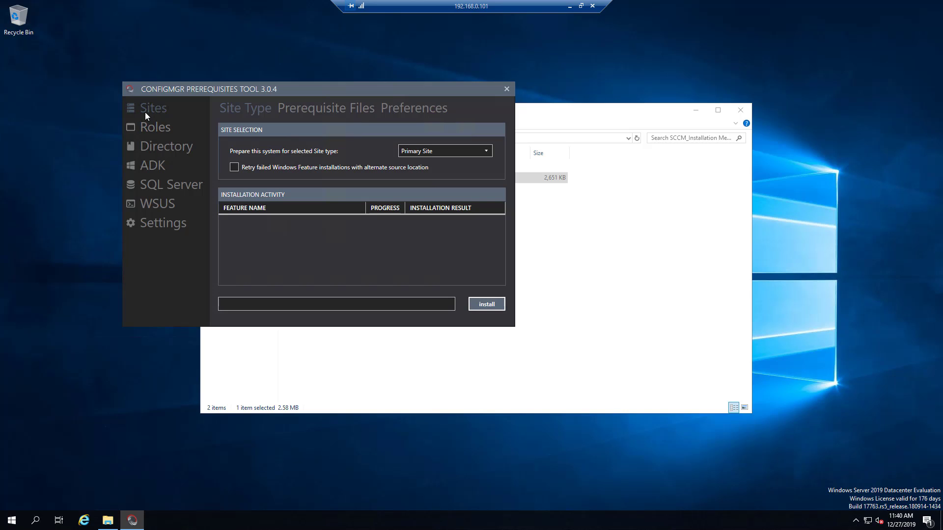
- Install the Windows features for the Primary Site type and dismiss the completion notice
{"action": "left_click", "coordinate": [475, 151]}
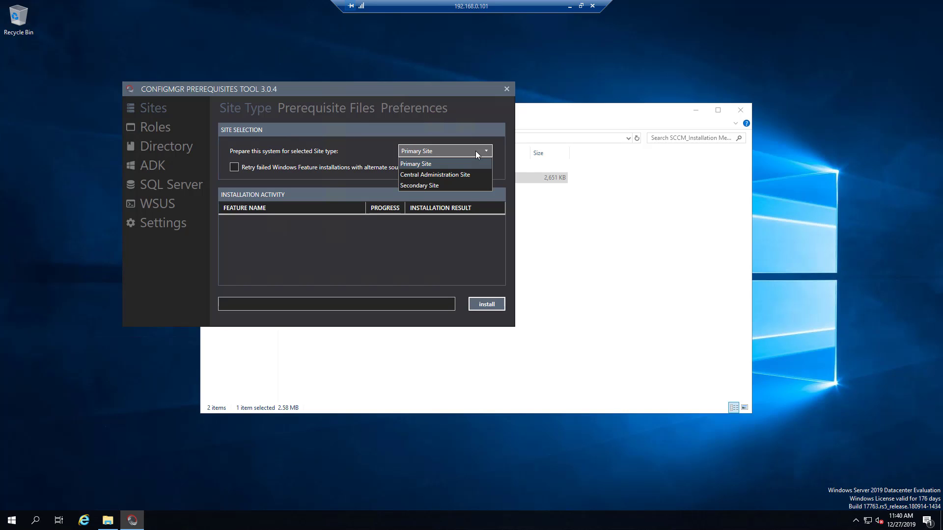
{"action": "left_click", "coordinate": [419, 164]}
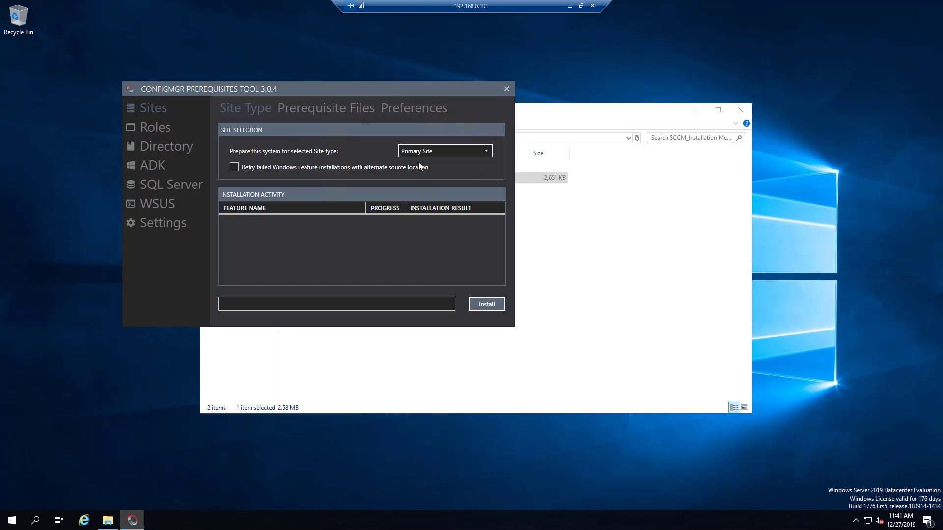
{"action": "left_click", "coordinate": [482, 305]}
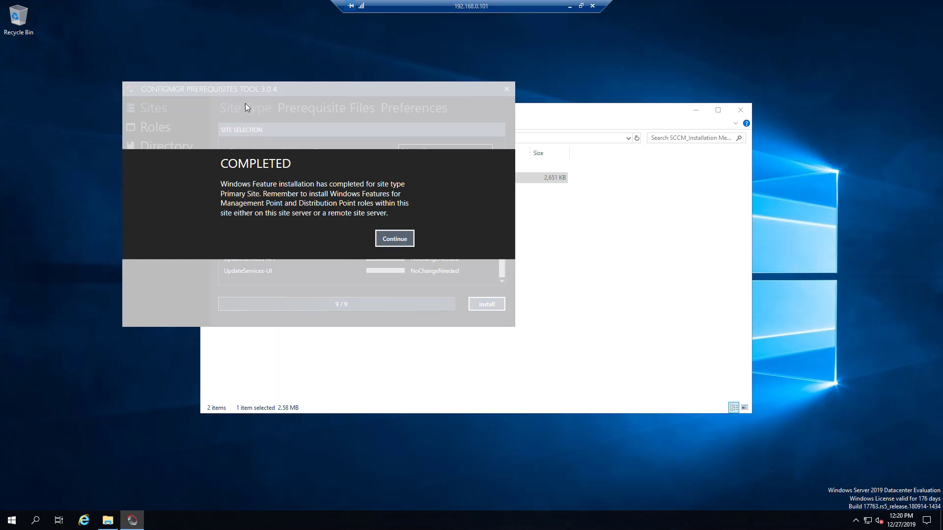
{"action": "left_click", "coordinate": [402, 239]}
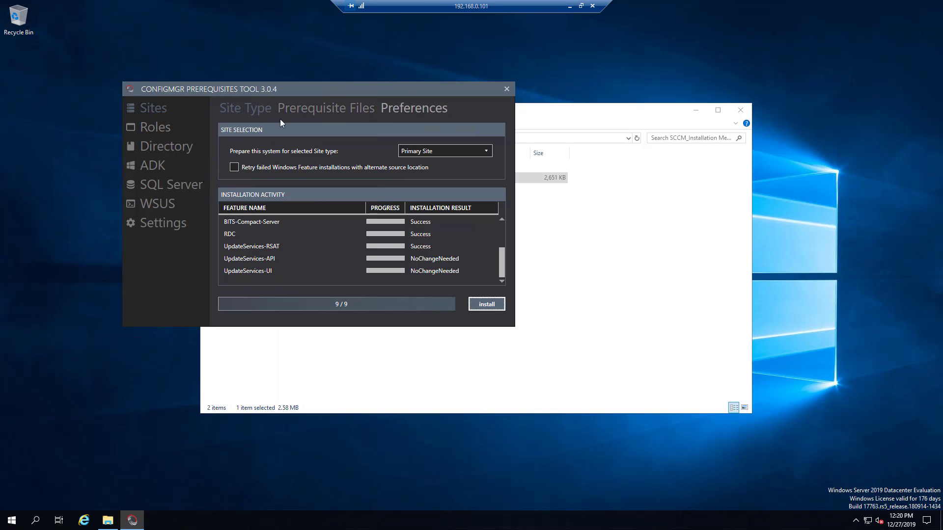
- Show the tool's Prerequisite Files page, check the Downloaded Files folder, and arrange the tool and SCCM_Installation Media windows side by side
{"action": "left_click", "coordinate": [316, 106]}
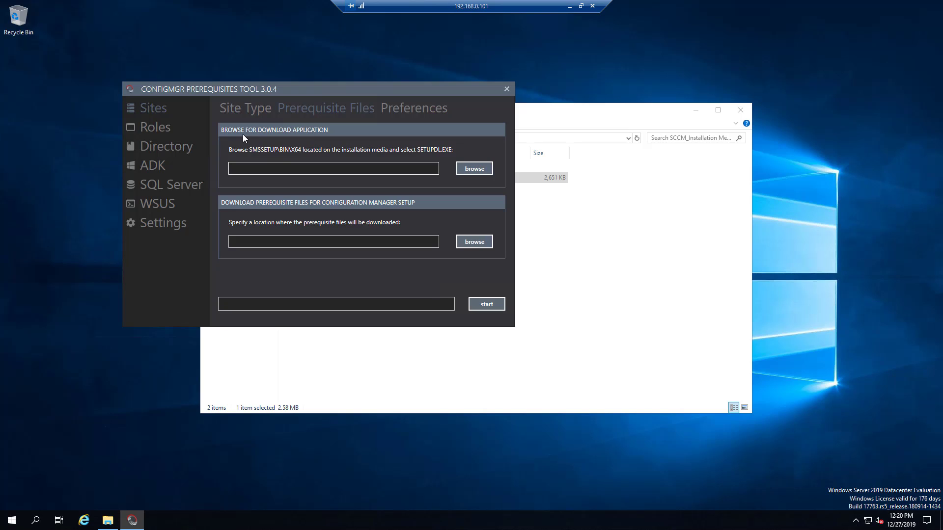
{"action": "left_click_drag", "start_coordinate": [396, 87], "coordinate": [324, 66]}
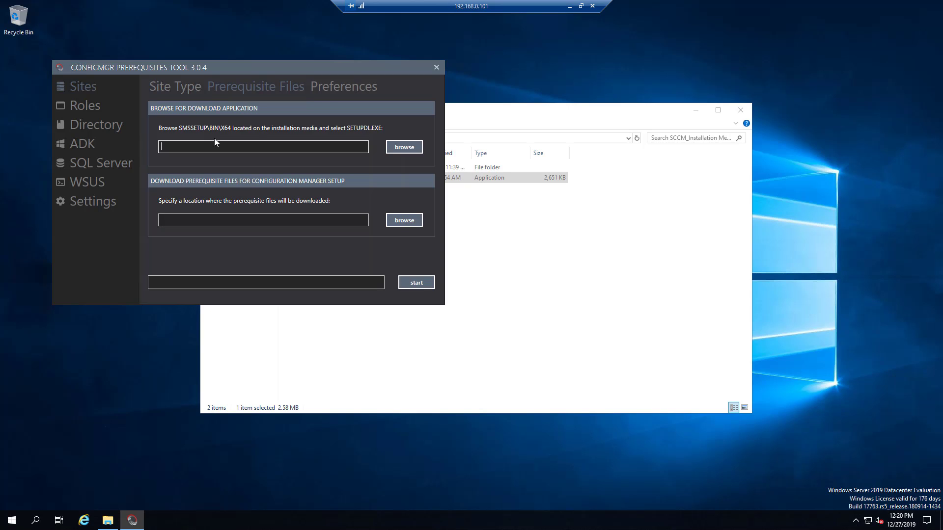
{"action": "left_click_drag", "start_coordinate": [529, 113], "coordinate": [607, 235]}
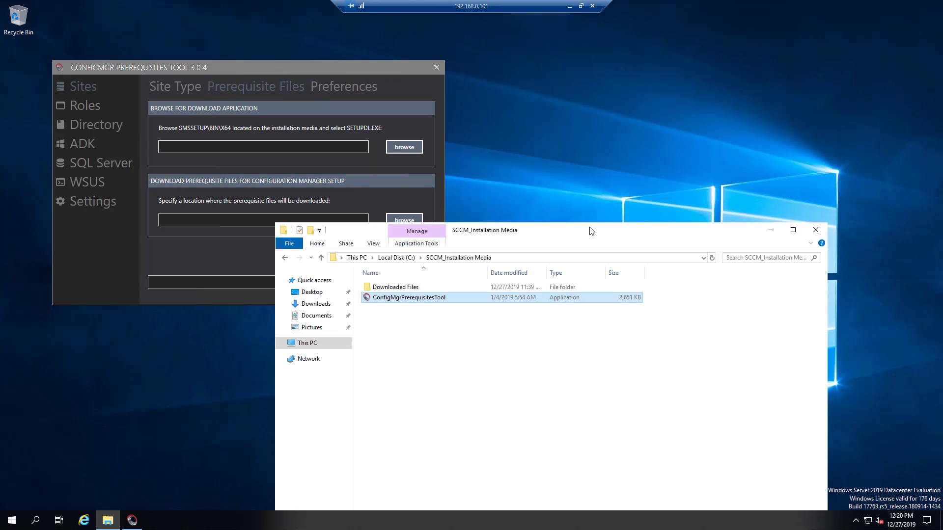
{"action": "double_click", "coordinate": [422, 289]}
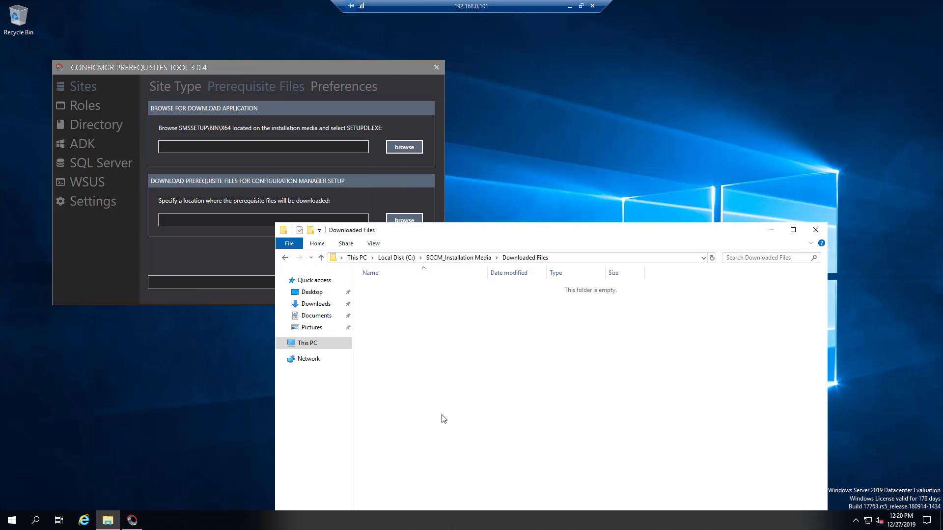
{"action": "left_click", "coordinate": [483, 258]}
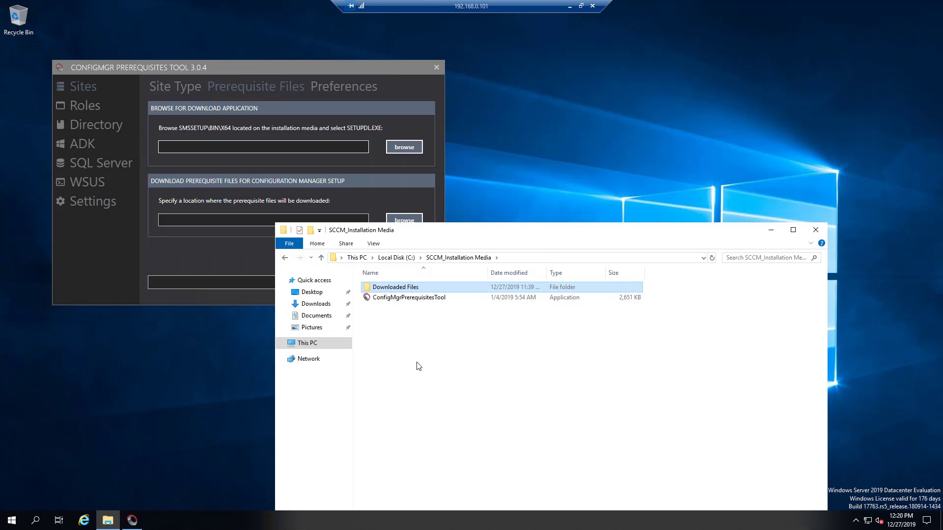
{"action": "left_click", "coordinate": [156, 257]}
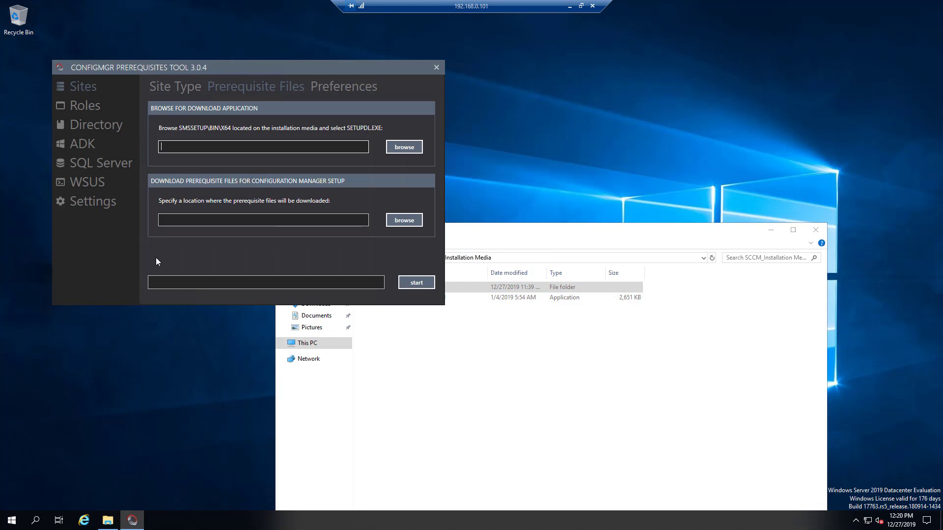
{"action": "left_click_drag", "start_coordinate": [584, 235], "coordinate": [576, 203]}
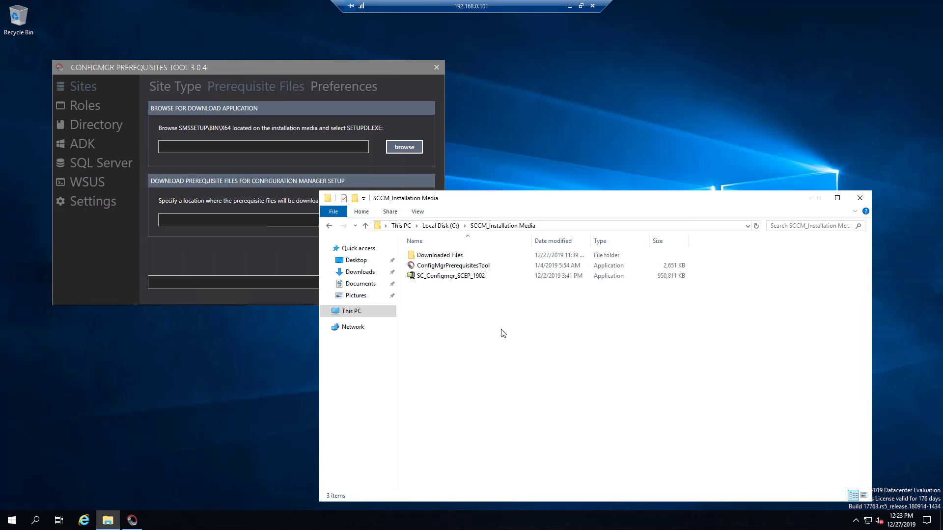
- Launch the SC_Configmgr_SCEP_1902 self-extractor from the SCCM_Installation Media folder
{"action": "left_click", "coordinate": [480, 279]}
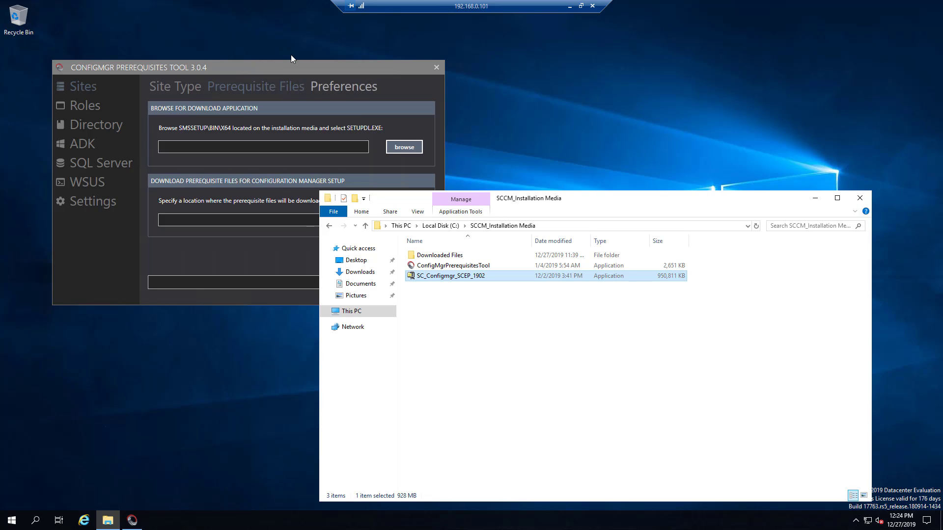
{"action": "left_click", "coordinate": [300, 64]}
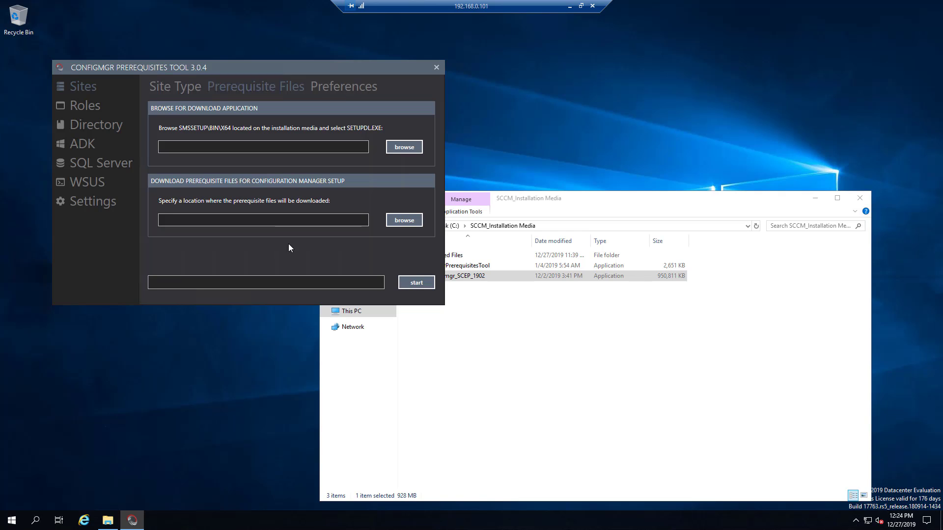
{"action": "left_click", "coordinate": [473, 345]}
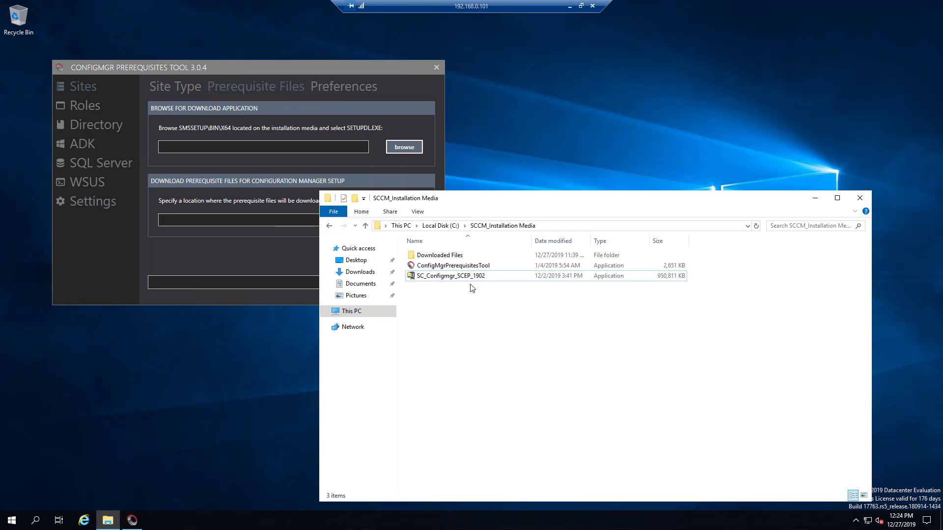
{"action": "left_click", "coordinate": [466, 268]}
{"action": "double_click", "coordinate": [467, 276]}
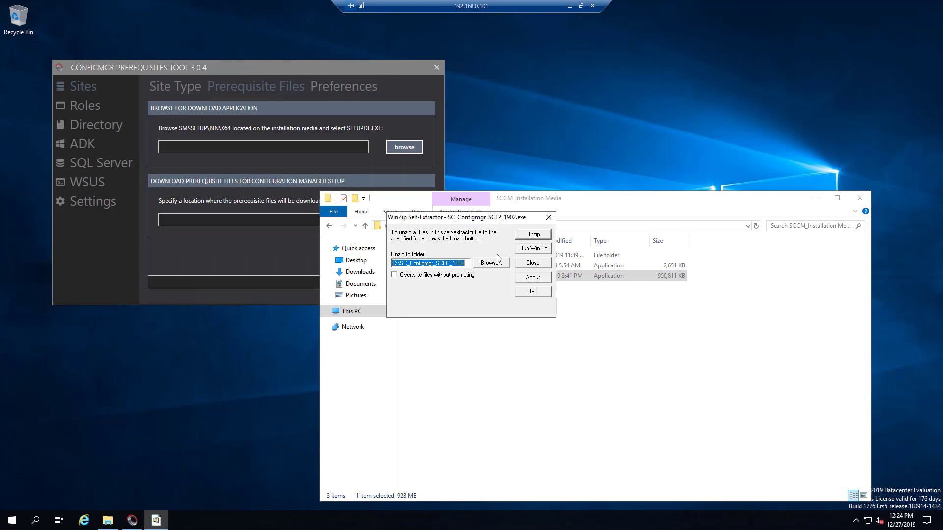
{"action": "left_click", "coordinate": [489, 264]}
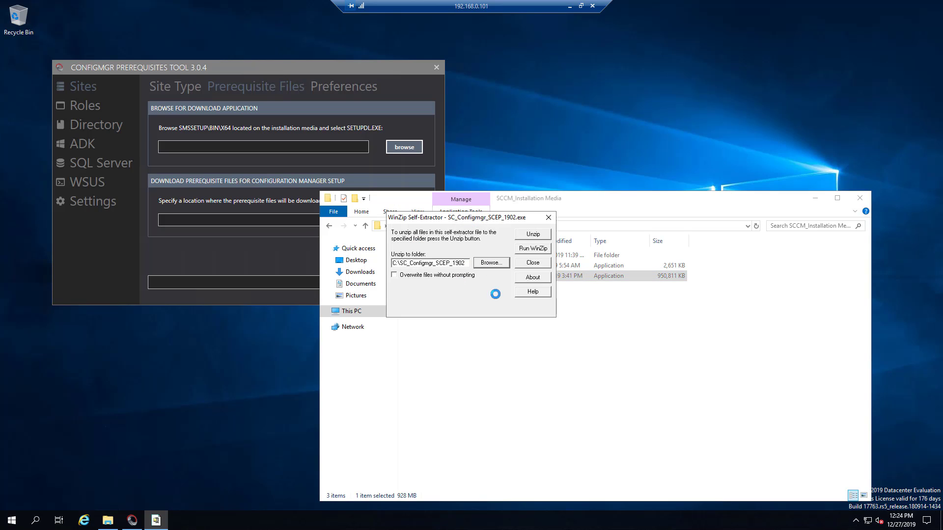
{"action": "double_click", "coordinate": [460, 292]}
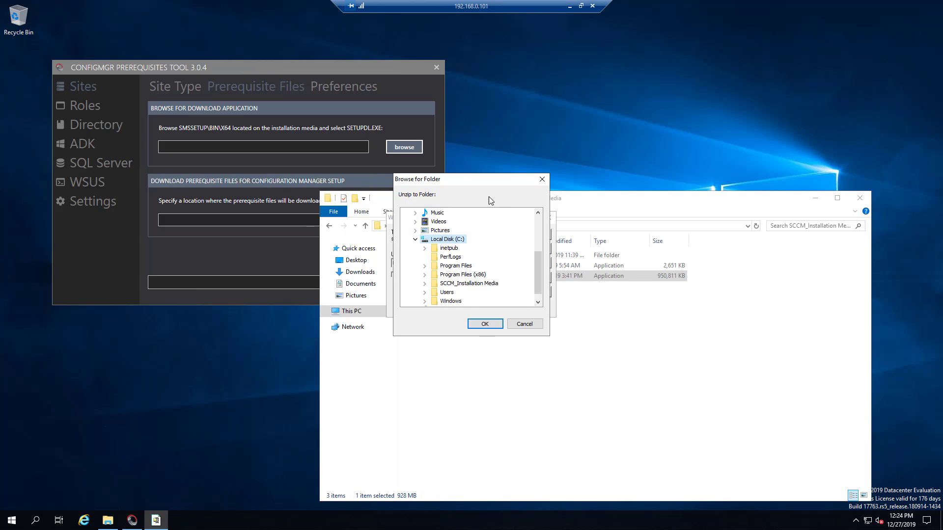
{"action": "left_click_drag", "start_coordinate": [484, 181], "coordinate": [249, 253]}
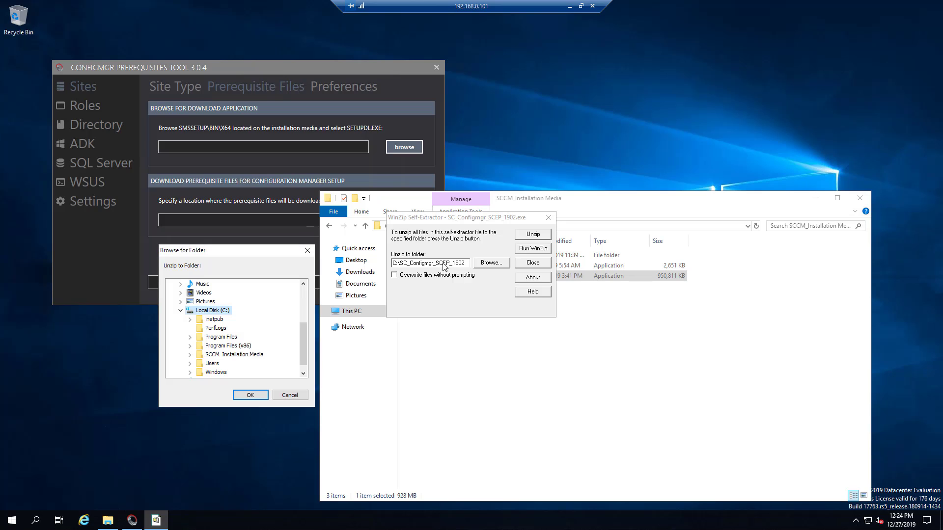
{"action": "left_click", "coordinate": [290, 395]}
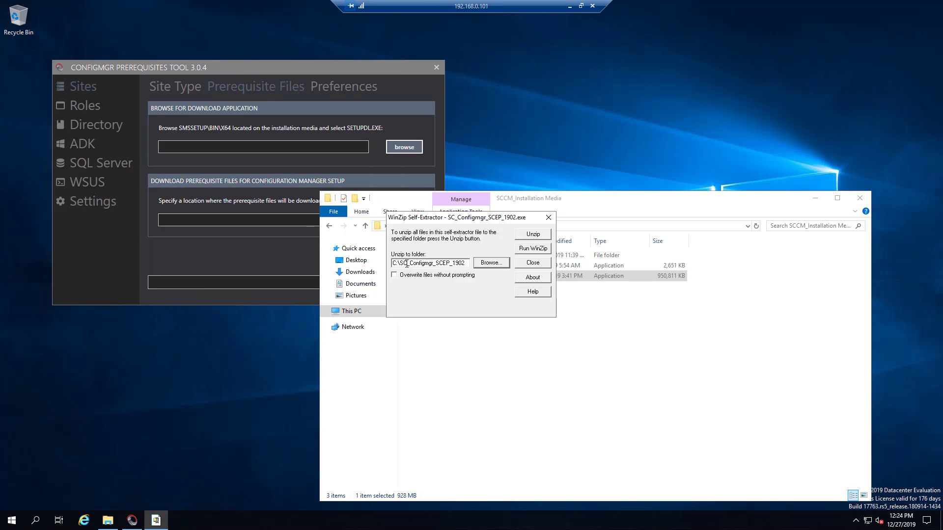
- Copy the folder name SC_Configmgr_SCEP_1902 from the extractor's destination path
{"action": "left_click", "coordinate": [402, 263]}
{"action": "left_click_drag", "start_coordinate": [400, 263], "coordinate": [463, 259]}
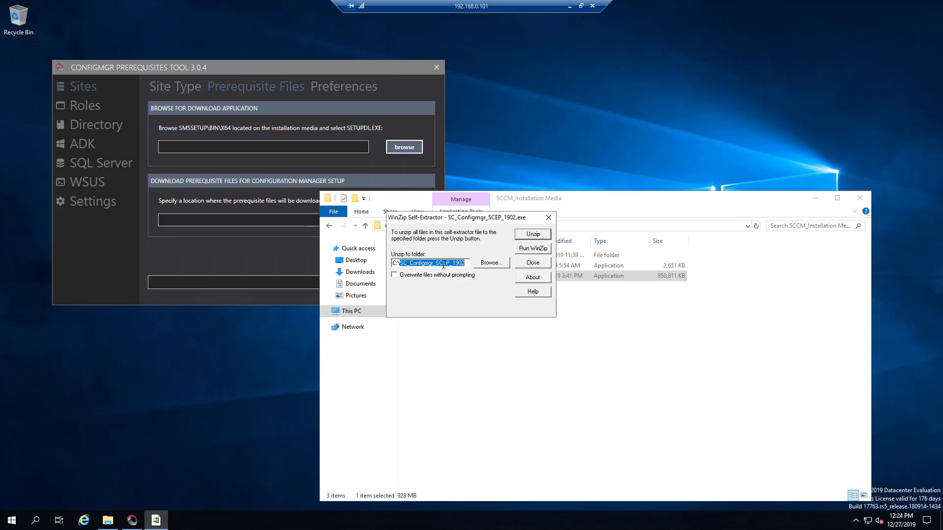
{"action": "right_click", "coordinate": [444, 265]}
{"action": "left_click", "coordinate": [469, 298]}
- Set the unzip destination to C:\SCCM_Installation Media\SC_Configmgr_SCEP_1902, reusing the copied folder name
{"action": "left_click", "coordinate": [492, 264]}
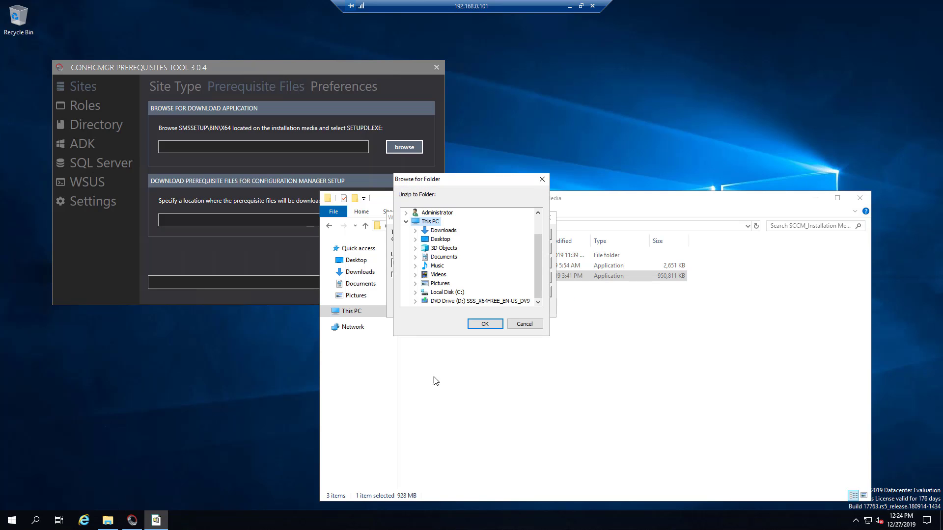
{"action": "double_click", "coordinate": [450, 293]}
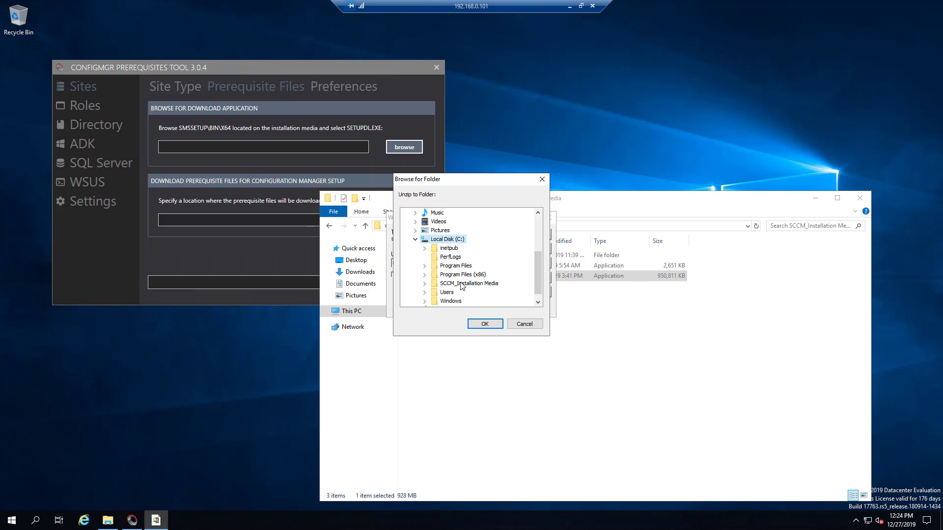
{"action": "double_click", "coordinate": [479, 285]}
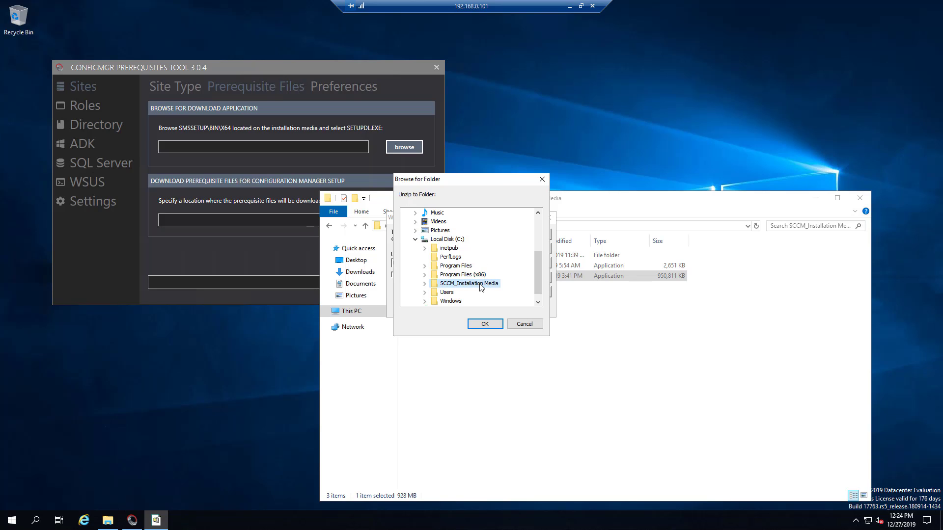
{"action": "left_click", "coordinate": [483, 324]}
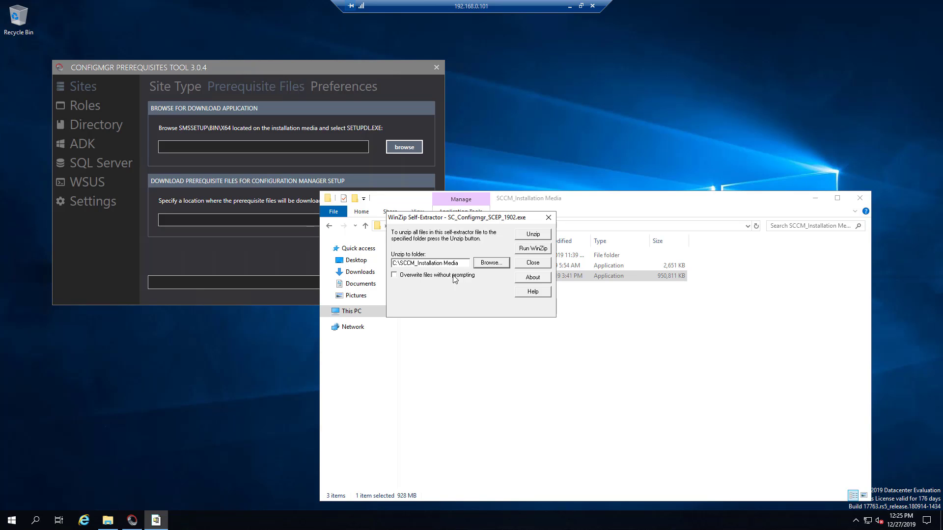
{"action": "left_click", "coordinate": [463, 263]}
{"action": "type", "text": "\\"}
{"action": "key", "text": "ctrl+v"}
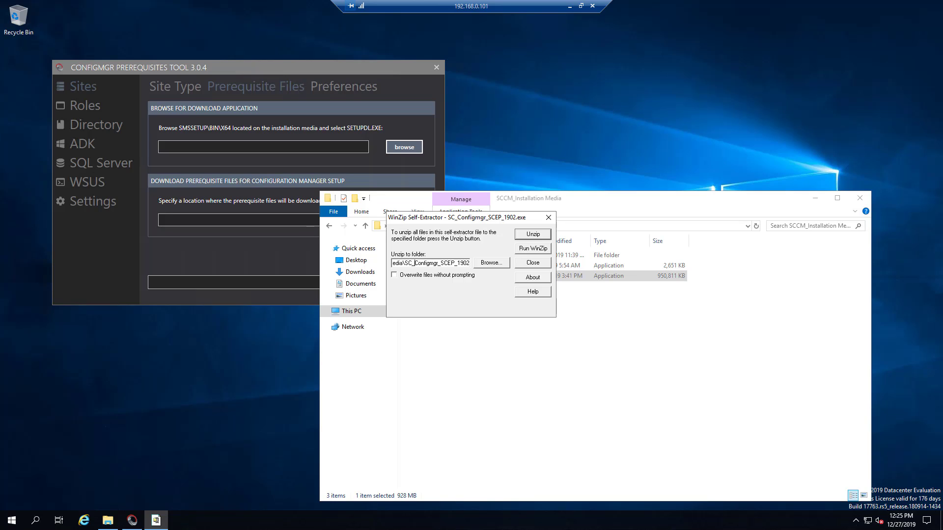
- Review the full unzip destination path from end to start and back
{"action": "key", "text": "Left"}
{"action": "key", "text": "Left"}
{"action": "key", "text": "Left"}
{"action": "key", "text": "Left"}
{"action": "key", "text": "Left"}
{"action": "key", "text": "Left"}
{"action": "key", "text": "Left"}
{"action": "key", "text": "Left"}
{"action": "key", "text": "Left"}
{"action": "key", "text": "Left"}
{"action": "key", "text": "Left"}
{"action": "key", "text": "Left"}
{"action": "key", "text": "Left"}
{"action": "key", "text": "Left"}
{"action": "key", "text": "Left"}
{"action": "key", "text": "Left"}
{"action": "key", "text": "Left"}
{"action": "key", "text": "Left"}
{"action": "key", "text": "Left"}
{"action": "key", "text": "Left"}
{"action": "key", "text": "Right"}
{"action": "key", "text": "Right"}
{"action": "key", "text": "Right"}
{"action": "key", "text": "Right"}
{"action": "key", "text": "Right"}
{"action": "key", "text": "Right"}
{"action": "key", "text": "Right"}
{"action": "key", "text": "Right"}
{"action": "key", "text": "Right"}
{"action": "key", "text": "Right"}
{"action": "key", "text": "Right"}
{"action": "key", "text": "Right"}
{"action": "key", "text": "Right"}
{"action": "key", "text": "Right"}
{"action": "key", "text": "Right"}
{"action": "key", "text": "Right"}
{"action": "key", "text": "Right"}
{"action": "key", "text": "Right"}
{"action": "key", "text": "Right"}
{"action": "key", "text": "Right"}
- Unzip the files to the chosen folder, decline aborting the operation, and close the extractor when it finishes
{"action": "left_click", "coordinate": [548, 238]}
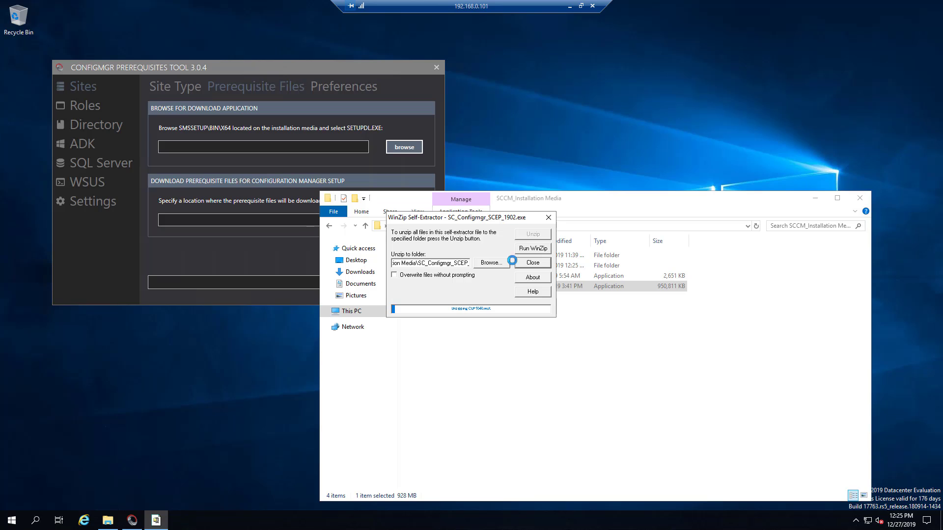
{"action": "left_click_drag", "start_coordinate": [500, 219], "coordinate": [620, 118]}
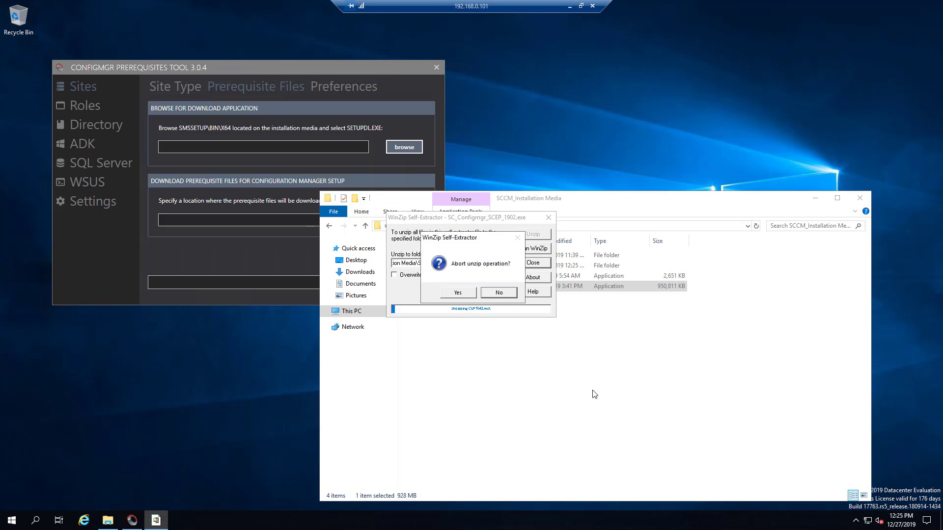
{"action": "left_click", "coordinate": [513, 296]}
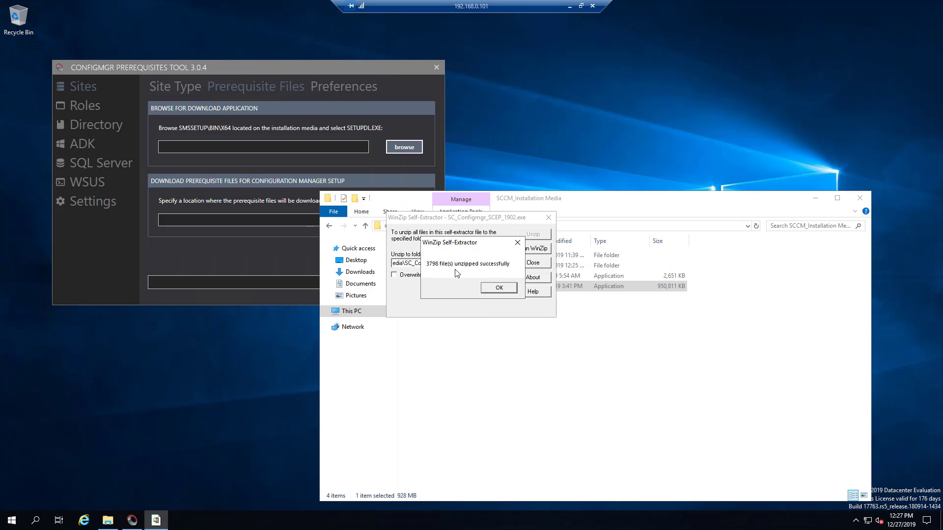
{"action": "left_click", "coordinate": [499, 289]}
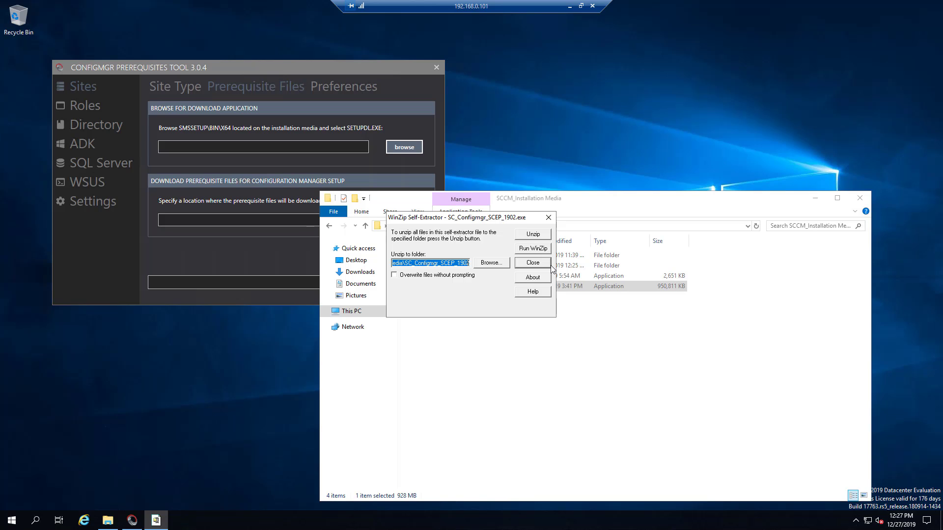
{"action": "left_click", "coordinate": [535, 263]}
- Open the SMSSETUP\BIN\X64 folder inside the extracted SC_Configmgr_SCEP_1902 folder
{"action": "left_click", "coordinate": [451, 266]}
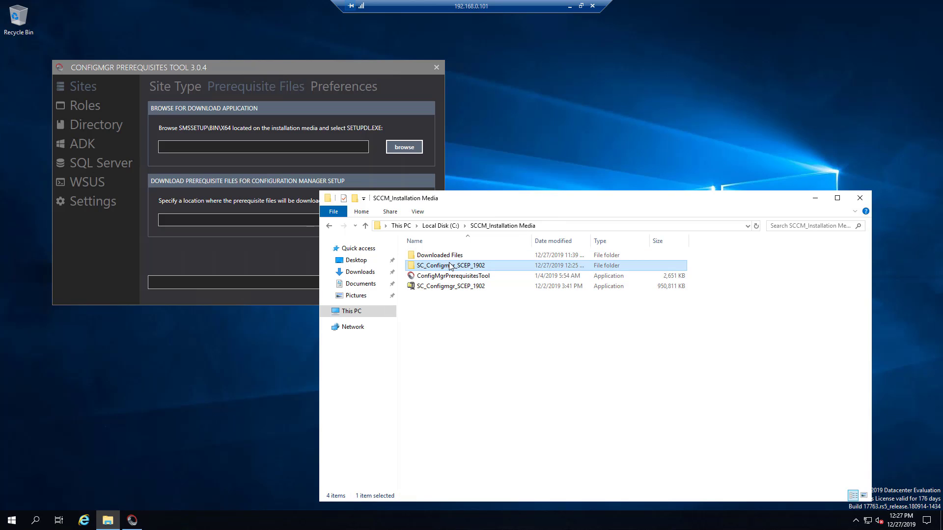
{"action": "double_click", "coordinate": [475, 267]}
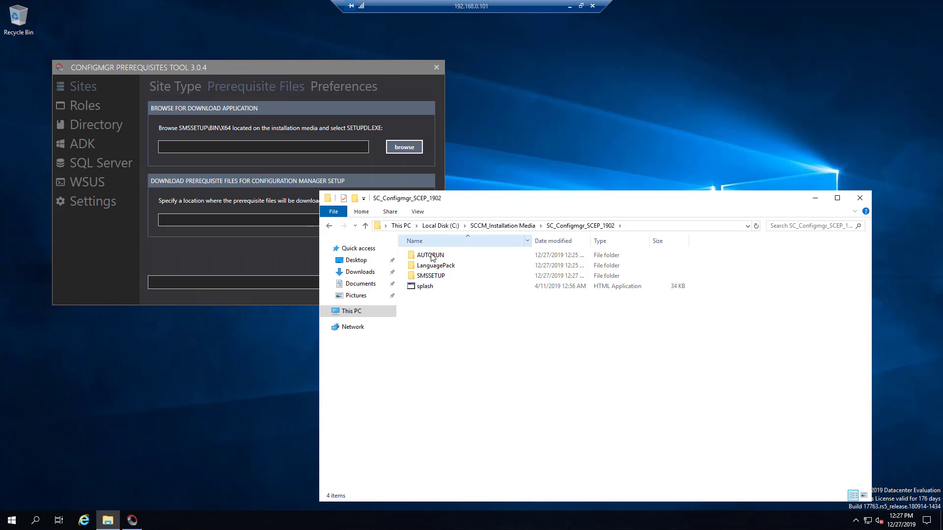
{"action": "left_click", "coordinate": [445, 276]}
{"action": "double_click", "coordinate": [427, 275]}
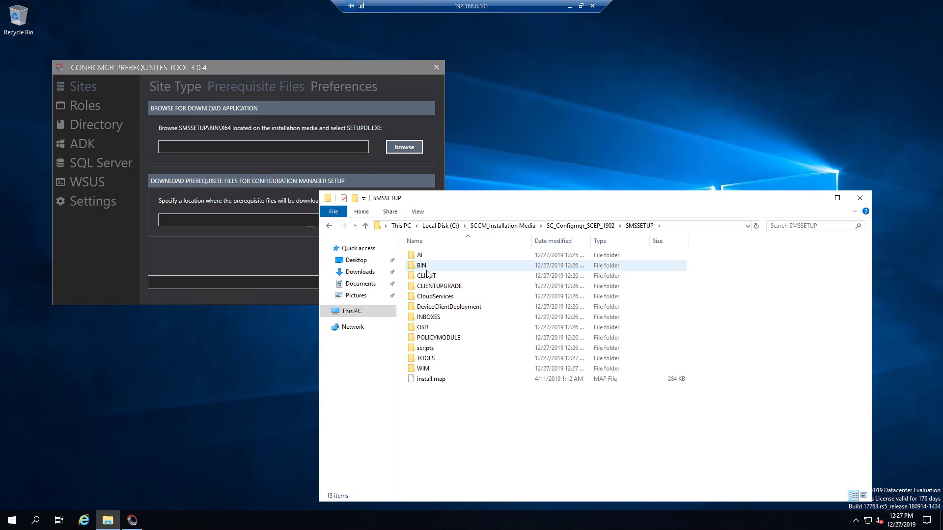
{"action": "double_click", "coordinate": [422, 265]}
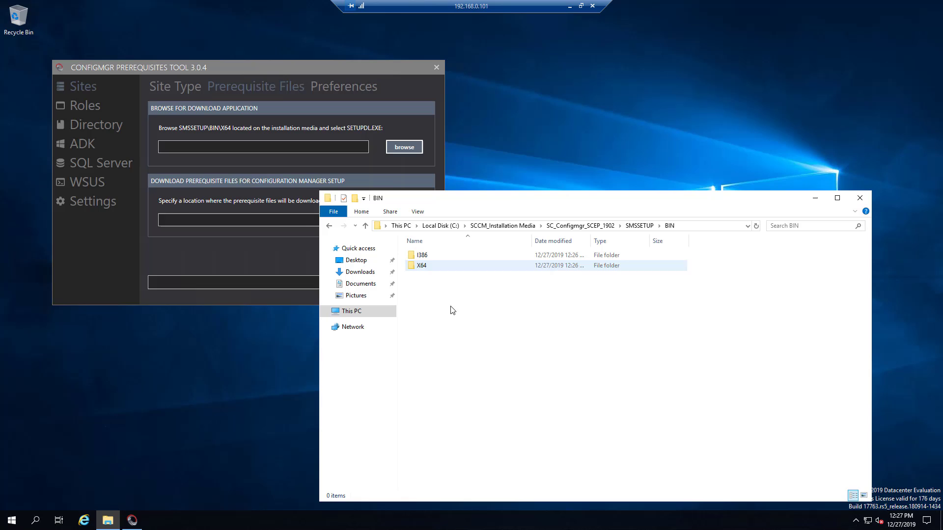
{"action": "double_click", "coordinate": [436, 266]}
- Copy the X64 folder's full path and paste it as the download application path on the Prerequisite Files page
{"action": "left_click", "coordinate": [716, 227]}
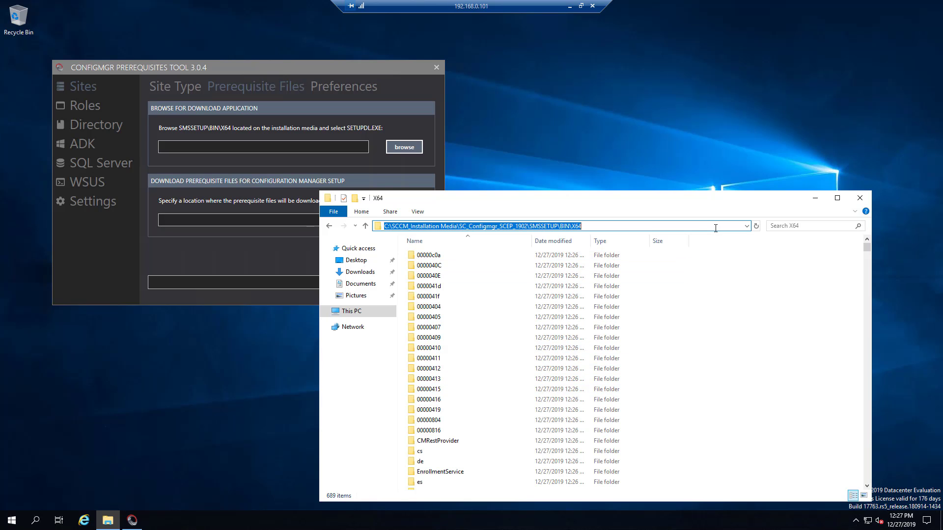
{"action": "right_click", "coordinate": [700, 236]}
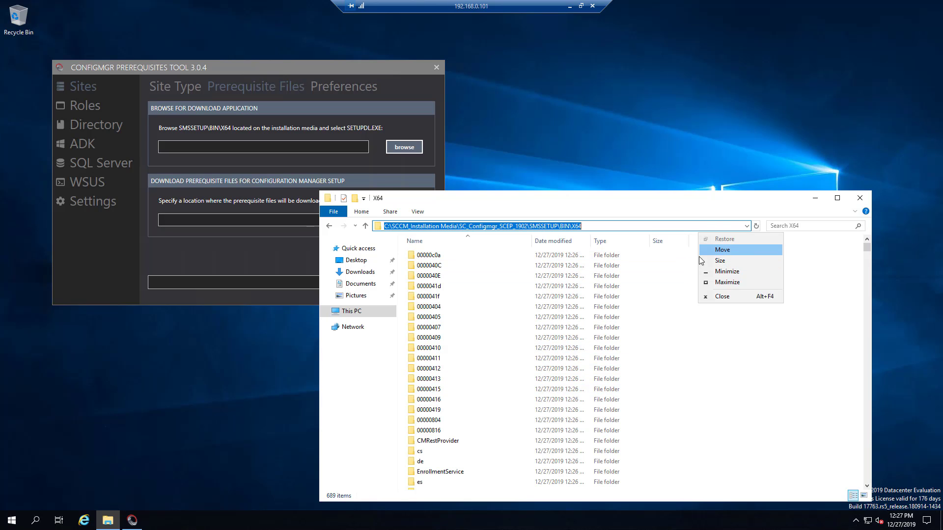
{"action": "right_click", "coordinate": [542, 227]}
{"action": "left_click", "coordinate": [563, 259]}
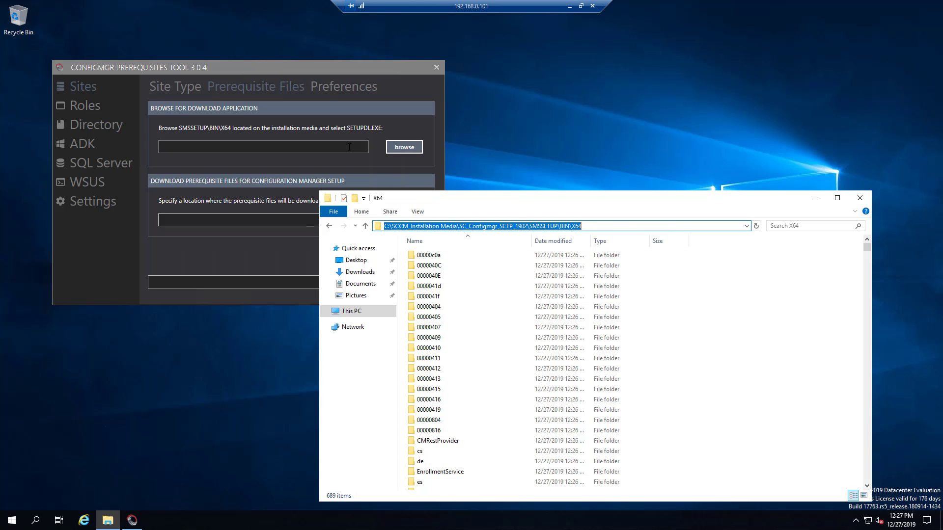
{"action": "left_click", "coordinate": [349, 147]}
{"action": "right_click", "coordinate": [349, 148]}
{"action": "left_click", "coordinate": [370, 186]}
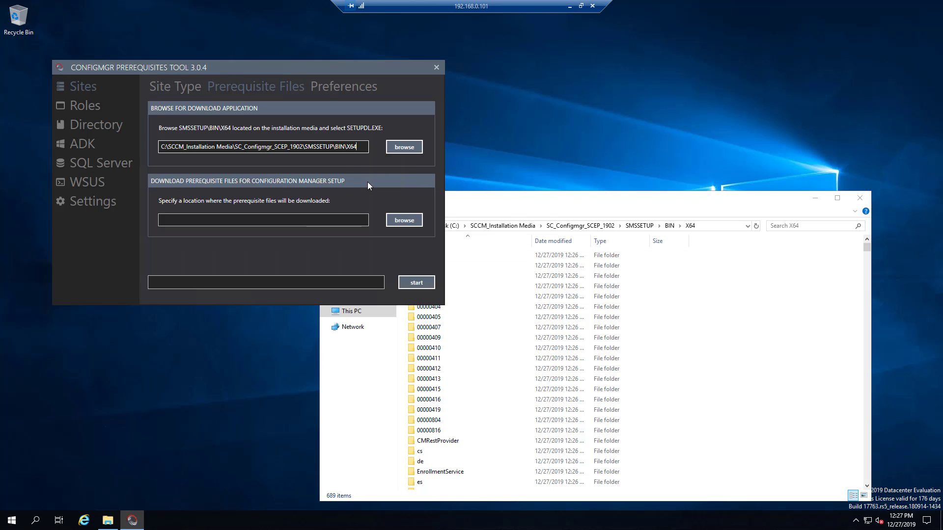
- Select setupdl in the SMSSETUP\BIN\X64 folder of the extracted media as the download application
{"action": "left_click", "coordinate": [402, 147]}
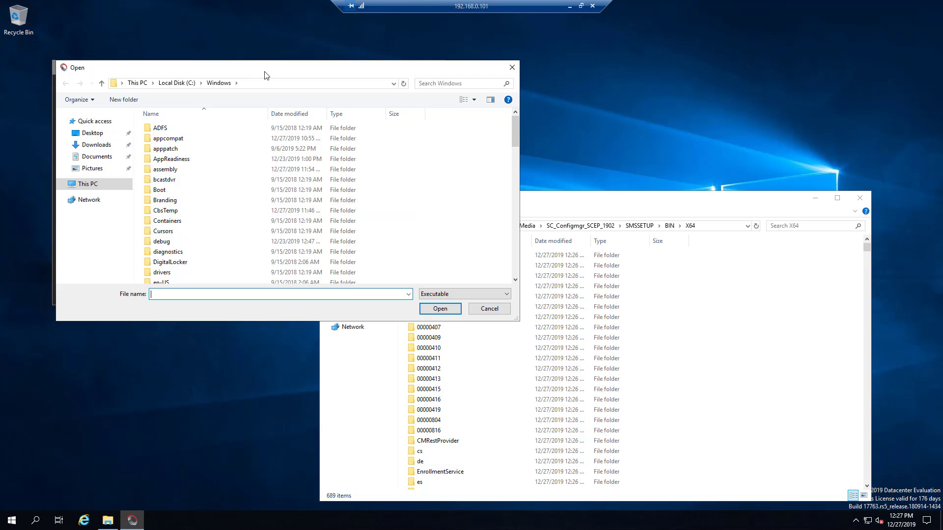
{"action": "left_click_drag", "start_coordinate": [265, 75], "coordinate": [278, 221]}
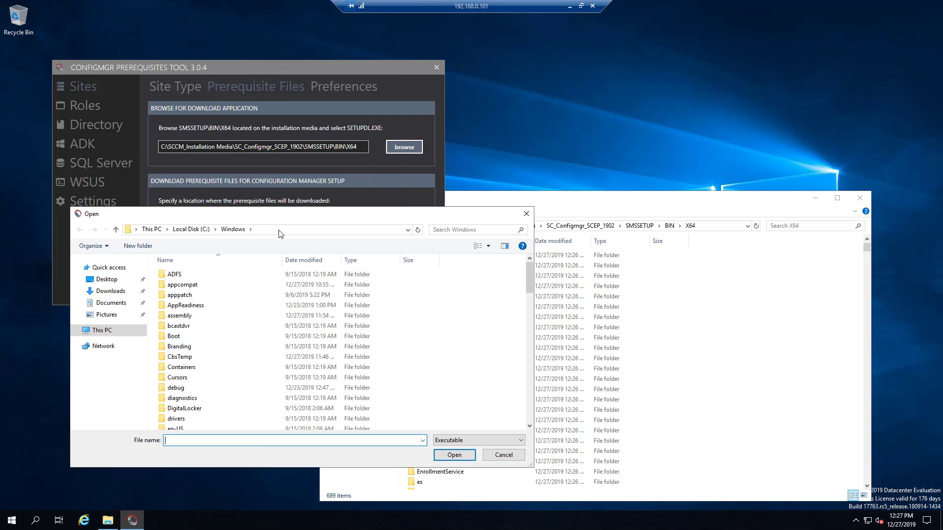
{"action": "right_click", "coordinate": [256, 447]}
{"action": "left_click", "coordinate": [286, 348]}
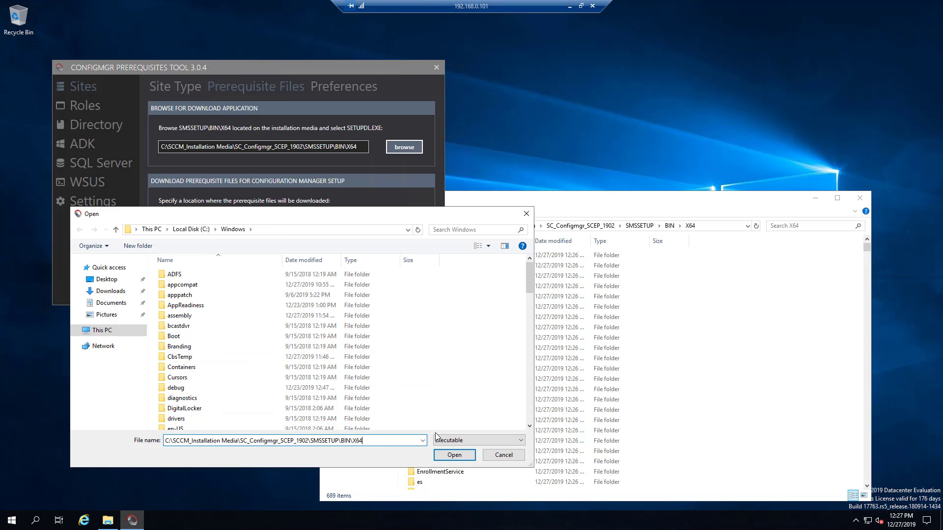
{"action": "left_click", "coordinate": [454, 455]}
{"action": "left_click", "coordinate": [253, 305]}
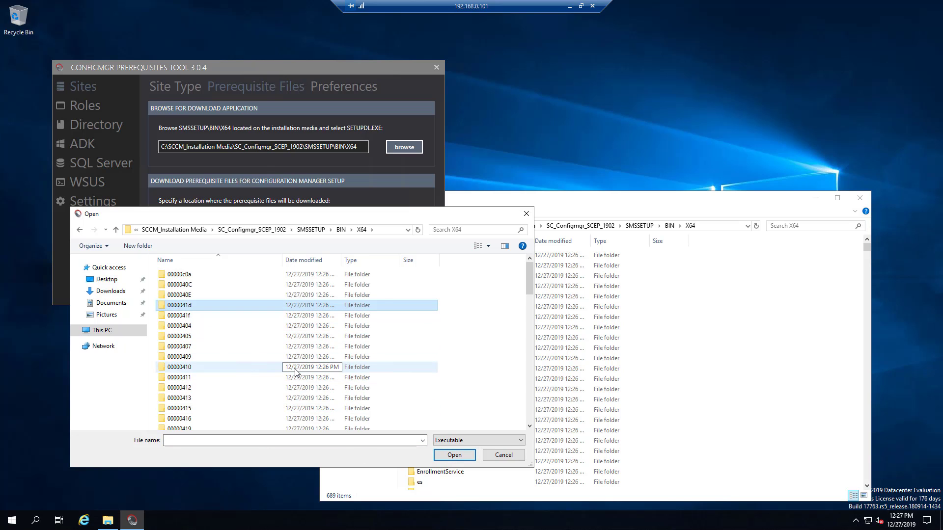
{"action": "type", "text": "setup"}
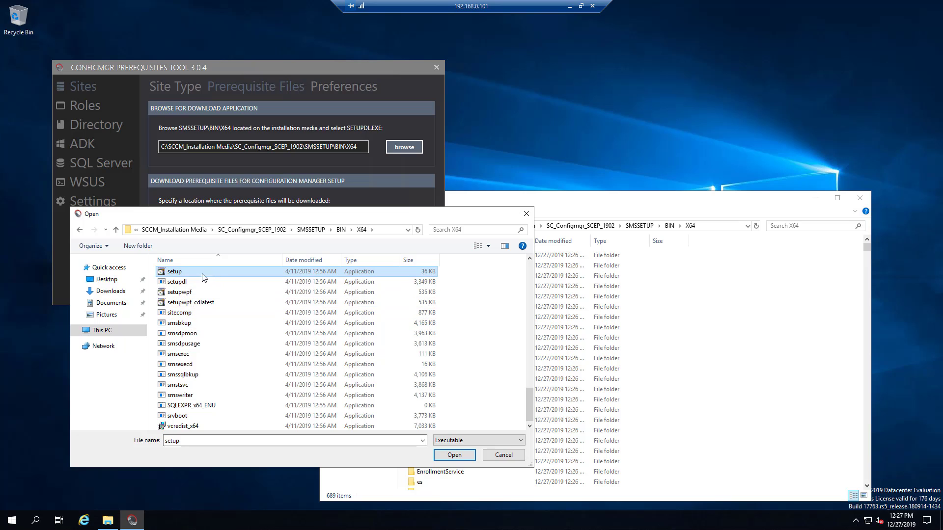
{"action": "left_click", "coordinate": [173, 282]}
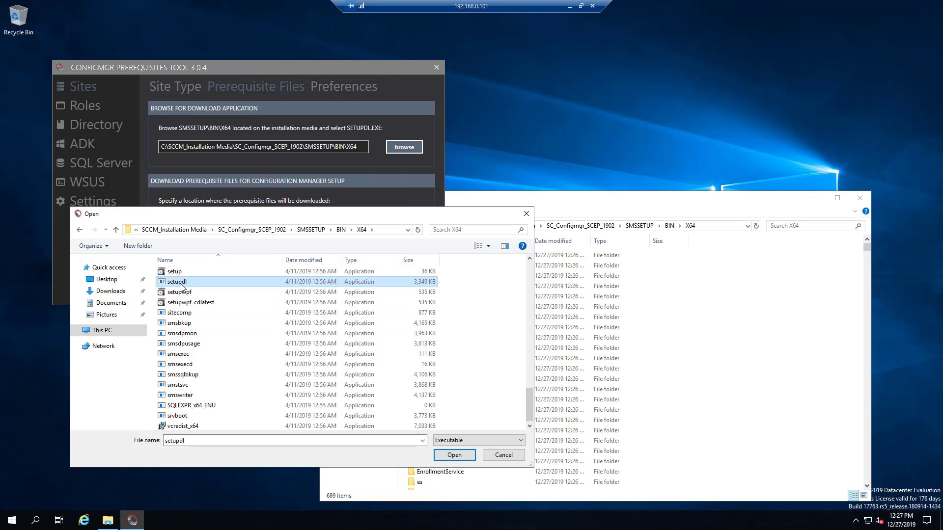
{"action": "left_click", "coordinate": [454, 455]}
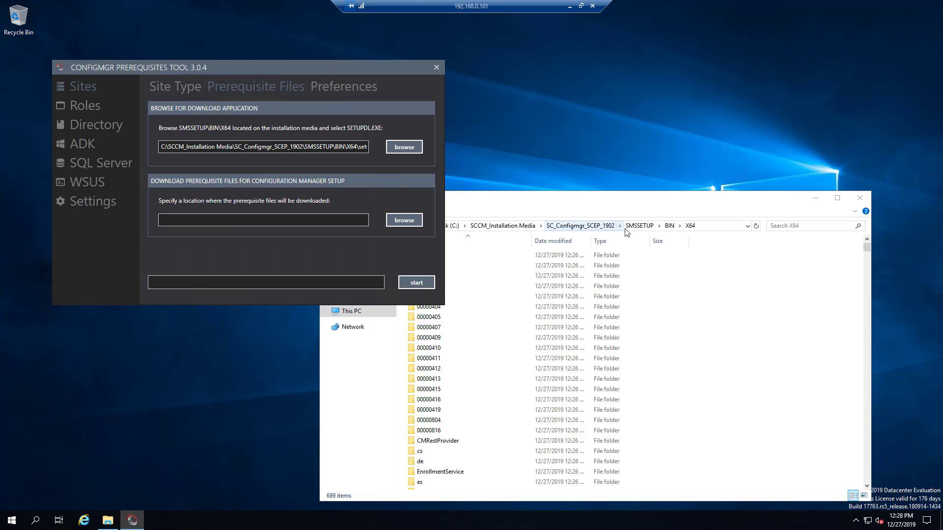
- Go back up to the SCCM_Installation Media folder in File Explorer and open its Downloaded Files subfolder
{"action": "left_click_drag", "start_coordinate": [572, 201], "coordinate": [622, 201]}
{"action": "left_click", "coordinate": [553, 226]}
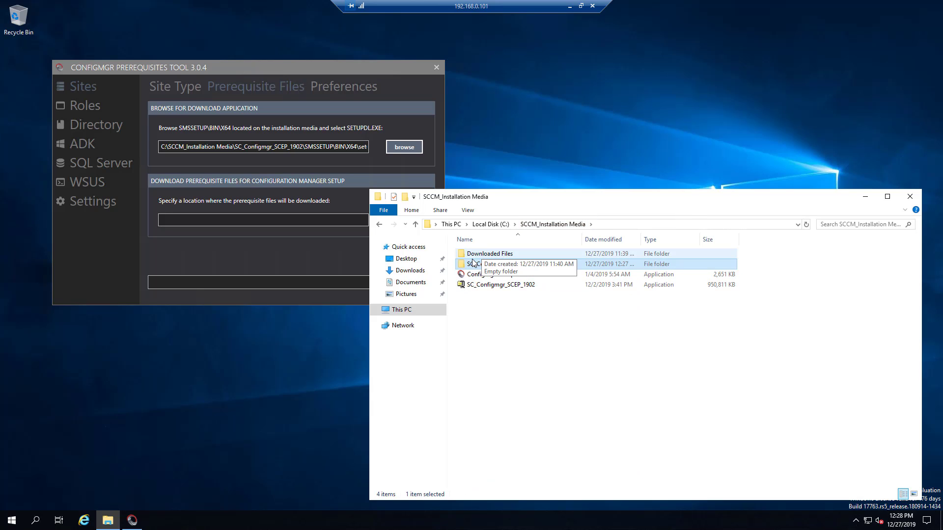
{"action": "left_click", "coordinate": [491, 254]}
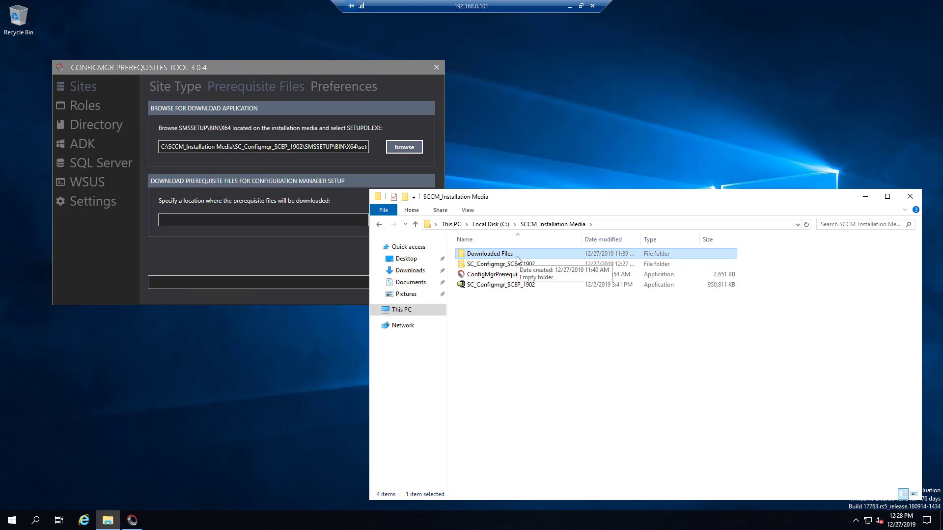
{"action": "double_click", "coordinate": [517, 257]}
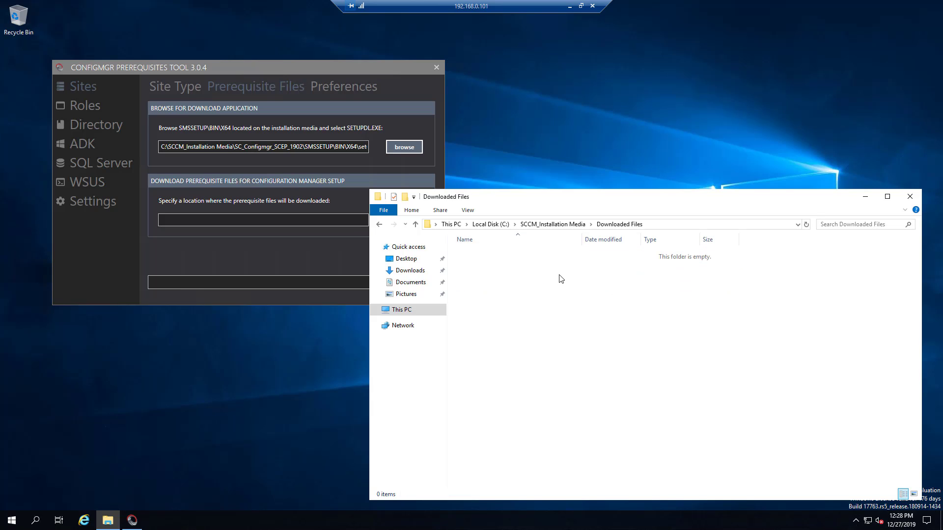
- Copy the Downloaded Files folder path and paste it as the download location for the prerequisite files
{"action": "left_click", "coordinate": [651, 226]}
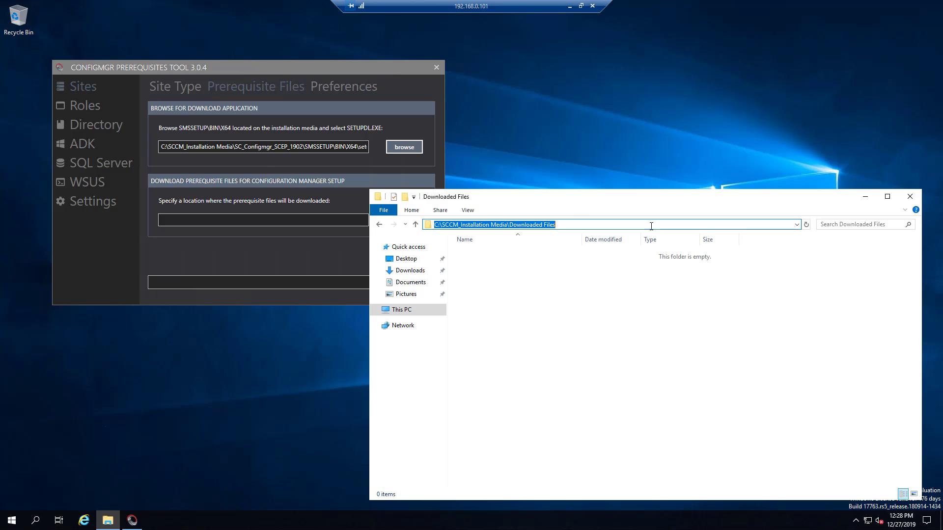
{"action": "right_click", "coordinate": [537, 224]}
{"action": "left_click", "coordinate": [565, 247]}
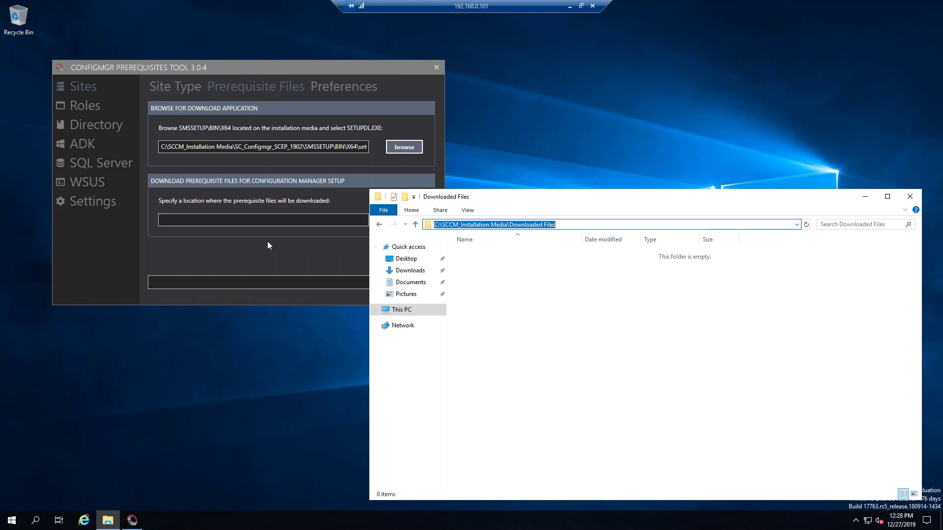
{"action": "left_click", "coordinate": [194, 221]}
{"action": "right_click", "coordinate": [195, 221]}
{"action": "left_click", "coordinate": [215, 259]}
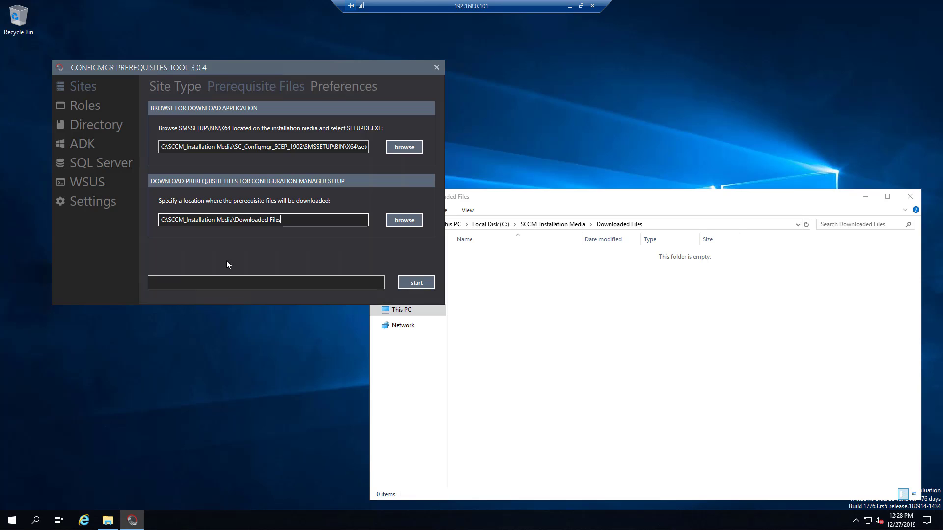
- Download the Configuration Manager setup prerequisite files, dismiss the completion notice, and view the site Preferences page
{"action": "left_click", "coordinate": [415, 283]}
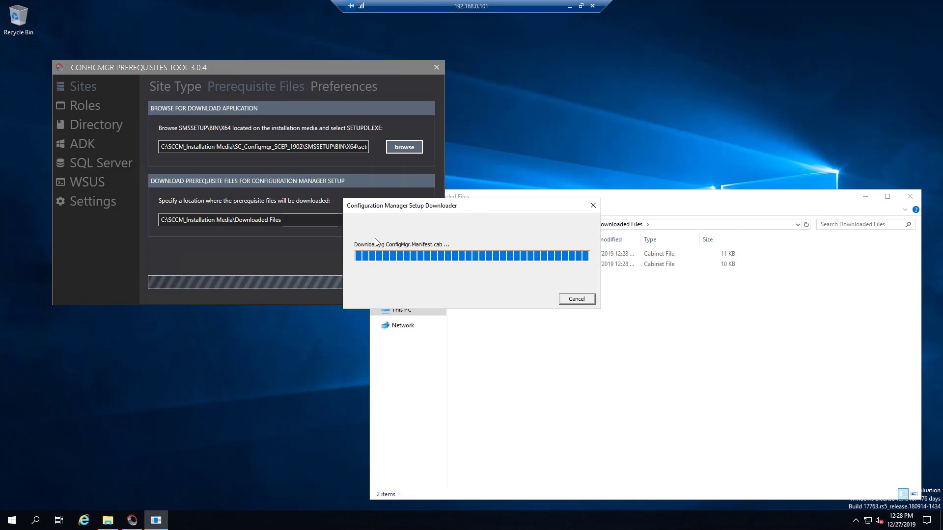
{"action": "left_click_drag", "start_coordinate": [459, 207], "coordinate": [252, 324]}
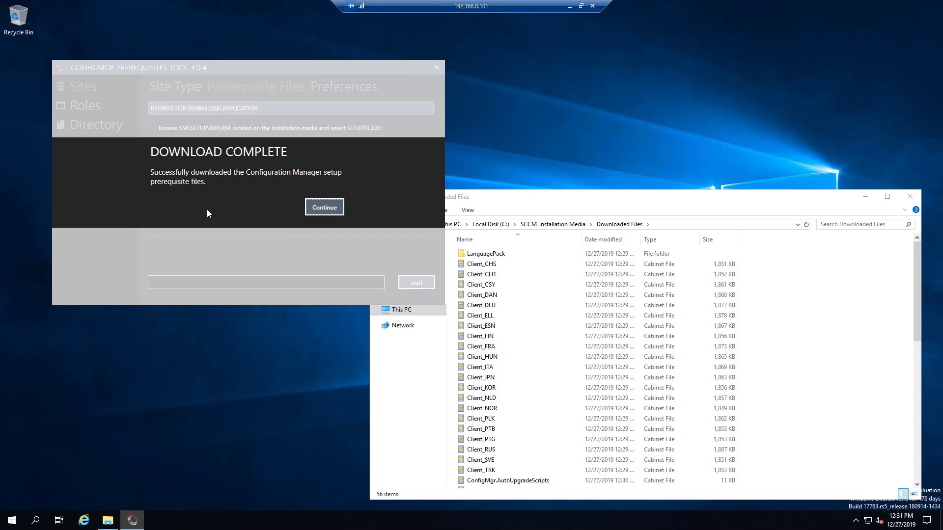
{"action": "left_click", "coordinate": [324, 207]}
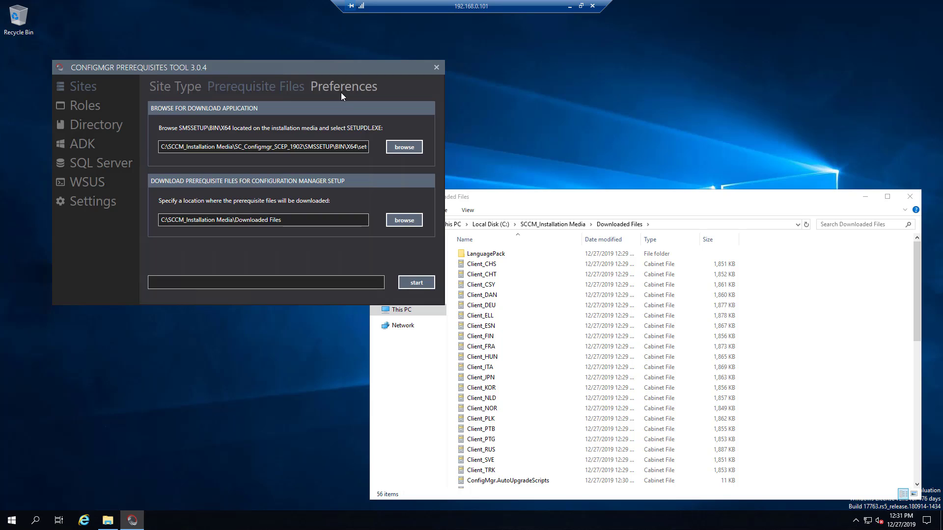
{"action": "left_click", "coordinate": [342, 91]}
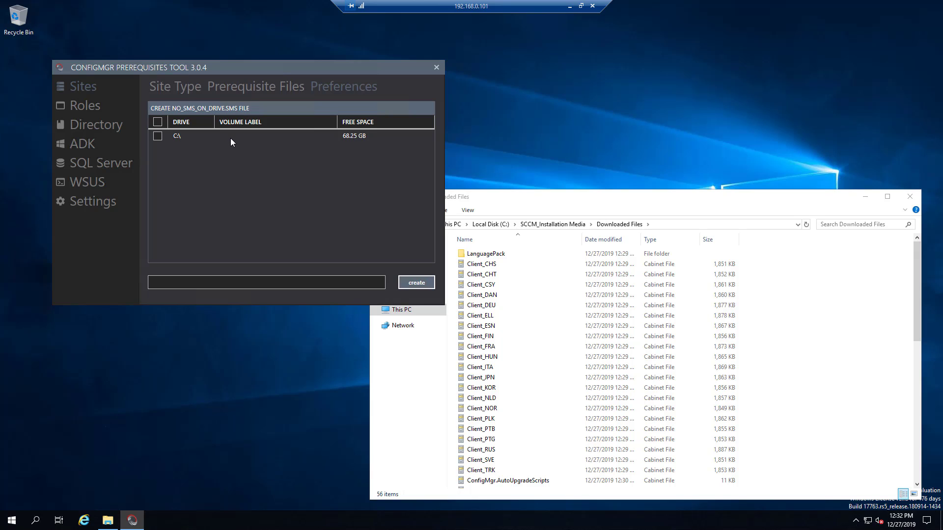
- Install the Windows features for the Management Point site system role on the local system and dismiss the completion notice
{"action": "left_click", "coordinate": [85, 108]}
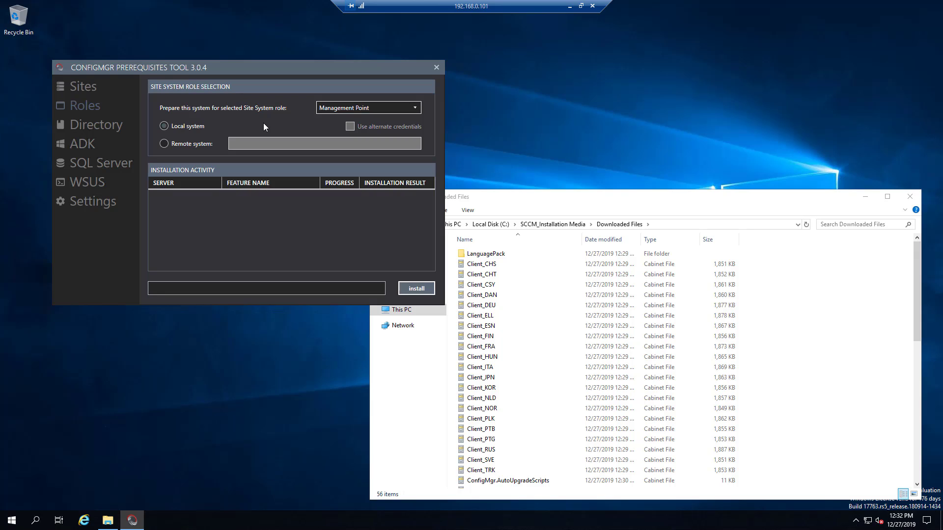
{"action": "left_click", "coordinate": [415, 108]}
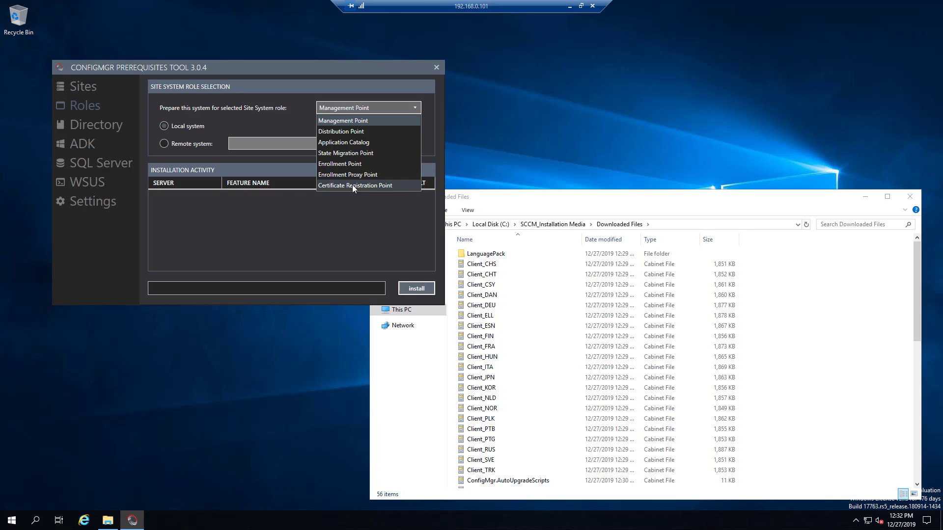
{"action": "left_click", "coordinate": [349, 120]}
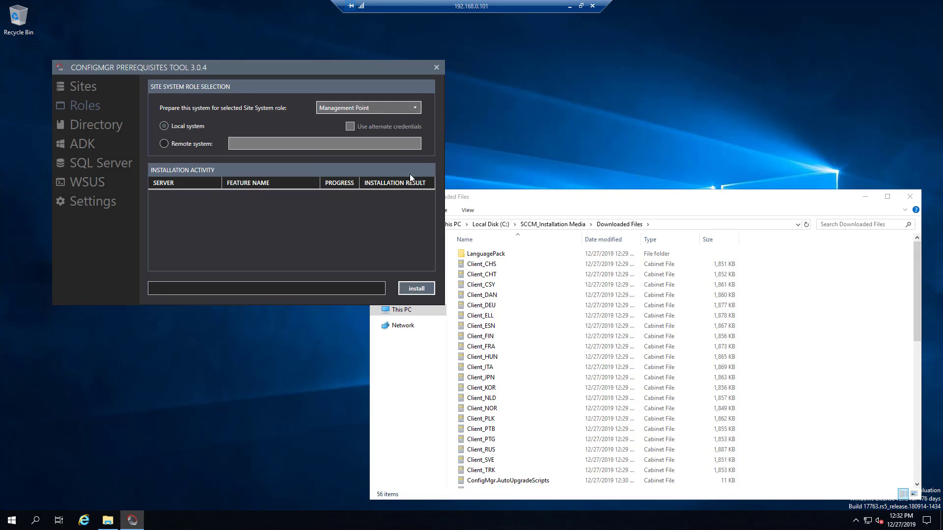
{"action": "left_click", "coordinate": [417, 291]}
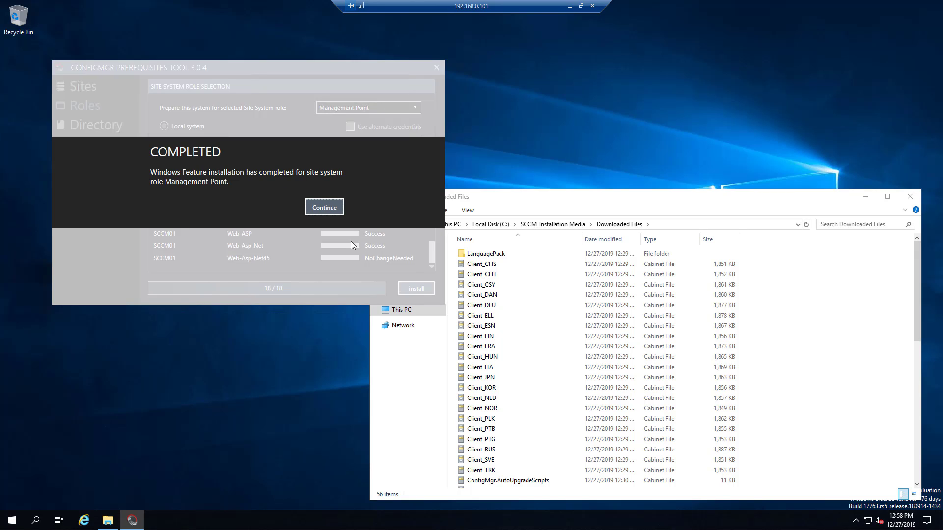
{"action": "left_click", "coordinate": [325, 207]}
- Install the Windows features for the Distribution Point role on the local system and dismiss the completion notice
{"action": "left_click", "coordinate": [367, 106]}
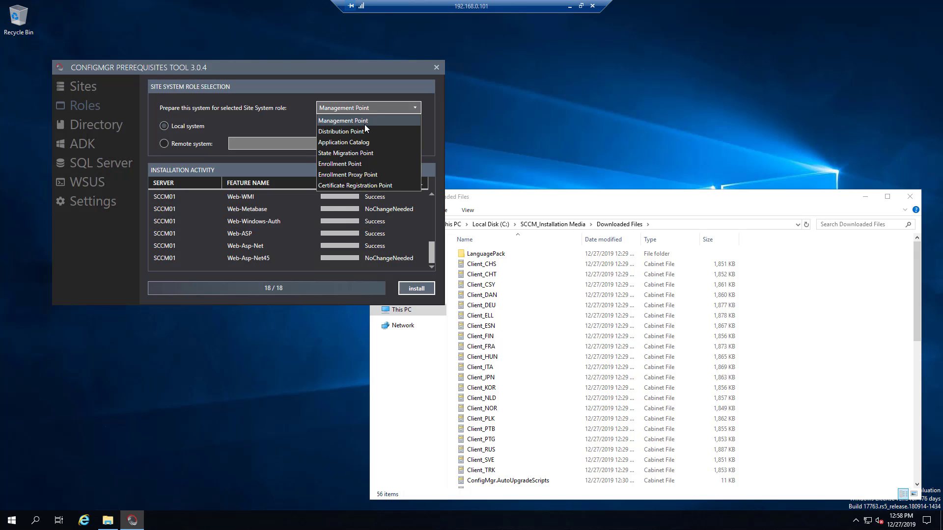
{"action": "left_click", "coordinate": [364, 129]}
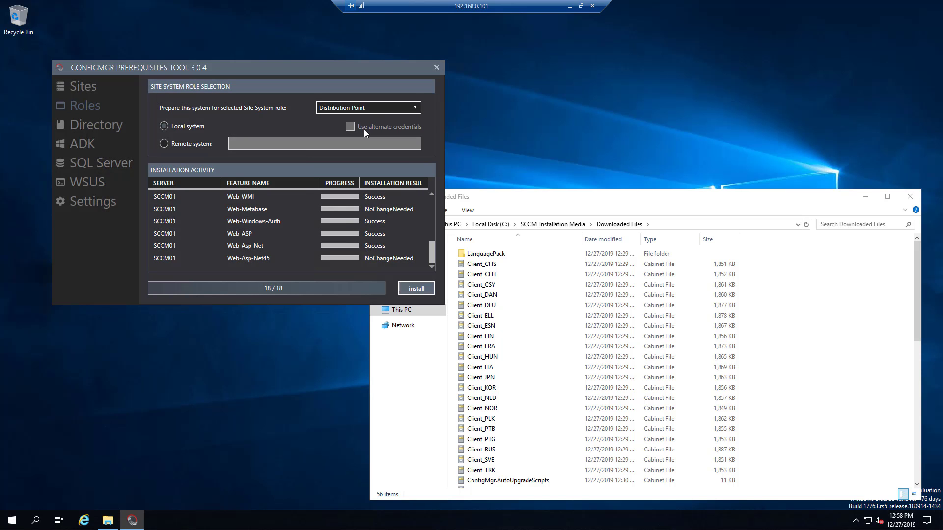
{"action": "left_click", "coordinate": [427, 285]}
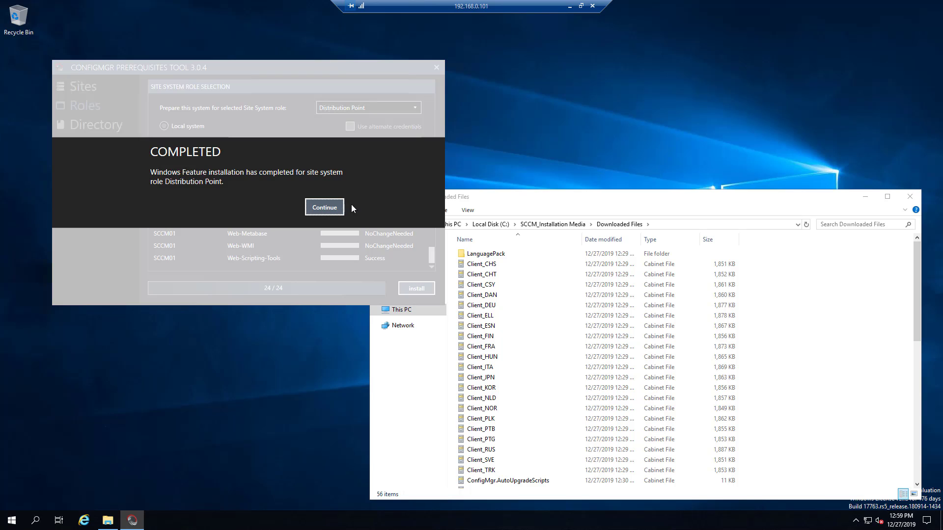
{"action": "left_click", "coordinate": [325, 208]}
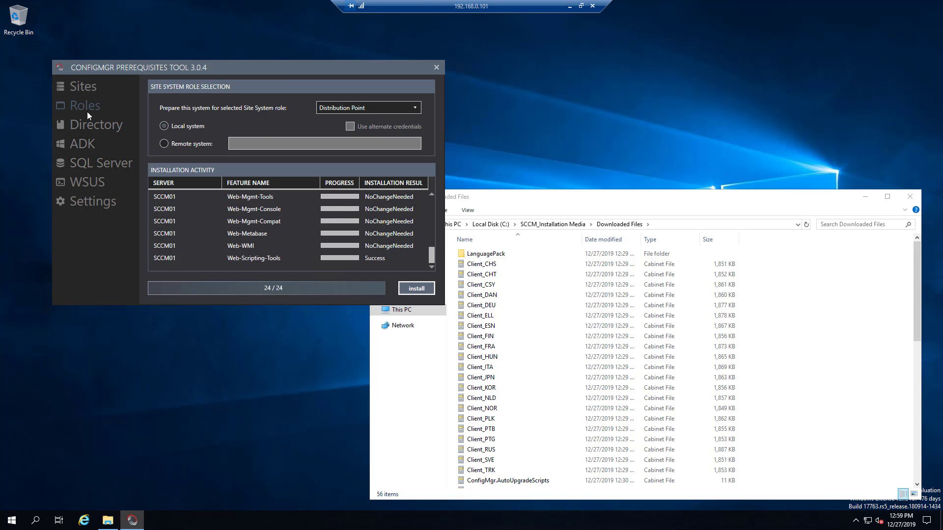
- Look over the Directory section's Schema and Container pages, ending on the Schema page
{"action": "left_click", "coordinate": [98, 131]}
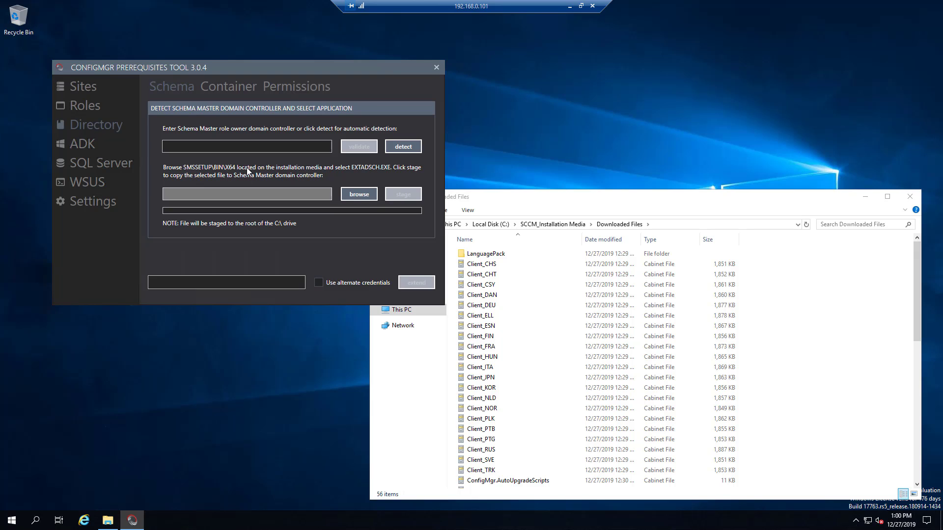
{"action": "left_click", "coordinate": [213, 87]}
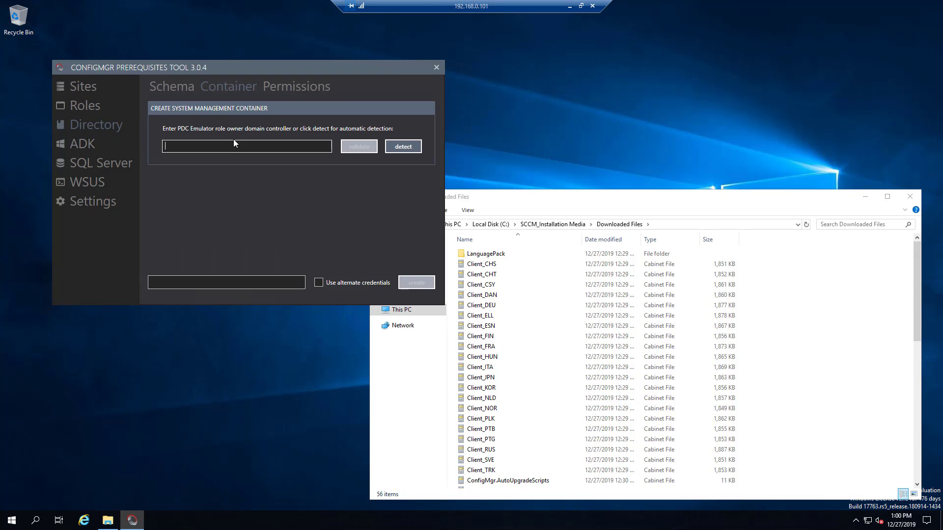
{"action": "left_click", "coordinate": [164, 90]}
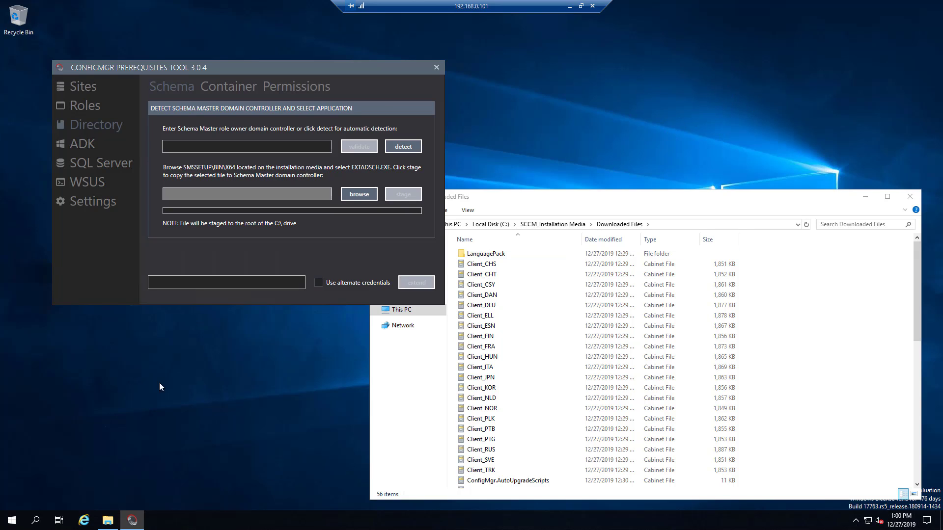
{"action": "right_click", "coordinate": [176, 420]}
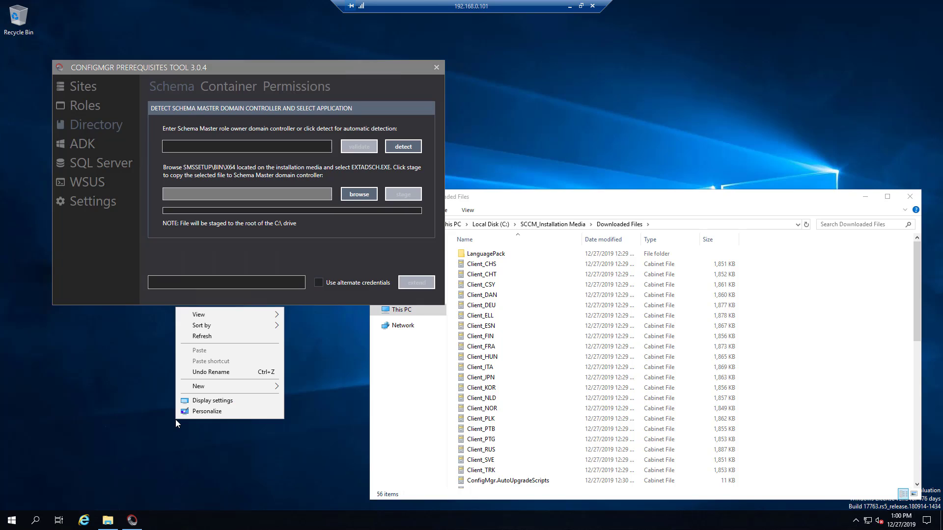
{"action": "left_click", "coordinate": [216, 404]}
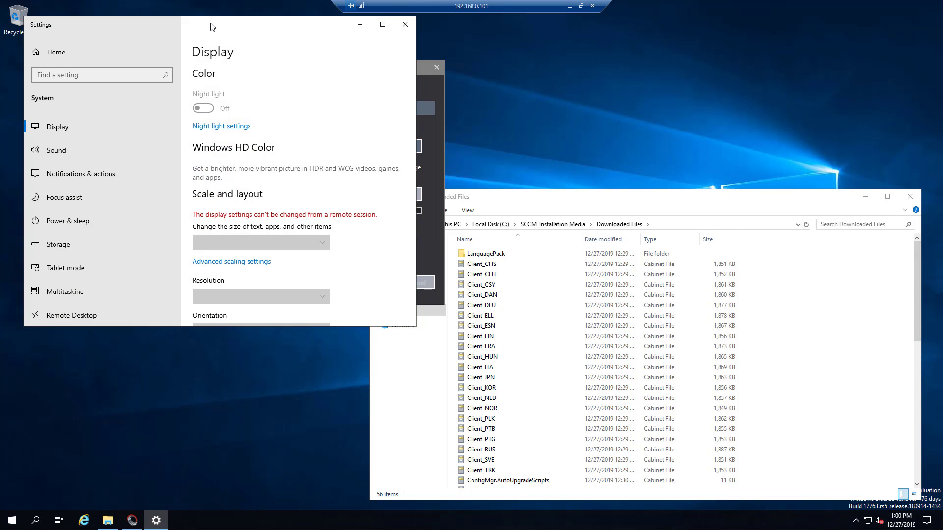
{"action": "left_click", "coordinate": [408, 28]}
- Change the server's desktop background to a solid green color in the personalization settings and close them
{"action": "right_click", "coordinate": [206, 372]}
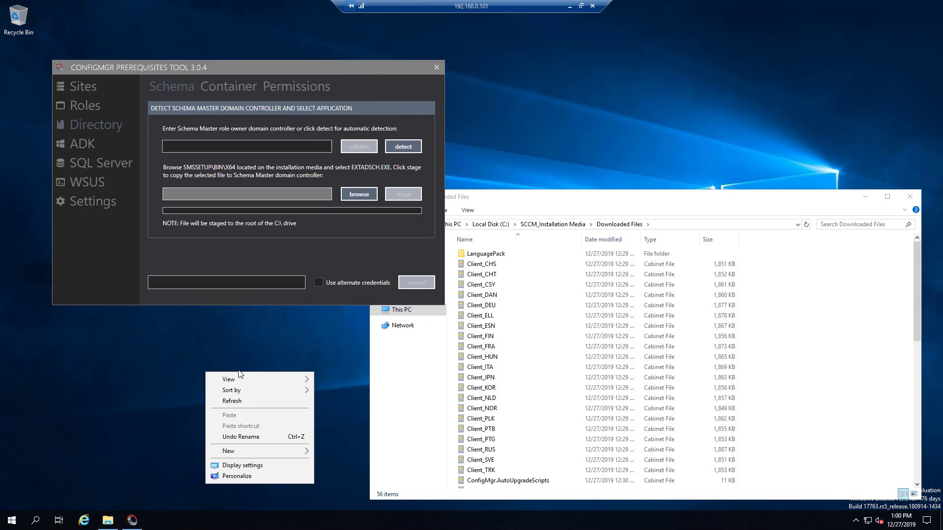
{"action": "left_click", "coordinate": [236, 475]}
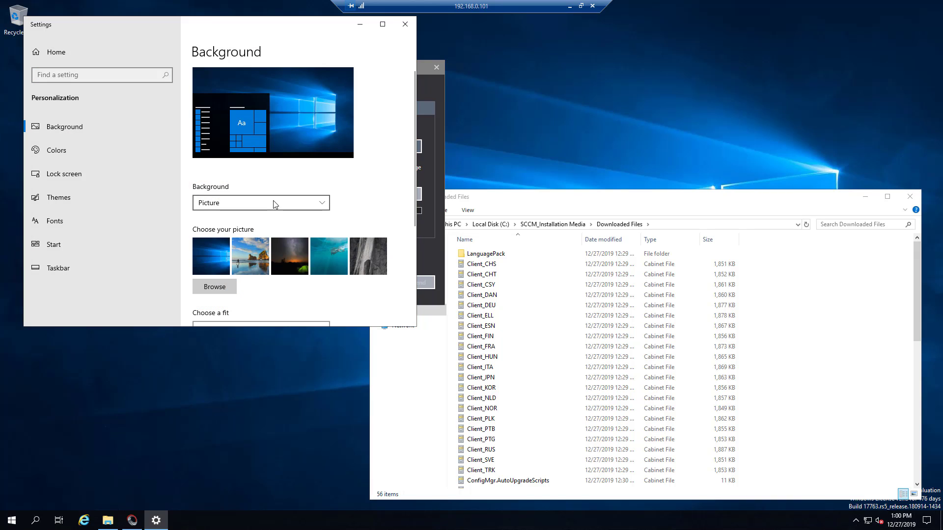
{"action": "left_click", "coordinate": [273, 202]}
{"action": "left_click", "coordinate": [226, 218]}
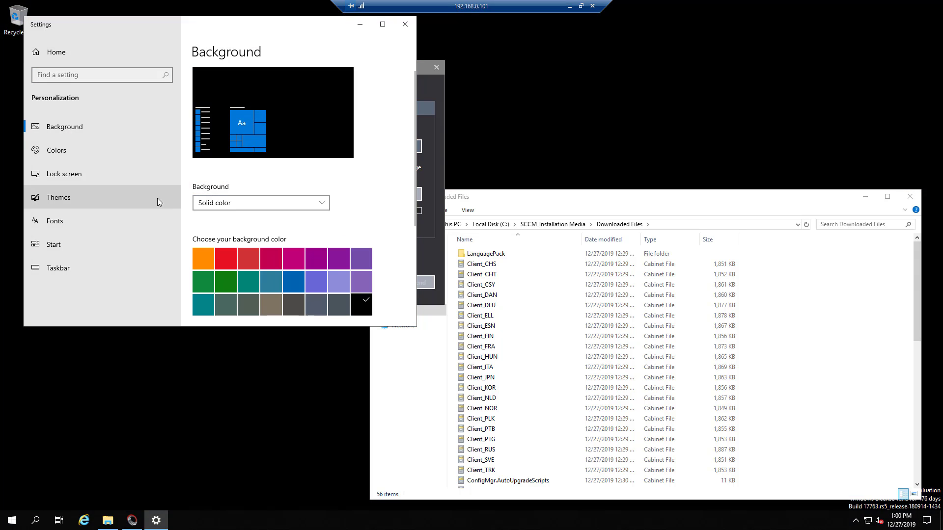
{"action": "left_click", "coordinate": [203, 283]}
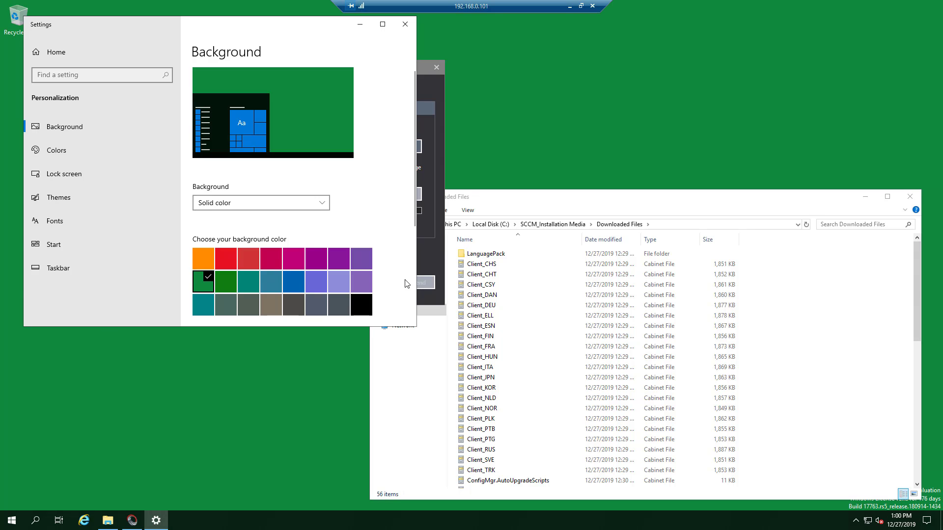
{"action": "left_click", "coordinate": [406, 24]}
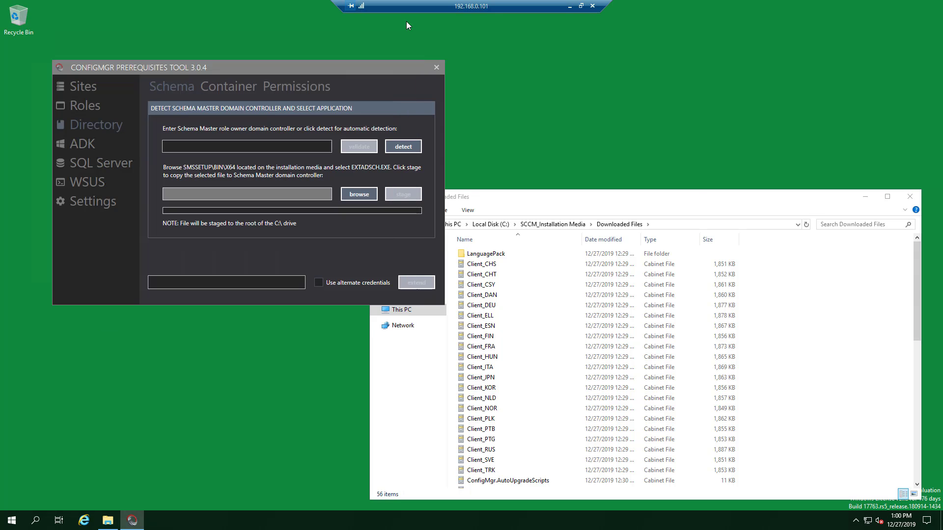
- Create an empty text document named SCCM01 on the desktop as a server label and move it clear of the open windows
{"action": "right_click", "coordinate": [594, 97]}
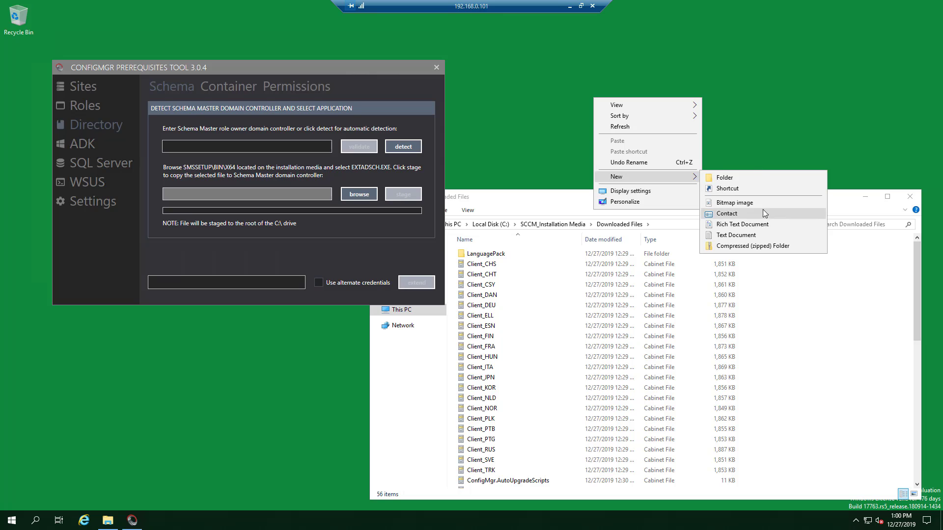
{"action": "left_click", "coordinate": [746, 235]}
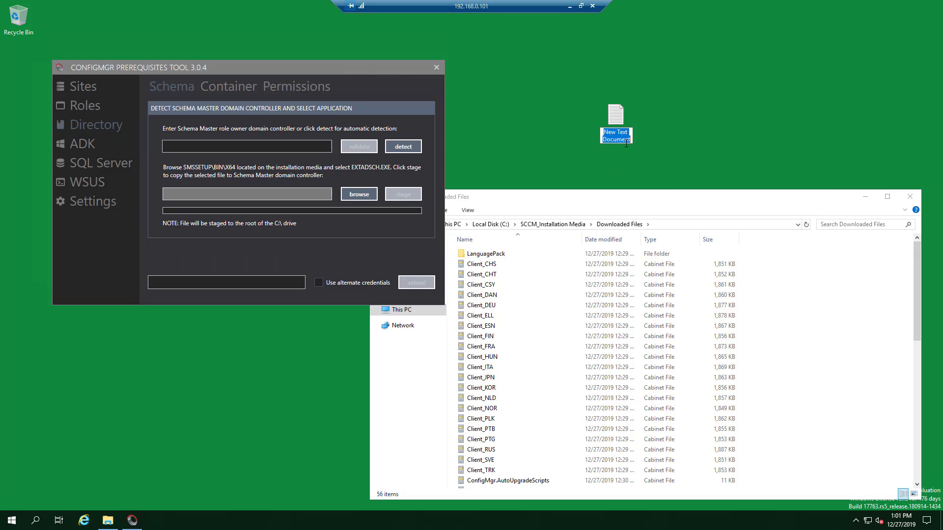
{"action": "type", "text": "SCCM01"}
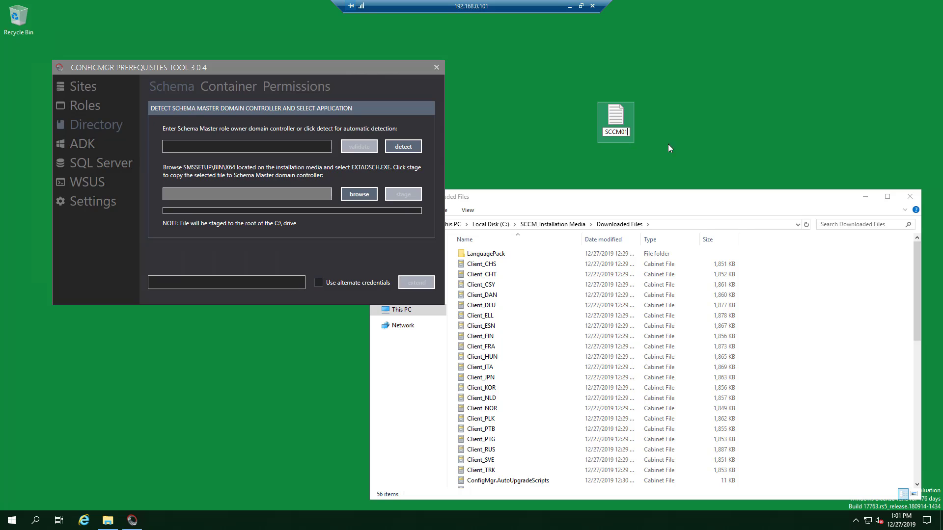
{"action": "key", "text": "Return"}
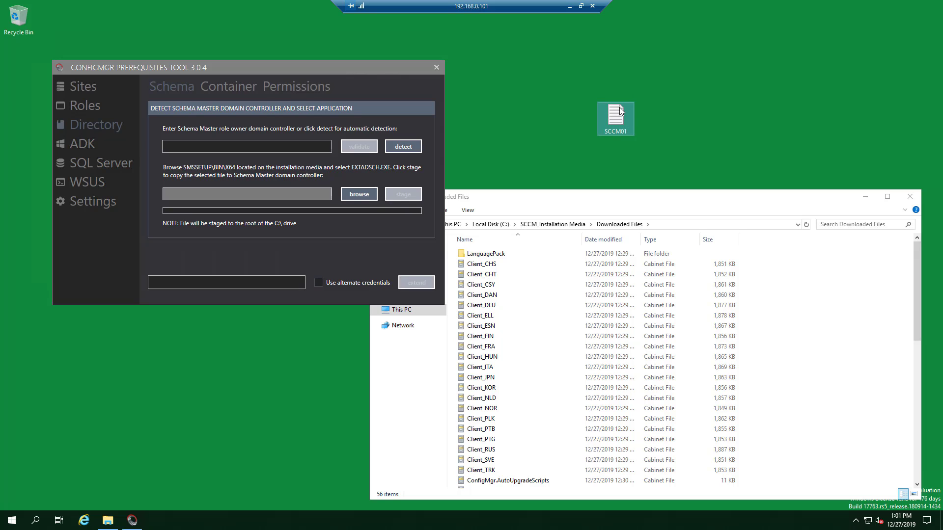
{"action": "left_click_drag", "start_coordinate": [615, 118], "coordinate": [856, 55]}
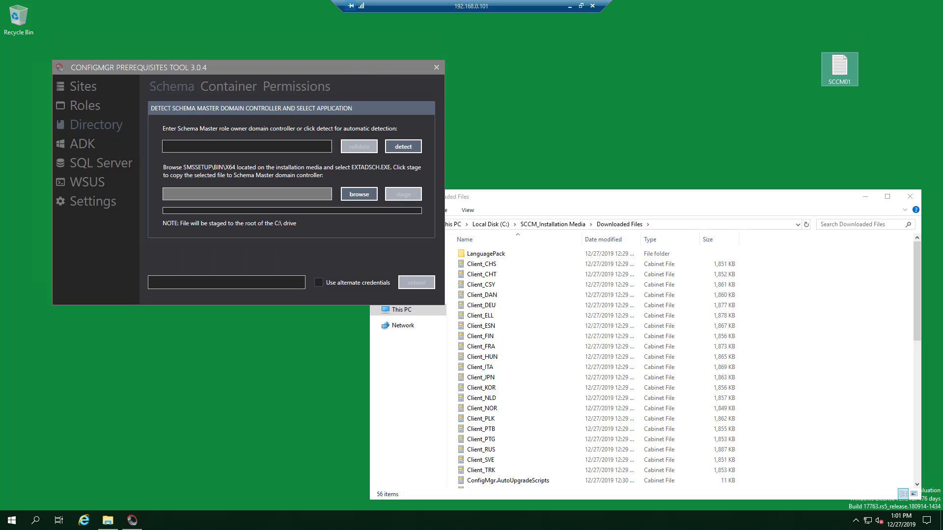
- Start a Remote Desktop session to the domain controller txdc01, signing in with the account password
{"action": "left_click_drag", "start_coordinate": [0, 172], "coordinate": [359, 172]}
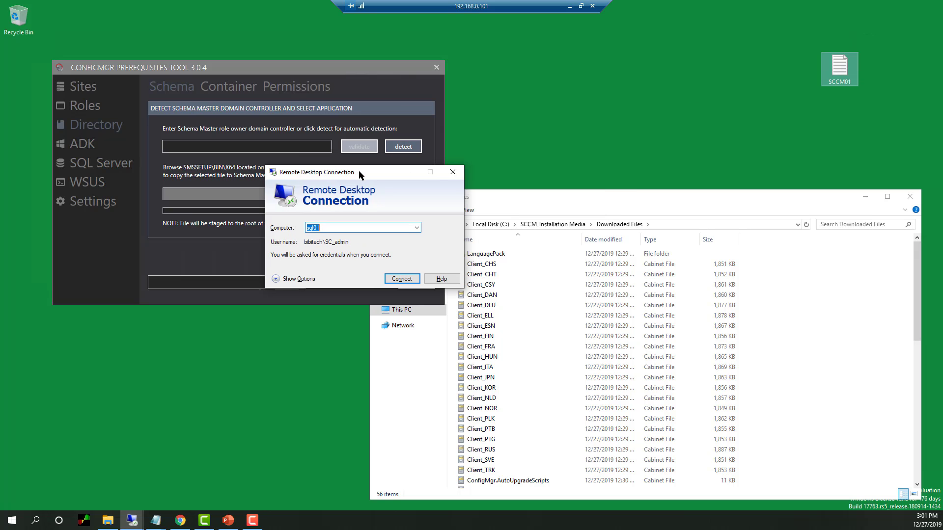
{"action": "left_click", "coordinate": [417, 228]}
{"action": "type", "text": "txd"}
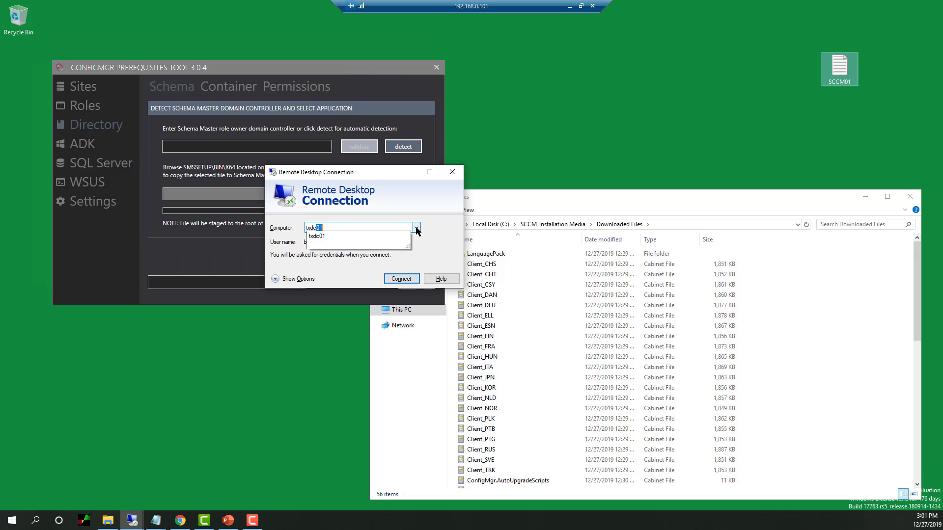
{"action": "type", "text": "c01"}
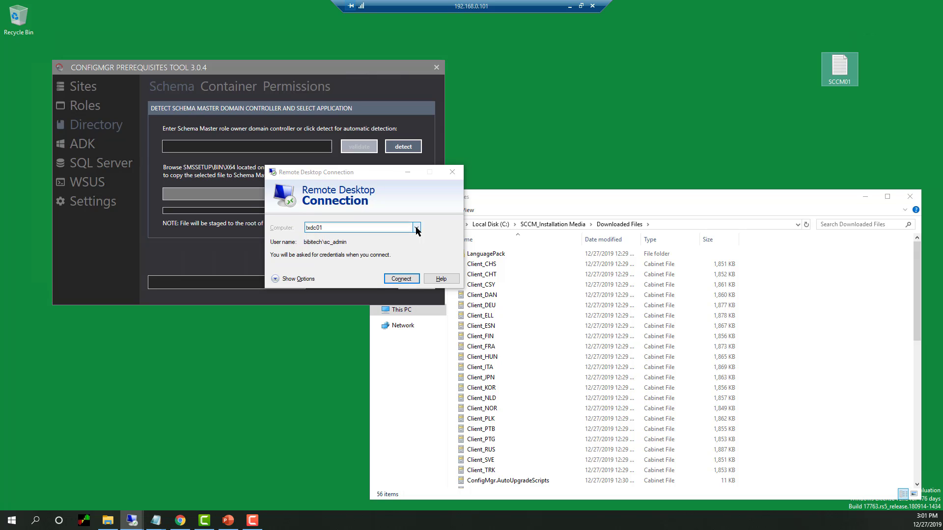
{"action": "key", "text": "Return"}
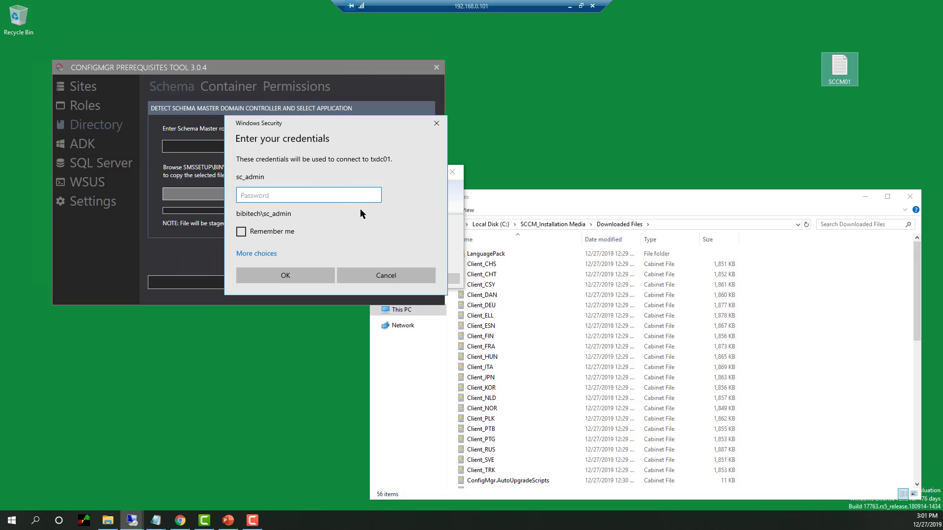
{"action": "type", "text": "•••••••"}
{"action": "key", "text": "Return"}
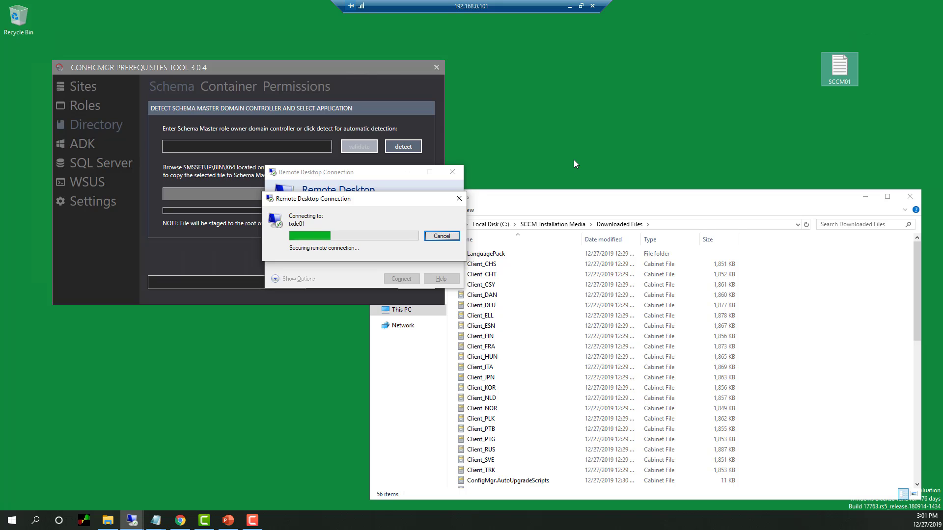
{"action": "left_click", "coordinate": [405, 313]}
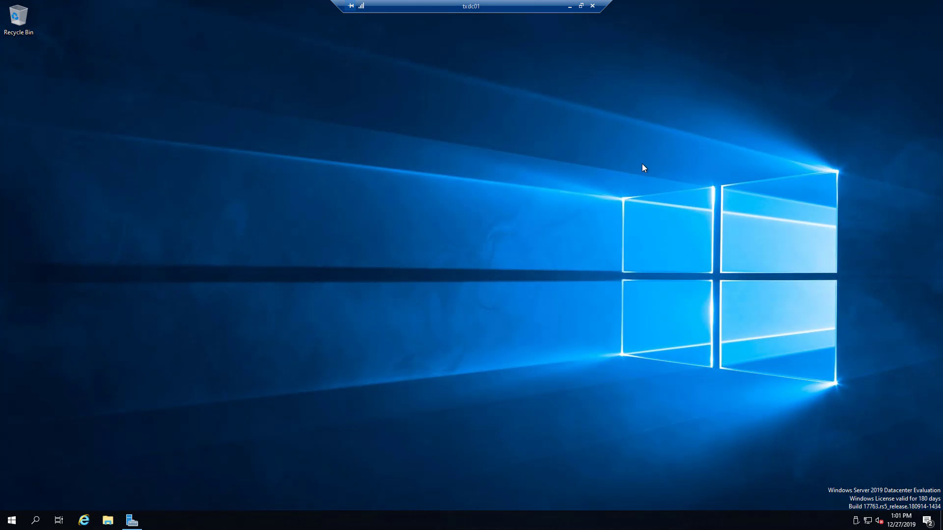
- Create an empty text document named TXDC01 on the domain controller's desktop and place it in the same corner spot as the SCCM01 label
{"action": "right_click", "coordinate": [425, 201]}
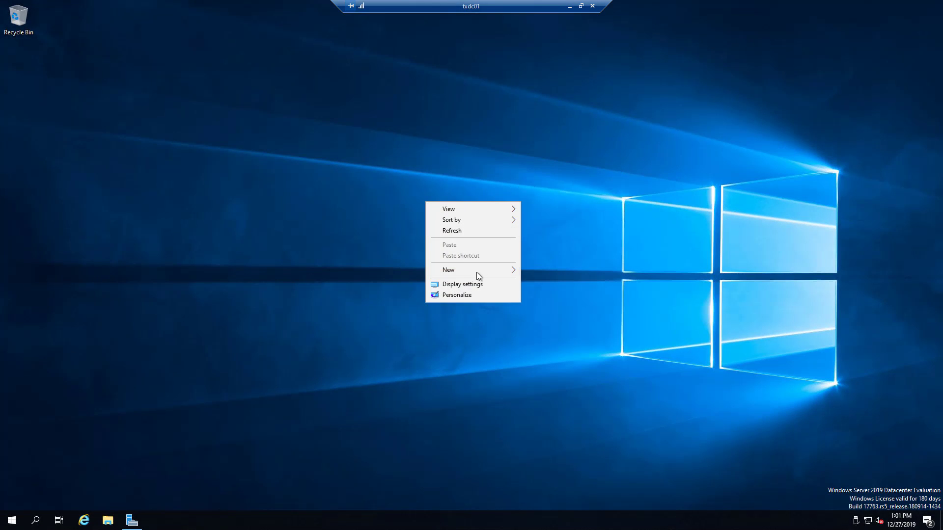
{"action": "mouse_move", "coordinate": [477, 272]}
{"action": "left_click", "coordinate": [576, 328]}
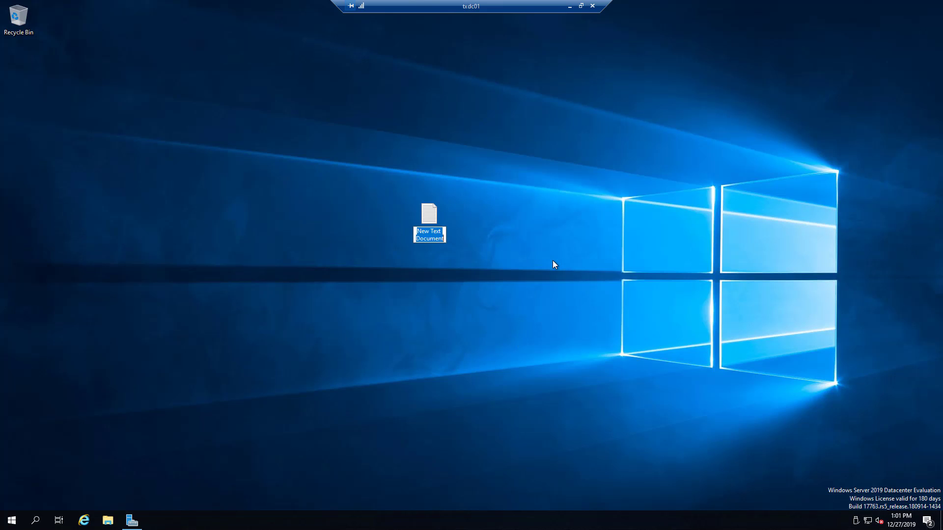
{"action": "type", "text": "TXDC01"}
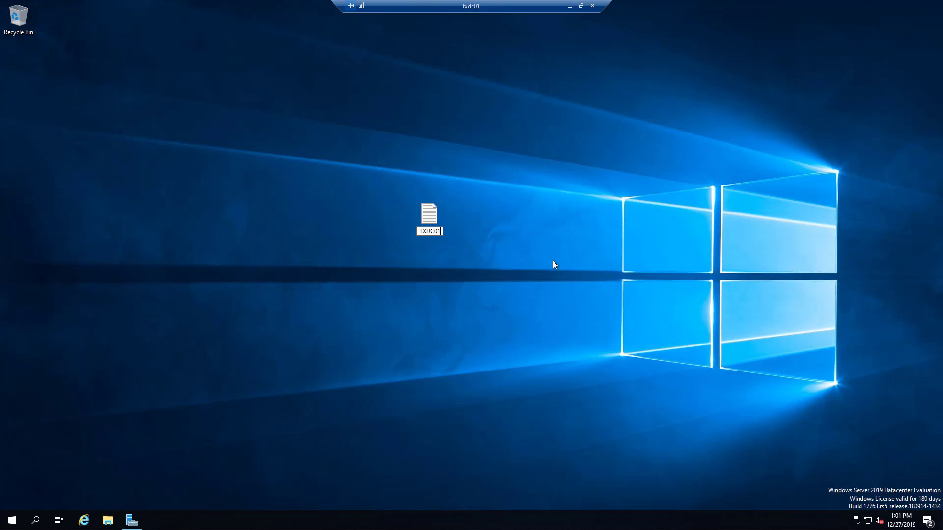
{"action": "key", "text": "Return"}
{"action": "left_click_drag", "start_coordinate": [429, 216], "coordinate": [827, 88]}
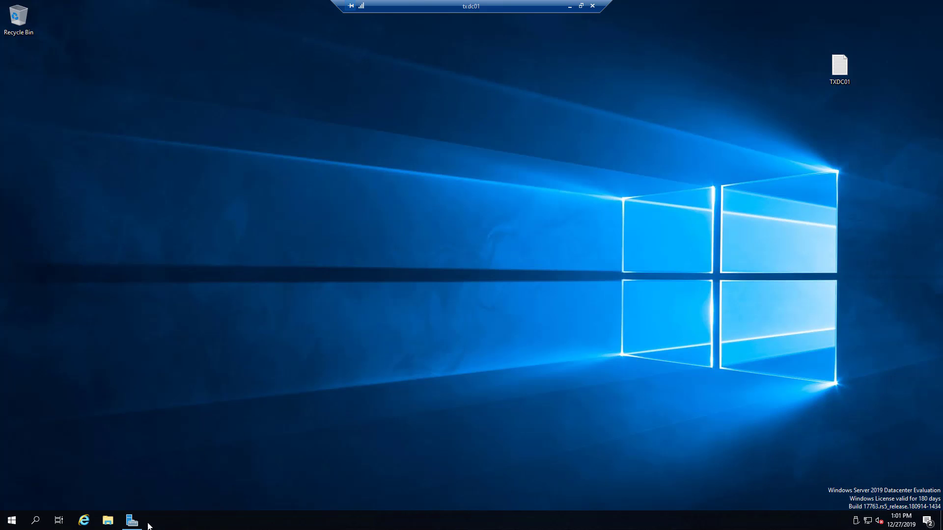
- Open Active Directory Users and Computers from Server Manager, enlarge its window and expand the bibitech.com domain
{"action": "left_click", "coordinate": [131, 521]}
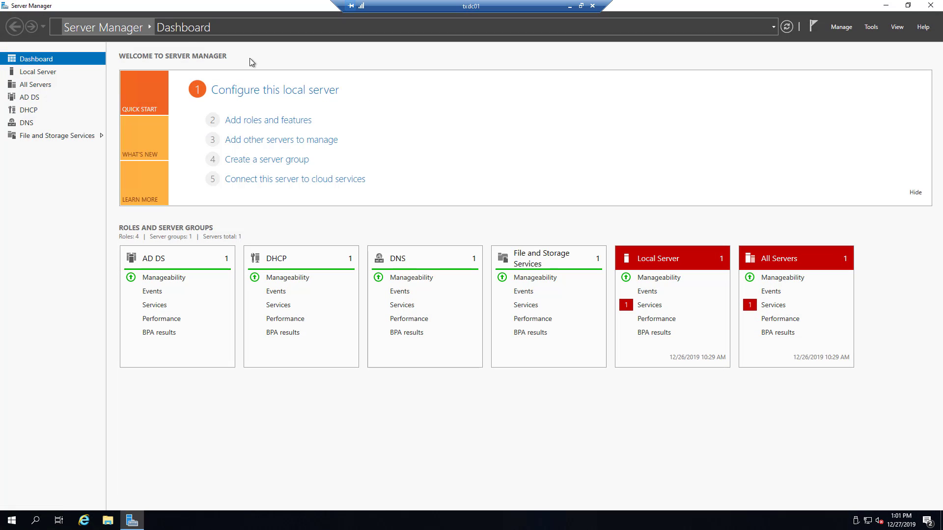
{"action": "left_click", "coordinate": [873, 28]}
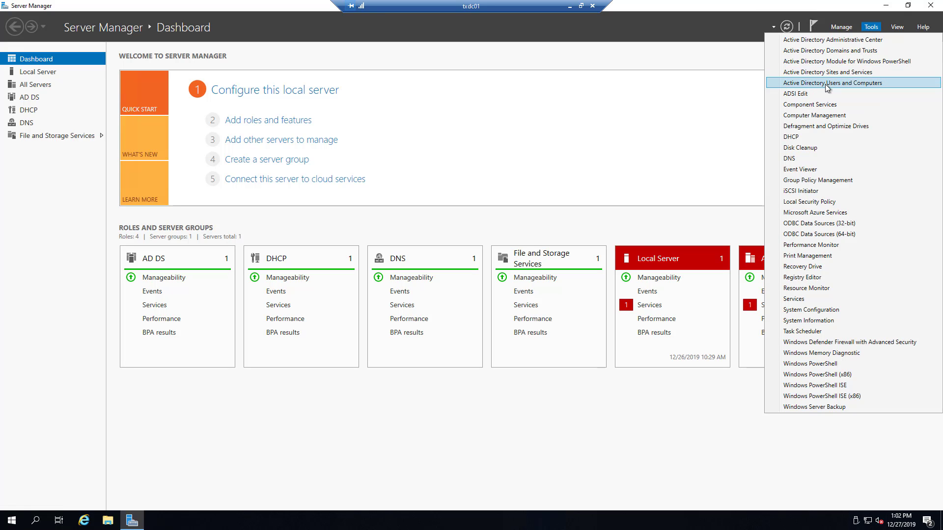
{"action": "left_click", "coordinate": [853, 84]}
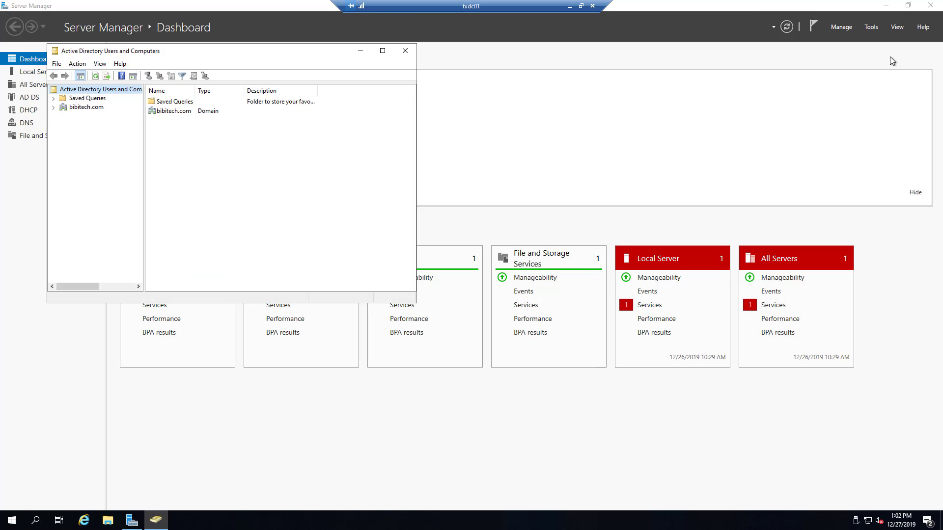
{"action": "left_click", "coordinate": [78, 108]}
{"action": "left_click_drag", "start_coordinate": [417, 301], "coordinate": [616, 301]}
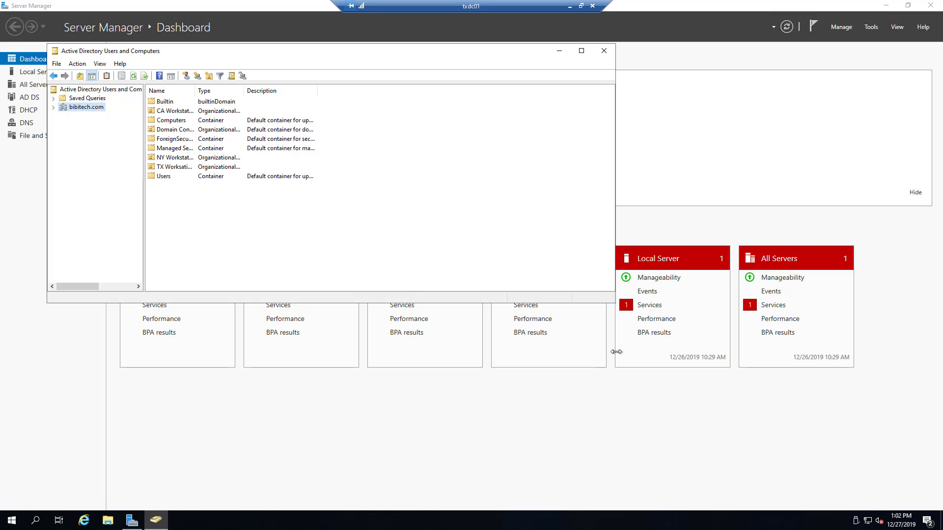
{"action": "left_click_drag", "start_coordinate": [360, 304], "coordinate": [354, 435]}
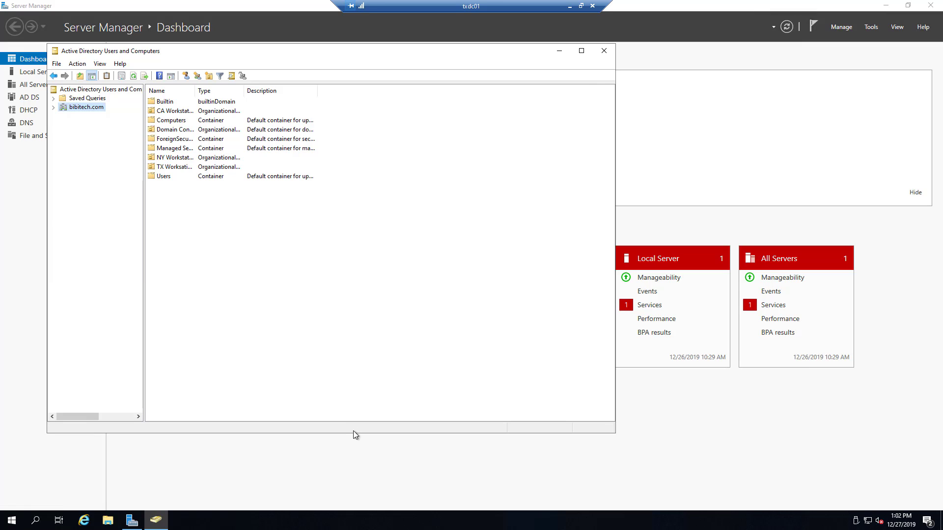
{"action": "left_click", "coordinate": [53, 107]}
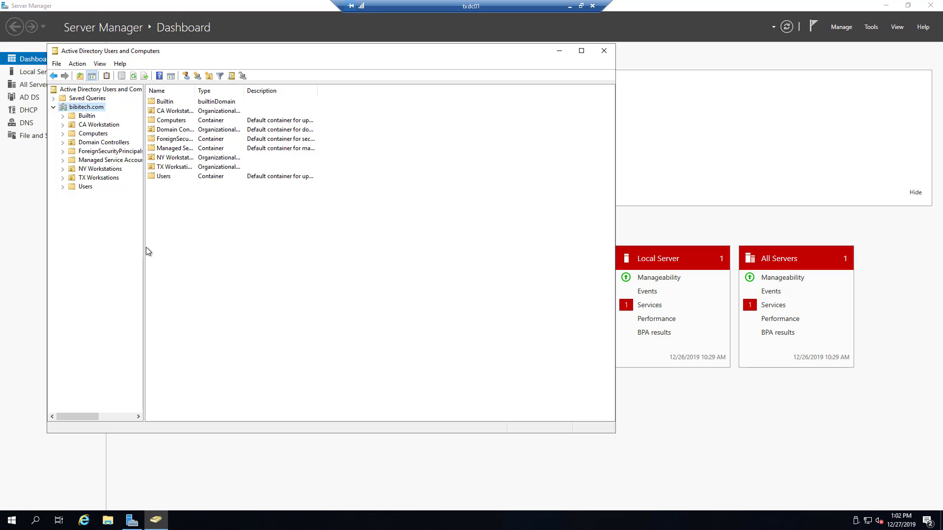
{"action": "left_click_drag", "start_coordinate": [143, 253], "coordinate": [180, 253]}
- Create a global security group named SCCM Admins in the Users container and widen the Name column to show full names
{"action": "left_click", "coordinate": [85, 187]}
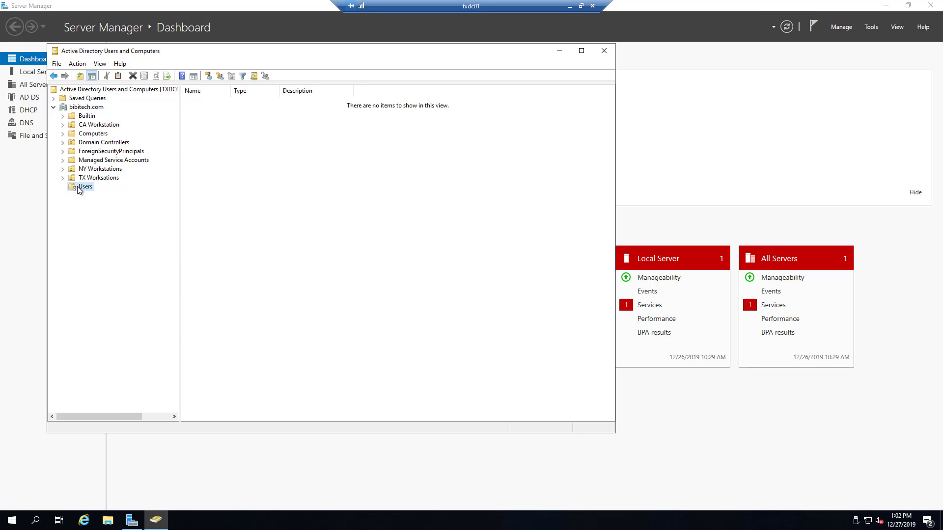
{"action": "left_click", "coordinate": [221, 369]}
{"action": "right_click", "coordinate": [219, 365]}
{"action": "mouse_move", "coordinate": [300, 395]}
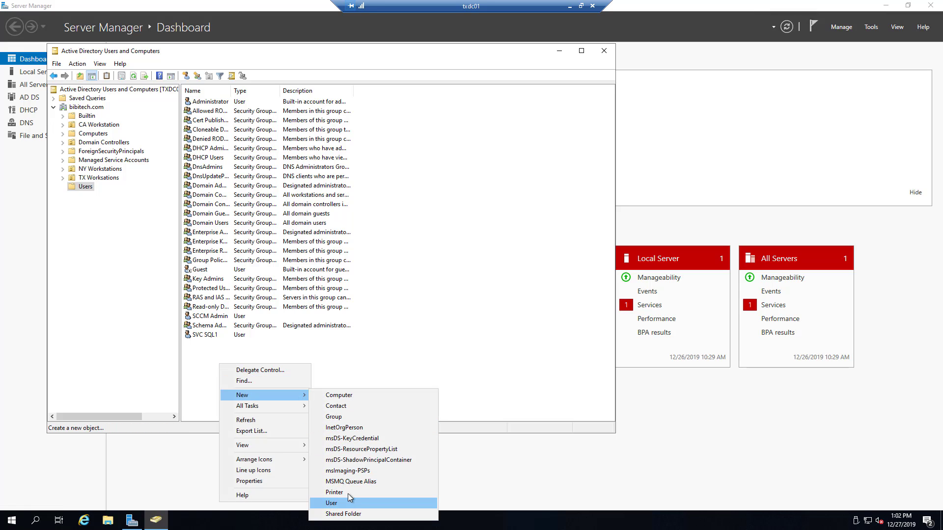
{"action": "left_click", "coordinate": [355, 417]}
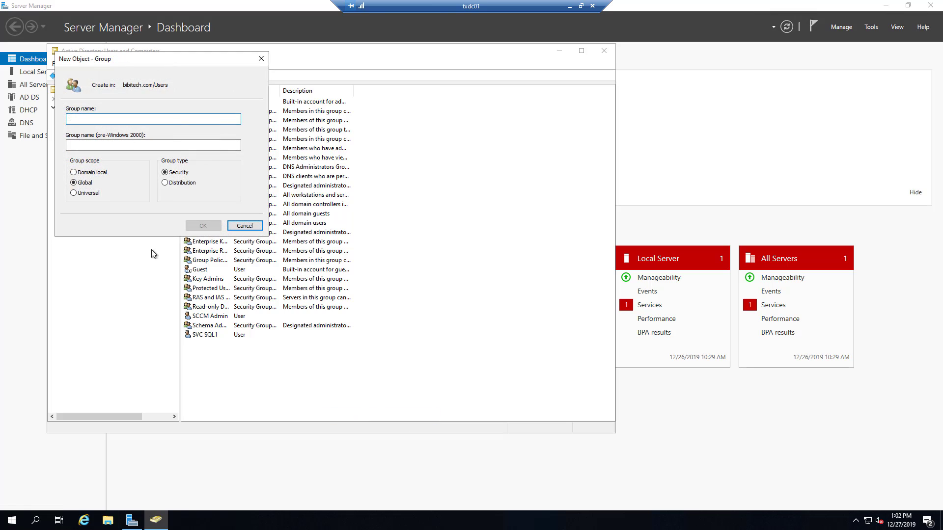
{"action": "type", "text": "S"}
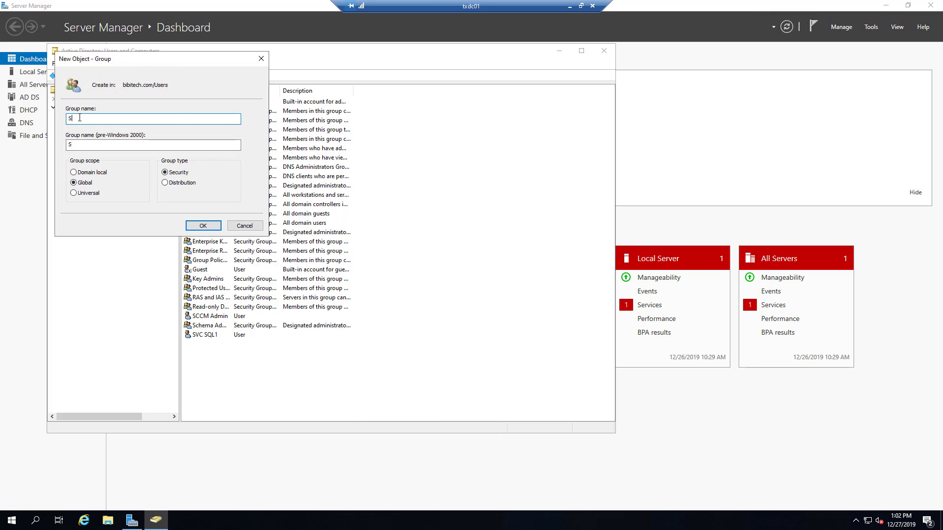
{"action": "type", "text": "CCM Admins"}
{"action": "left_click", "coordinate": [207, 229]}
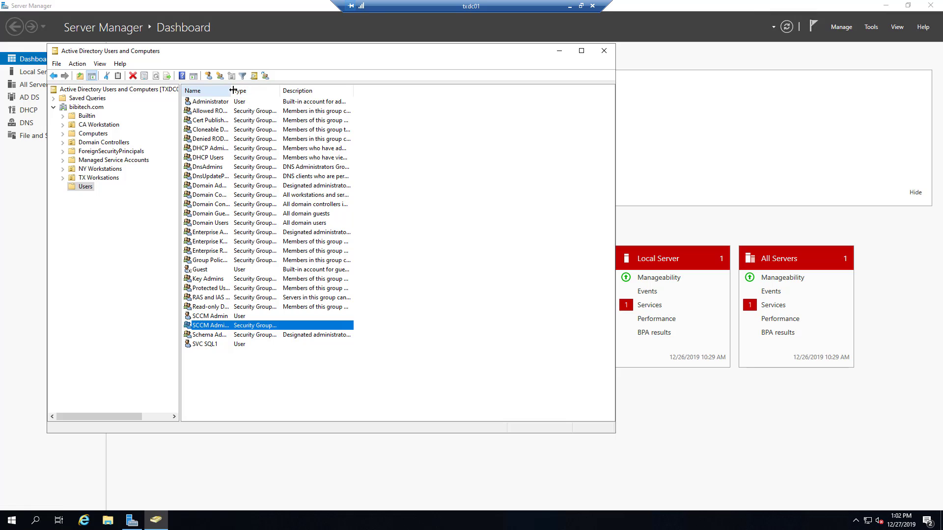
{"action": "left_click_drag", "start_coordinate": [231, 91], "coordinate": [317, 102]}
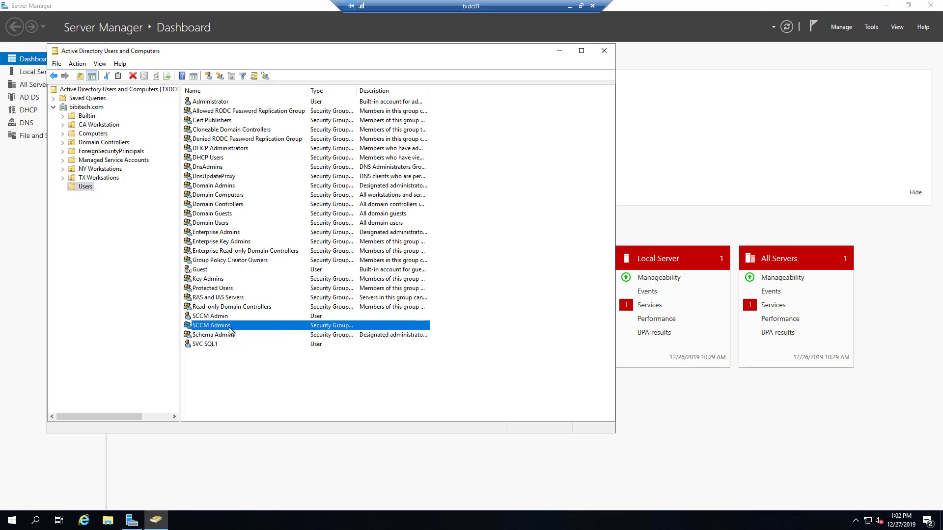
{"action": "right_click", "coordinate": [212, 325]}
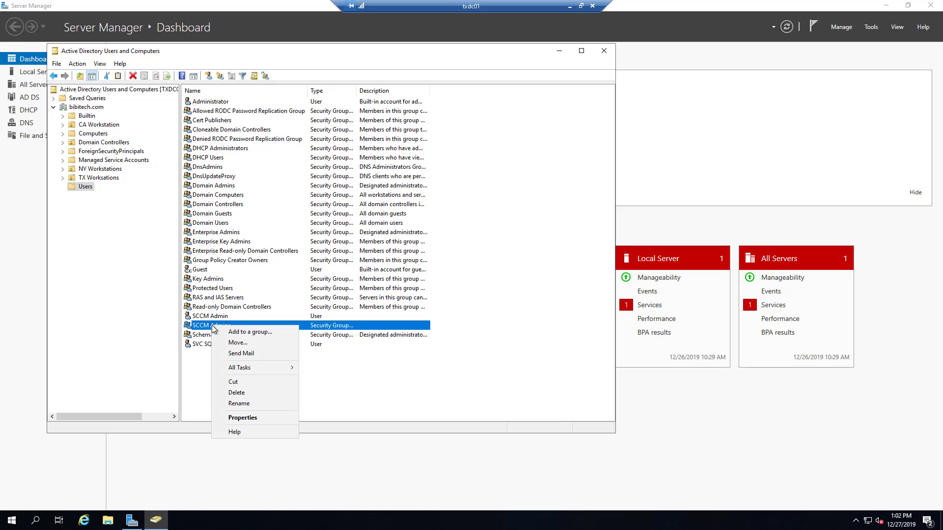
{"action": "left_click", "coordinate": [239, 404]}
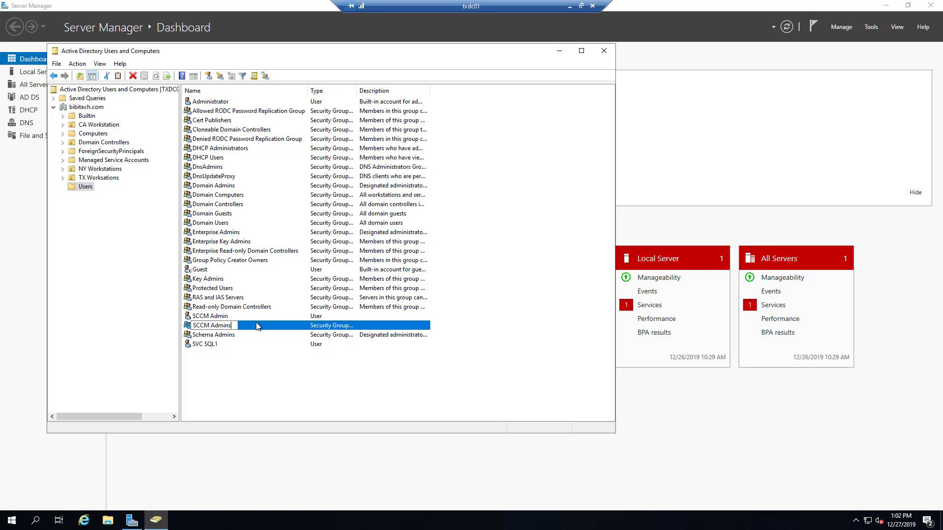
{"action": "key", "text": "Return"}
- Set the display name of the SCCM Admin user to SCCM A in its properties and save the change
{"action": "left_click", "coordinate": [212, 318]}
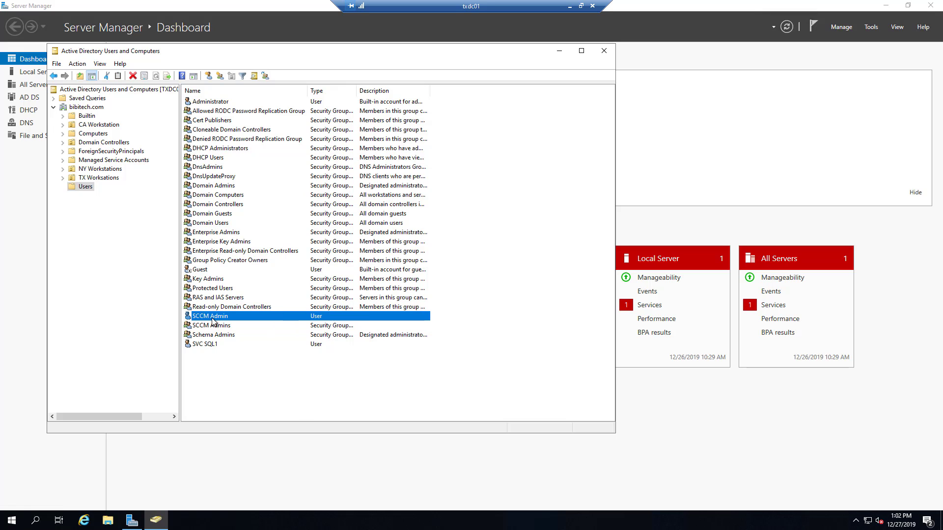
{"action": "right_click", "coordinate": [212, 319]}
{"action": "left_click", "coordinate": [260, 452]}
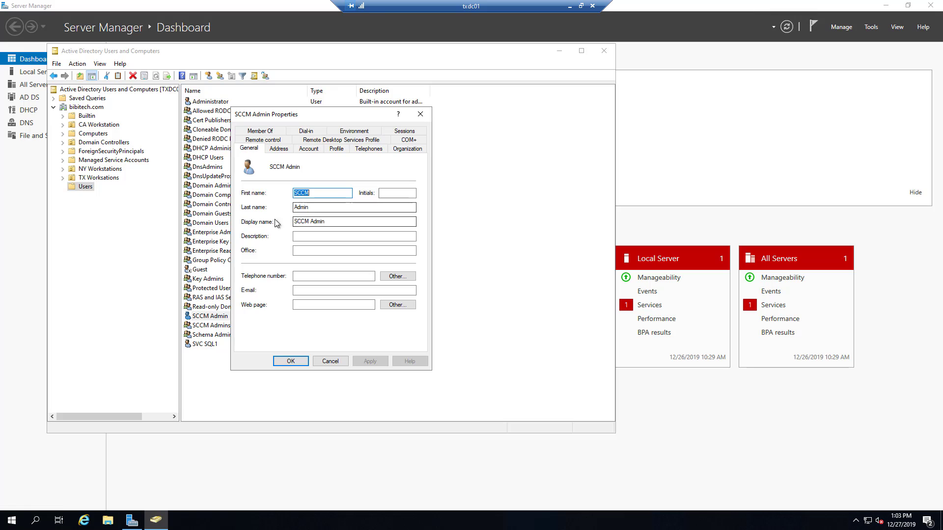
{"action": "left_click", "coordinate": [367, 222]}
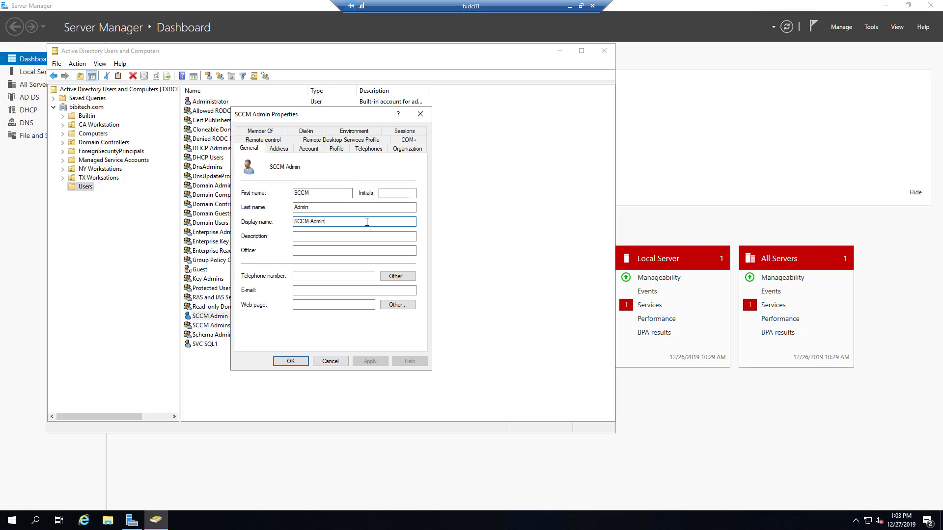
{"action": "key", "text": "BackSpace"}
{"action": "key", "text": "BackSpace"}
{"action": "key", "text": "BackSpace"}
{"action": "left_click", "coordinate": [370, 361]}
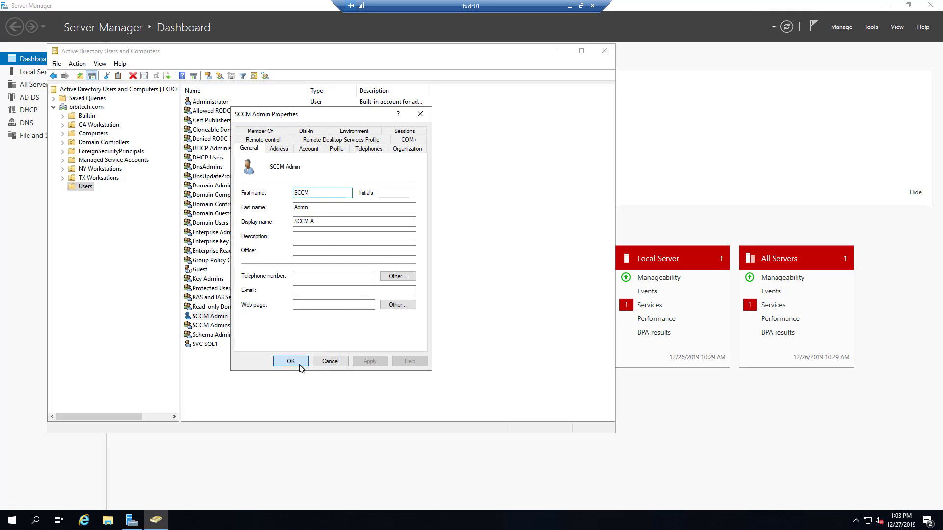
{"action": "left_click", "coordinate": [290, 361]}
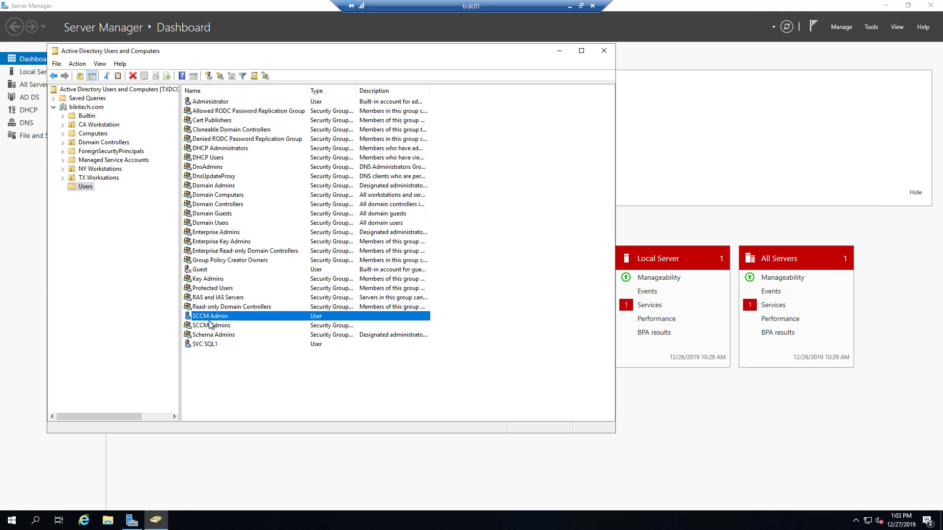
- Reload the Users container's object list by switching to the NY Workstations unit and back
{"action": "right_click", "coordinate": [245, 322]}
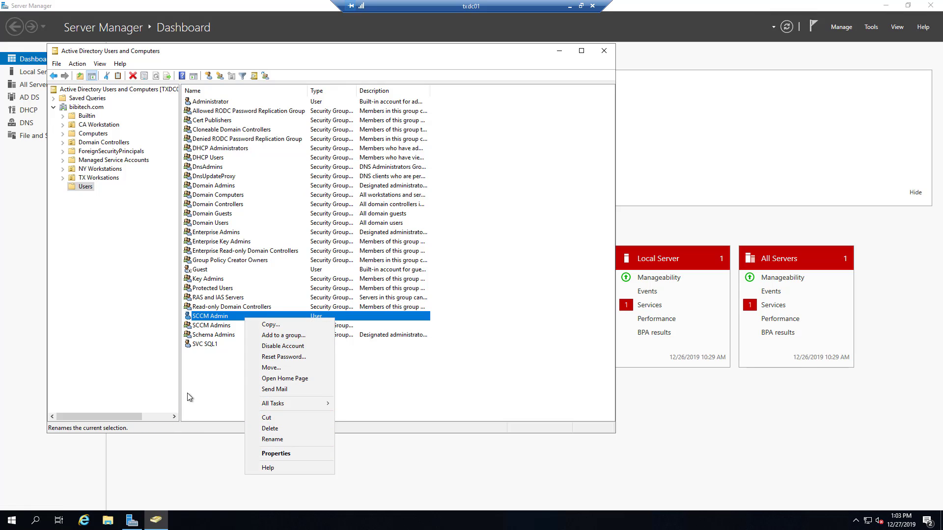
{"action": "right_click", "coordinate": [214, 377]}
{"action": "left_click", "coordinate": [94, 201]}
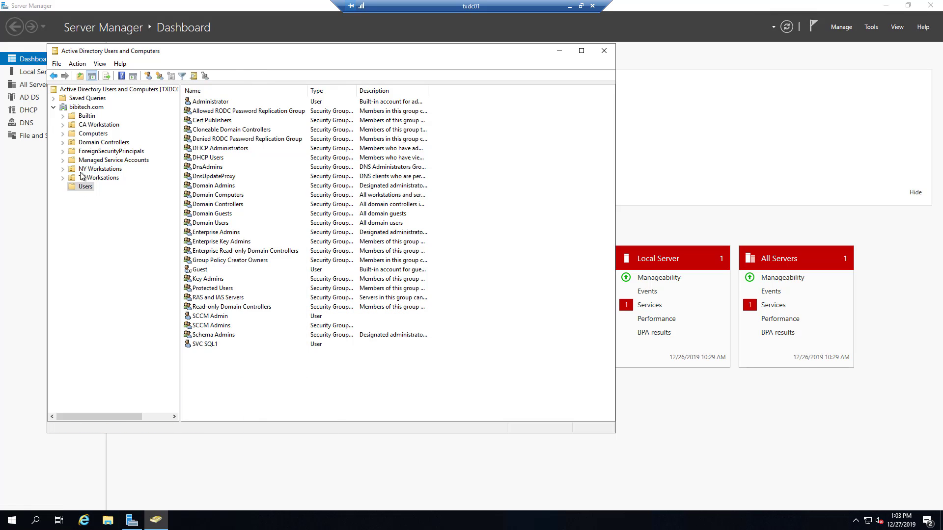
{"action": "left_click", "coordinate": [81, 168]}
{"action": "left_click", "coordinate": [86, 187]}
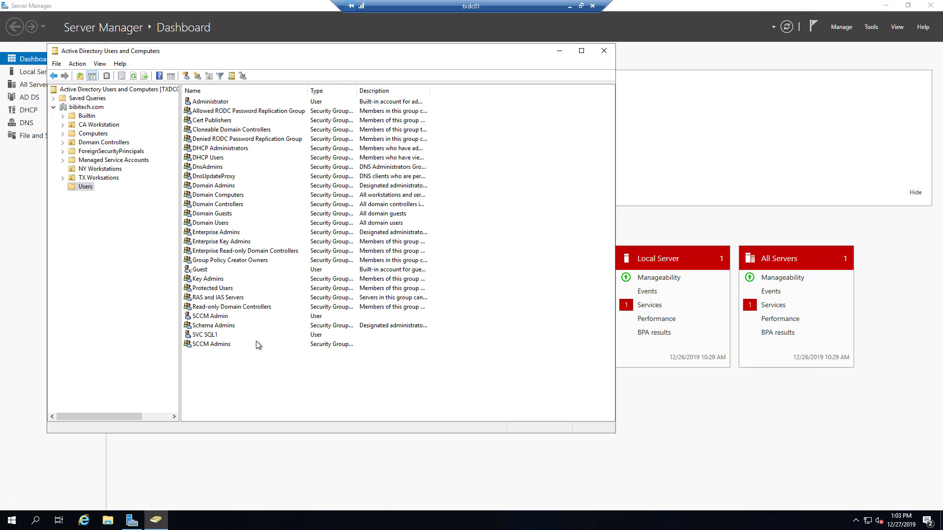
- Set the last name of the SCCM Admin user to A in its properties and save the change
{"action": "left_click", "coordinate": [219, 317]}
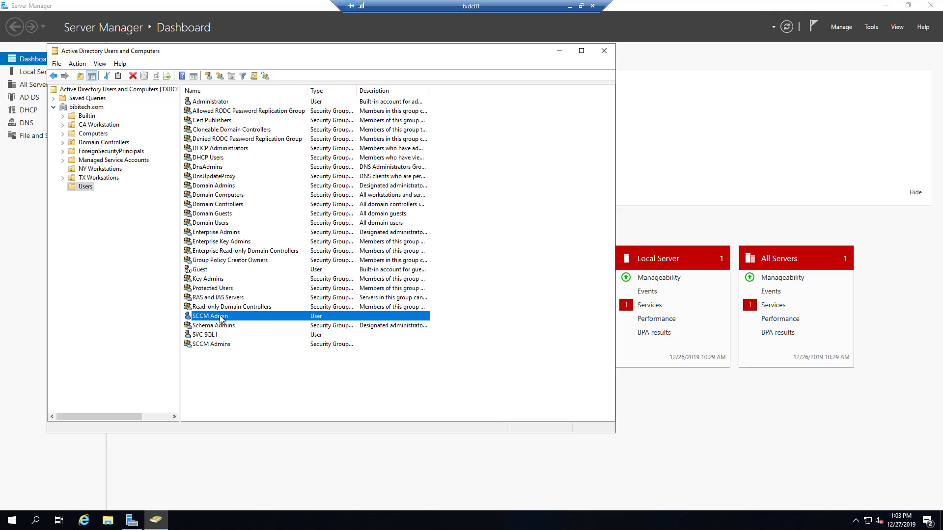
{"action": "right_click", "coordinate": [259, 319]}
{"action": "left_click", "coordinate": [285, 450]}
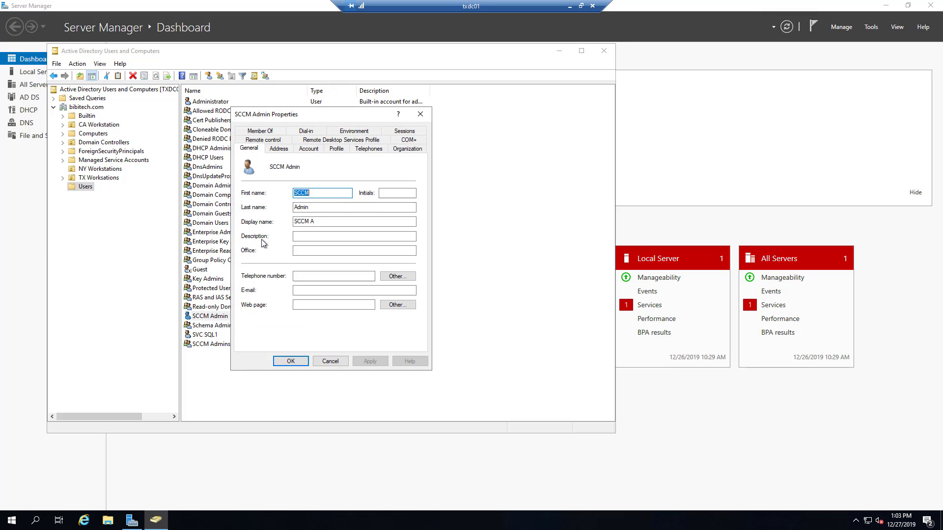
{"action": "double_click", "coordinate": [322, 209]}
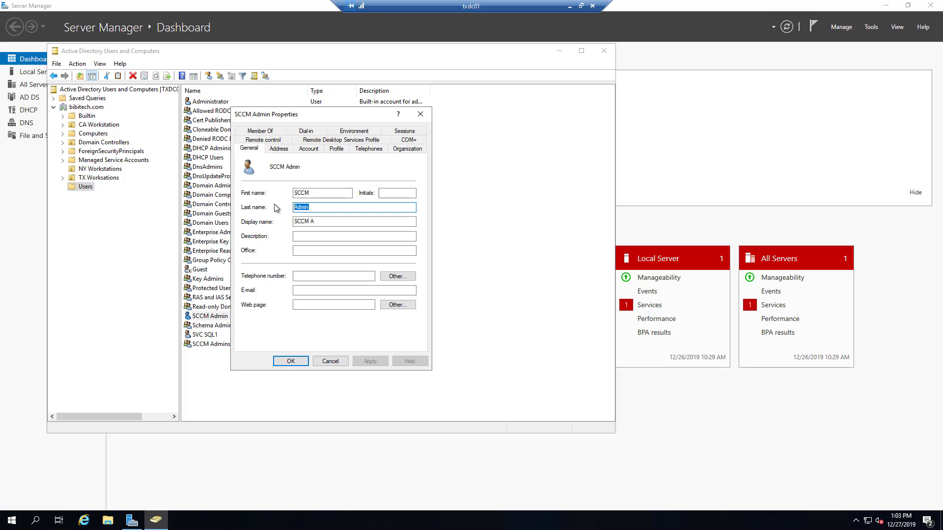
{"action": "type", "text": "A"}
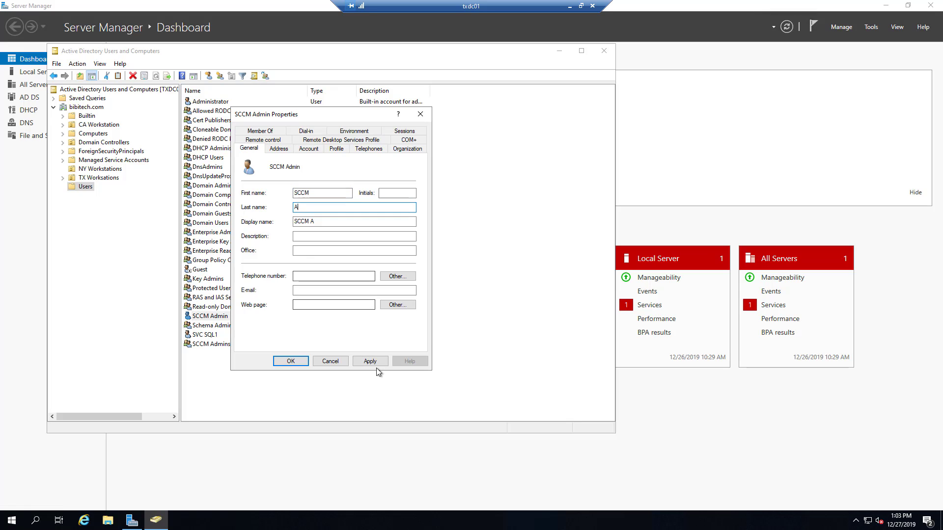
{"action": "left_click", "coordinate": [370, 362]}
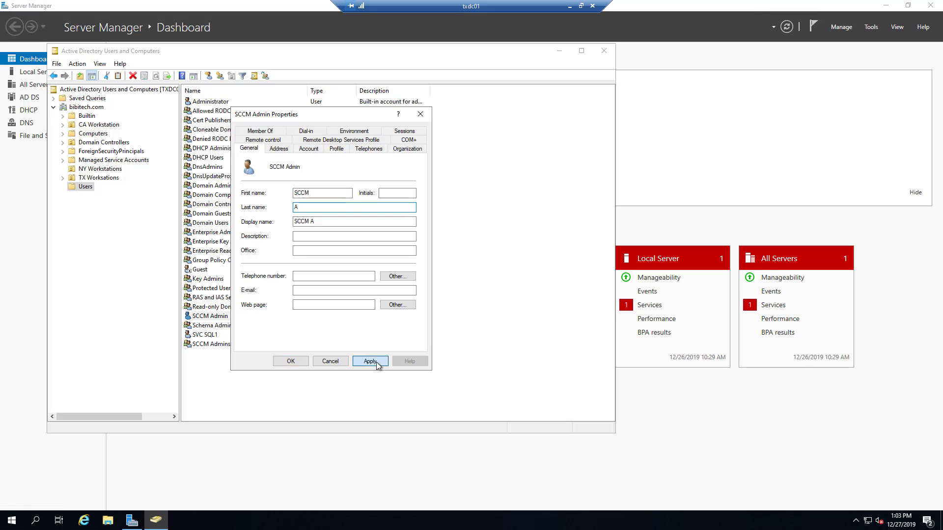
{"action": "left_click", "coordinate": [290, 362]}
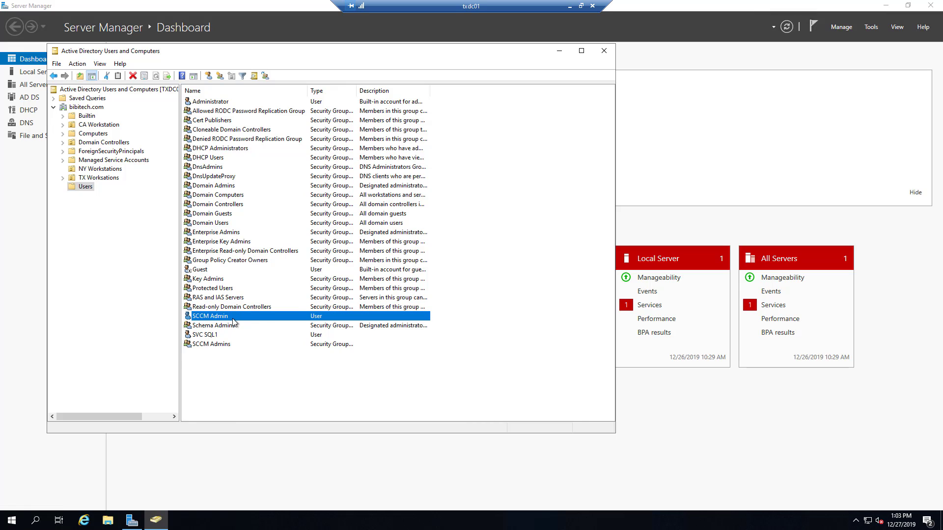
{"action": "left_click", "coordinate": [92, 178]}
{"action": "left_click", "coordinate": [85, 187]}
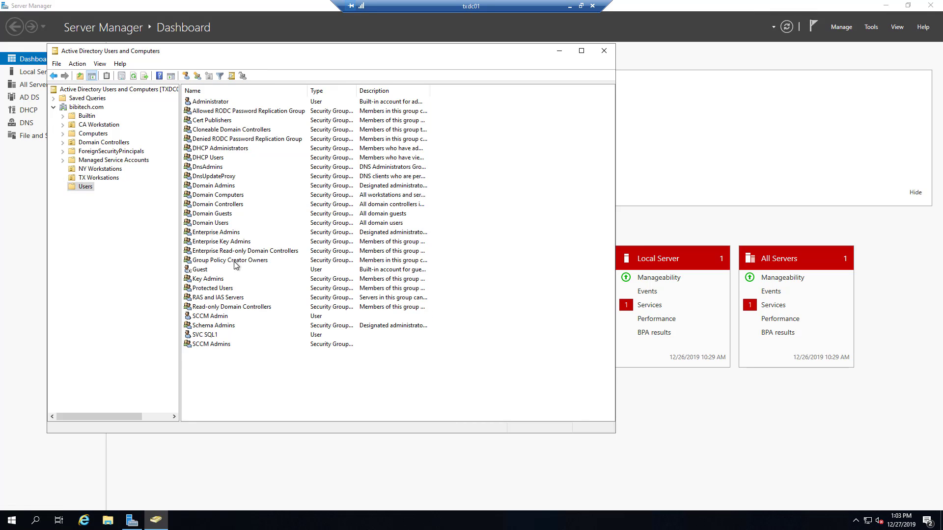
{"action": "left_click", "coordinate": [222, 316]}
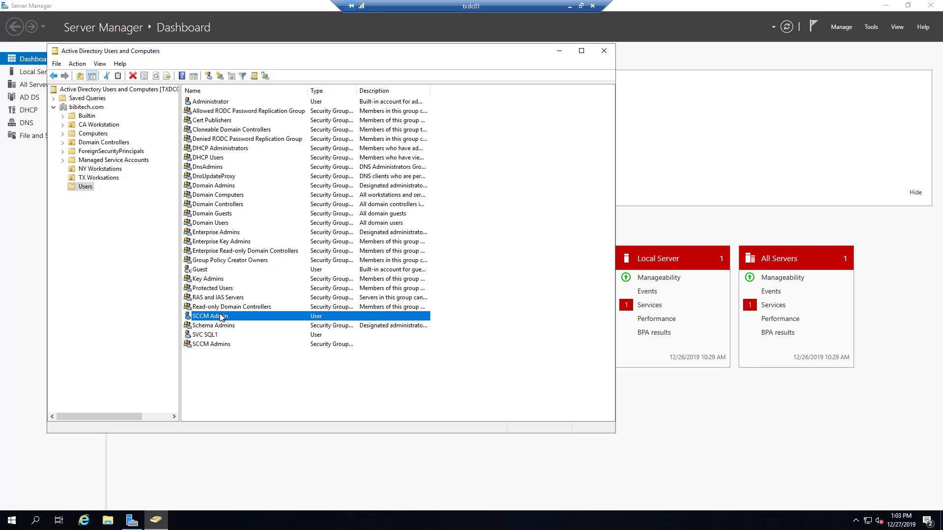
{"action": "right_click", "coordinate": [220, 317]}
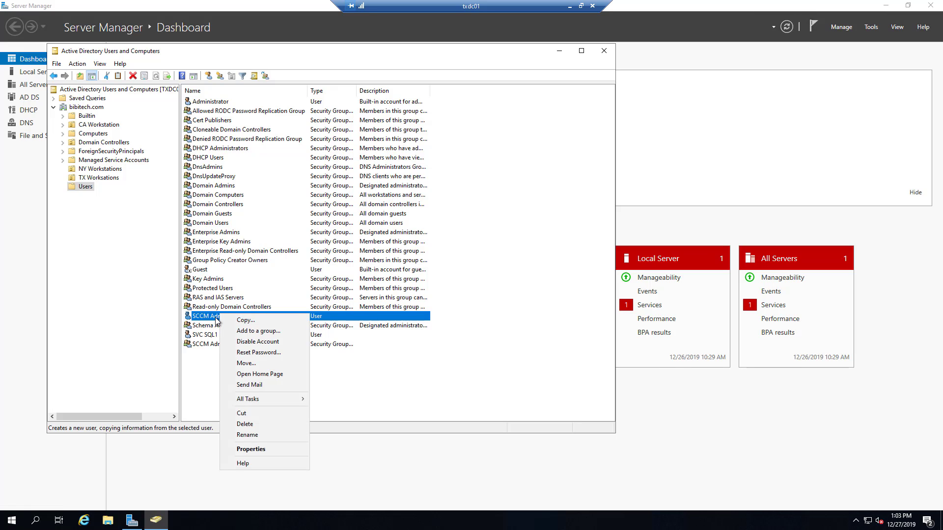
{"action": "left_click", "coordinate": [271, 320]}
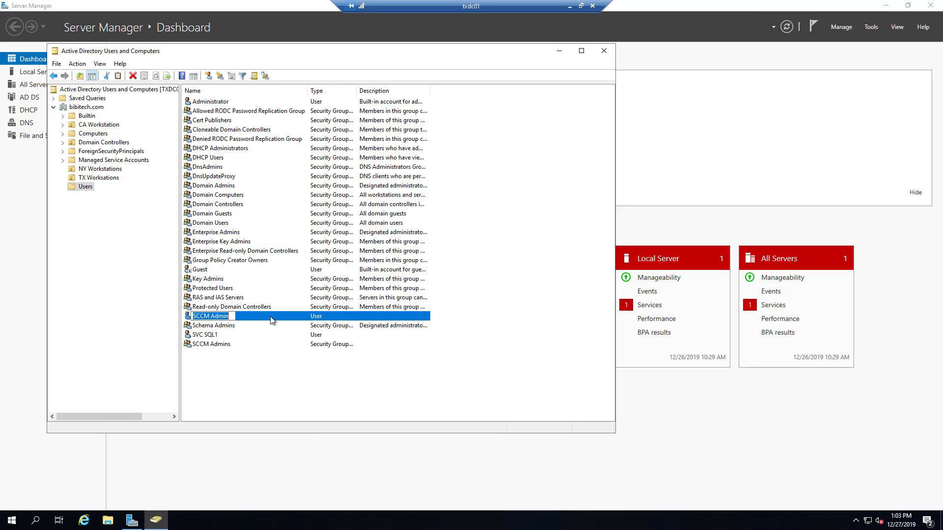
{"action": "key", "text": "Escape"}
- Reopen Active Directory Users and Computers and delete the SCCM Admins group from the Users container
{"action": "left_click", "coordinate": [604, 50]}
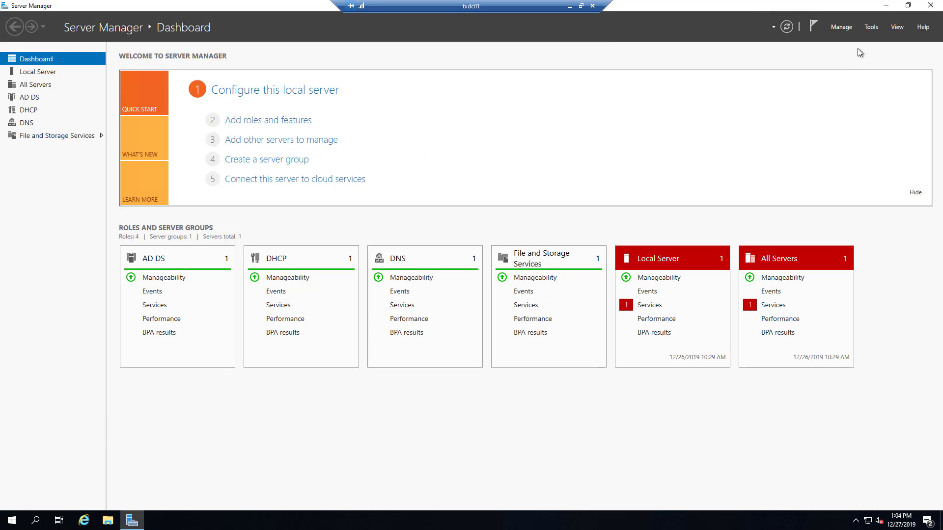
{"action": "left_click", "coordinate": [871, 28]}
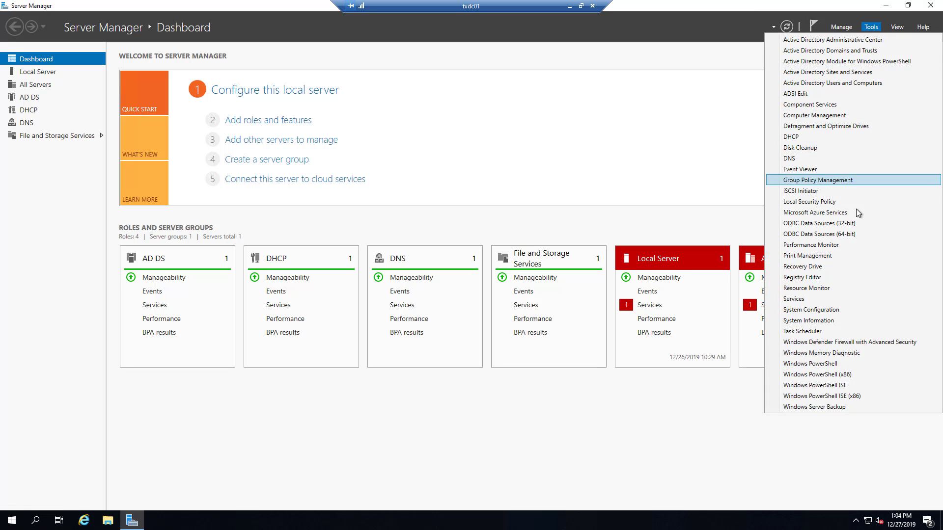
{"action": "left_click", "coordinate": [819, 83]}
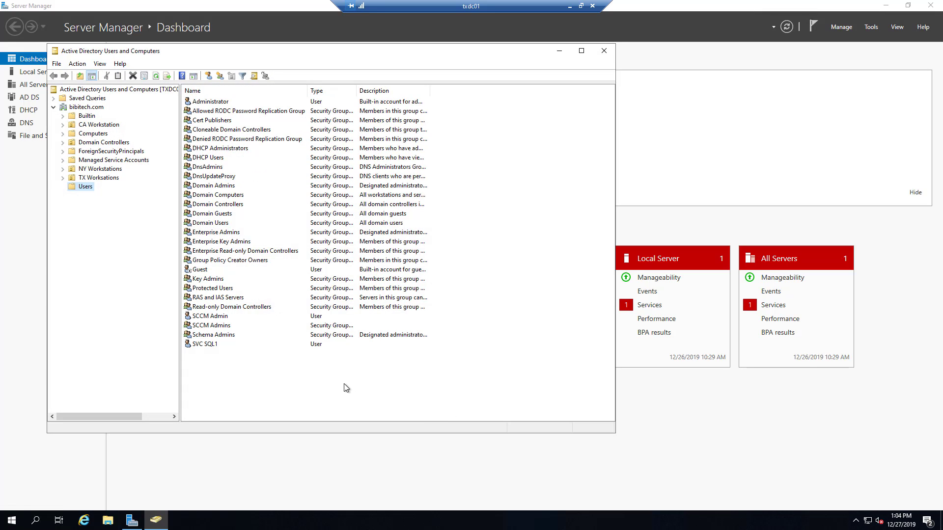
{"action": "left_click", "coordinate": [225, 317]}
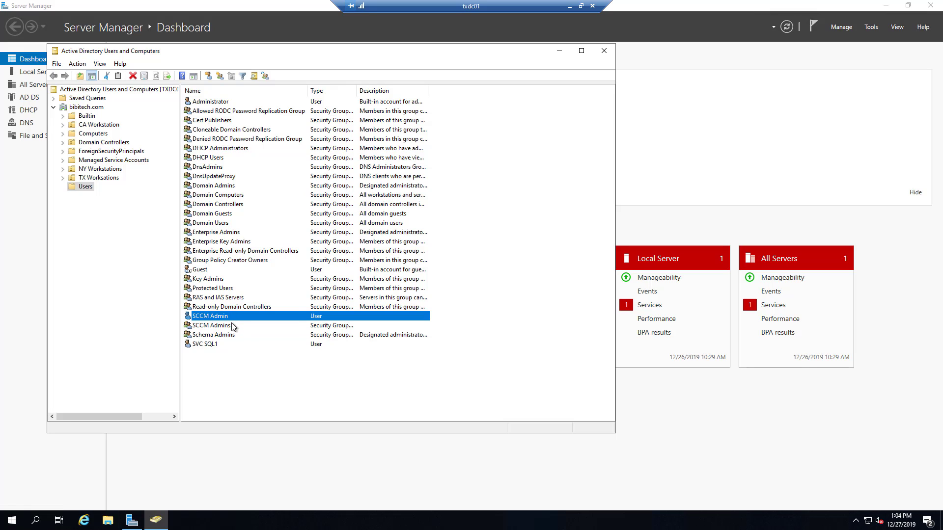
{"action": "left_click", "coordinate": [233, 327]}
{"action": "right_click", "coordinate": [234, 325]}
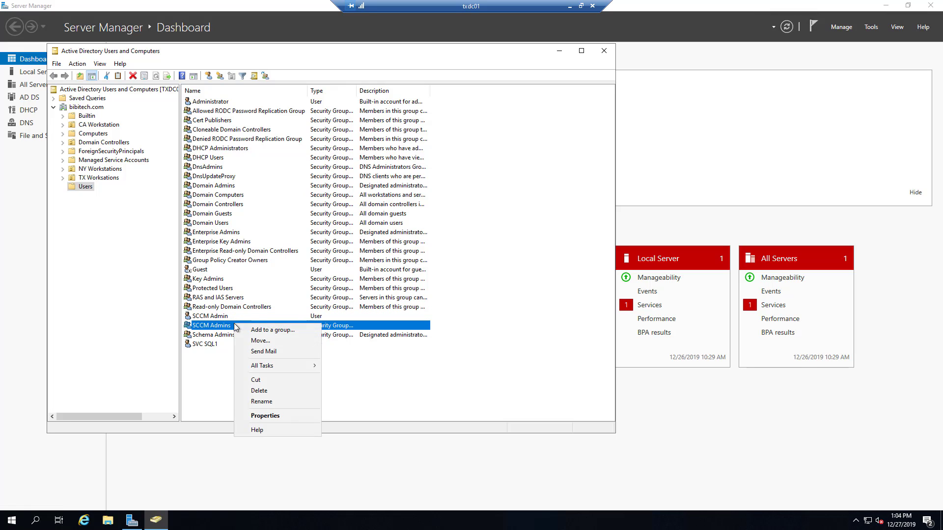
{"action": "left_click", "coordinate": [270, 389]}
{"action": "left_click", "coordinate": [510, 294]}
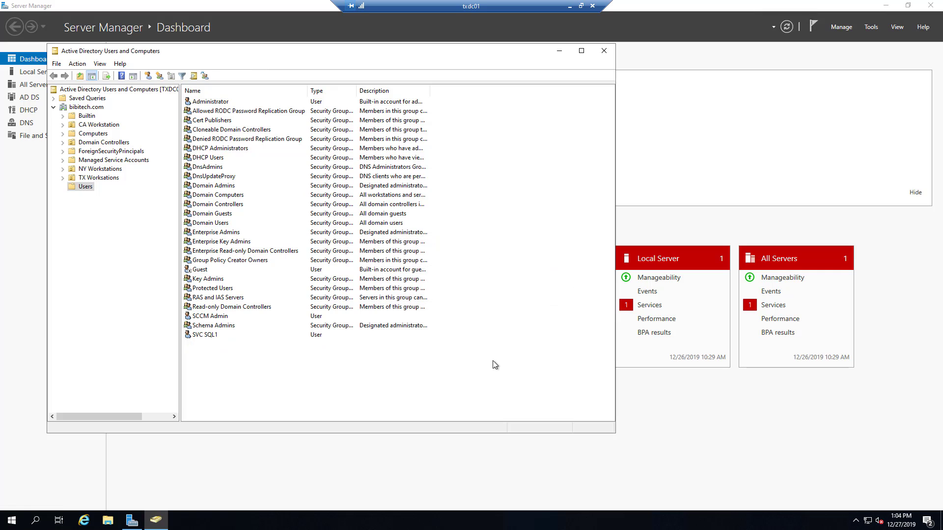
- Reopen Active Directory Users and Computers and create a global security group named SCCM Administrators in the Users container
{"action": "left_click", "coordinate": [605, 52]}
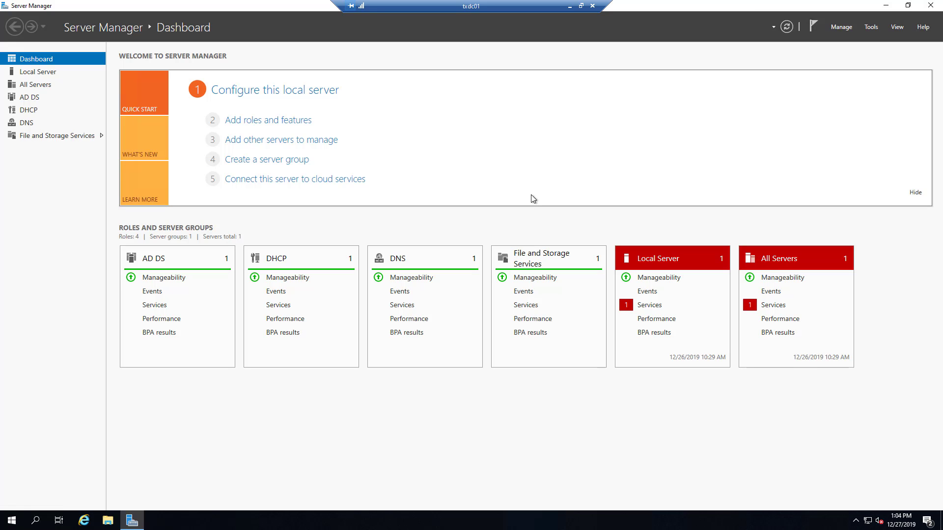
{"action": "left_click", "coordinate": [870, 27]}
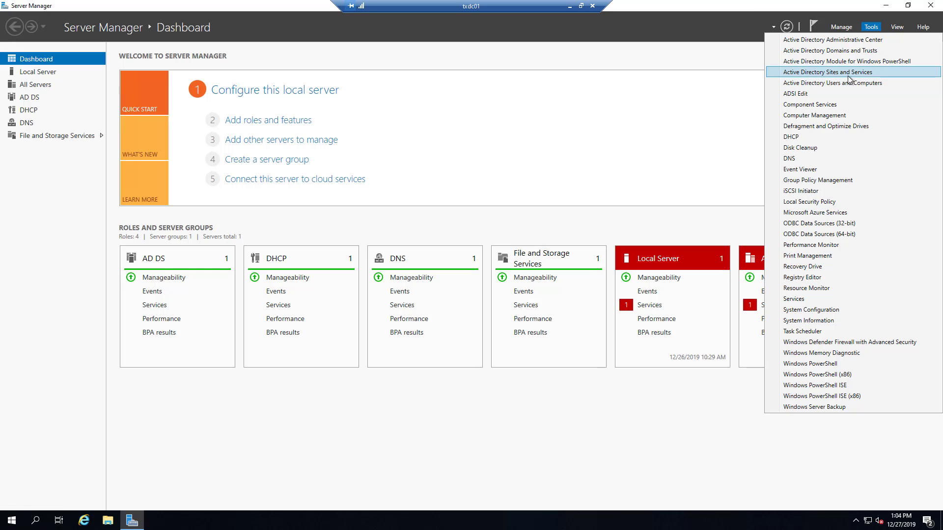
{"action": "left_click", "coordinate": [880, 87]}
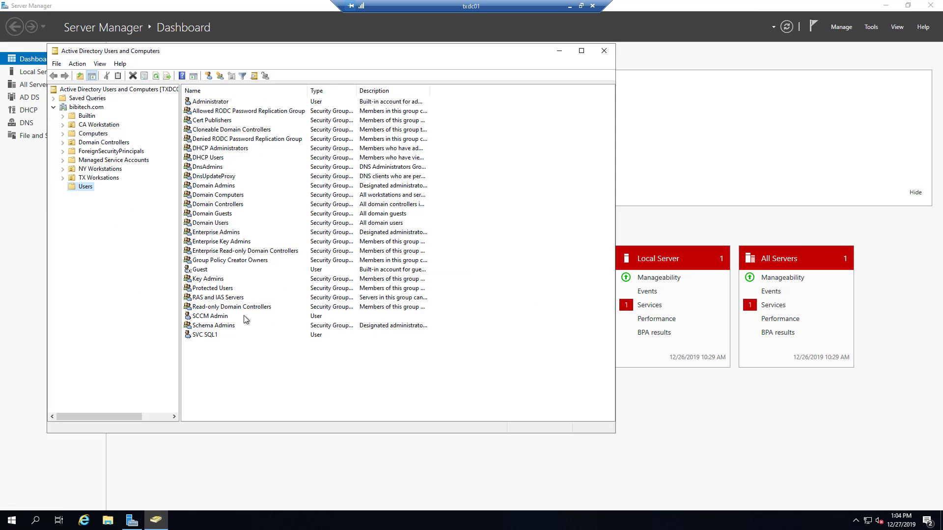
{"action": "right_click", "coordinate": [237, 394]}
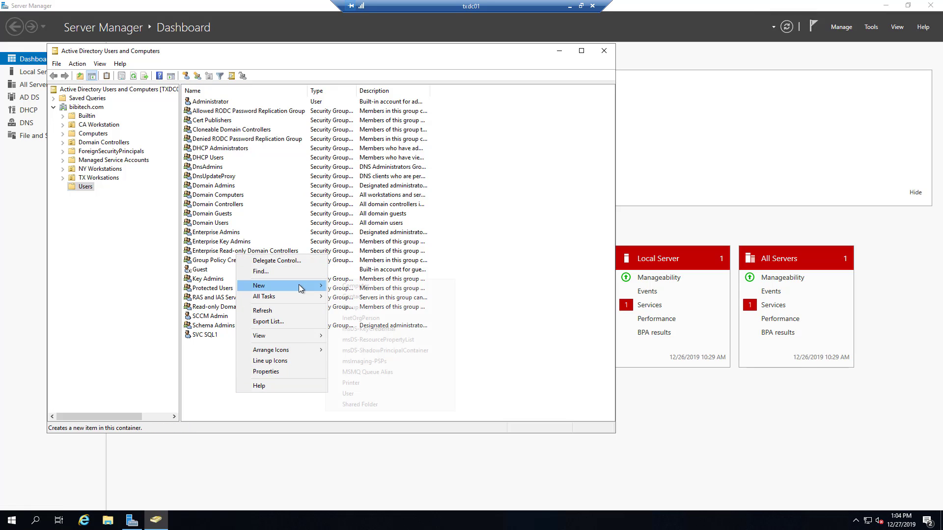
{"action": "mouse_move", "coordinate": [301, 286]}
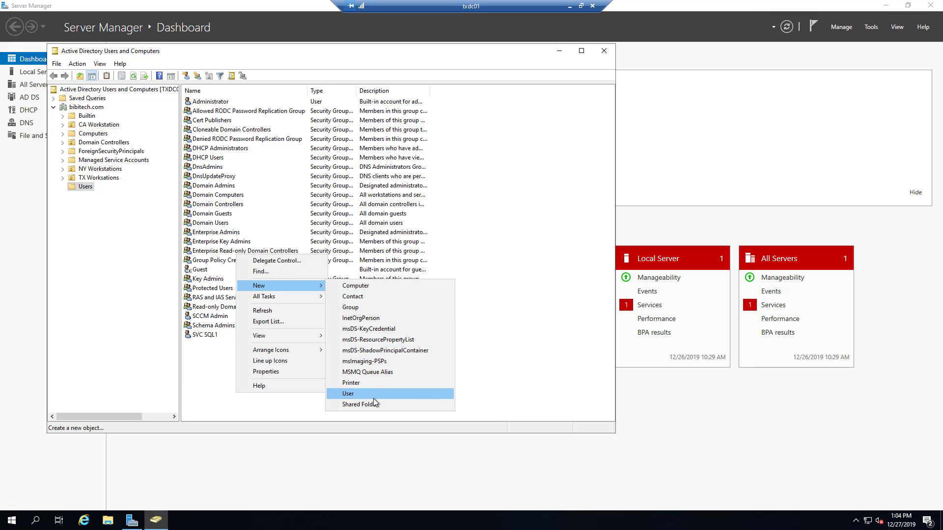
{"action": "left_click", "coordinate": [350, 308]}
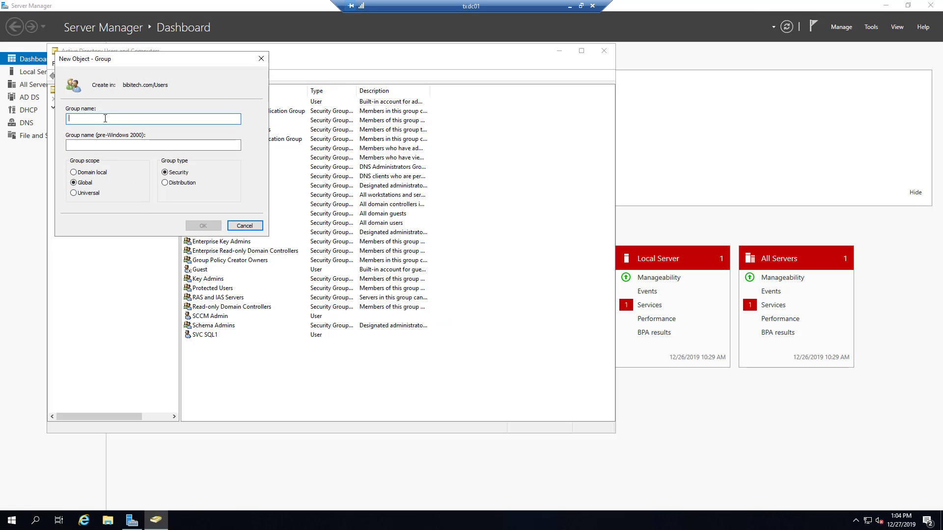
{"action": "type", "text": "SCCM Ad"}
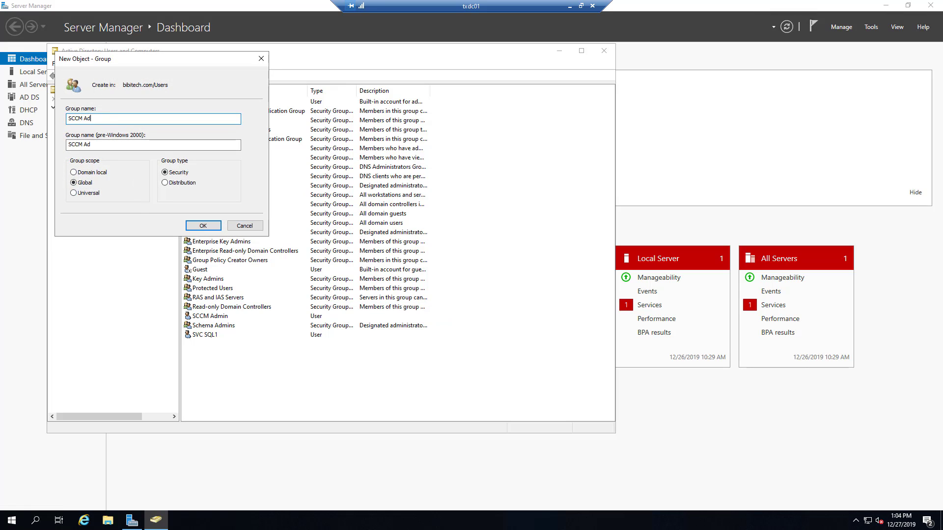
{"action": "type", "text": "ministrators"}
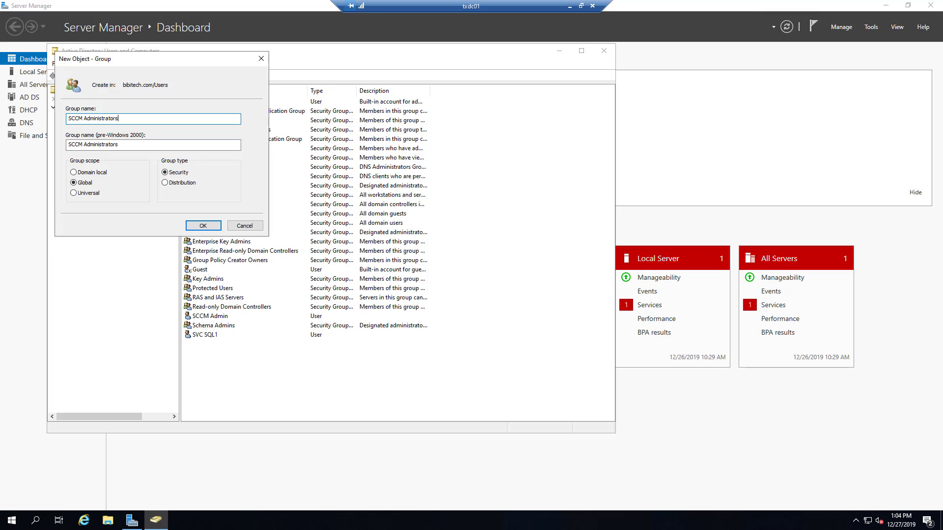
{"action": "left_click", "coordinate": [201, 226]}
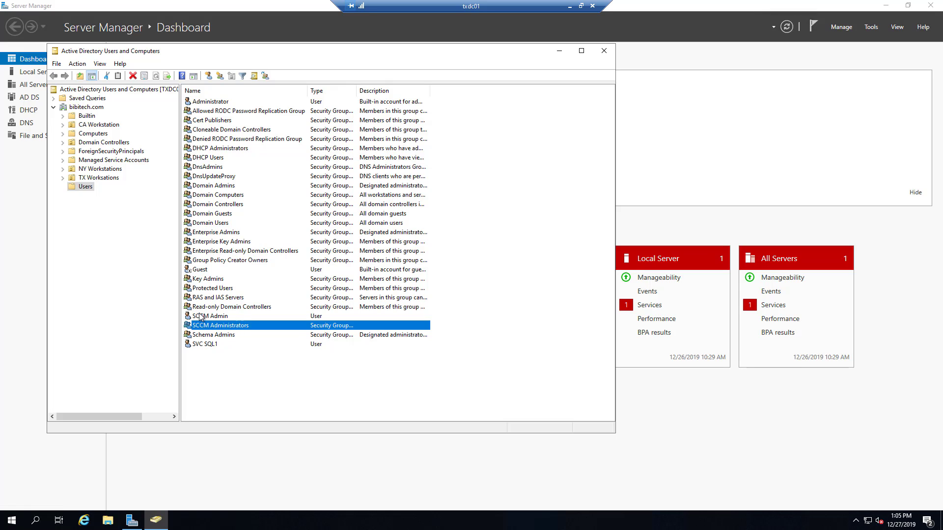
- Add the SC_Admin user as a member of the SCCM Administrators group and apply the change
{"action": "right_click", "coordinate": [213, 324]}
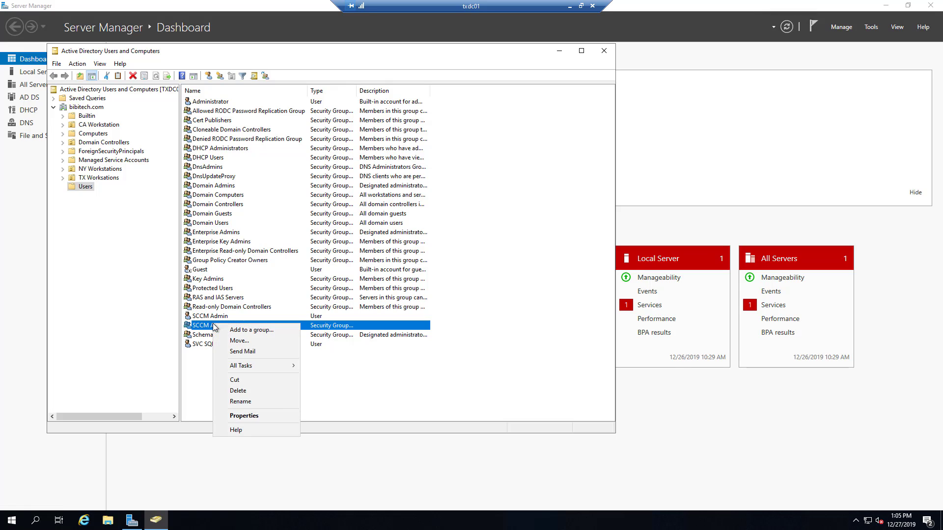
{"action": "left_click", "coordinate": [263, 413]}
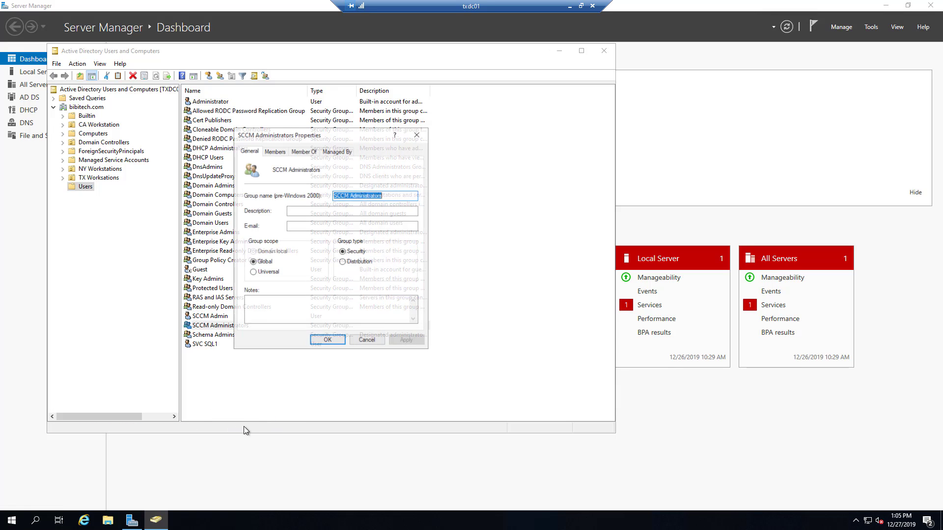
{"action": "left_click_drag", "start_coordinate": [331, 134], "coordinate": [497, 268]}
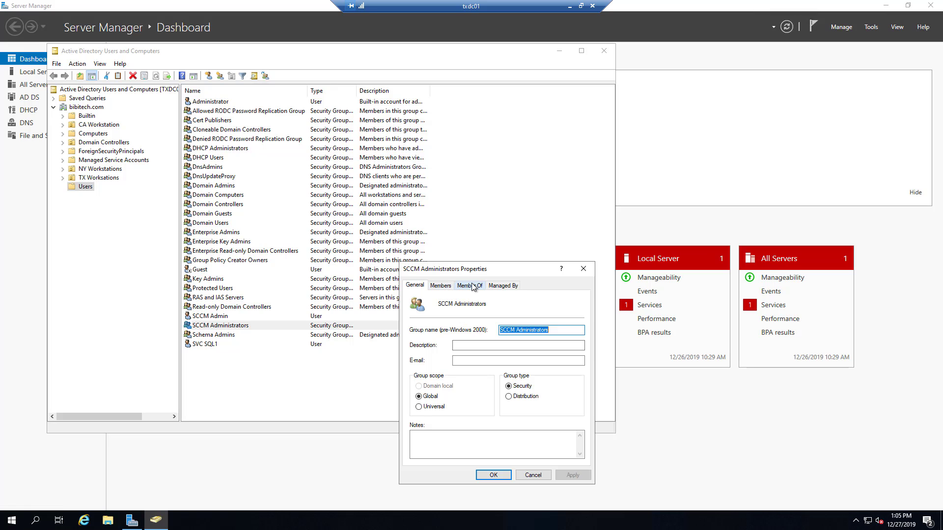
{"action": "left_click", "coordinate": [443, 288]}
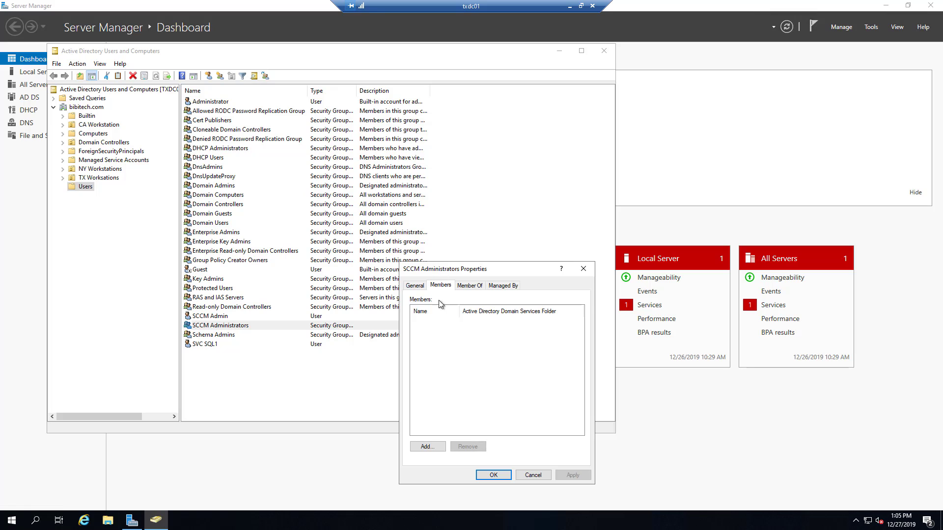
{"action": "left_click", "coordinate": [428, 447]}
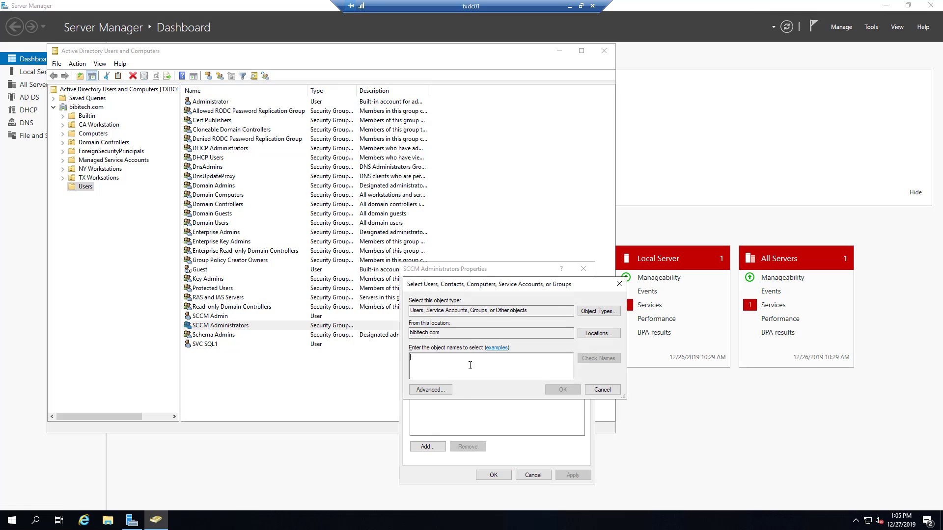
{"action": "type", "text": "sccm+"}
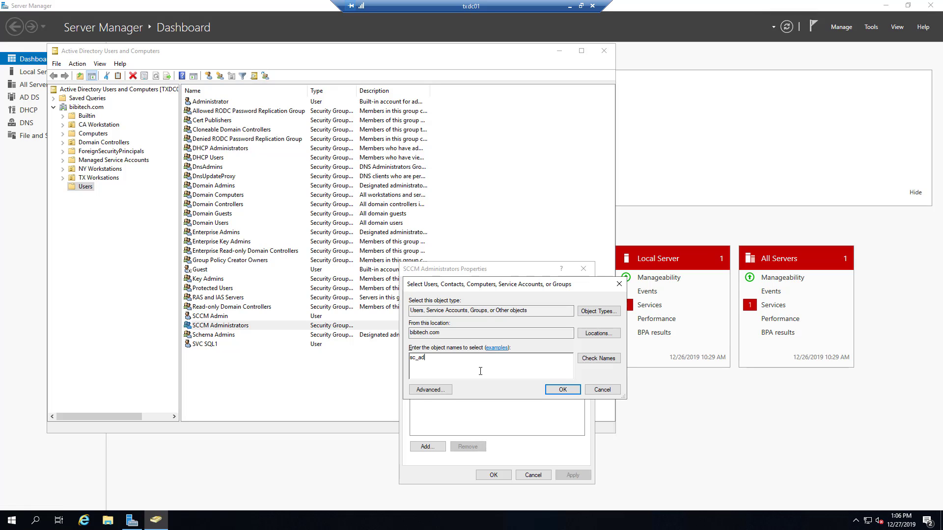
{"action": "type", "text": "min"}
{"action": "left_click", "coordinate": [594, 359]}
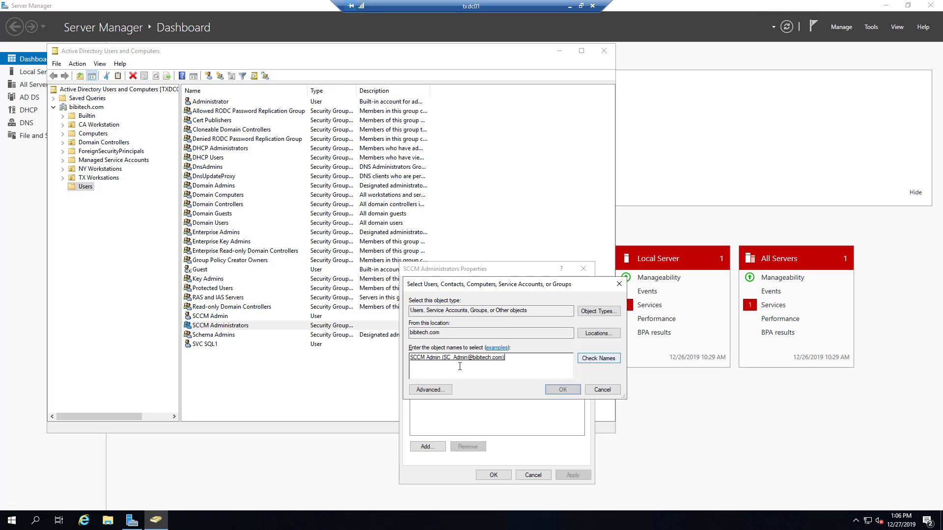
{"action": "left_click", "coordinate": [560, 390]}
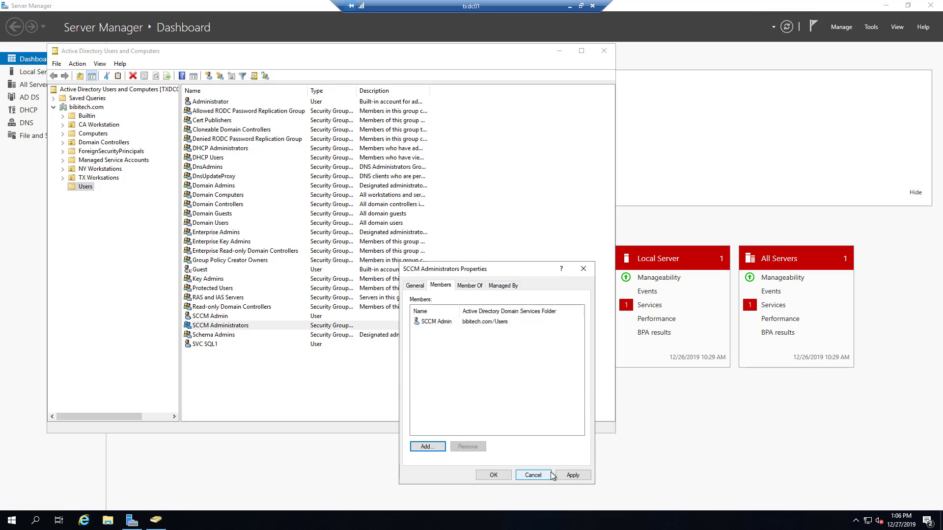
{"action": "left_click", "coordinate": [567, 473]}
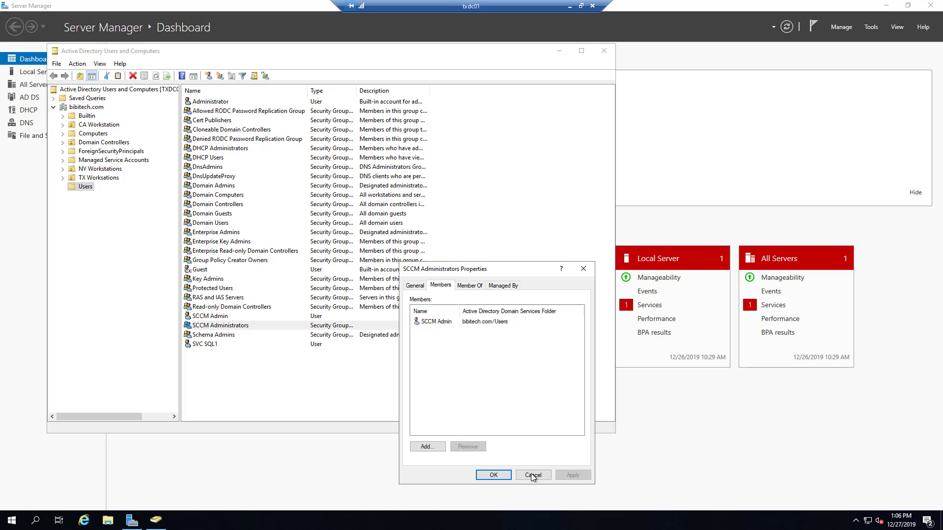
- Make the SCCM Administrators group a member of Domain Admins, save the change and close its properties
{"action": "left_click", "coordinate": [476, 287]}
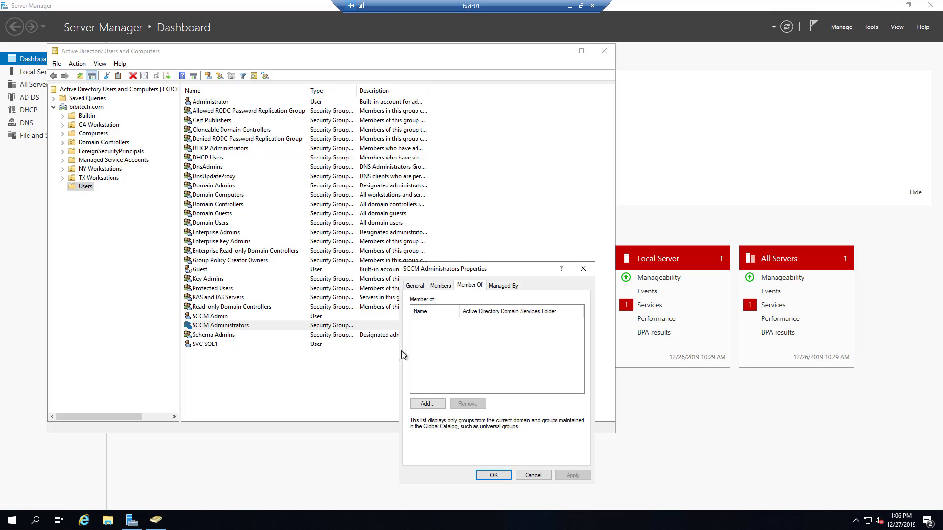
{"action": "left_click", "coordinate": [426, 404]}
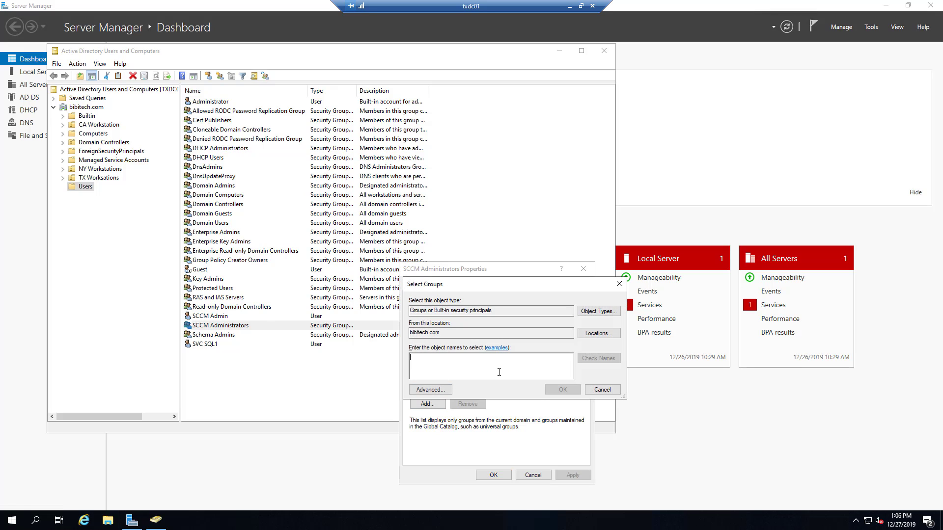
{"action": "type", "text": "domain"}
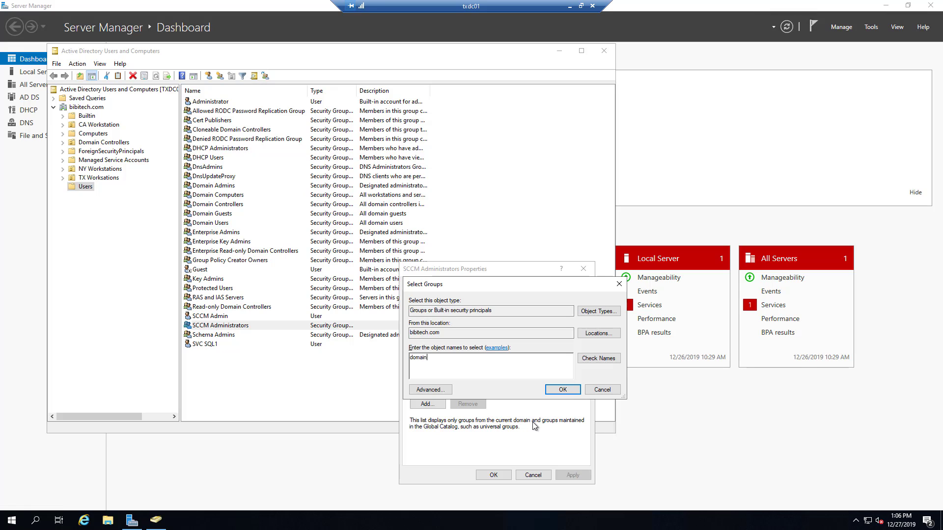
{"action": "left_click", "coordinate": [599, 358]}
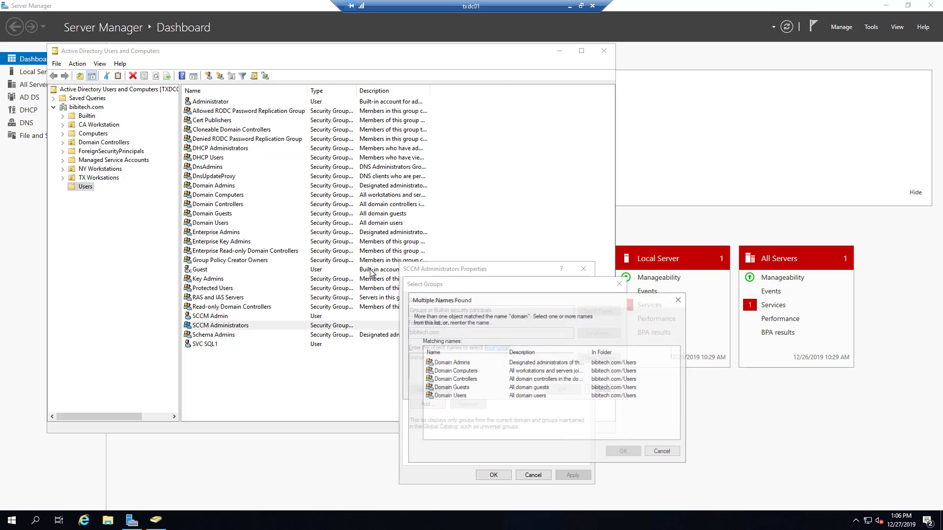
{"action": "left_click", "coordinate": [474, 363]}
{"action": "left_click", "coordinate": [625, 453]}
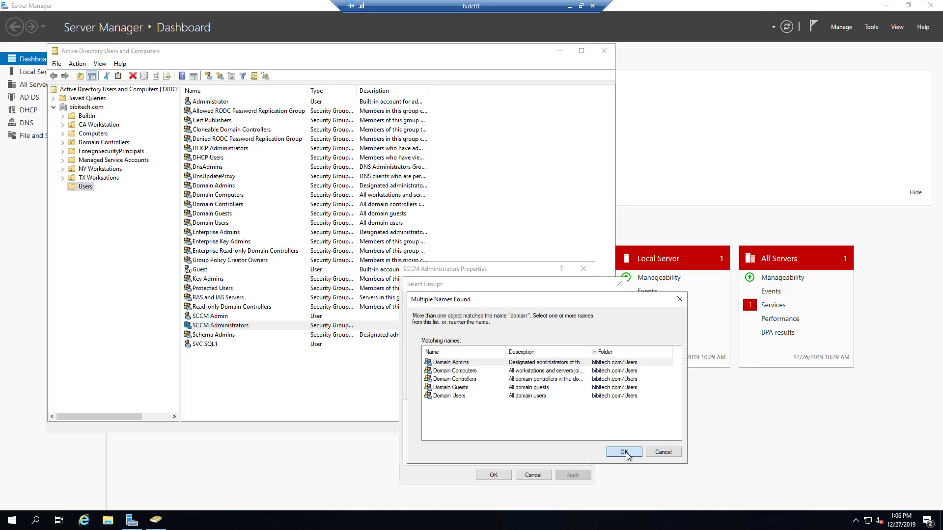
{"action": "left_click", "coordinate": [569, 394]}
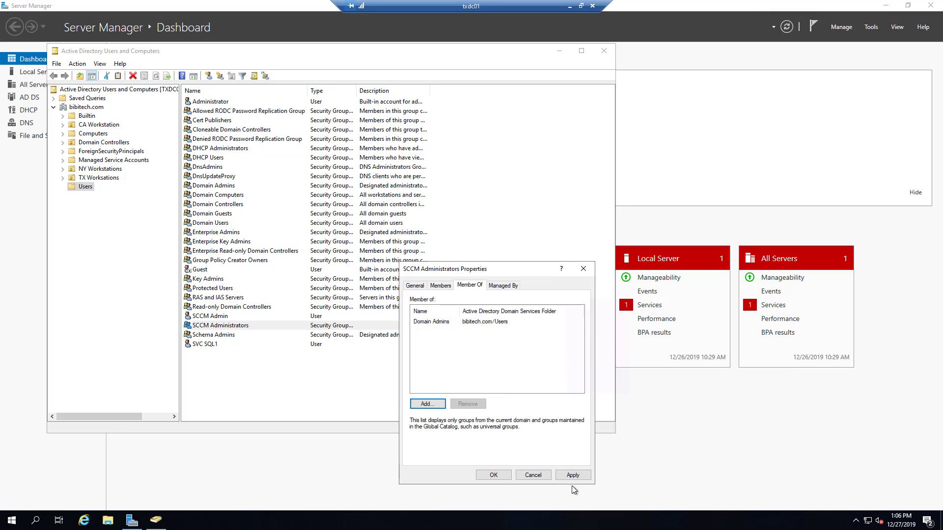
{"action": "left_click", "coordinate": [575, 475]}
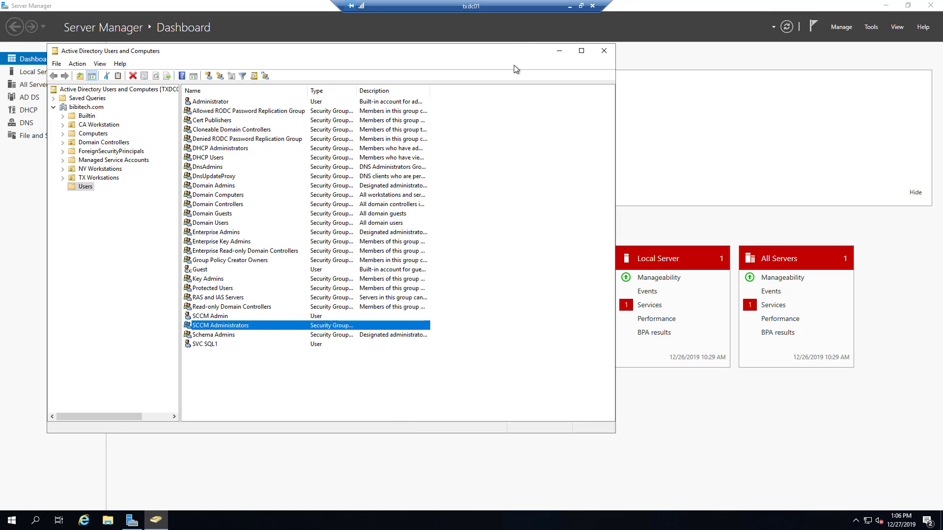
- Switch back to the SCCM01 session and try to detect the Schema Master domain controller automatically in the ConfigMgr Prerequisites Tool
{"action": "left_click", "coordinate": [559, 54]}
{"action": "left_click", "coordinate": [570, 6]}
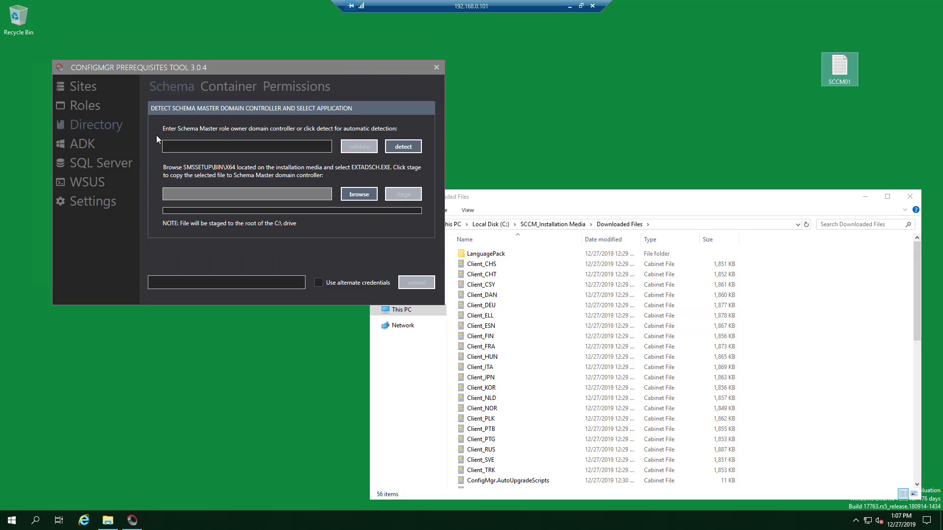
{"action": "left_click", "coordinate": [405, 150]}
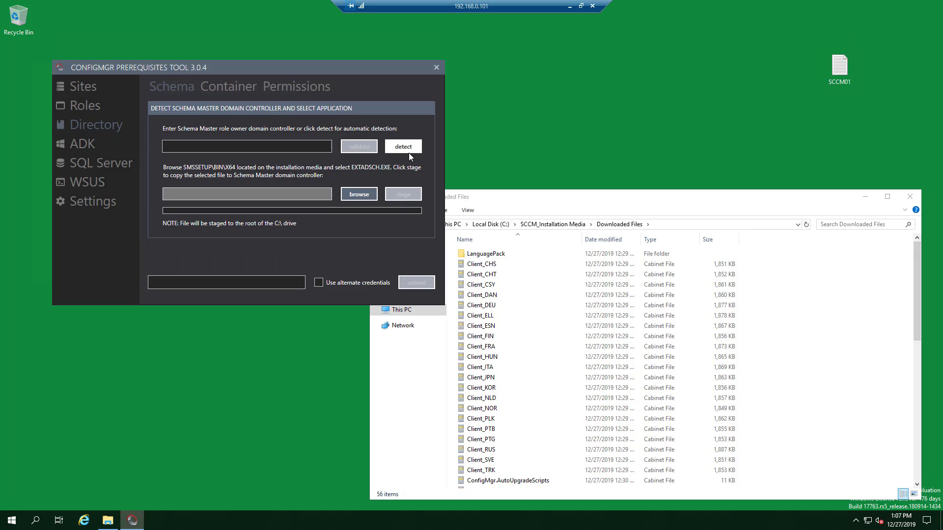
{"action": "left_click", "coordinate": [410, 156]}
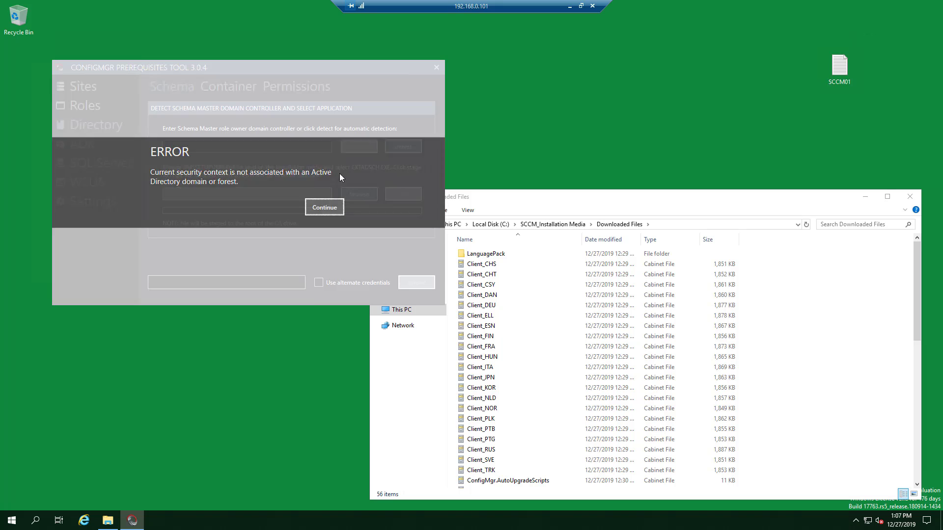
{"action": "key", "text": "Return"}
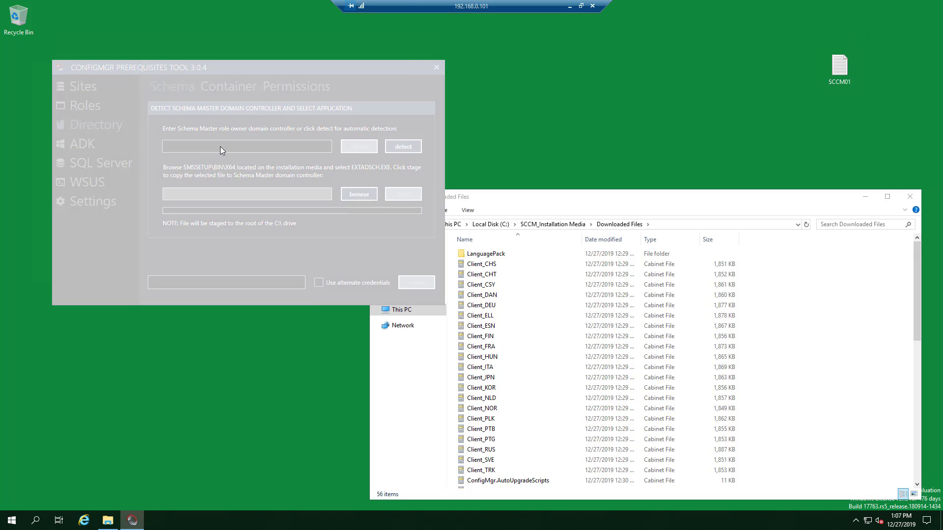
{"action": "left_click", "coordinate": [315, 203]}
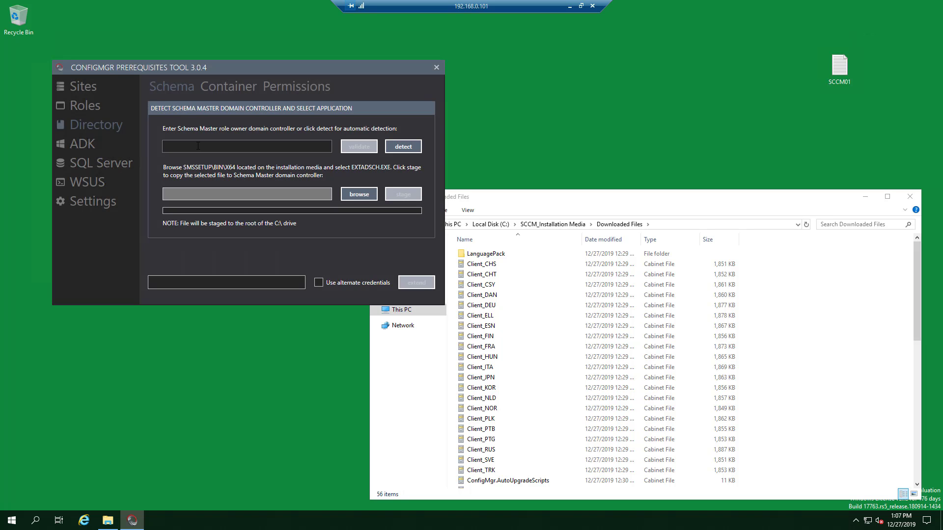
- Enter bibitech.com as the Schema Master domain controller and try to validate it
{"action": "left_click", "coordinate": [195, 141]}
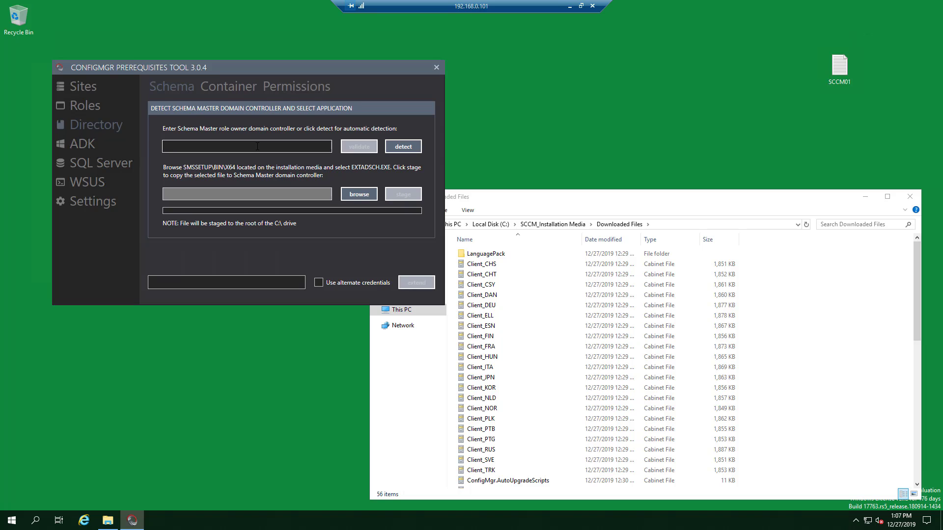
{"action": "type", "text": "bibitech.com"}
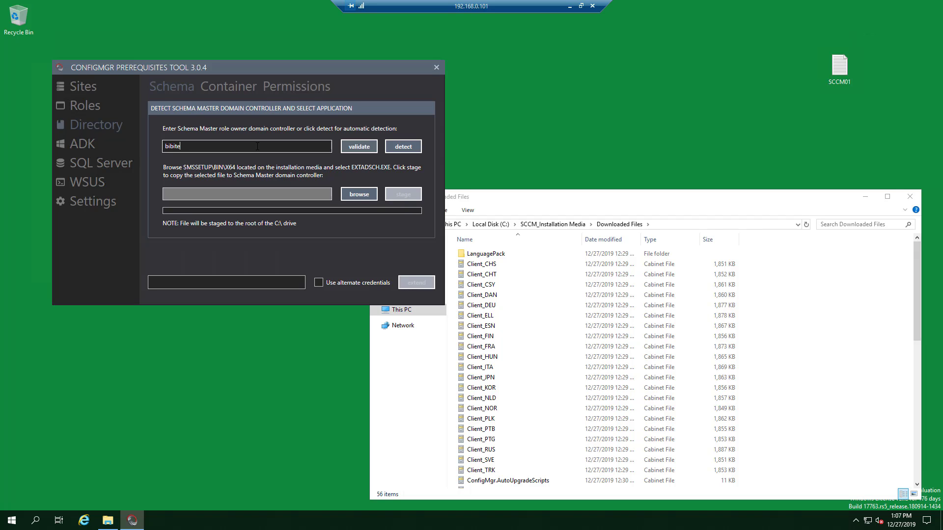
{"action": "left_click", "coordinate": [361, 148]}
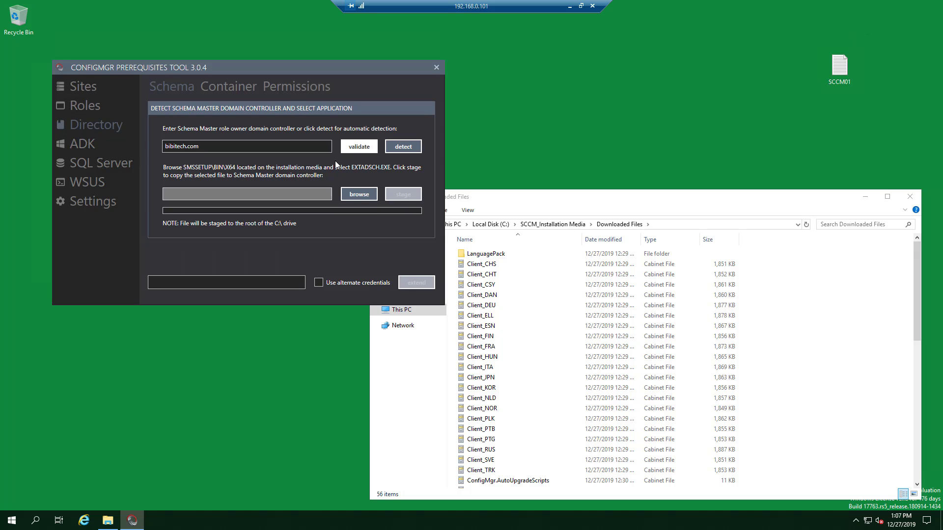
{"action": "left_click", "coordinate": [363, 149]}
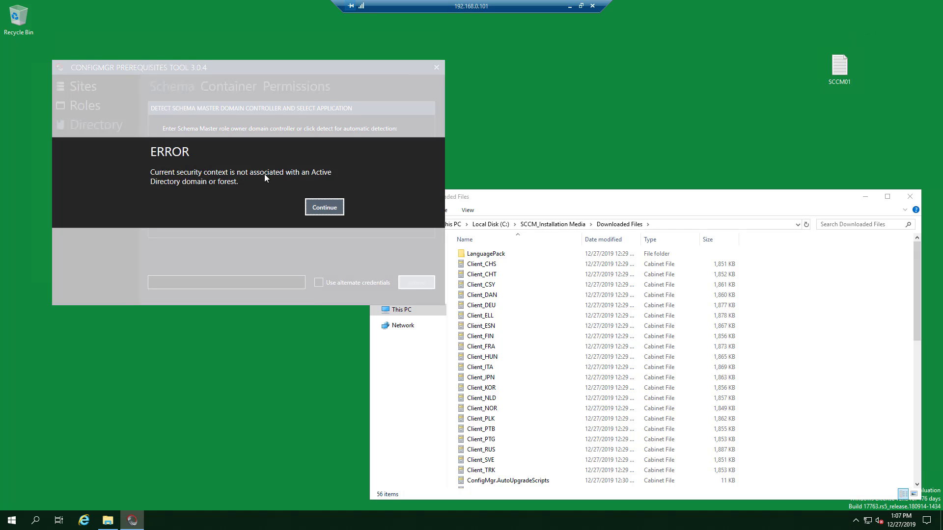
{"action": "left_click", "coordinate": [323, 207]}
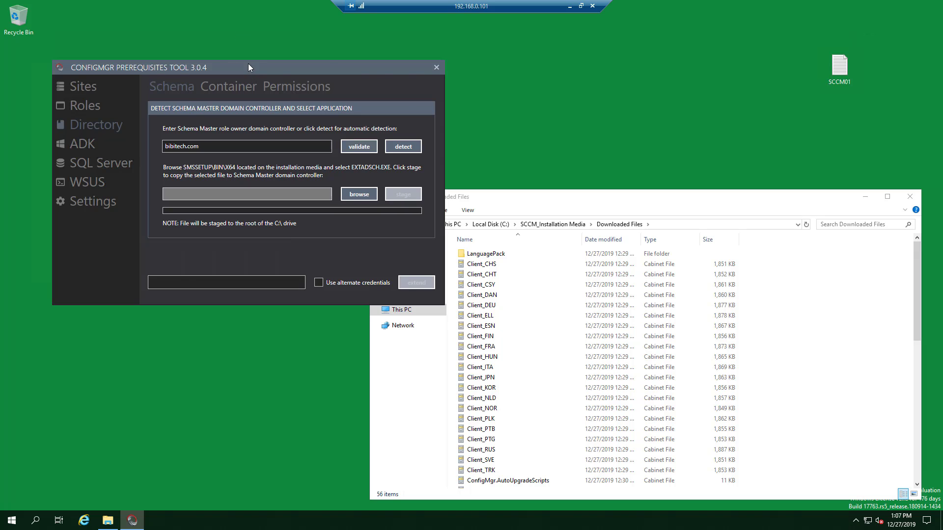
- Check SCCM01's domain or workgroup membership in Server Manager's local server properties, then minimize Server Manager
{"action": "left_click_drag", "start_coordinate": [249, 68], "coordinate": [319, 72]}
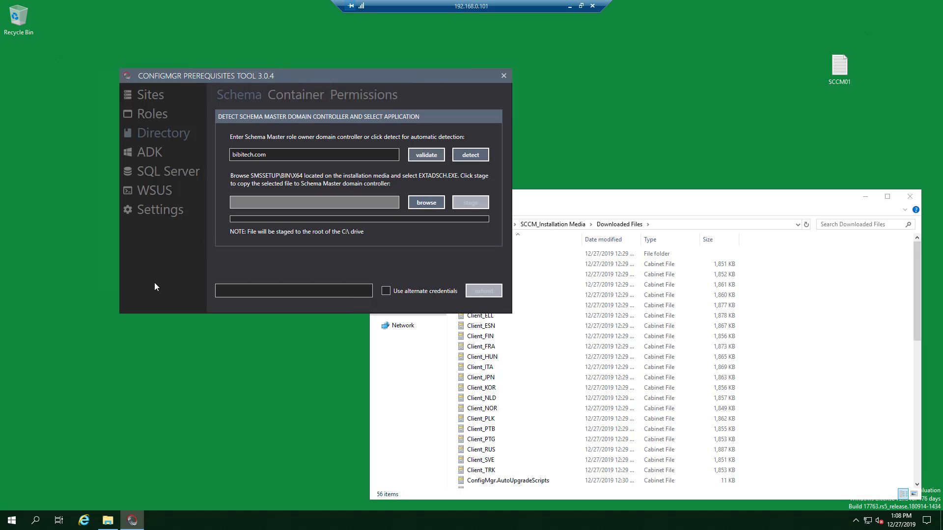
{"action": "left_click", "coordinate": [117, 522]}
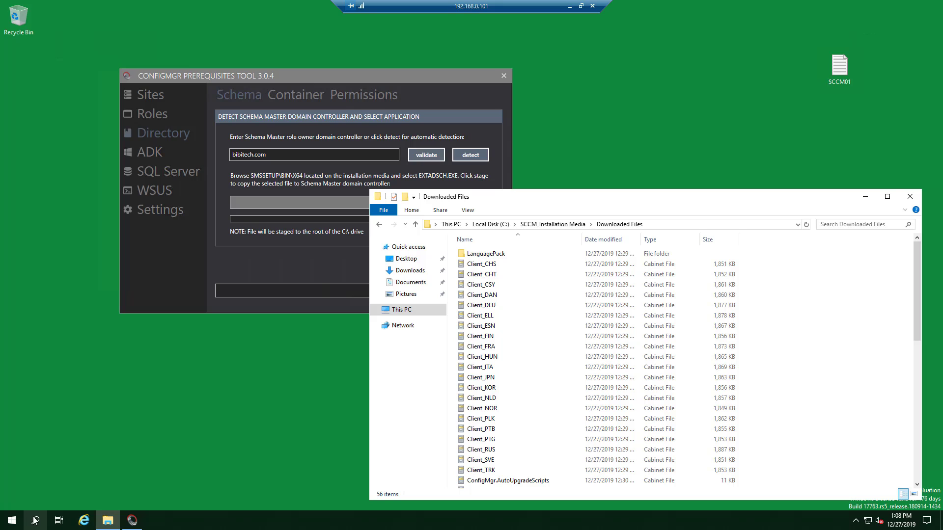
{"action": "left_click", "coordinate": [12, 521]}
{"action": "left_click", "coordinate": [196, 271]}
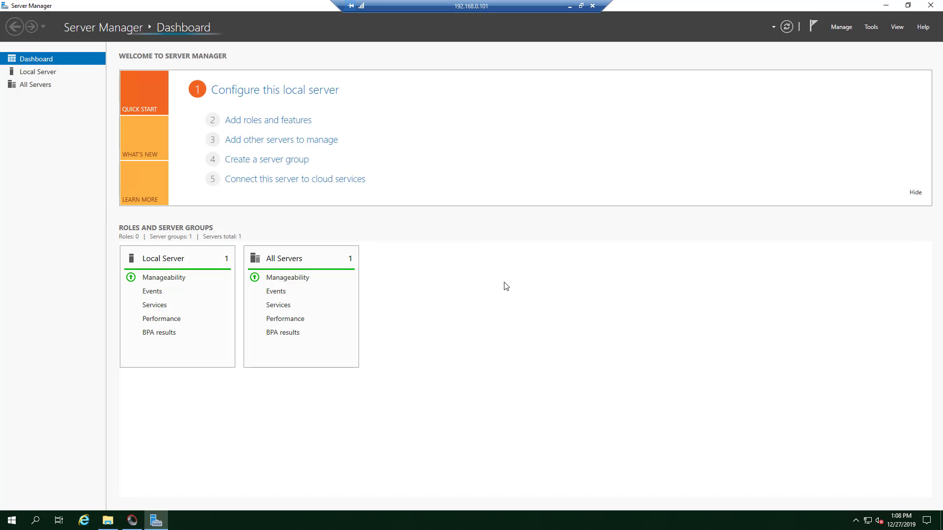
{"action": "left_click", "coordinate": [37, 72]}
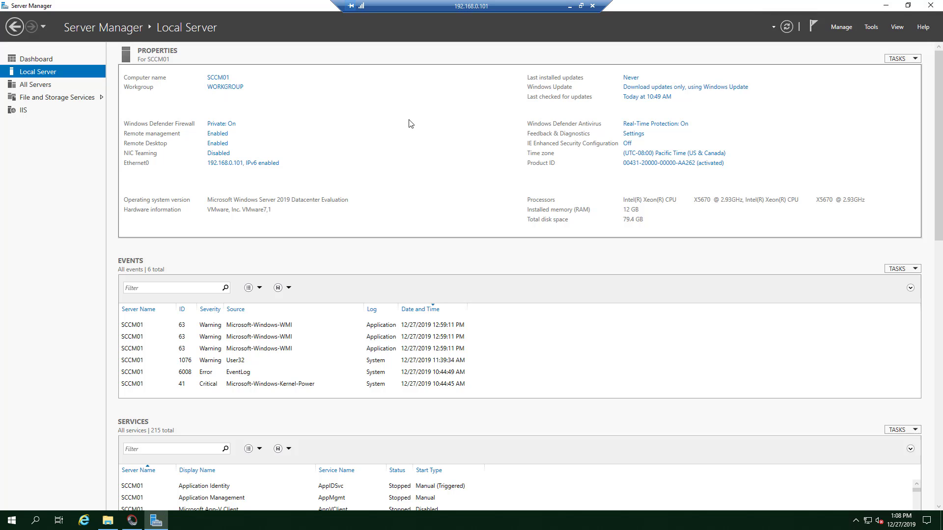
{"action": "left_click", "coordinate": [890, 9]}
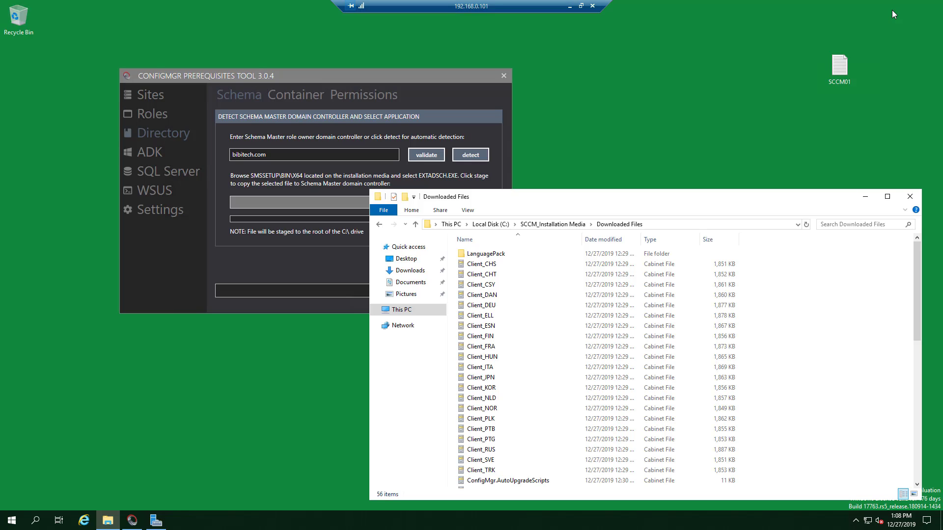
- Minimize the Downloaded Files window and reopen SCCM01's local server properties in Server Manager
{"action": "left_click", "coordinate": [160, 129]}
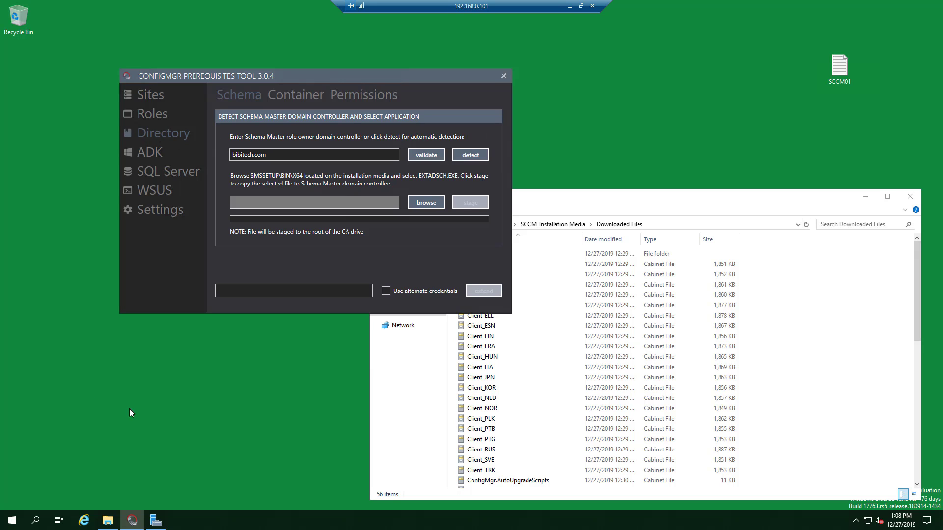
{"action": "left_click", "coordinate": [106, 523]}
{"action": "left_click", "coordinate": [106, 523]}
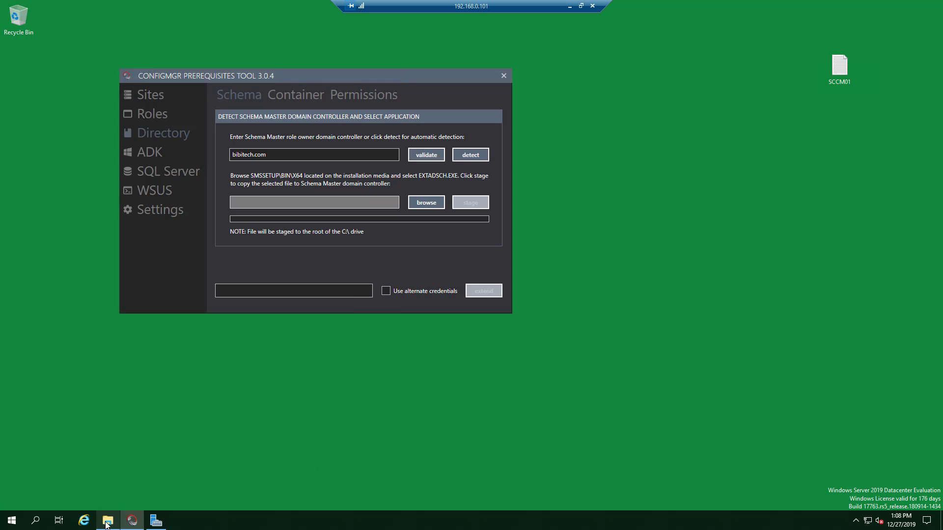
{"action": "left_click", "coordinate": [12, 521]}
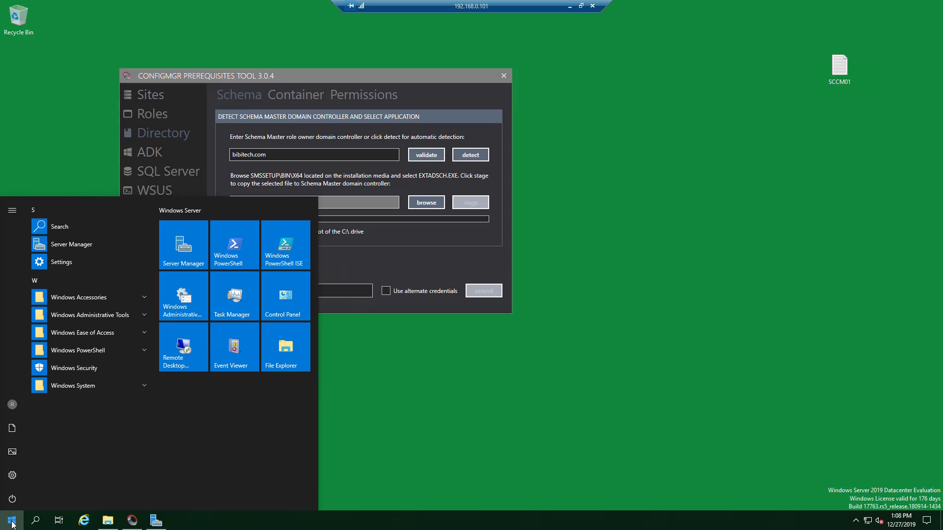
{"action": "left_click", "coordinate": [182, 259]}
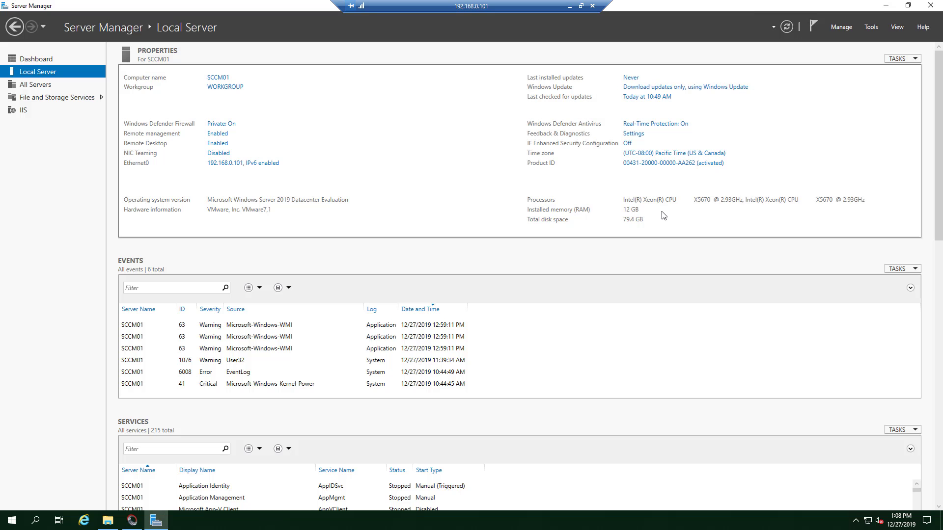
- Change SCCM01's membership from workgroup to the bibitech.com domain and submit the change
{"action": "left_click", "coordinate": [220, 87]}
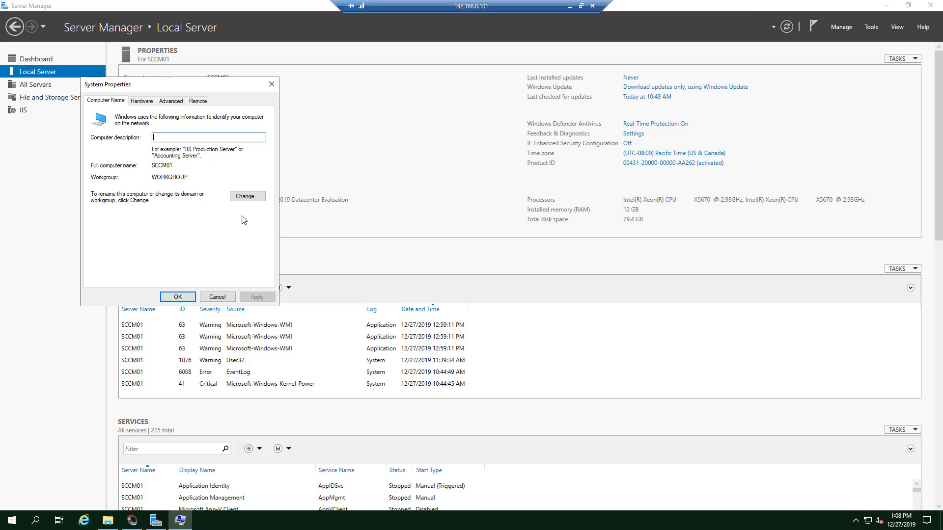
{"action": "left_click", "coordinate": [246, 197]}
{"action": "left_click", "coordinate": [120, 216]}
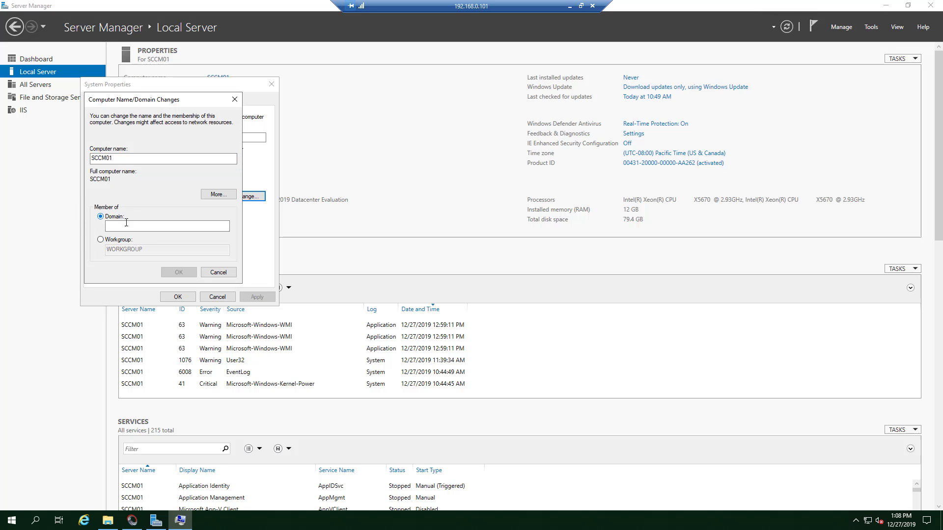
{"action": "type", "text": "bibitech.com"}
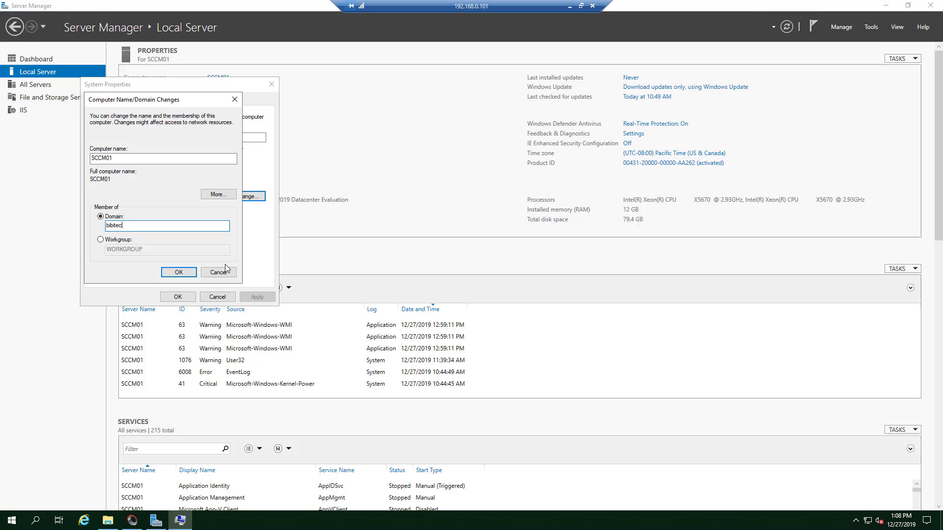
{"action": "left_click", "coordinate": [172, 273]}
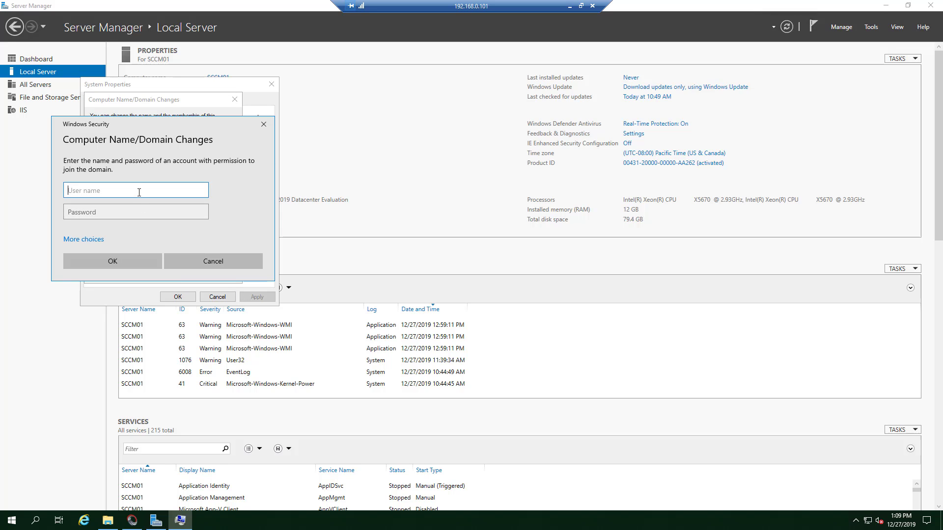
- Authorize the domain join with the sc_admin account and its password, and acknowledge the domain welcome
{"action": "type", "text": "sc_admin"}
{"action": "key", "text": "Tab"}
{"action": "type", "text": "•••••••"}
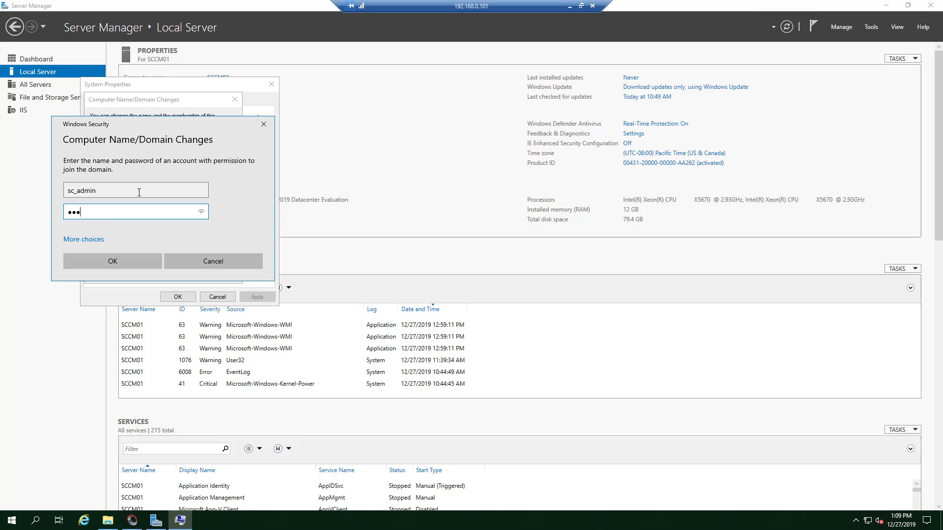
{"action": "key", "text": "Return"}
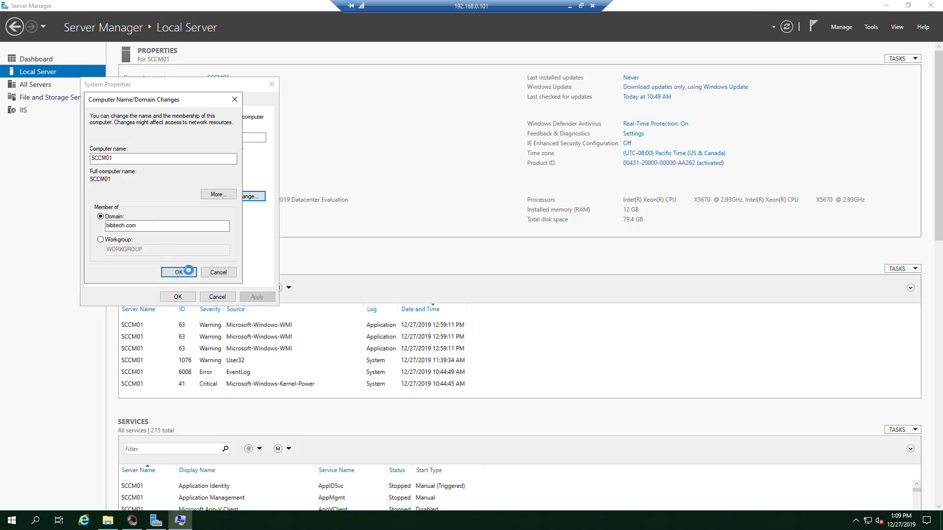
{"action": "left_click", "coordinate": [516, 296]}
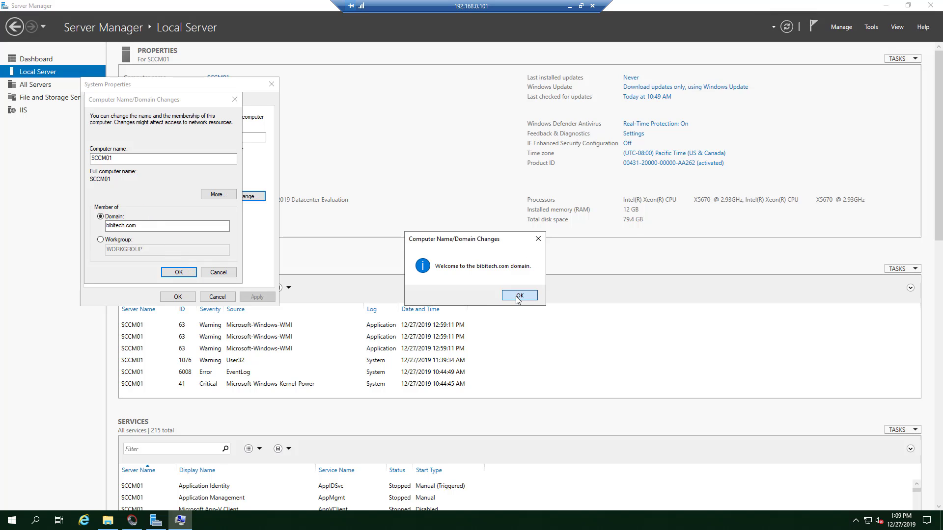
- Accept the restart notice, close System Properties and restart SCCM01 to apply the domain membership
{"action": "left_click", "coordinate": [531, 273]}
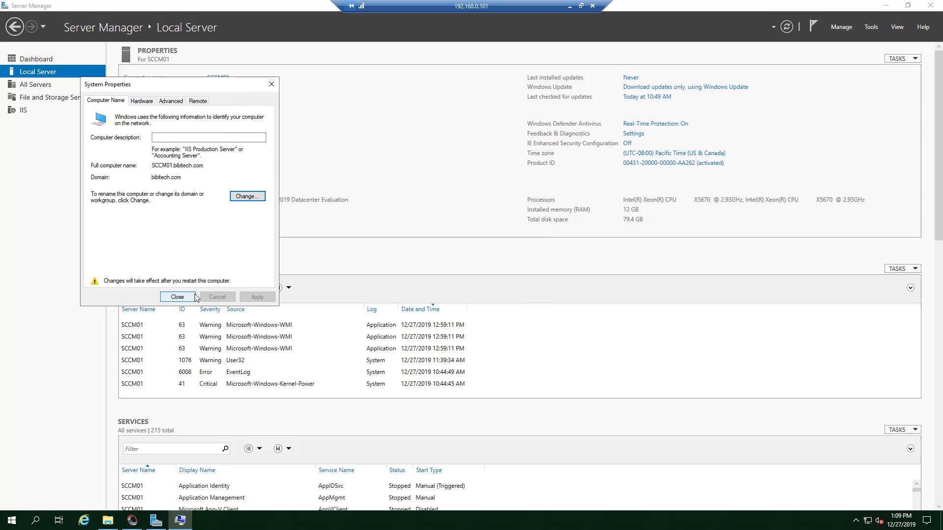
{"action": "left_click", "coordinate": [178, 295]}
{"action": "left_click", "coordinate": [475, 268]}
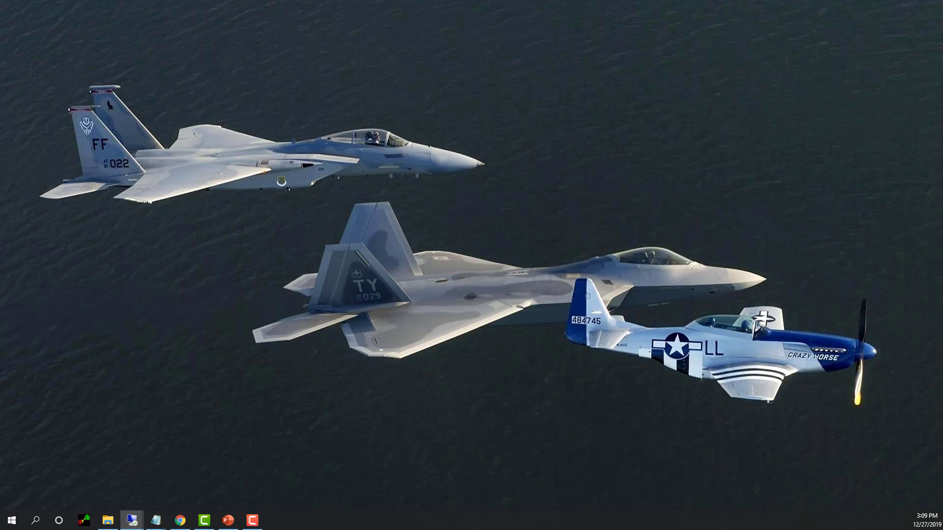
- Switch to Remote Desktop Connection, enter sccm01 as the computer and keep retrying the connection
{"action": "left_click_drag", "start_coordinate": [222, 49], "coordinate": [364, 95]}
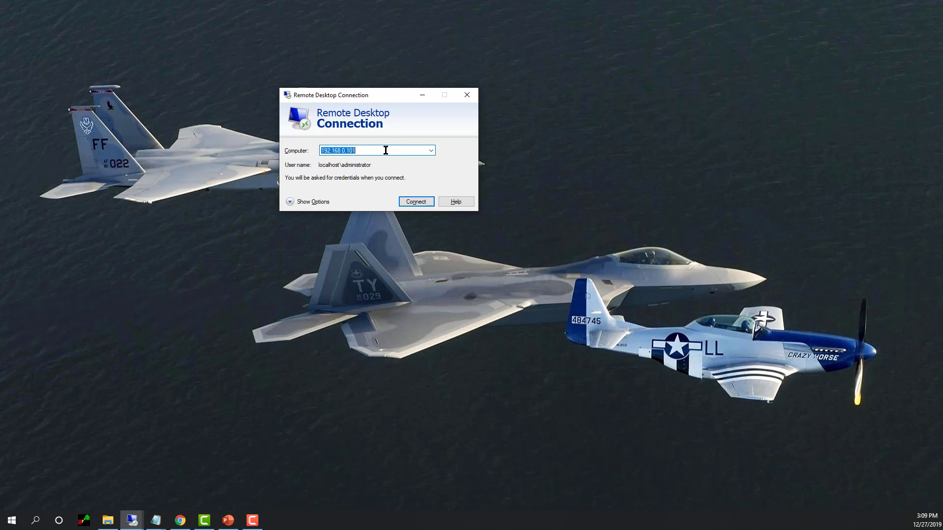
{"action": "type", "text": "sccm01"}
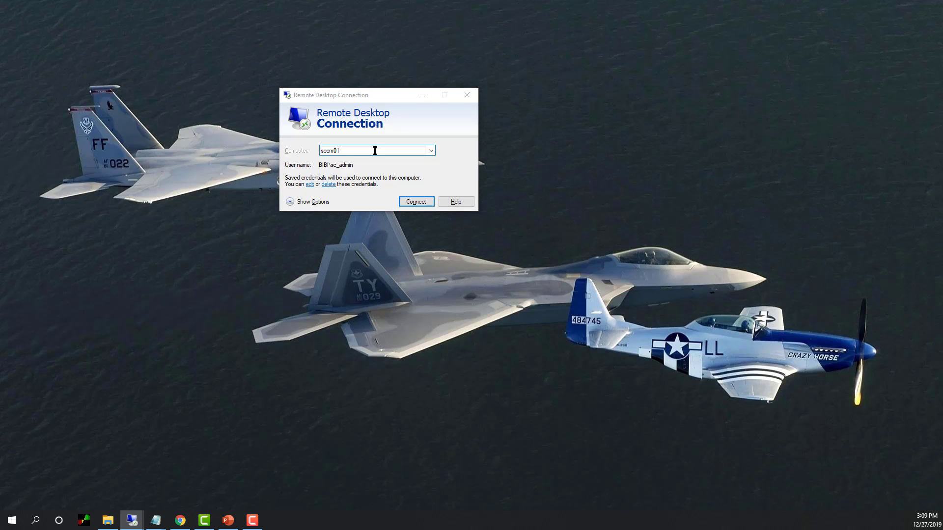
{"action": "key", "text": "Return"}
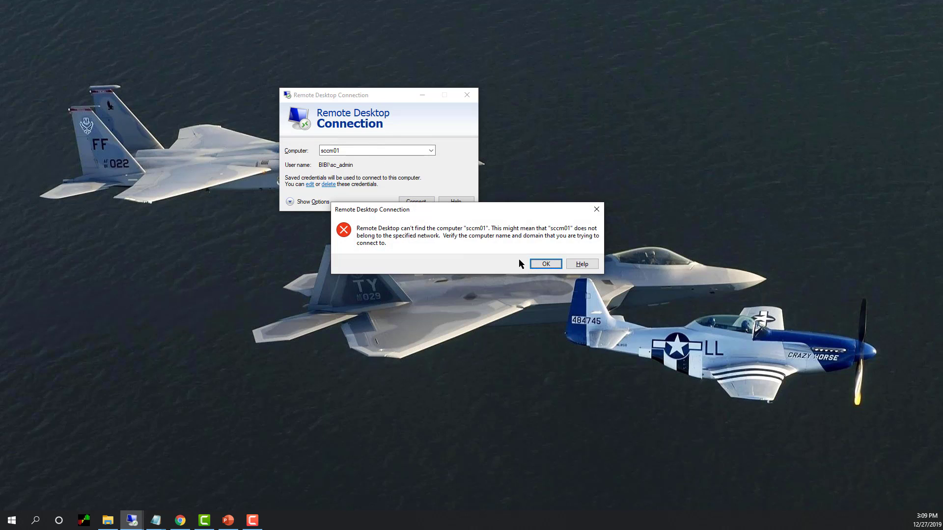
{"action": "left_click", "coordinate": [546, 263]}
{"action": "left_click", "coordinate": [416, 201]}
{"action": "left_click", "coordinate": [537, 263]}
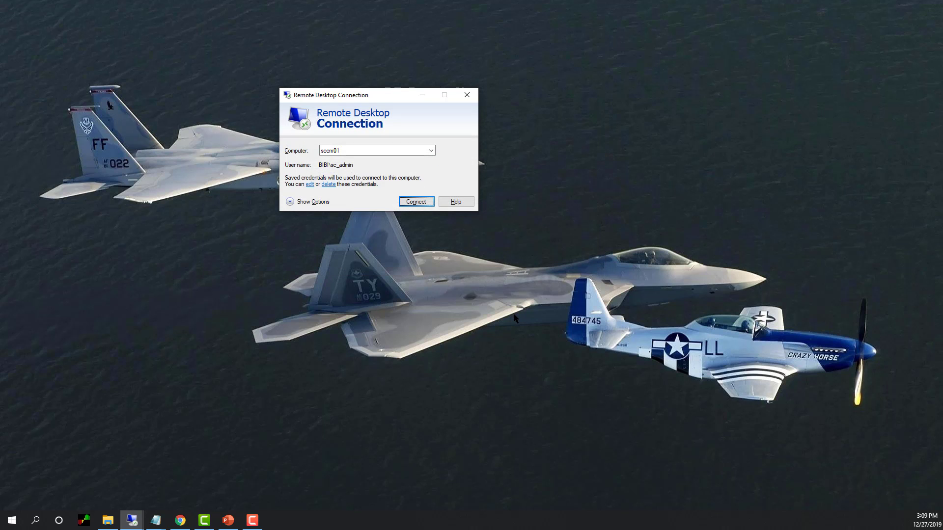
{"action": "left_click", "coordinate": [416, 201]}
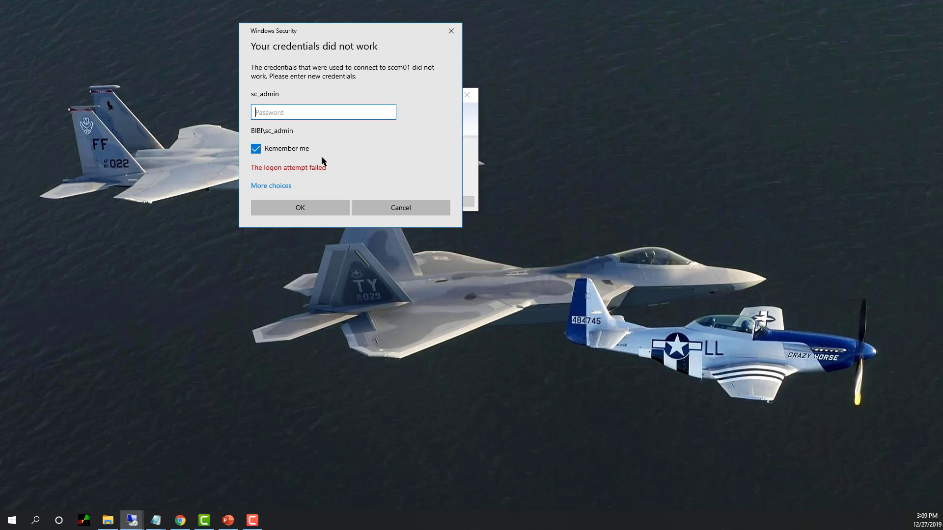
- Sign in to sccm01 with a different account, bibitech\sc_admin, entering its password and accepting the connection
{"action": "left_click", "coordinate": [287, 186]}
{"action": "left_click", "coordinate": [295, 263]}
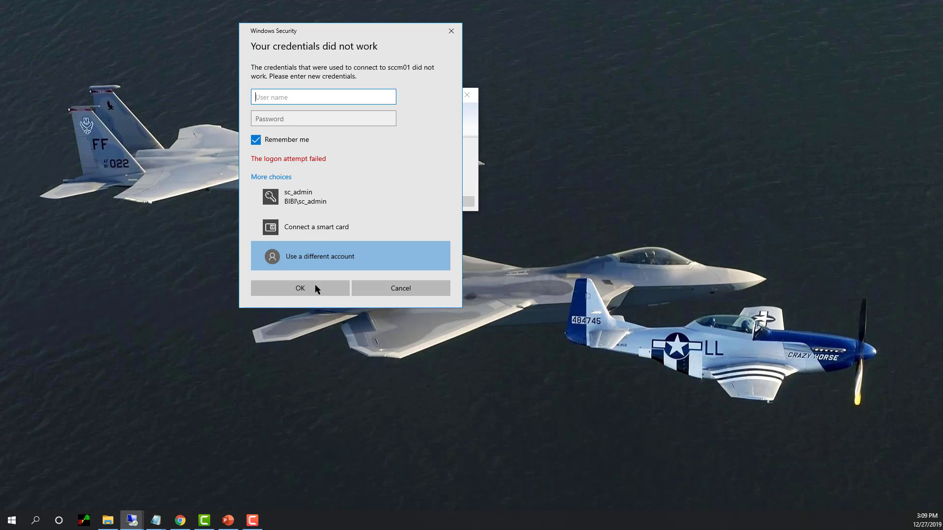
{"action": "type", "text": "bibi"}
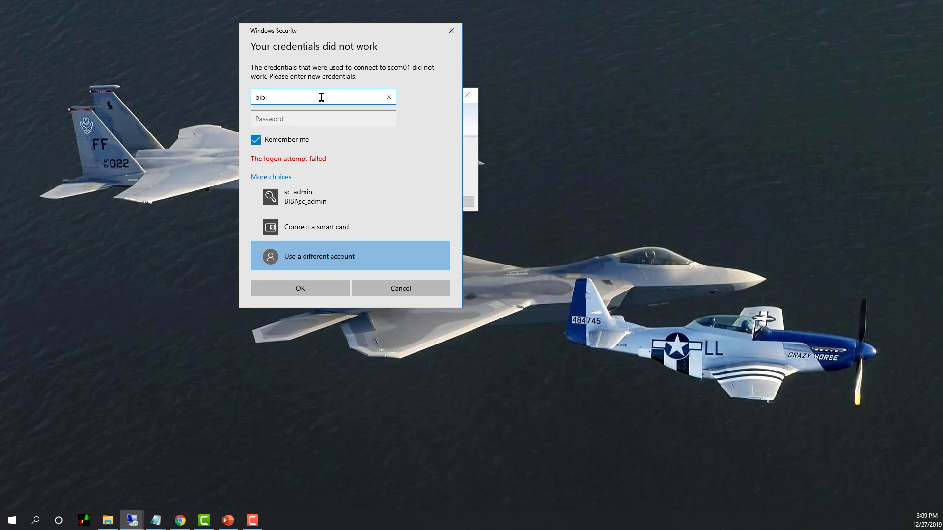
{"action": "type", "text": "tech\\sc_admi"}
{"action": "key", "text": "Tab"}
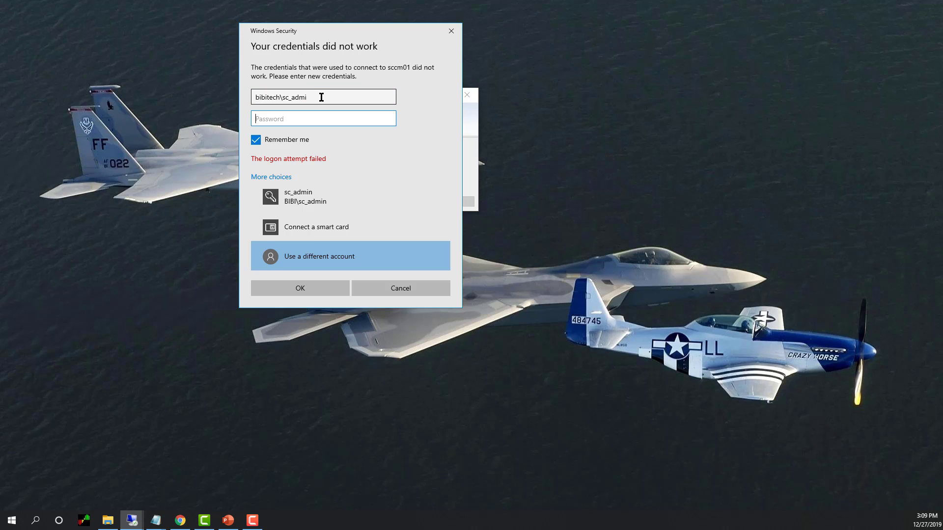
{"action": "left_click", "coordinate": [321, 96]}
{"action": "type", "text": "n"}
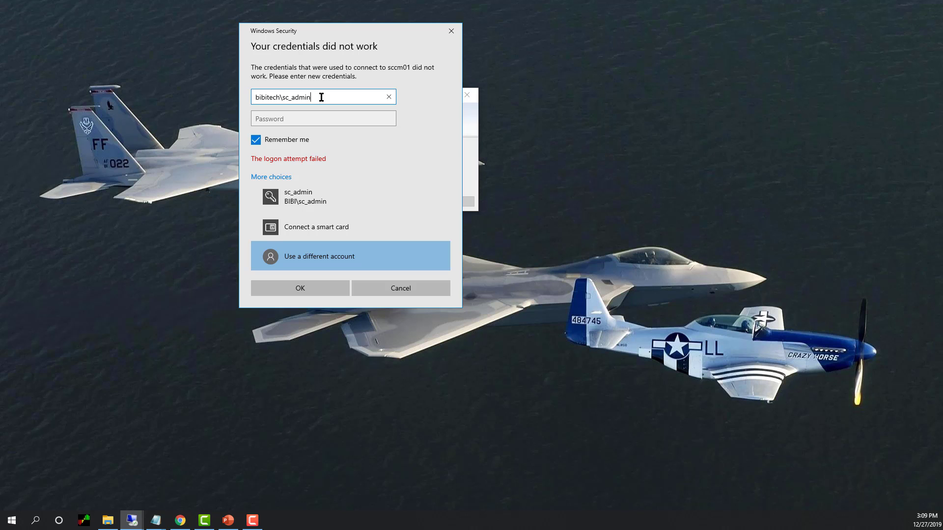
{"action": "key", "text": "Tab"}
{"action": "type", "text": "••"}
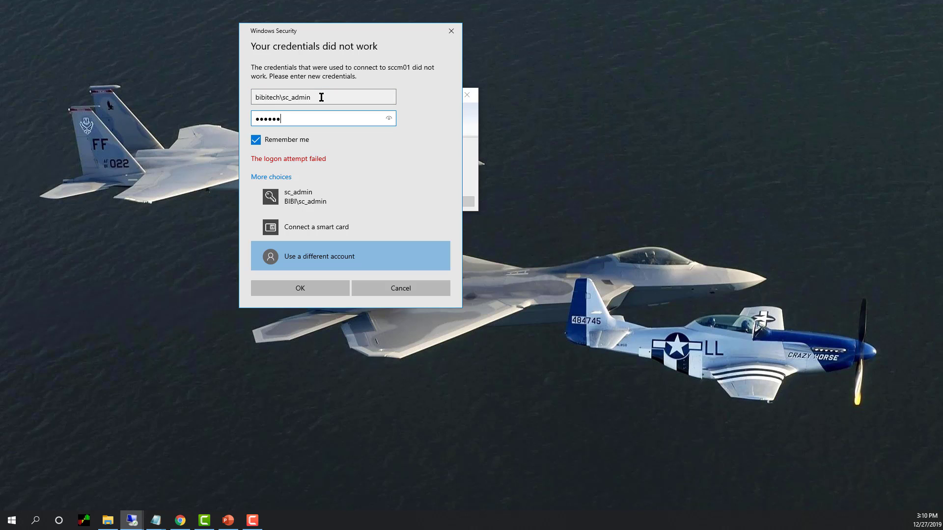
{"action": "key", "text": "Return"}
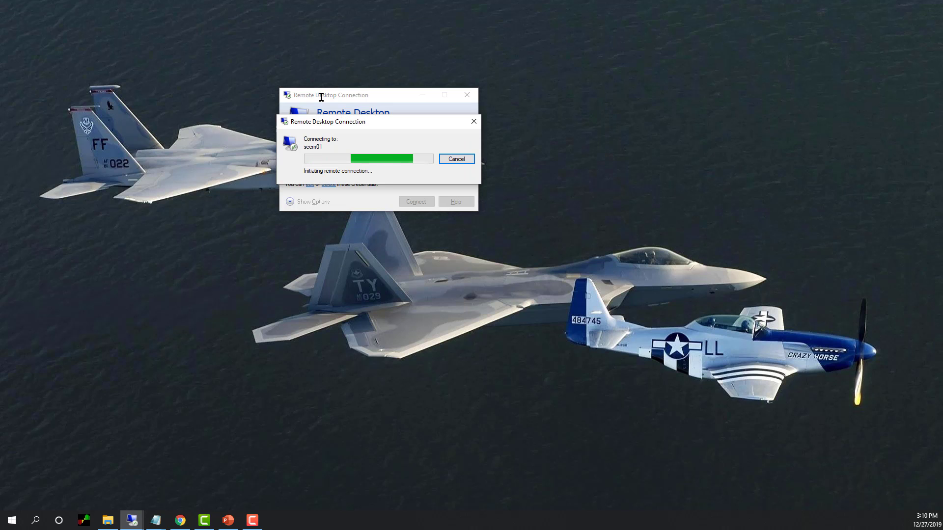
{"action": "left_click", "coordinate": [410, 235]}
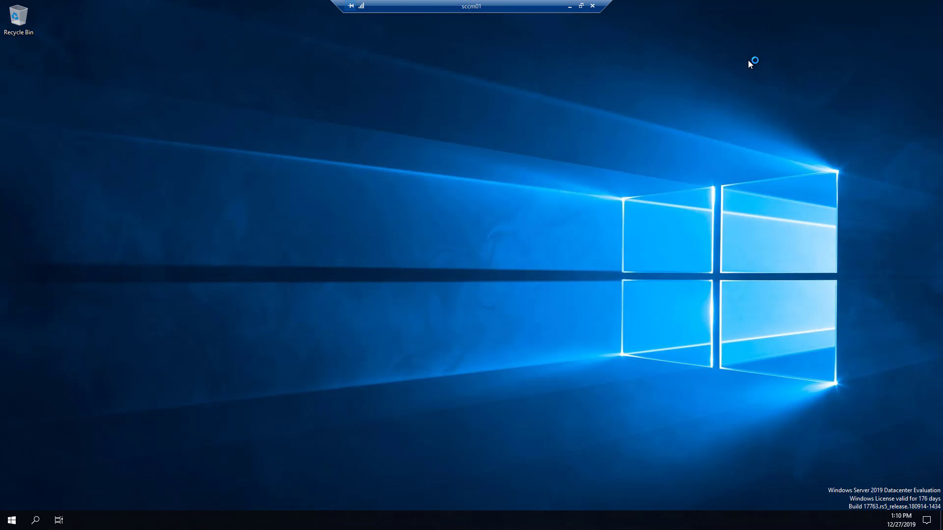
- Change SCCM01's desktop background to solid green in Settings, minimizing Server Manager and closing Settings when done
{"action": "right_click", "coordinate": [758, 60]}
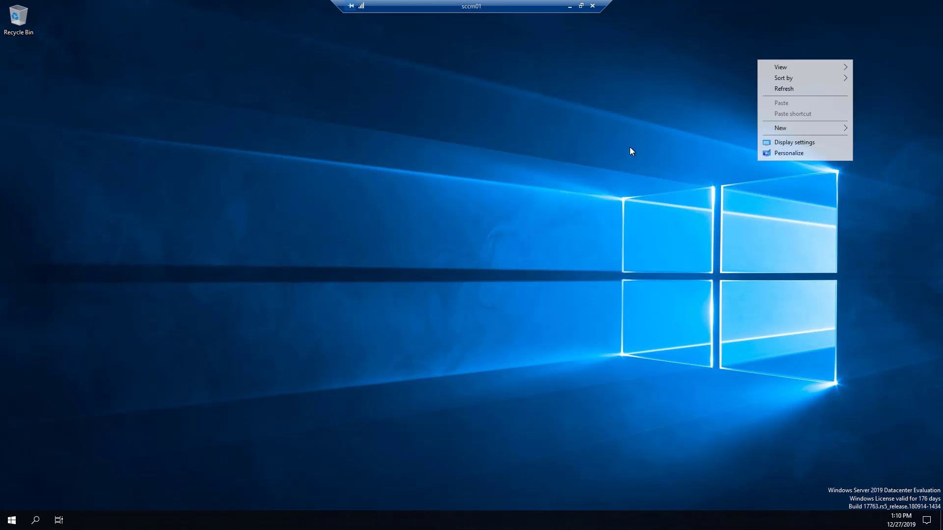
{"action": "left_click", "coordinate": [774, 151]}
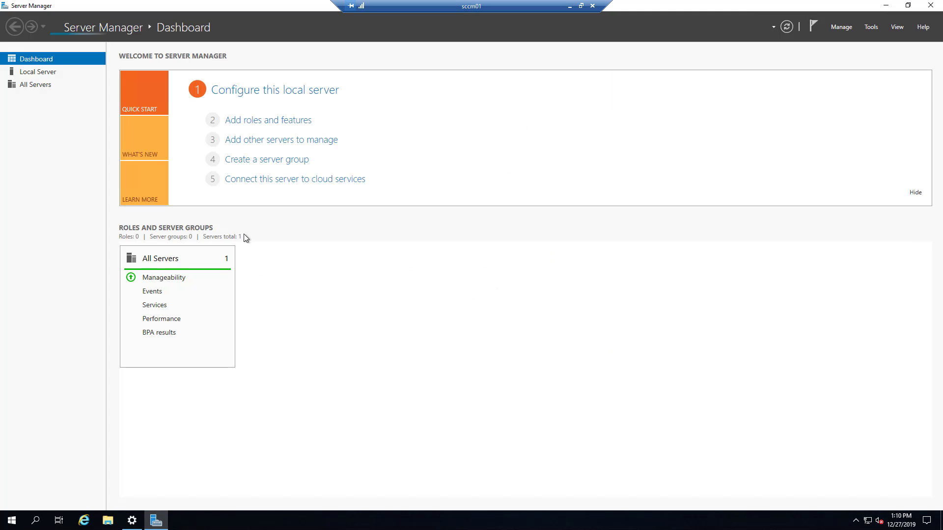
{"action": "left_click", "coordinate": [886, 5]}
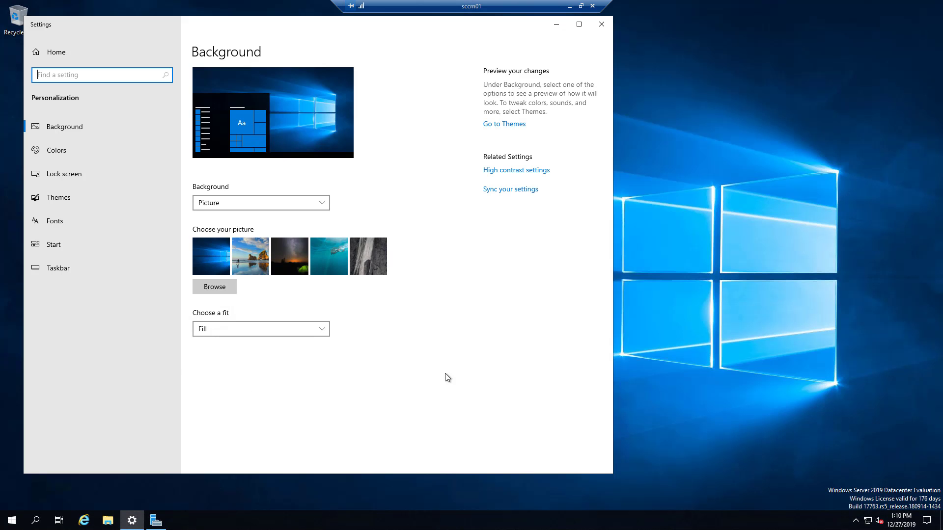
{"action": "left_click", "coordinate": [251, 208]}
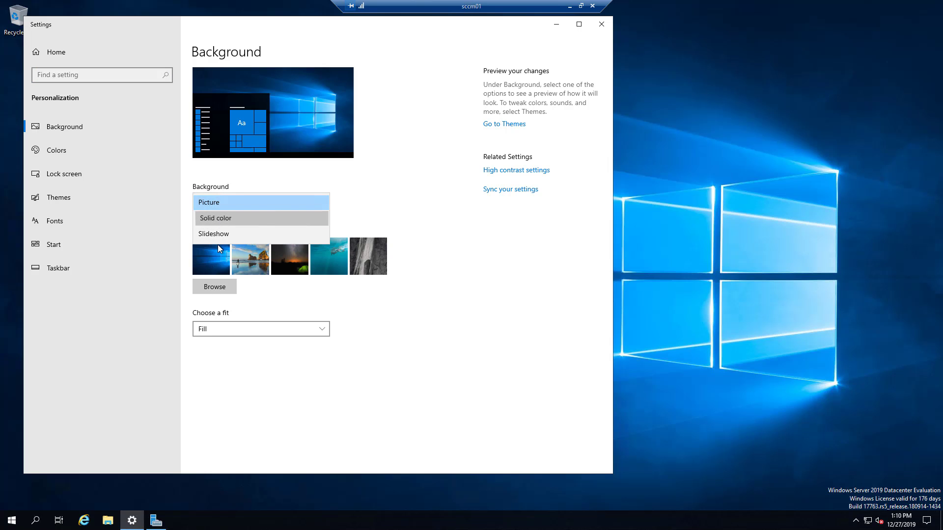
{"action": "left_click", "coordinate": [216, 218]}
{"action": "left_click", "coordinate": [222, 281]}
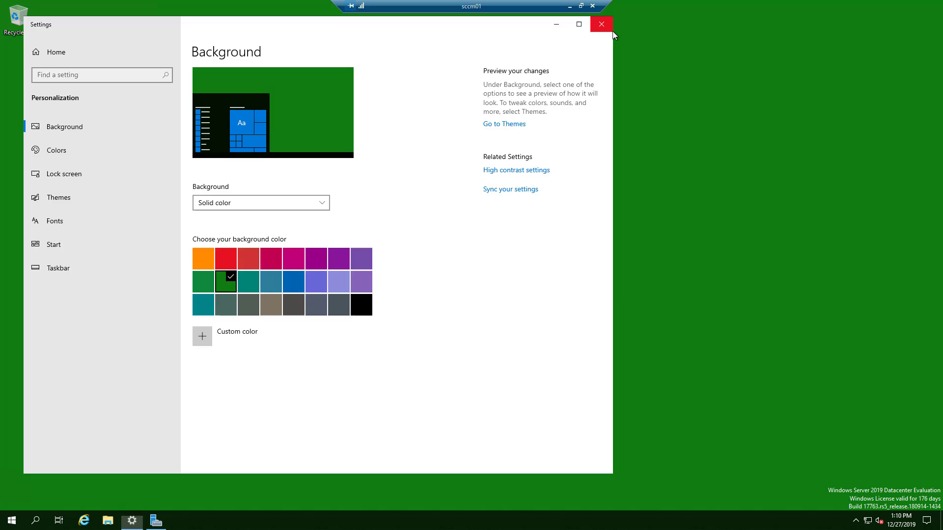
{"action": "left_click", "coordinate": [601, 24]}
- Create a text document named SCCM01 on the desktop and place its icon near the desktop's upper-right corner
{"action": "right_click", "coordinate": [731, 110]}
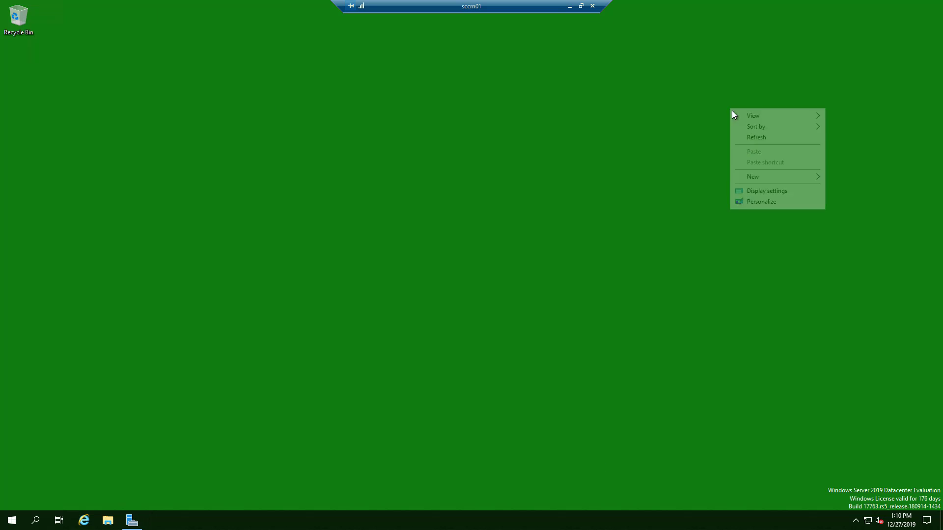
{"action": "mouse_move", "coordinate": [781, 177]}
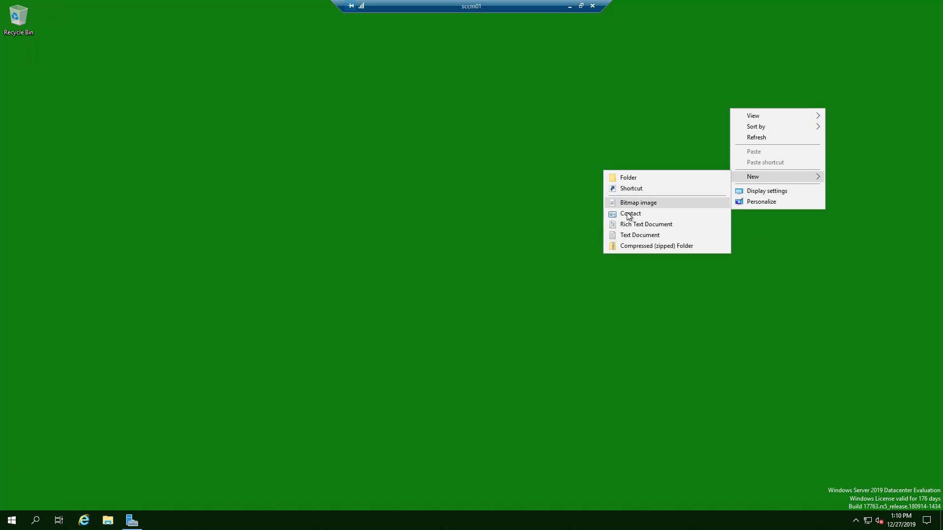
{"action": "left_click", "coordinate": [634, 236]}
{"action": "type", "text": "SCC"}
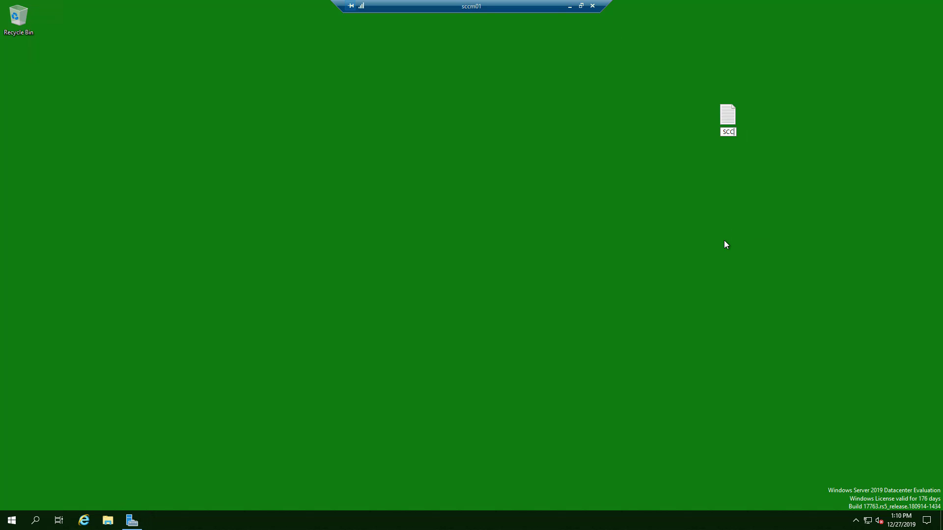
{"action": "type", "text": "M01"}
{"action": "key", "text": "Return"}
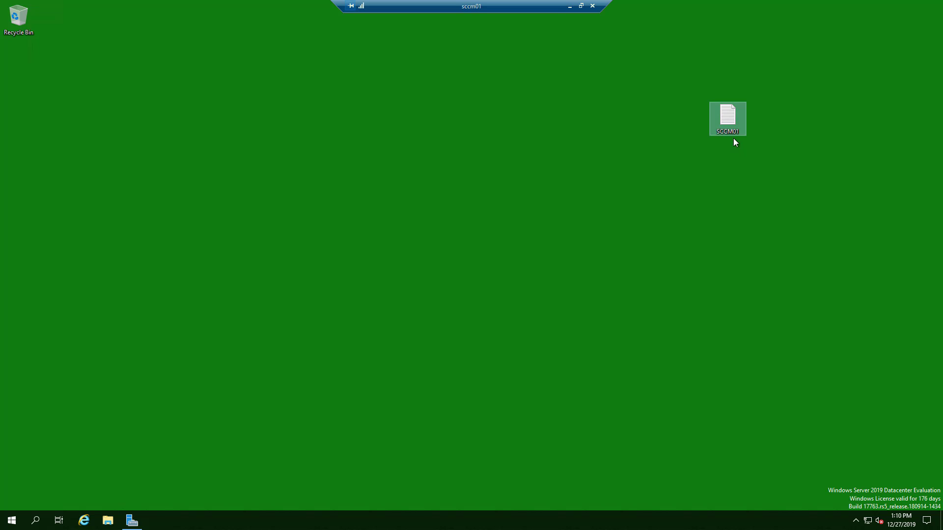
{"action": "left_click_drag", "start_coordinate": [732, 132], "coordinate": [879, 73]}
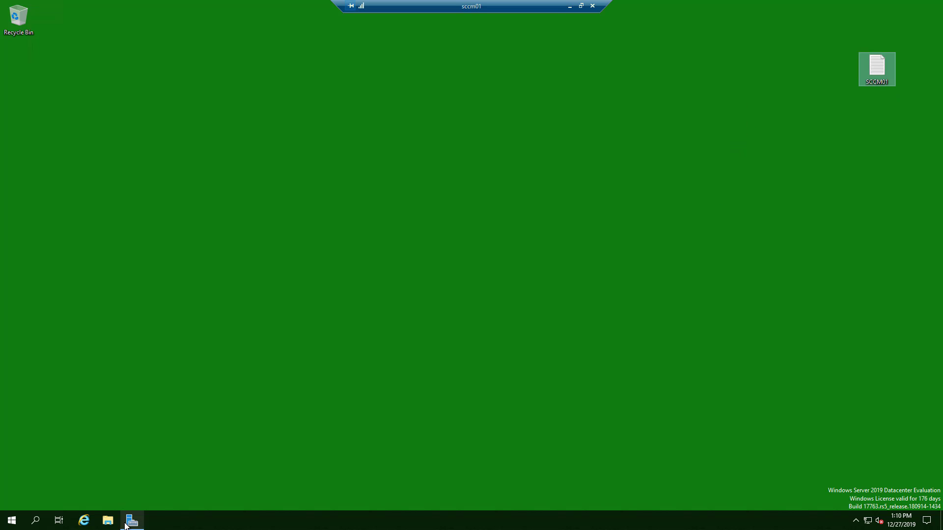
- Open the SCCM_Installation Media folder on Local Disk (C:) in File Explorer
{"action": "left_click", "coordinate": [258, 236]}
{"action": "key", "text": "super+e"}
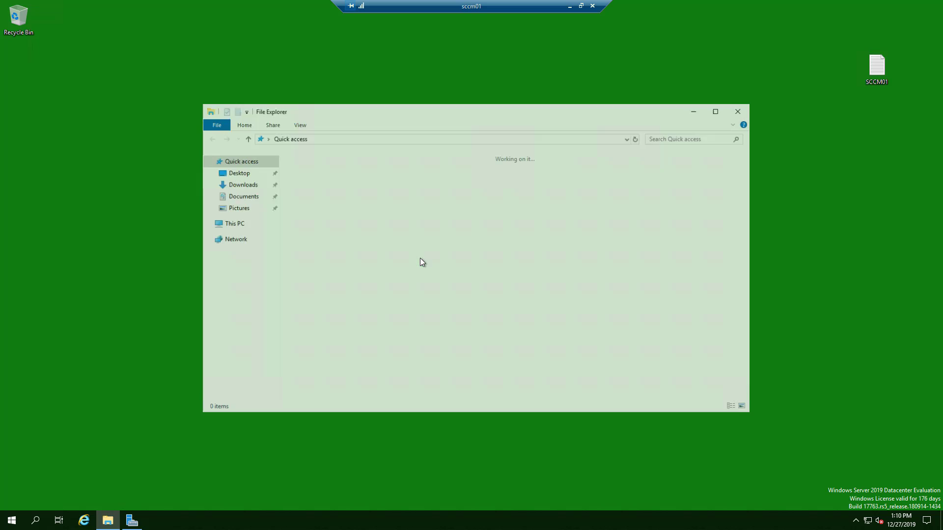
{"action": "left_click", "coordinate": [228, 230]}
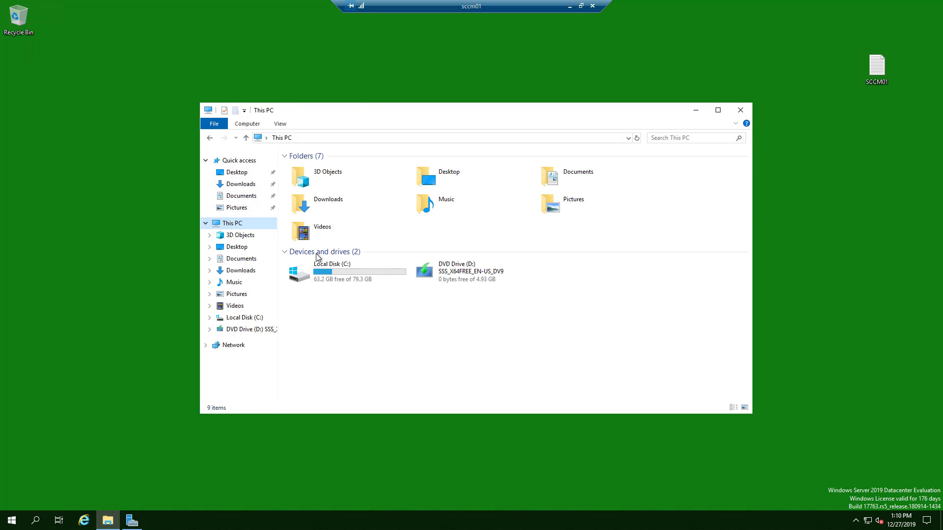
{"action": "double_click", "coordinate": [326, 268]}
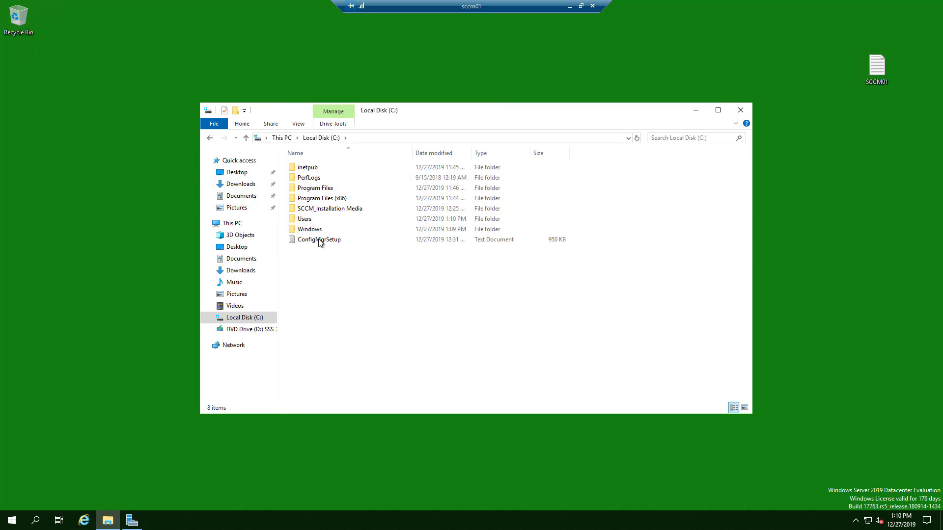
{"action": "double_click", "coordinate": [352, 220]}
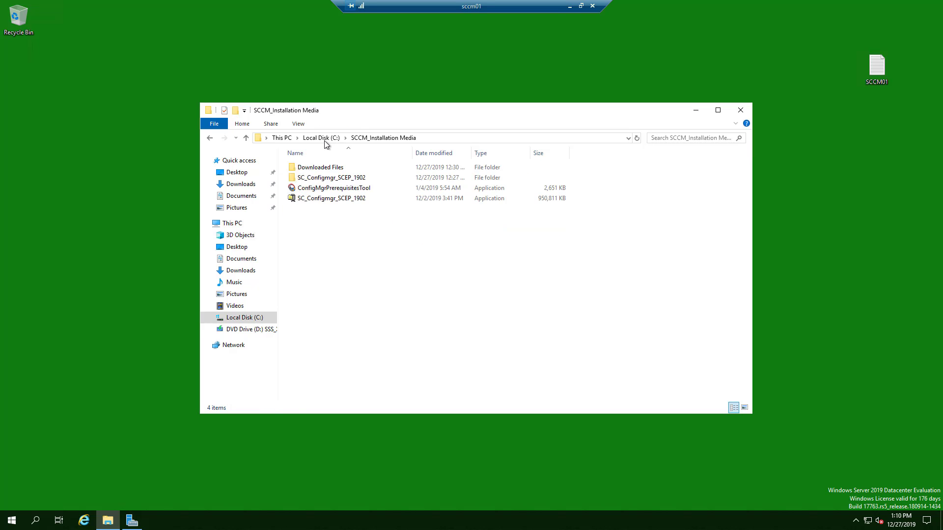
- Launch ConfigMgrPrerequisitesTool, allow it to make changes, and move its window clear of the folder's centre
{"action": "double_click", "coordinate": [360, 188]}
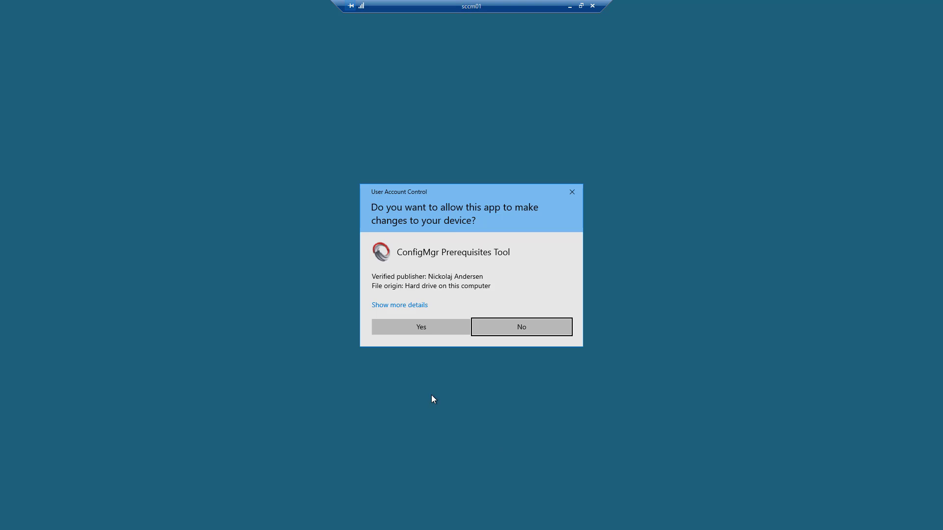
{"action": "left_click", "coordinate": [421, 326]}
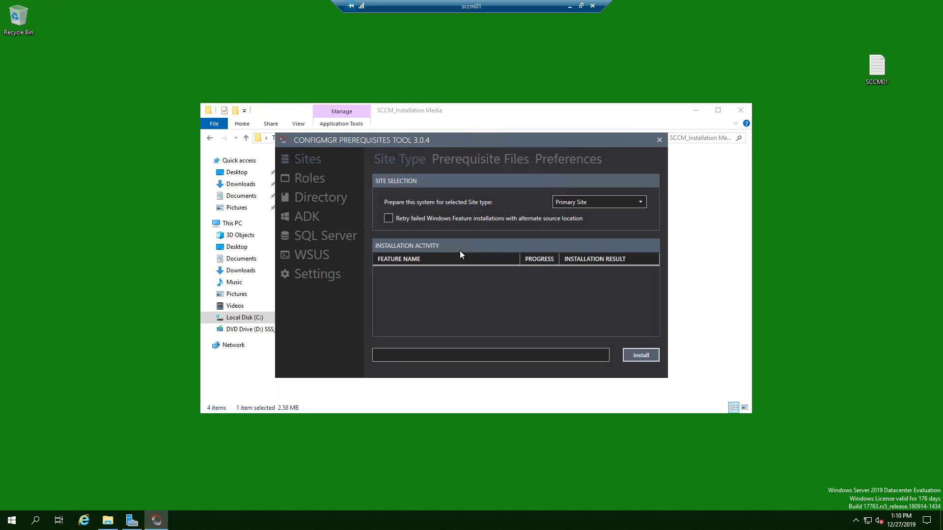
{"action": "left_click_drag", "start_coordinate": [496, 140], "coordinate": [465, 94]}
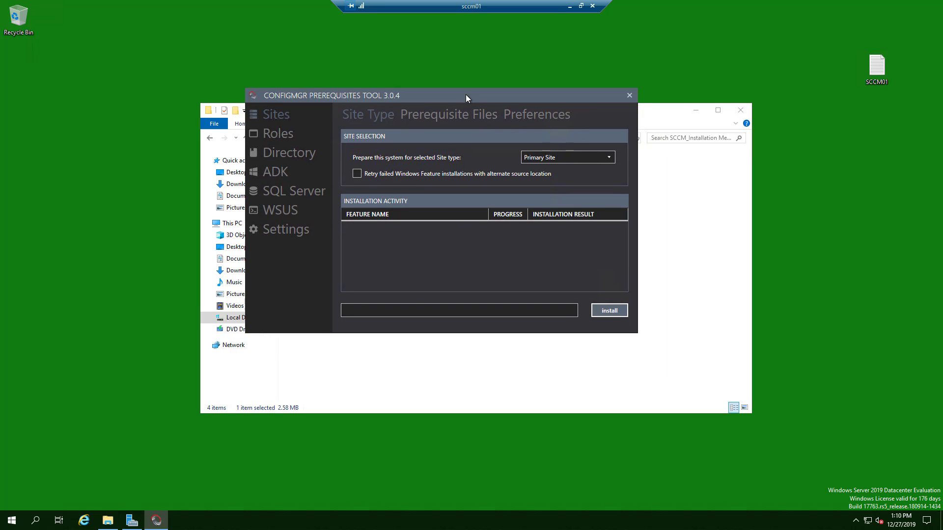
- Detect the Schema Master domain controller automatically in the tool's Directory schema settings
{"action": "left_click", "coordinate": [289, 134]}
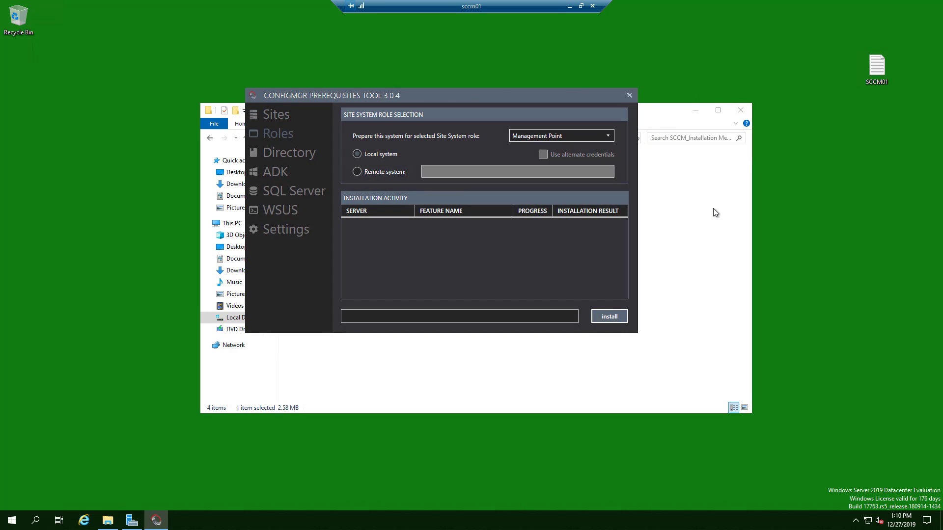
{"action": "left_click", "coordinate": [307, 154]}
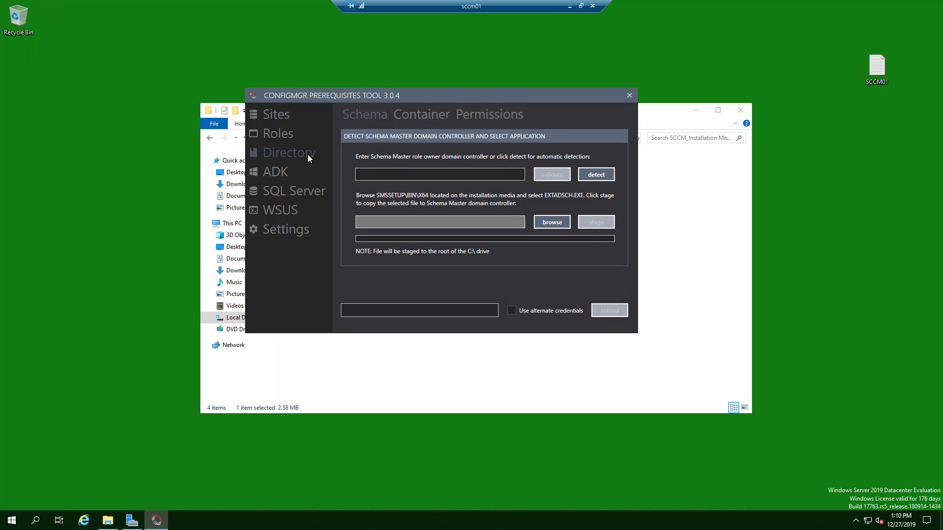
{"action": "left_click", "coordinate": [596, 175]}
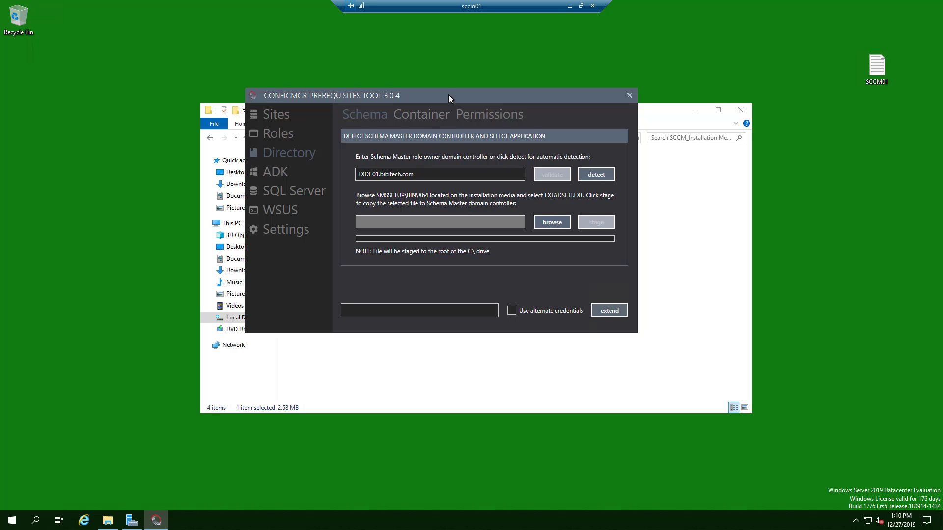
{"action": "left_click_drag", "start_coordinate": [445, 94], "coordinate": [441, 77]}
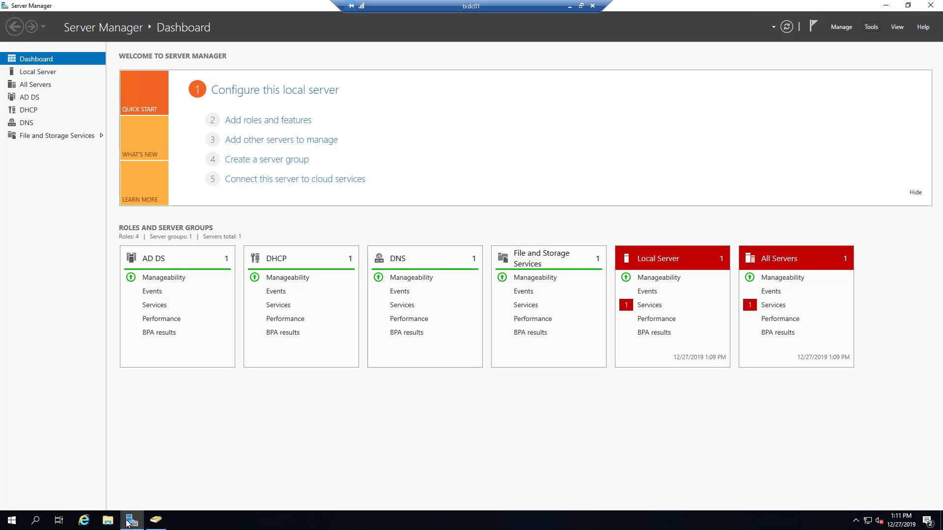
- Switch to txdc01, minimize Server Manager, and view the contents of Local Disk (C:) in File Explorer
{"action": "left_click", "coordinate": [109, 521]}
{"action": "left_click", "coordinate": [889, 5]}
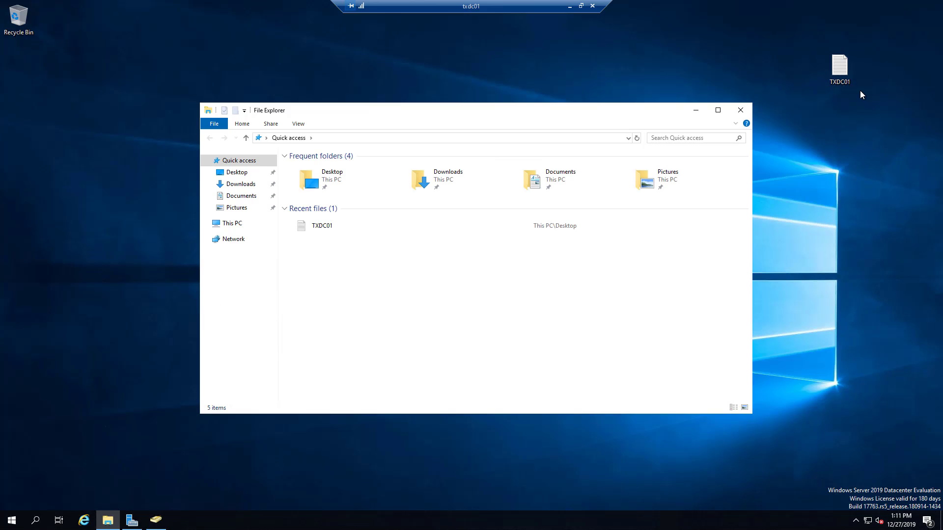
{"action": "left_click", "coordinate": [231, 224]}
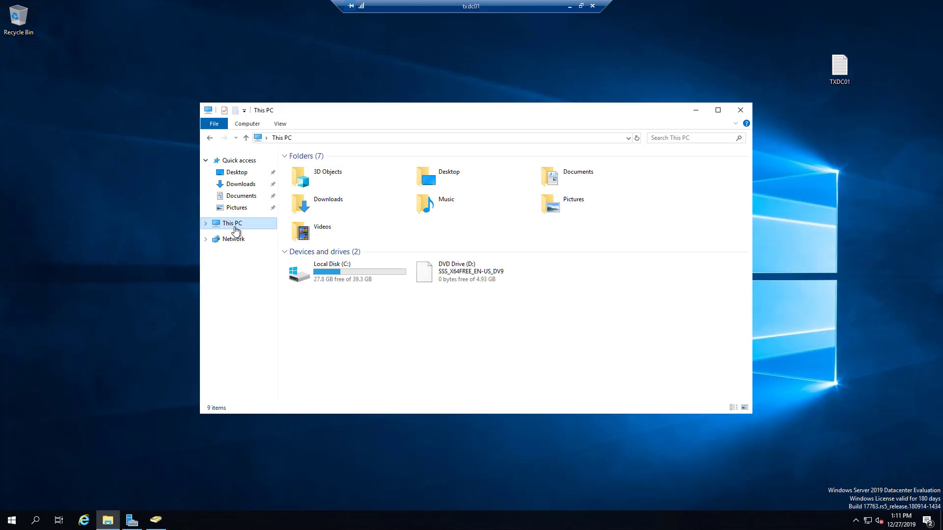
{"action": "left_click", "coordinate": [322, 274]}
{"action": "double_click", "coordinate": [320, 274]}
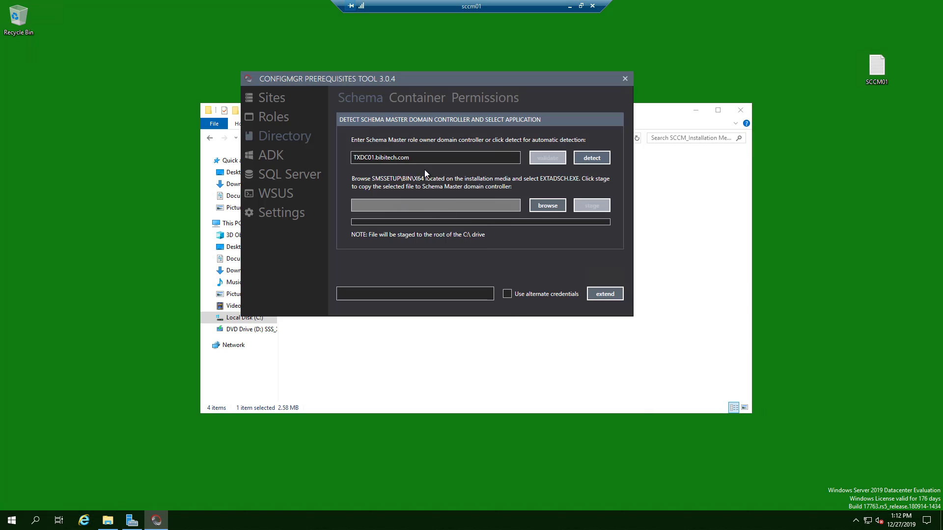
- Back on sccm01, arrange both windows side by side and open SC_Configmgr_SCEP_1902\SMSSETUP\BIN\X64 in the installation media folder
{"action": "left_click_drag", "start_coordinate": [461, 78], "coordinate": [592, 44]}
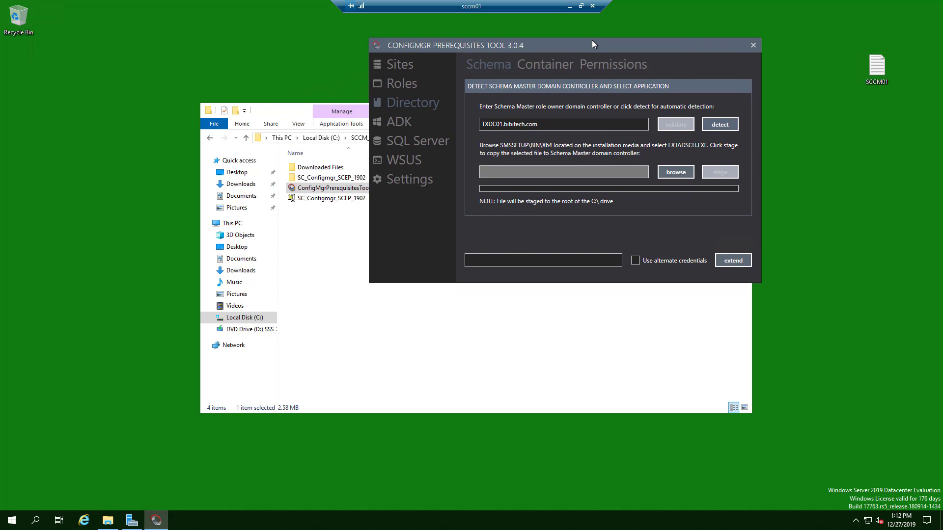
{"action": "left_click_drag", "start_coordinate": [290, 111], "coordinate": [166, 177]}
{"action": "left_click", "coordinate": [182, 244]}
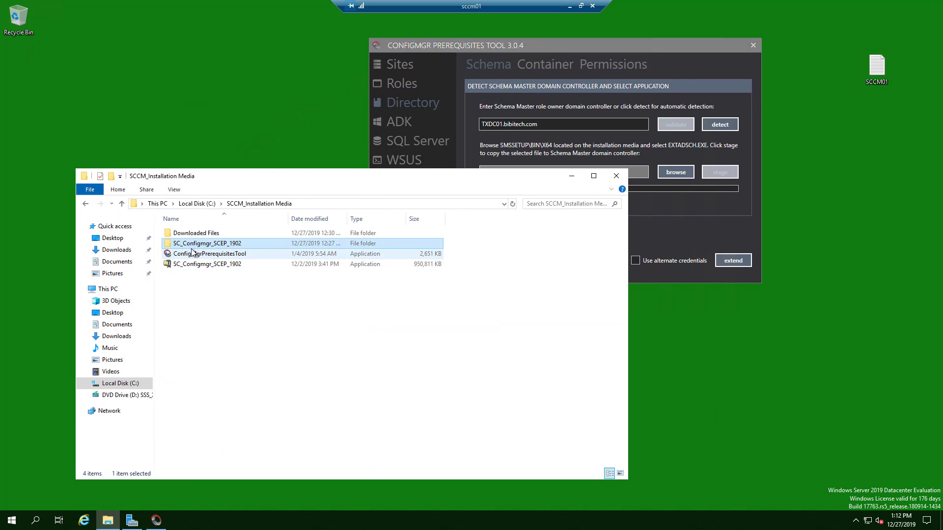
{"action": "double_click", "coordinate": [182, 246]}
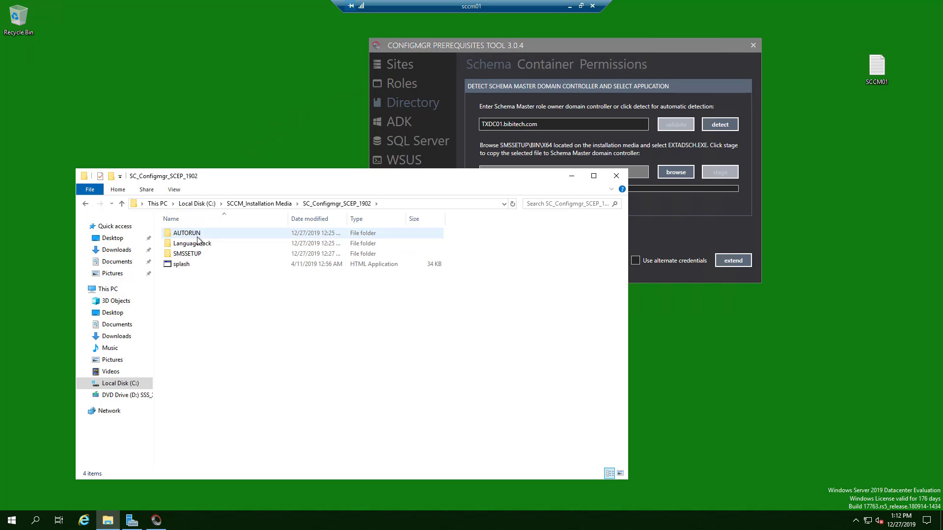
{"action": "double_click", "coordinate": [198, 256]}
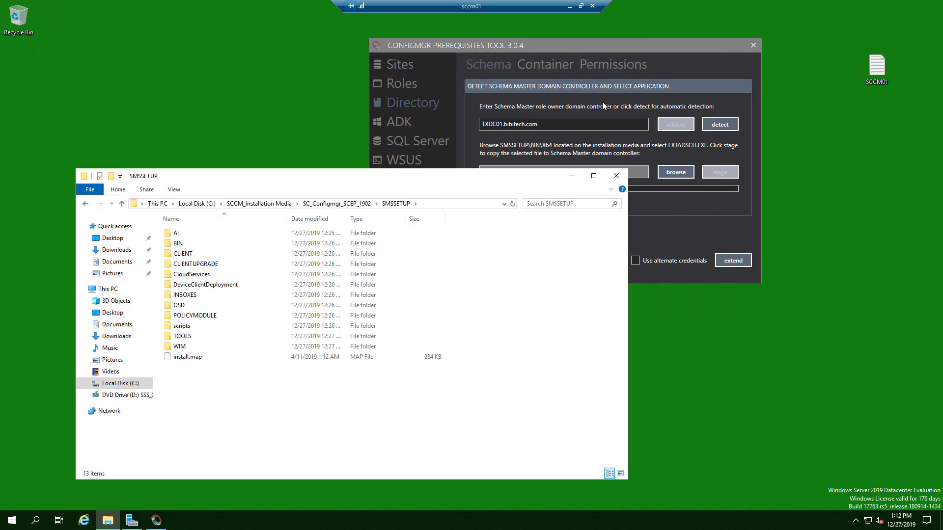
{"action": "left_click_drag", "start_coordinate": [449, 176], "coordinate": [448, 215]}
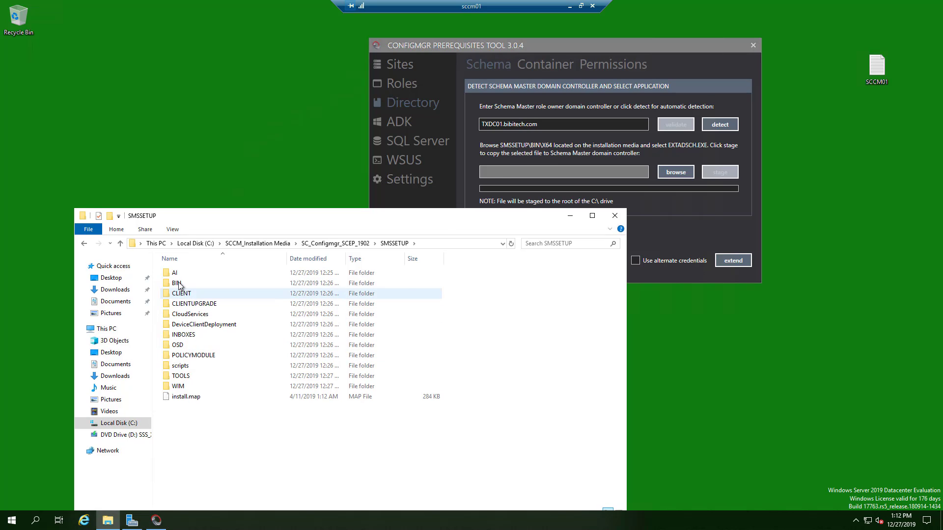
{"action": "double_click", "coordinate": [236, 283]}
{"action": "double_click", "coordinate": [185, 284]}
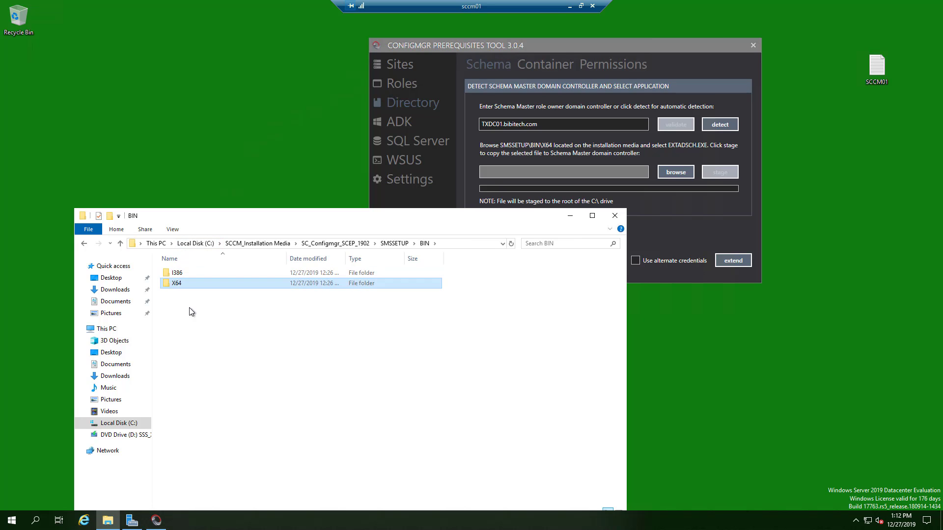
- Copy the X64 folder's path and use it to reach that folder when browsing for the schema extension application
{"action": "left_click", "coordinate": [468, 247]}
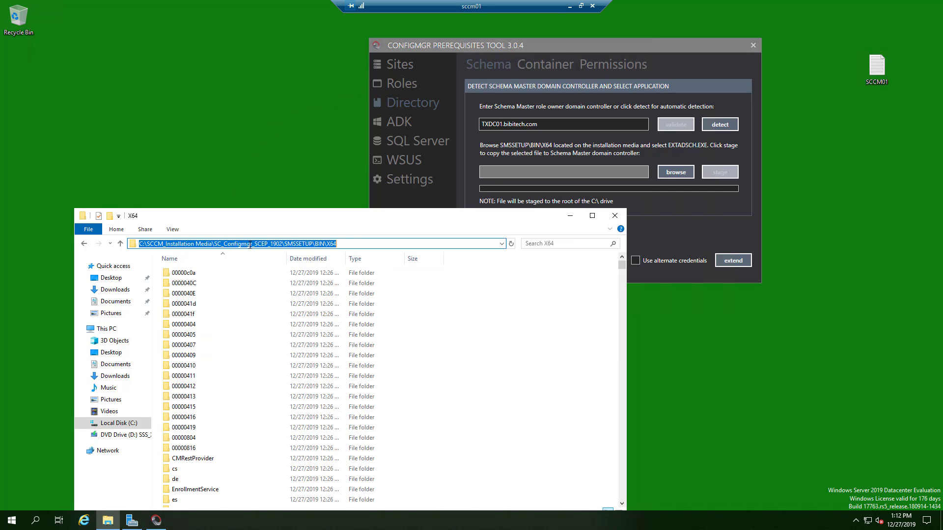
{"action": "right_click", "coordinate": [250, 246]}
{"action": "left_click", "coordinate": [268, 277]}
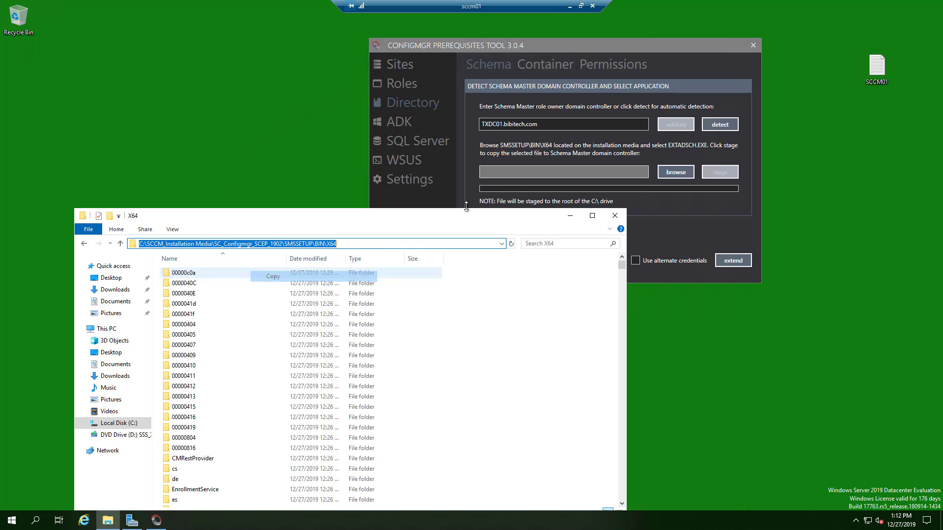
{"action": "left_click", "coordinate": [497, 173]}
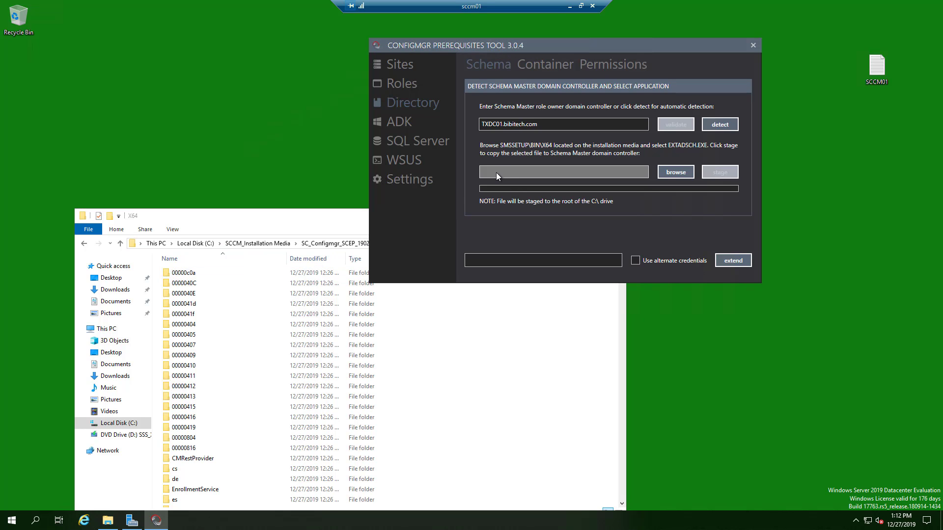
{"action": "left_click", "coordinate": [676, 172]}
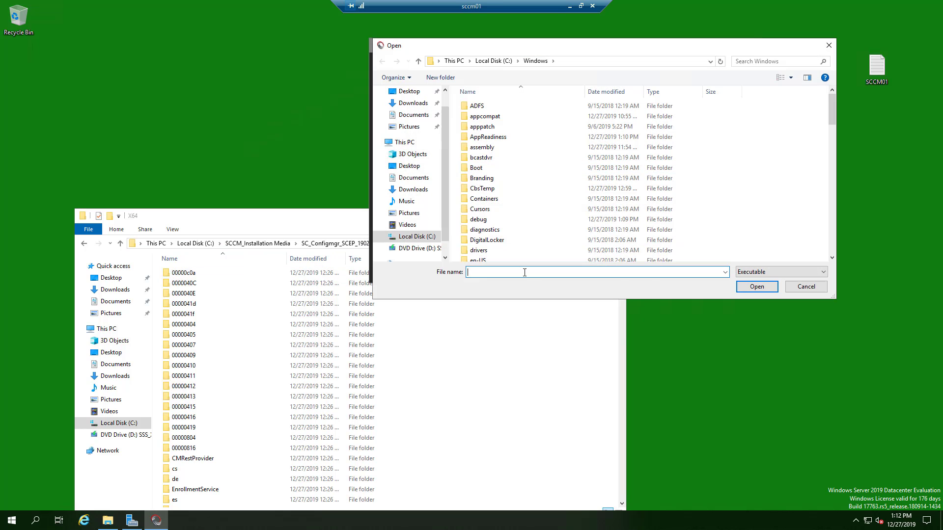
{"action": "right_click", "coordinate": [524, 272]}
{"action": "left_click", "coordinate": [546, 313]}
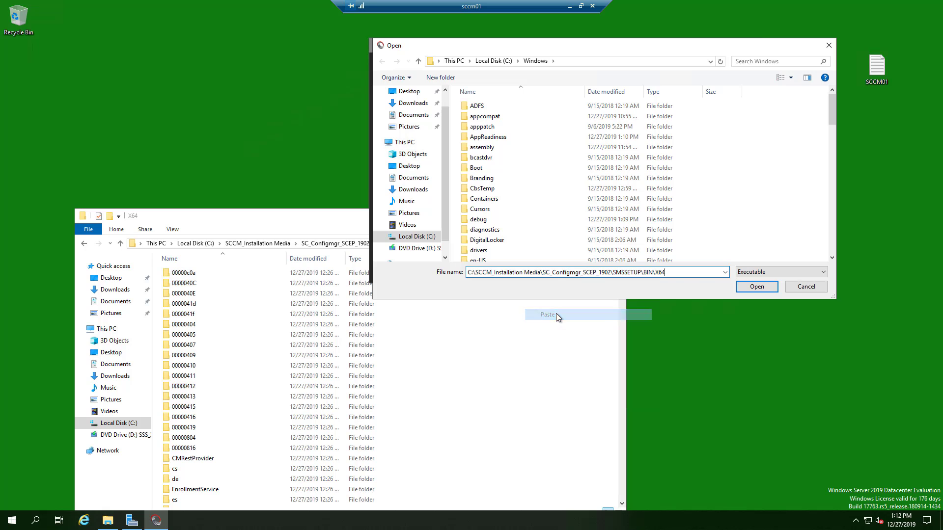
{"action": "left_click", "coordinate": [748, 286]}
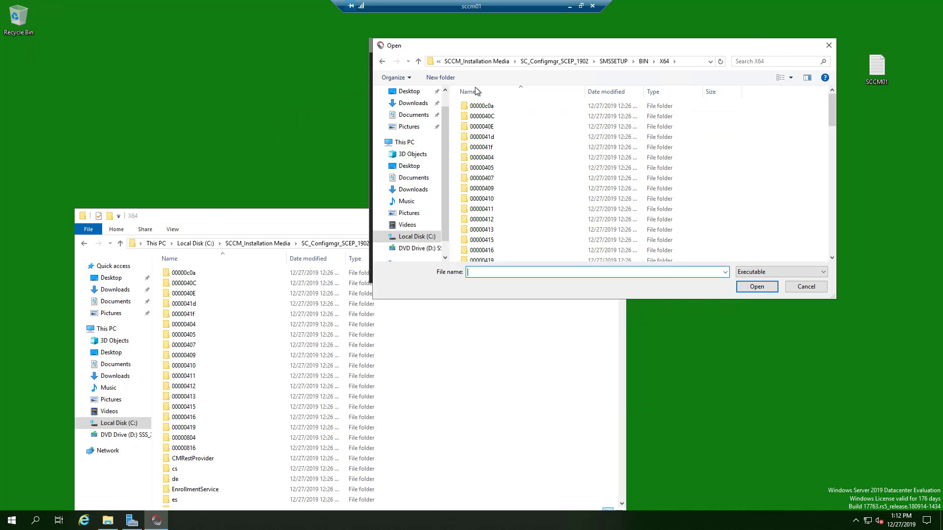
- Choose the extadsch executable from the X64 folder as the application to stage
{"action": "left_click_drag", "start_coordinate": [692, 43], "coordinate": [384, 158]}
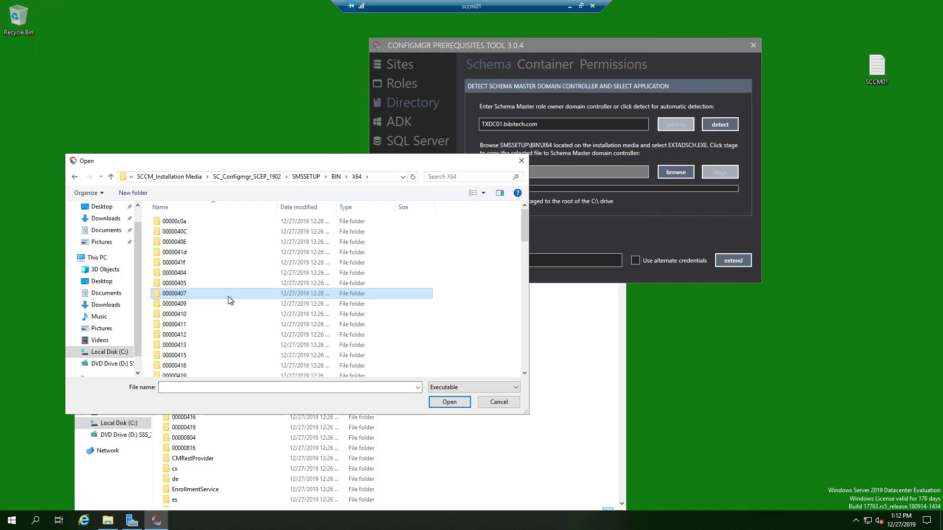
{"action": "type", "text": "extadsch"}
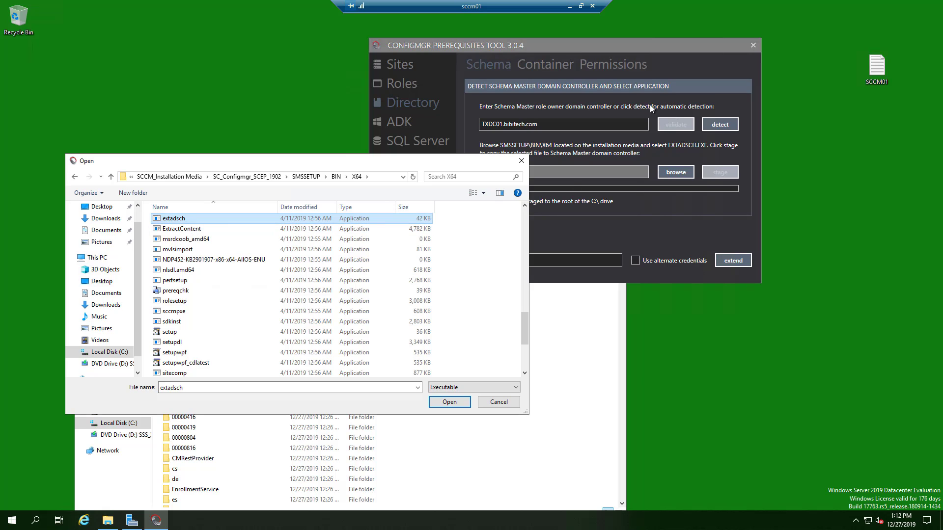
{"action": "left_click", "coordinate": [456, 407]}
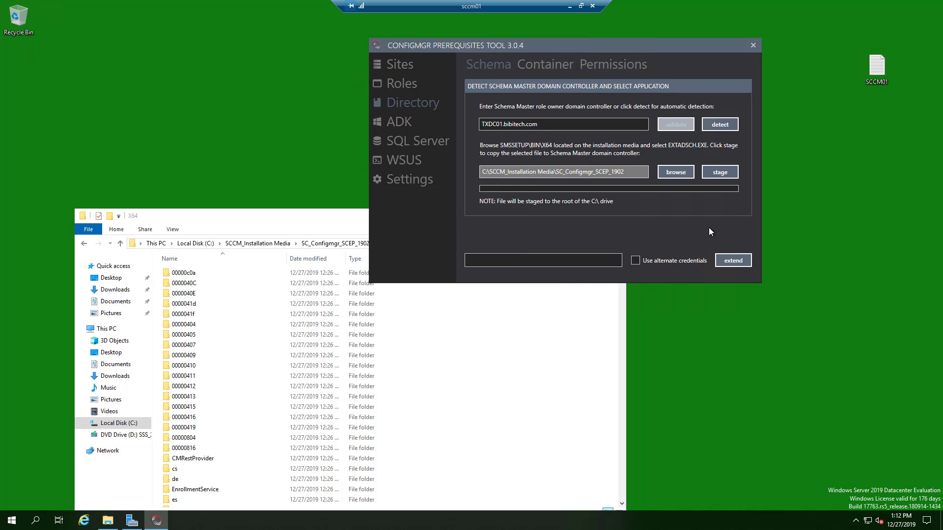
- Stage extadsch to the root of the C: drive on TXDC01.bibitech.com and dismiss the staging message
{"action": "left_click", "coordinate": [727, 173]}
{"action": "left_click", "coordinate": [724, 175]}
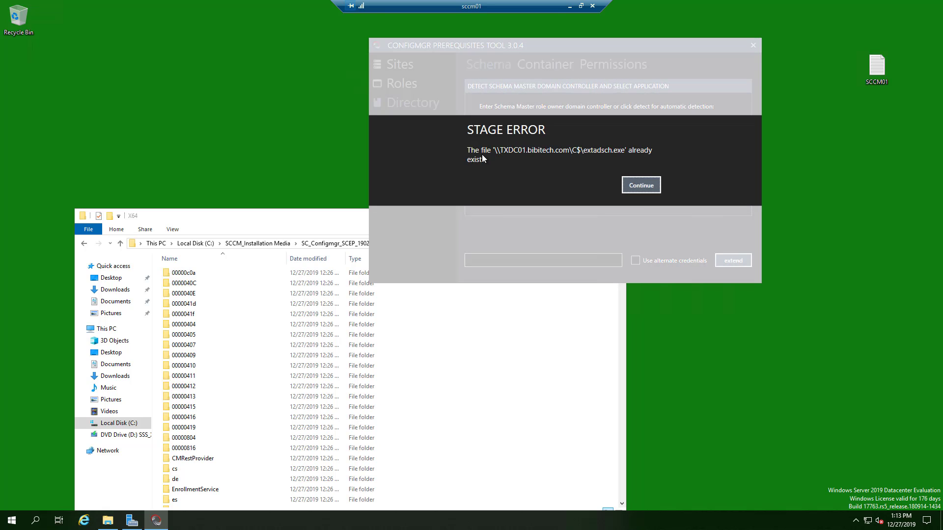
{"action": "left_click", "coordinate": [654, 186]}
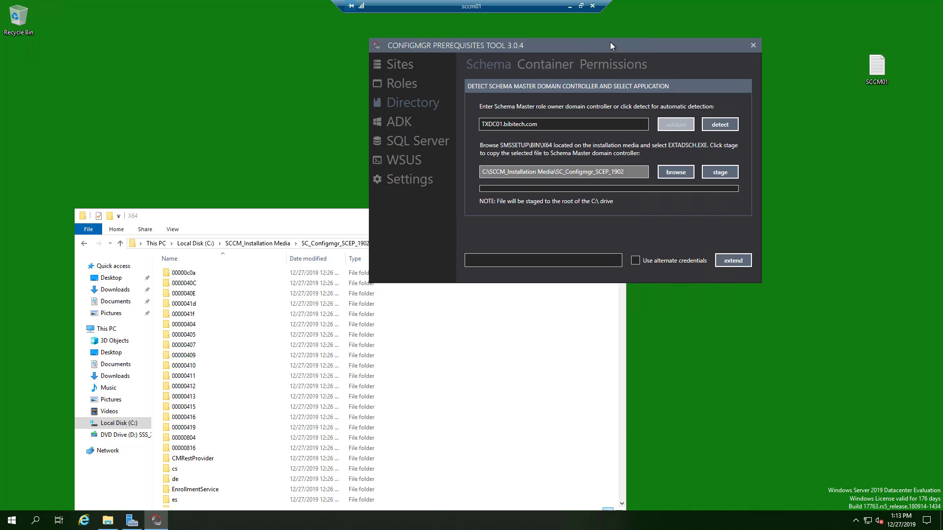
{"action": "left_click_drag", "start_coordinate": [610, 42], "coordinate": [491, 55]}
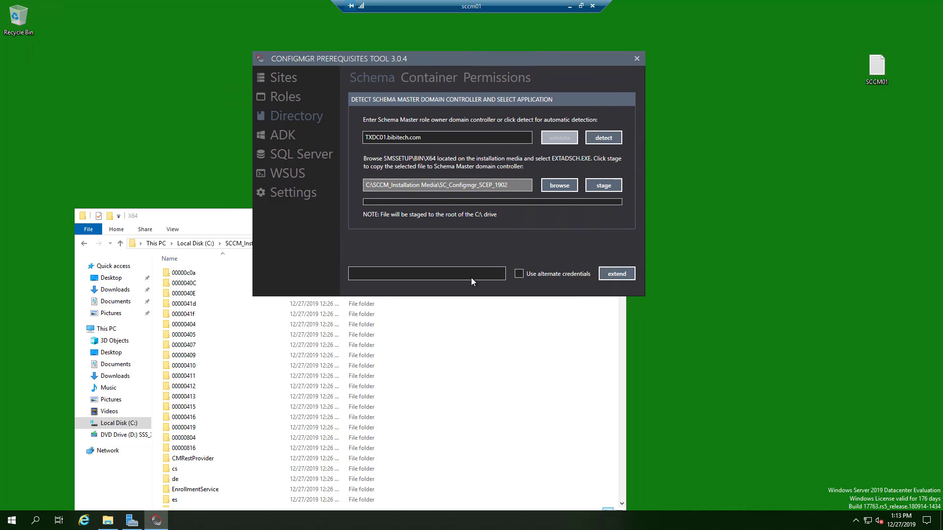
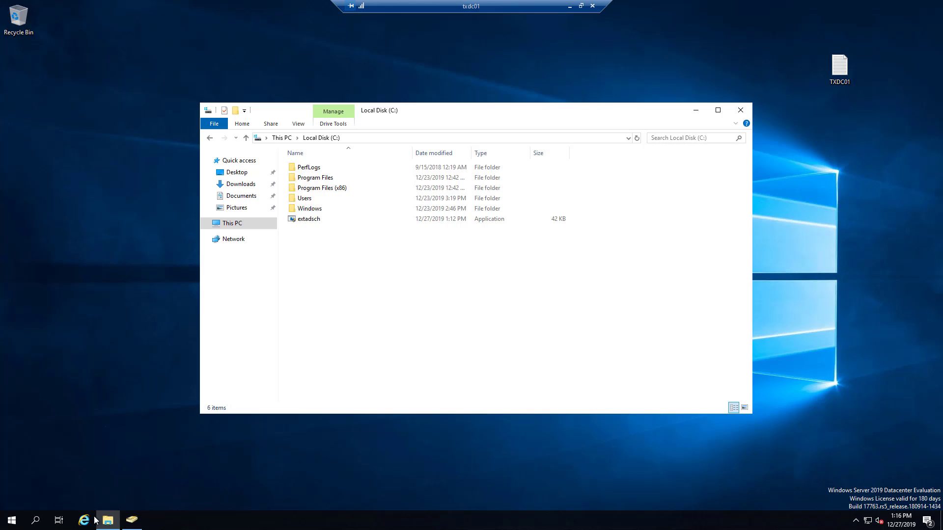
- Switch to txdc01 and close Active Directory Users and Computers
{"action": "left_click", "coordinate": [131, 519]}
{"action": "right_click", "coordinate": [133, 520]}
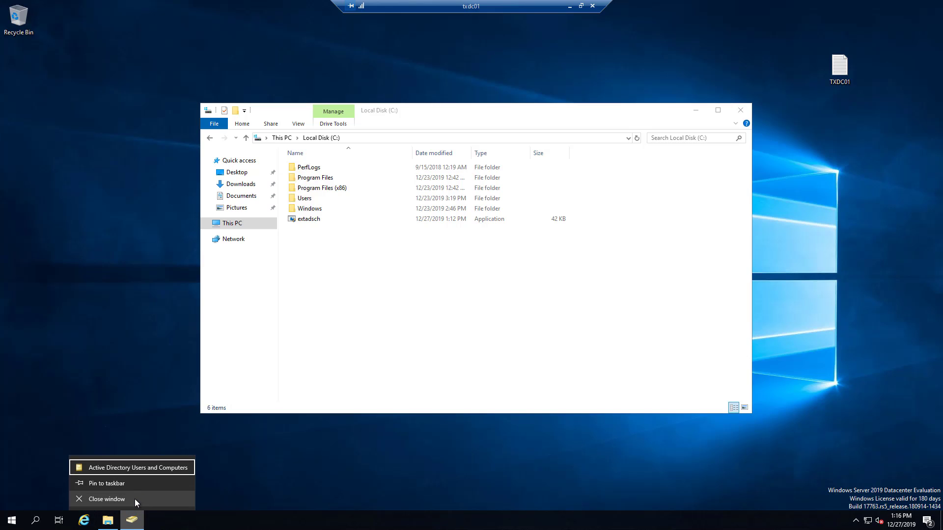
{"action": "left_click", "coordinate": [135, 498]}
- Start Server Manager on txdc01, open ADSI Edit from it, and select the DC=bibitech,DC=com node
{"action": "left_click", "coordinate": [12, 520]}
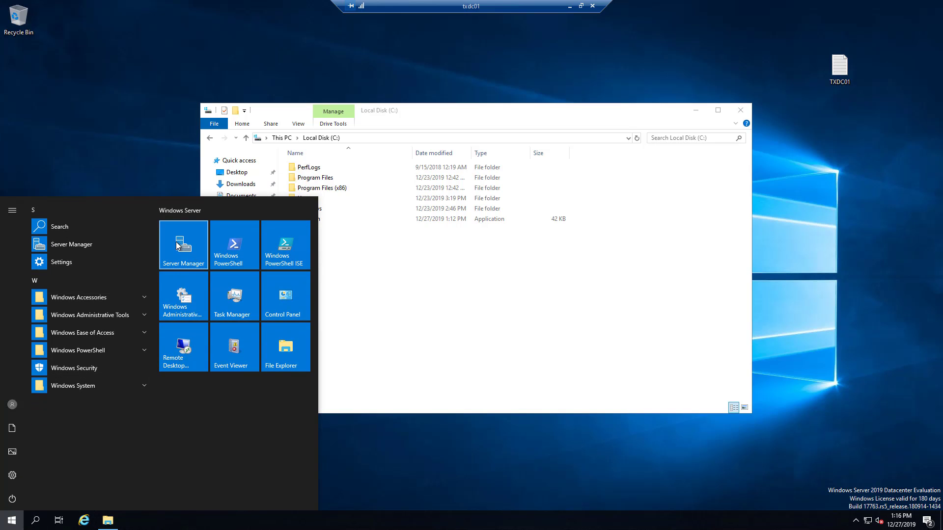
{"action": "left_click", "coordinate": [177, 246]}
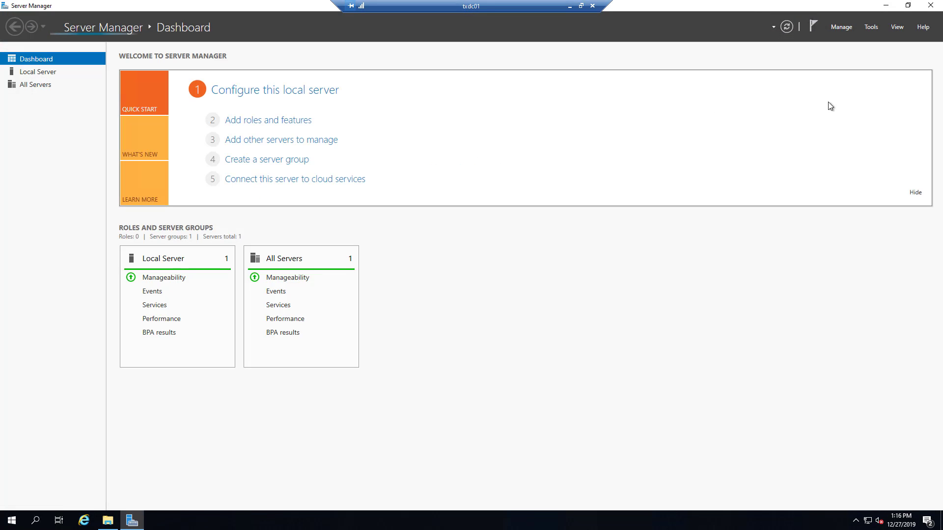
{"action": "left_click", "coordinate": [871, 27]}
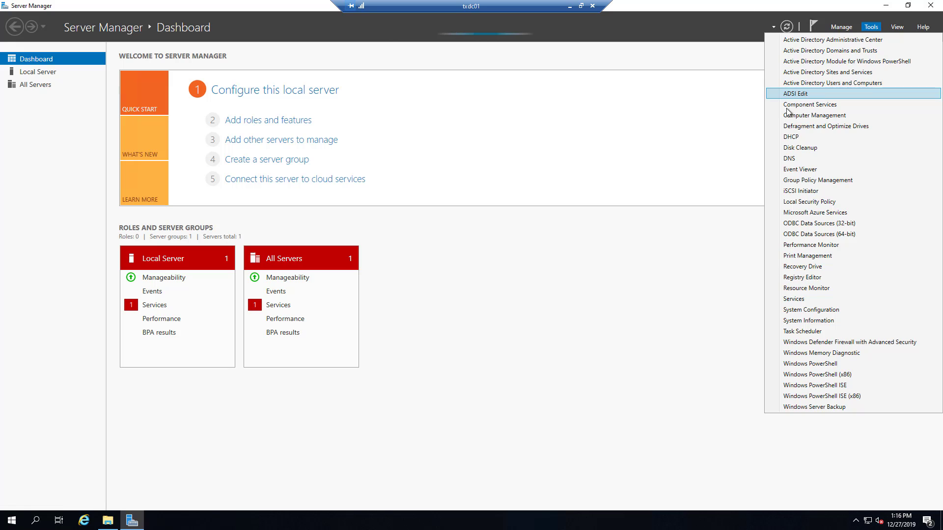
{"action": "left_click", "coordinate": [795, 93]}
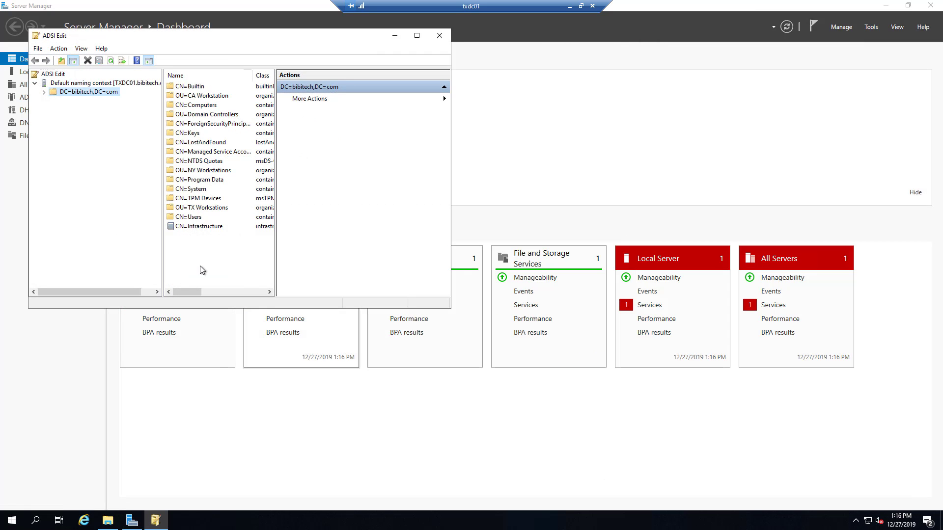
{"action": "left_click", "coordinate": [62, 94]}
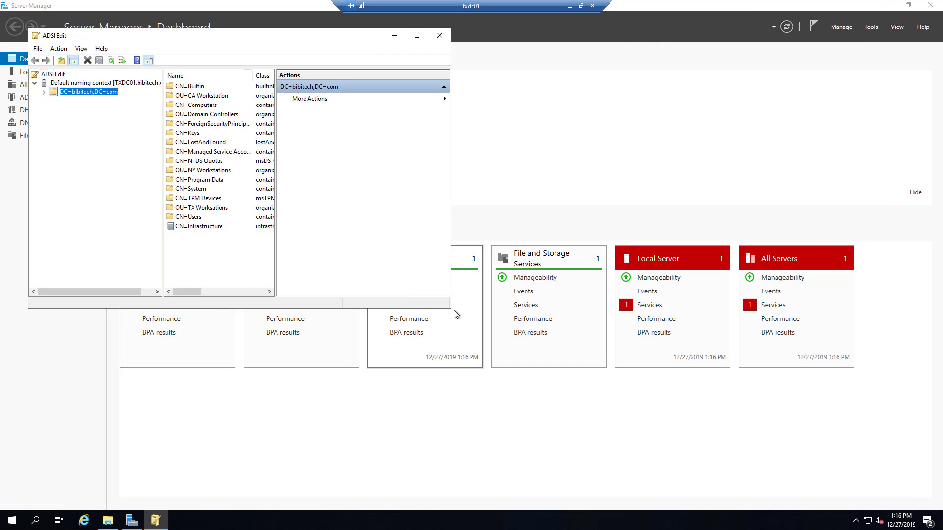
- Enlarge the ADSI Edit window, expand DC=bibitech,DC=com, and examine the contents of CN=System with the Class column widened
{"action": "left_click_drag", "start_coordinate": [451, 308], "coordinate": [665, 412]}
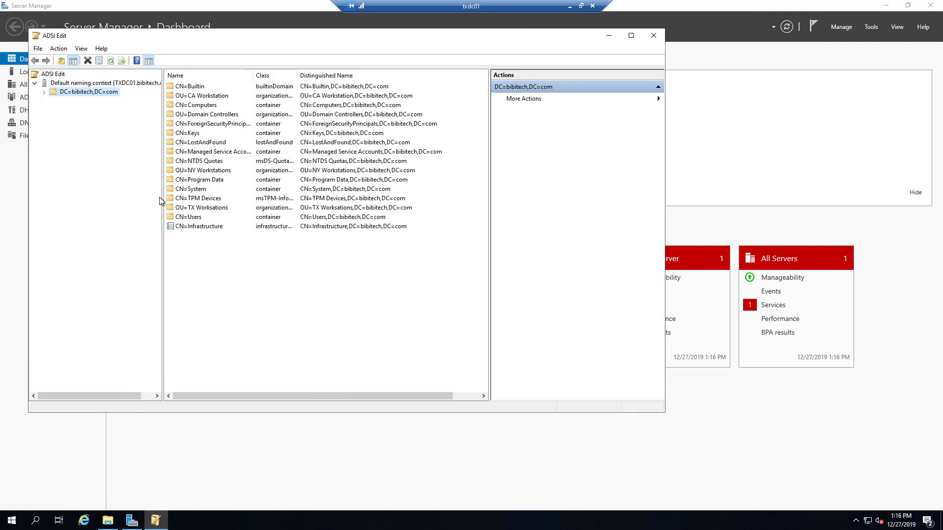
{"action": "left_click", "coordinate": [44, 92]}
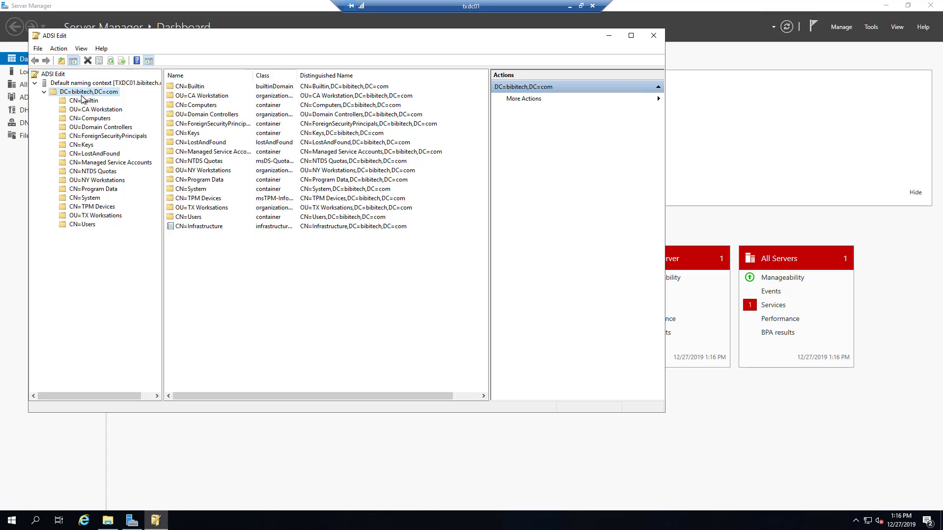
{"action": "left_click", "coordinate": [85, 198]}
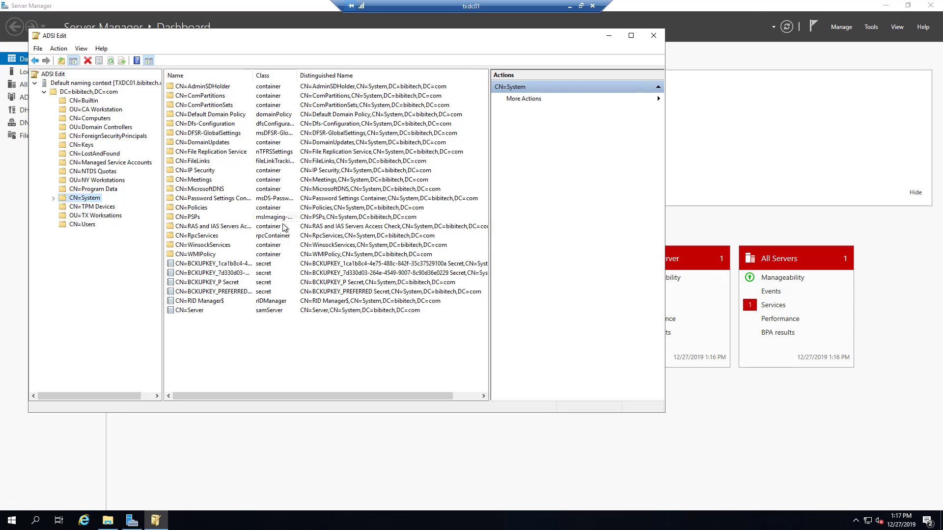
{"action": "left_click_drag", "start_coordinate": [296, 76], "coordinate": [318, 75]}
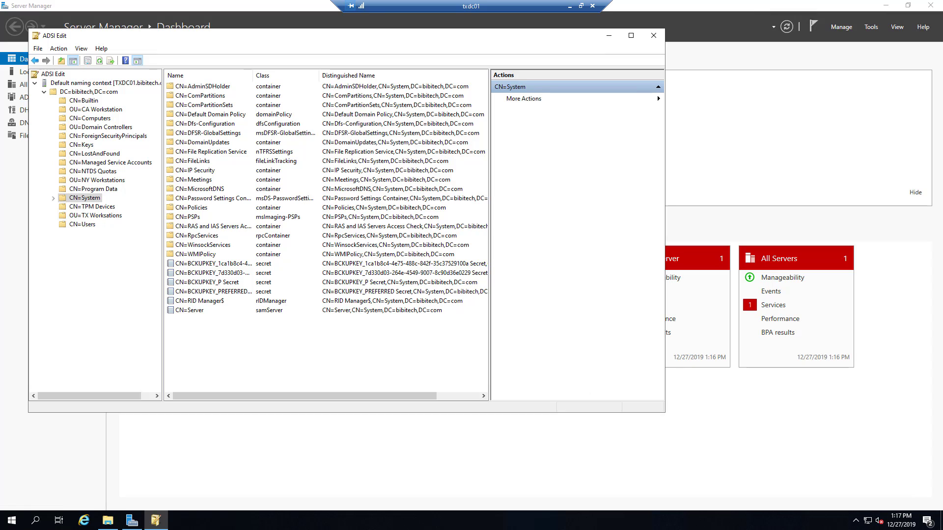
- Switch to sccm01, extend the Active Directory schema through TXDC01.bibitech.com, and dismiss the schema extension message
{"action": "left_click", "coordinate": [569, 7]}
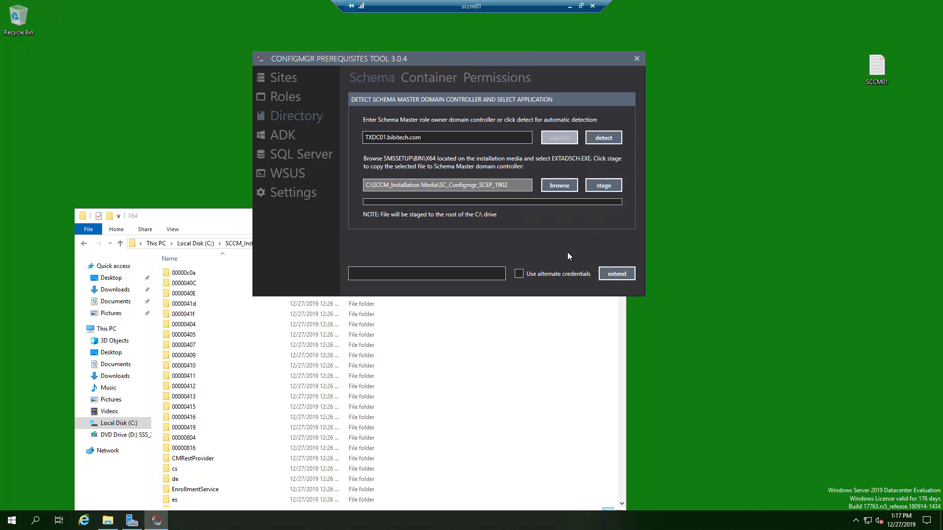
{"action": "left_click", "coordinate": [614, 274]}
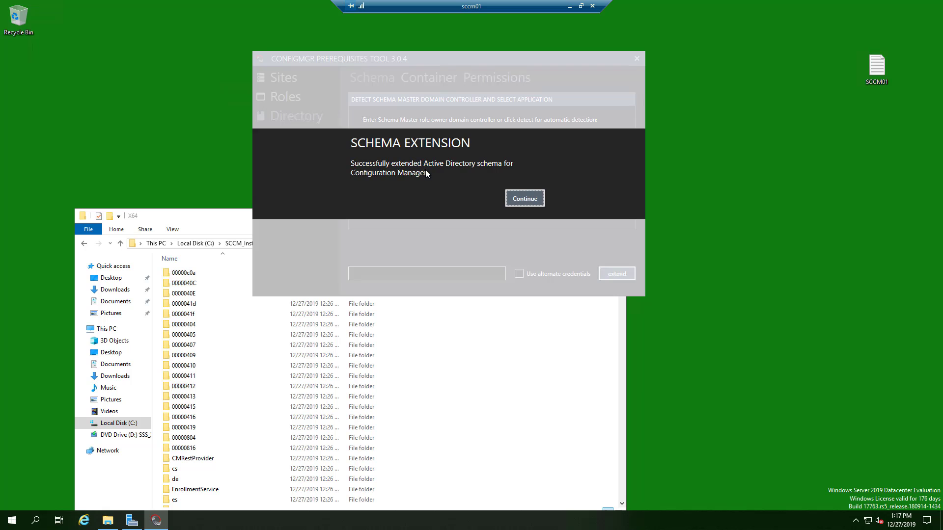
{"action": "left_click", "coordinate": [525, 199]}
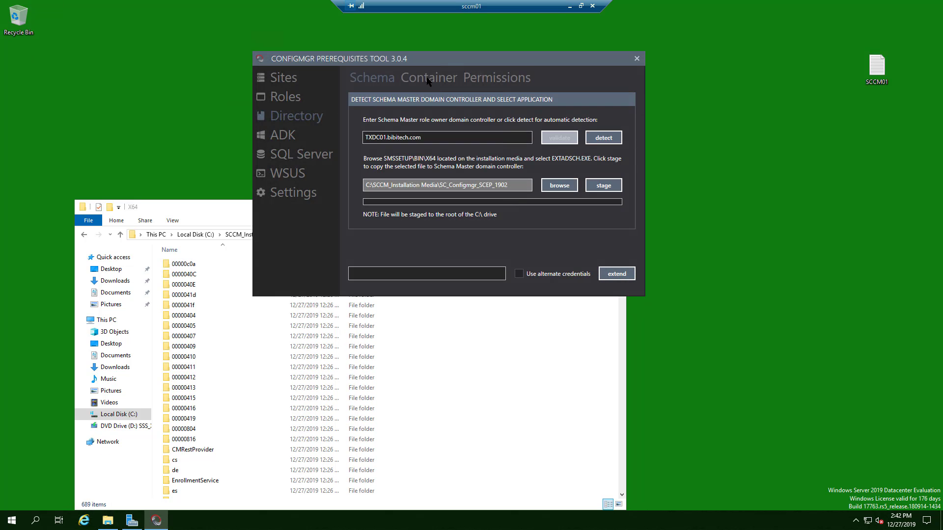
- Detect the PDC Emulator domain controller, create the System Management container on it, and dismiss the resulting message
{"action": "left_click", "coordinate": [427, 79]}
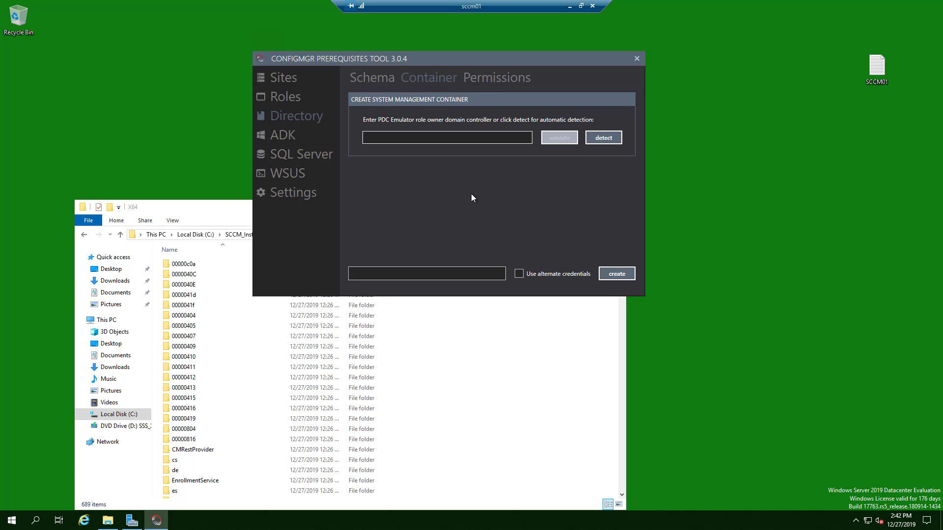
{"action": "left_click", "coordinate": [593, 142]}
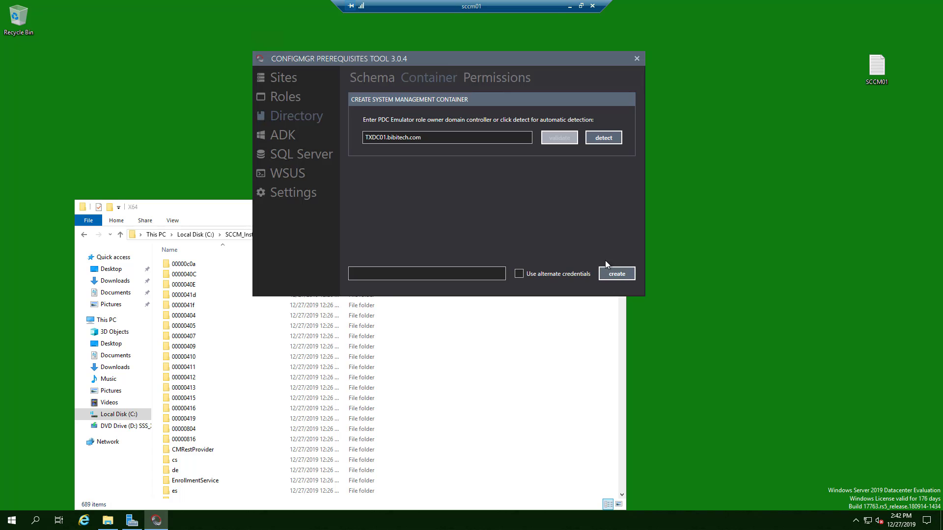
{"action": "left_click", "coordinate": [617, 274]}
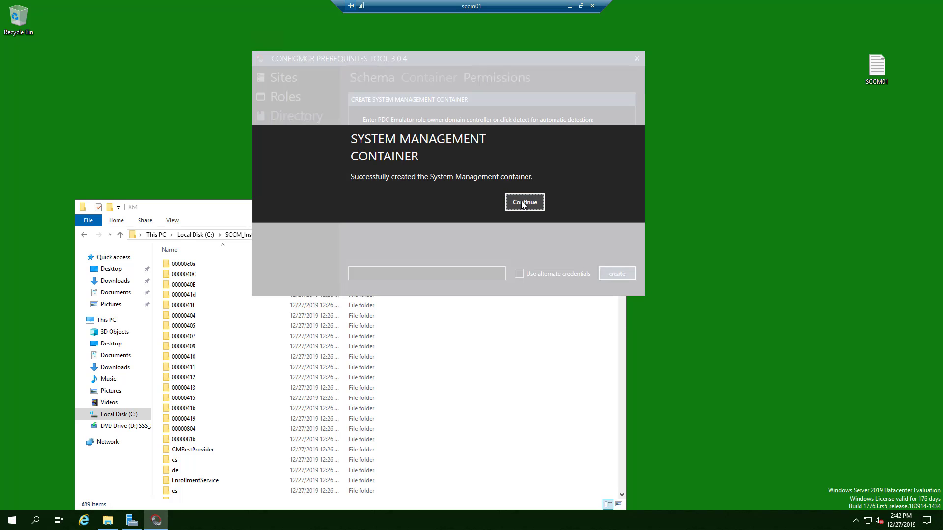
{"action": "left_click", "coordinate": [524, 202]}
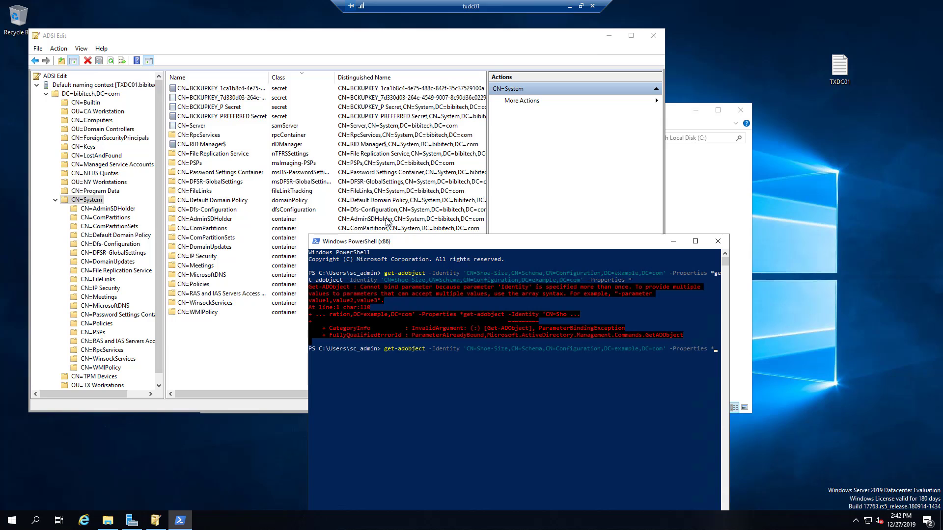
- Switch to txdc01, minimize the PowerShell window, and refresh CN=System in ADSI Edit
{"action": "left_click", "coordinate": [674, 241]}
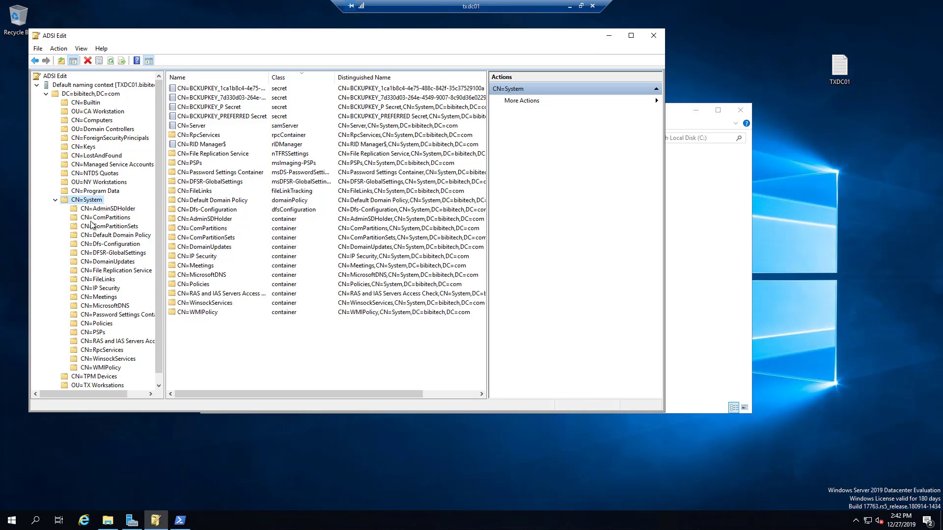
{"action": "right_click", "coordinate": [79, 199]}
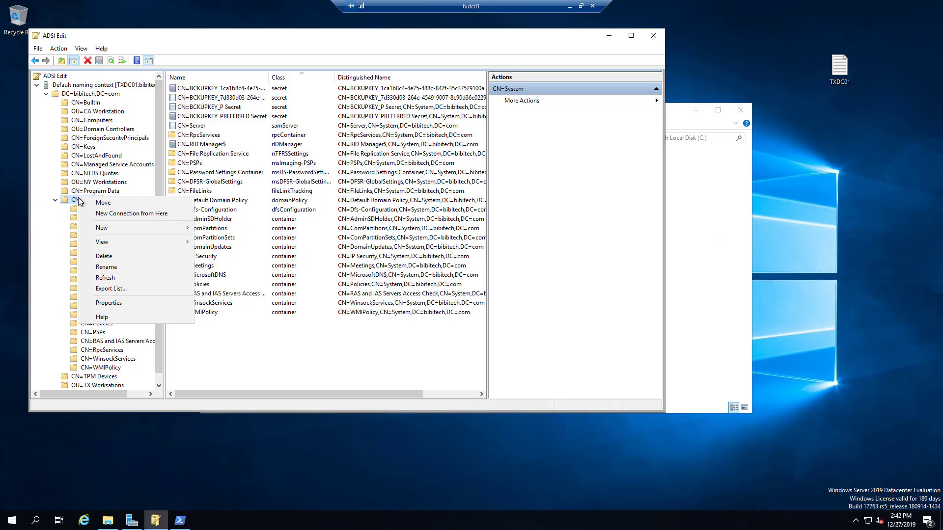
{"action": "left_click", "coordinate": [122, 276]}
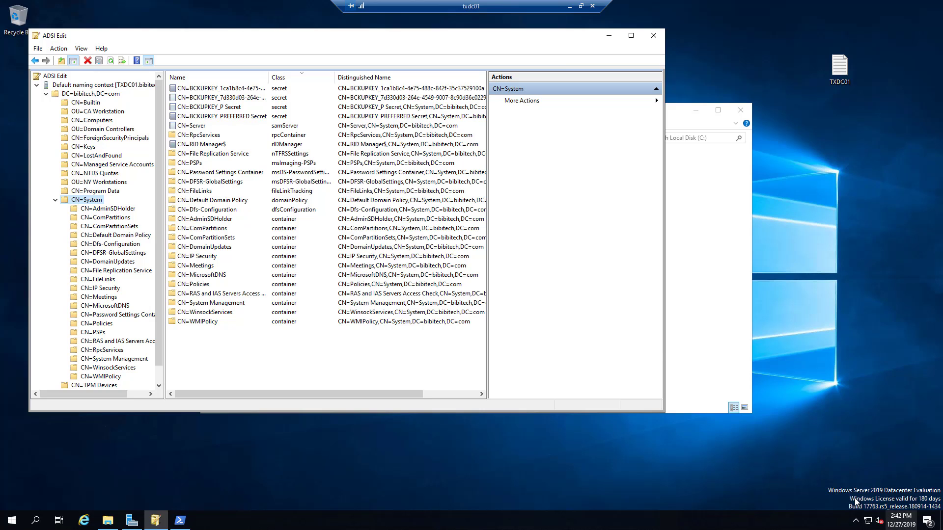
- Examine the security groups and users in the properties of CN=System Management, and close the properties without changes
{"action": "left_click", "coordinate": [210, 305]}
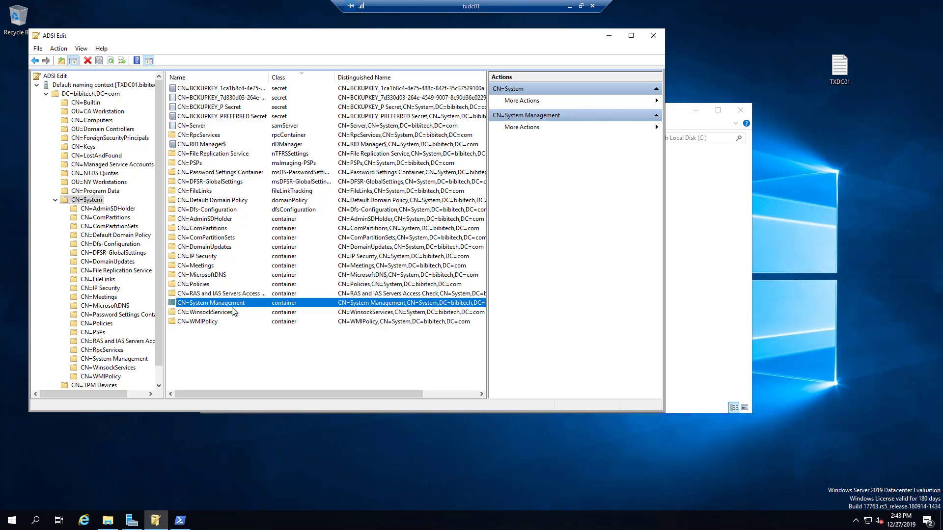
{"action": "right_click", "coordinate": [249, 306]}
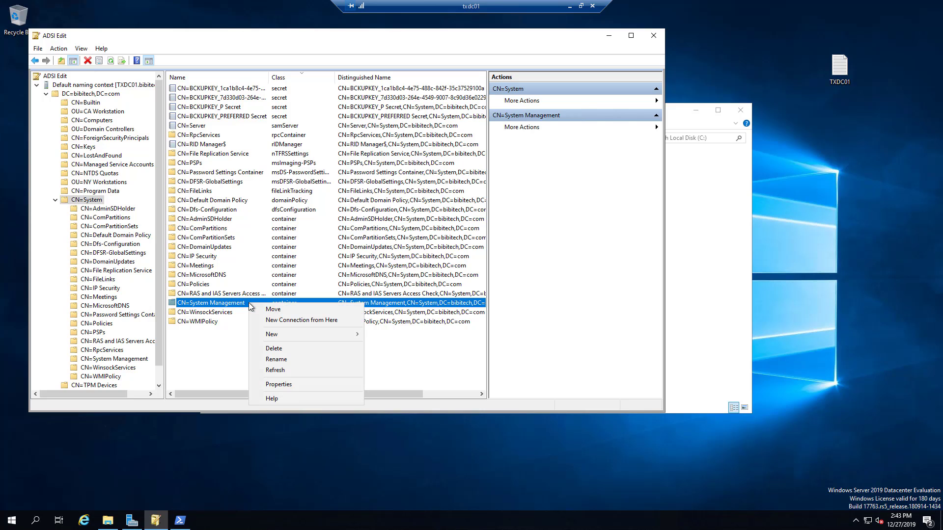
{"action": "left_click", "coordinate": [305, 385]}
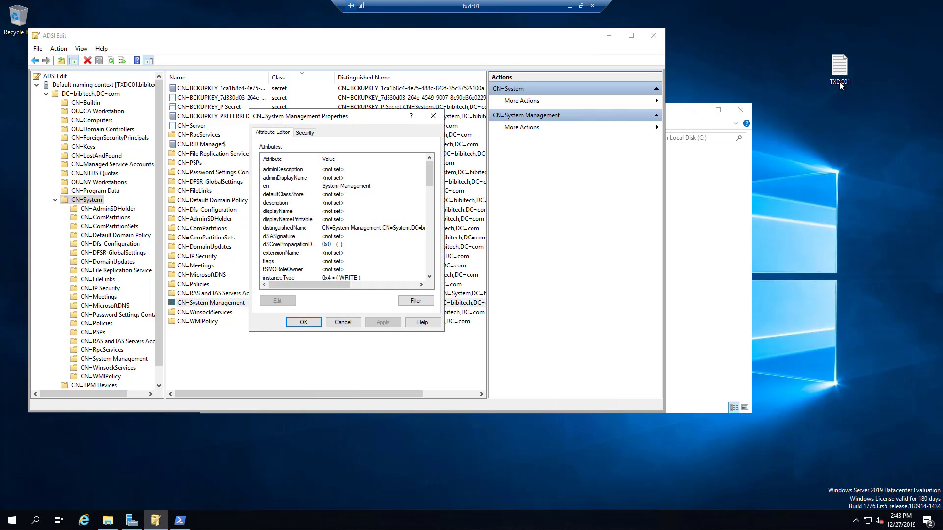
{"action": "left_click_drag", "start_coordinate": [364, 116], "coordinate": [425, 216]}
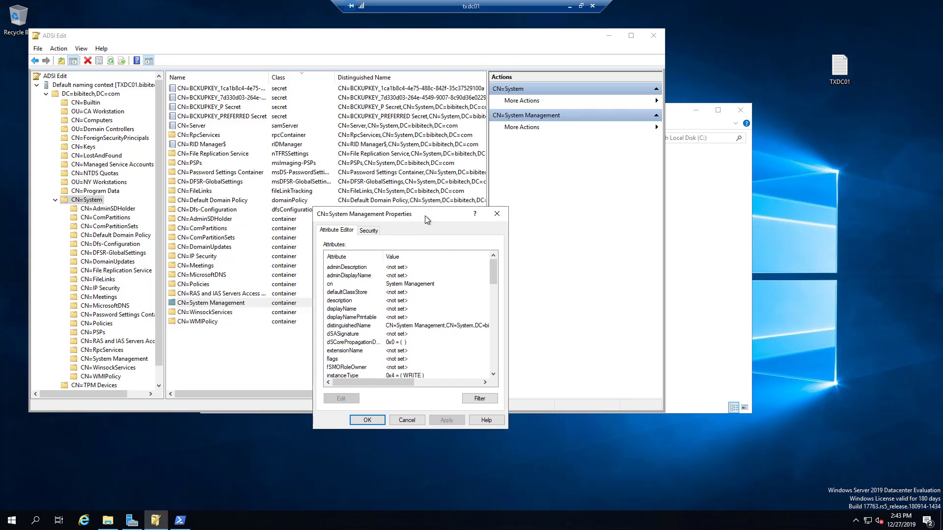
{"action": "left_click", "coordinate": [364, 234]}
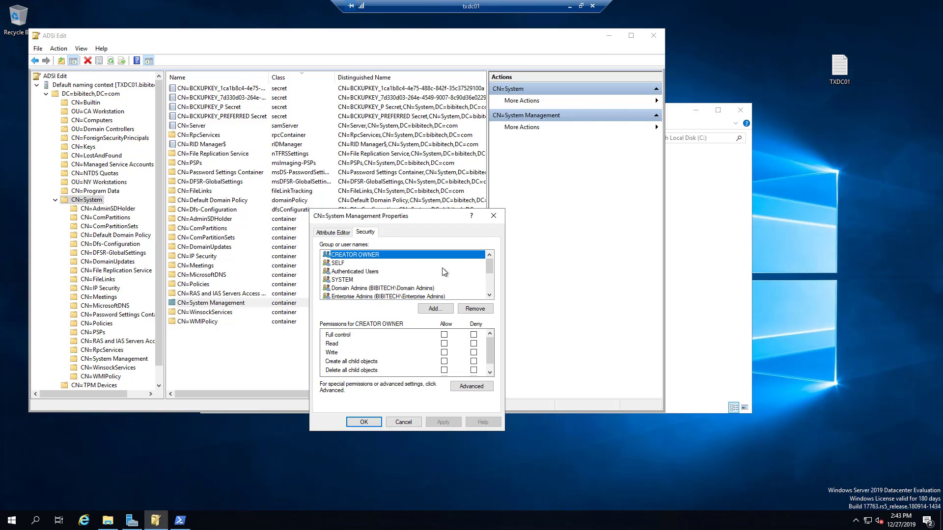
{"action": "scroll", "coordinate": [479, 280], "scroll_direction": "down", "scroll_amount": 1}
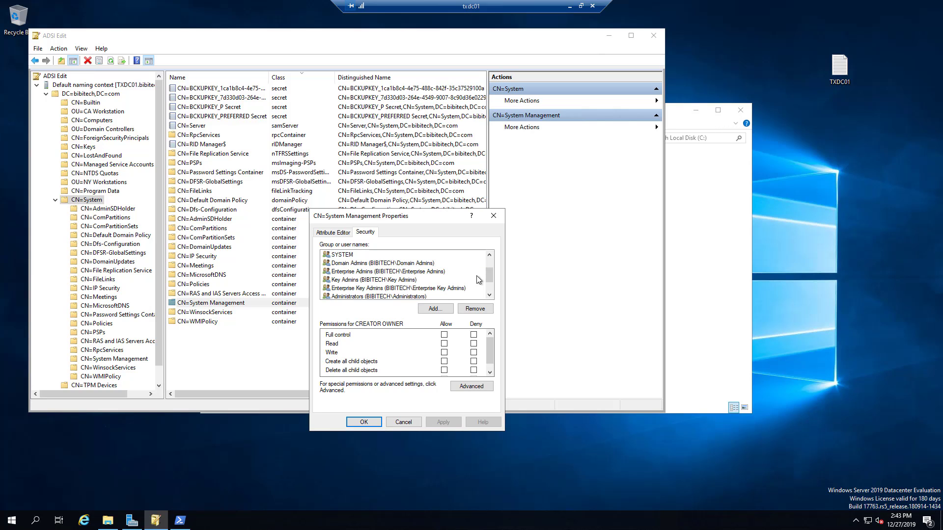
{"action": "scroll", "coordinate": [477, 276], "scroll_direction": "down", "scroll_amount": 1}
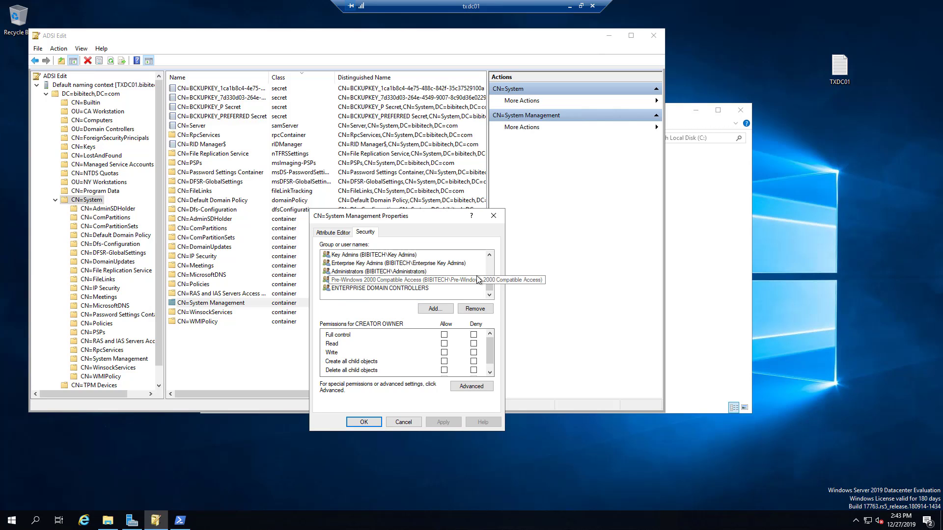
{"action": "scroll", "coordinate": [478, 280], "scroll_direction": "up", "scroll_amount": 1}
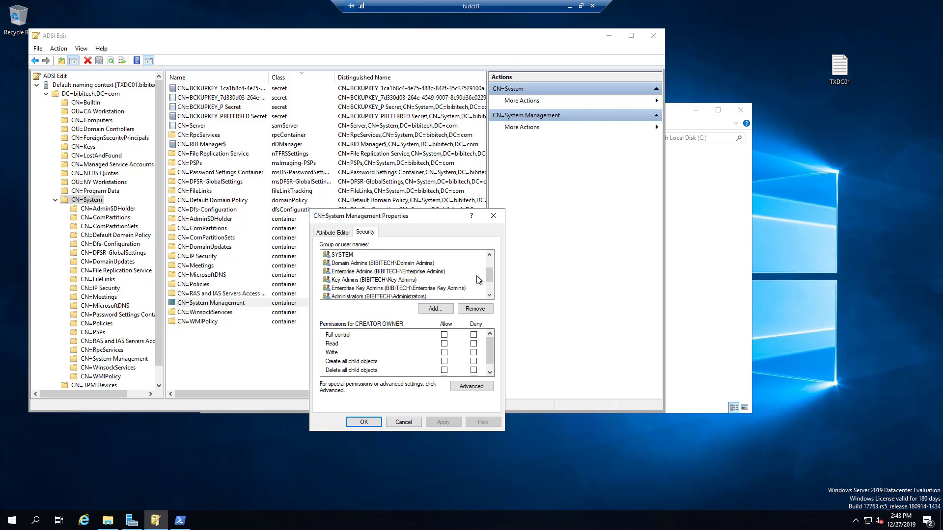
{"action": "scroll", "coordinate": [476, 276], "scroll_direction": "up", "scroll_amount": 1}
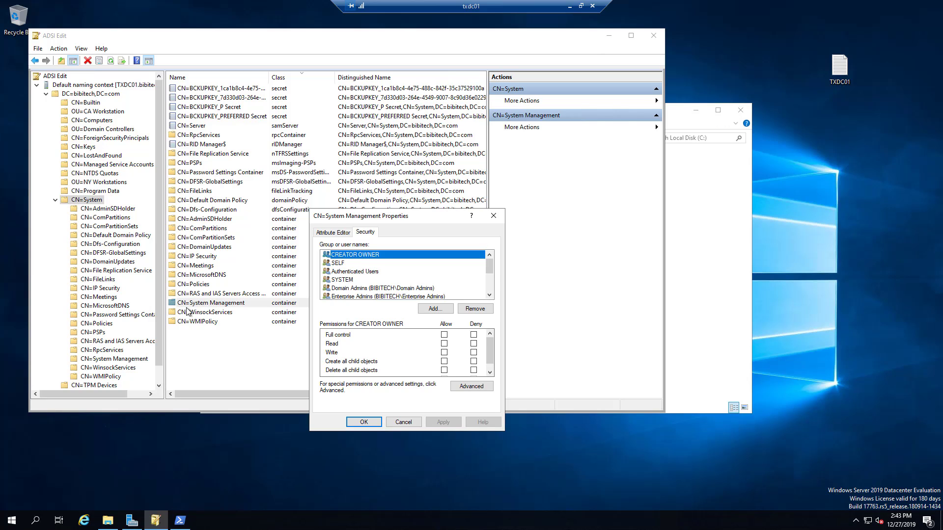
{"action": "left_click", "coordinate": [416, 421]}
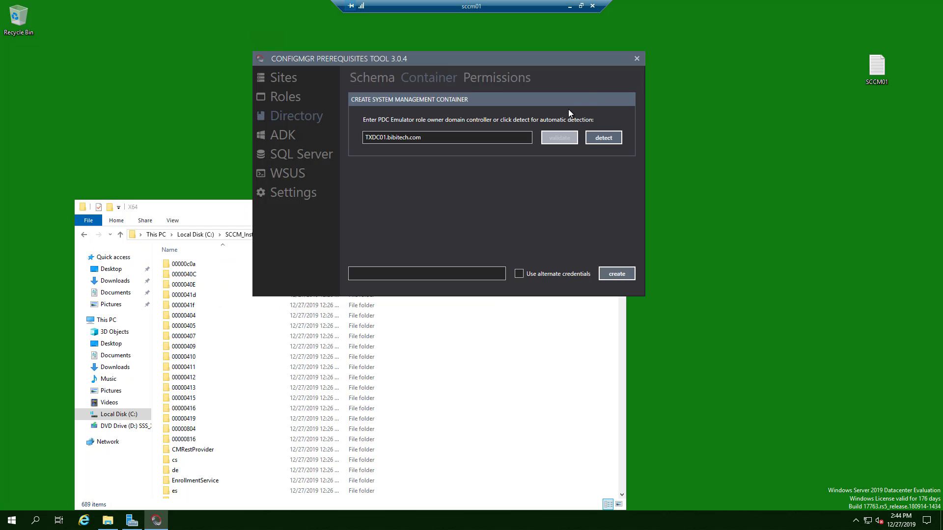
- Switch to sccm01 and show the container permissions settings in the ConfigMgr Prerequisites Tool
{"action": "left_click", "coordinate": [495, 81]}
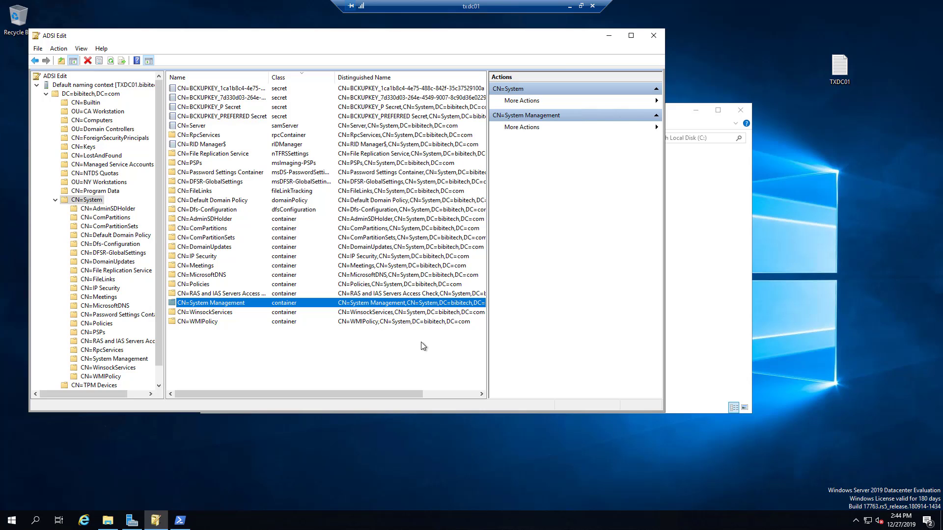
- Switch to txdc01, open Active Directory Users and Computers from Server Manager, and locate the SCCM Administrators group in Users
{"action": "left_click", "coordinate": [91, 200]}
{"action": "left_click_drag", "start_coordinate": [247, 43], "coordinate": [224, 49]}
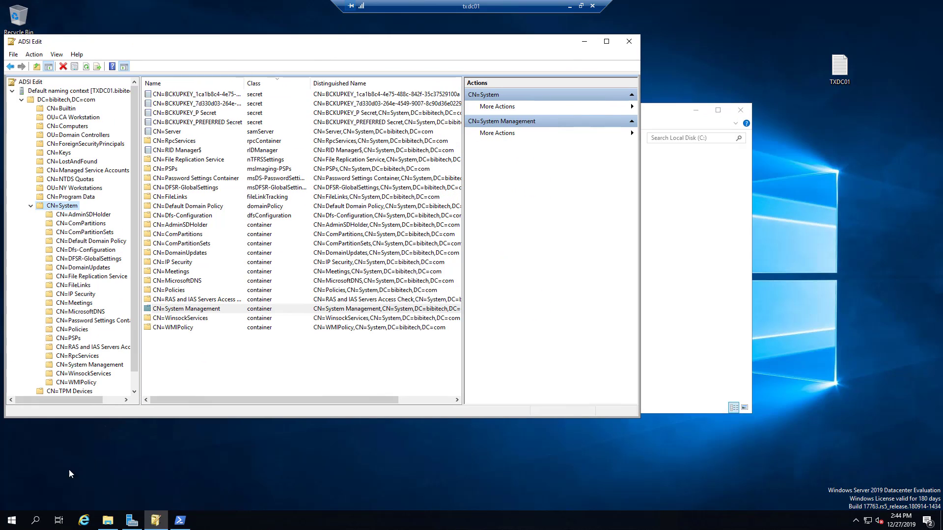
{"action": "left_click", "coordinate": [12, 520]}
{"action": "left_click", "coordinate": [183, 244]}
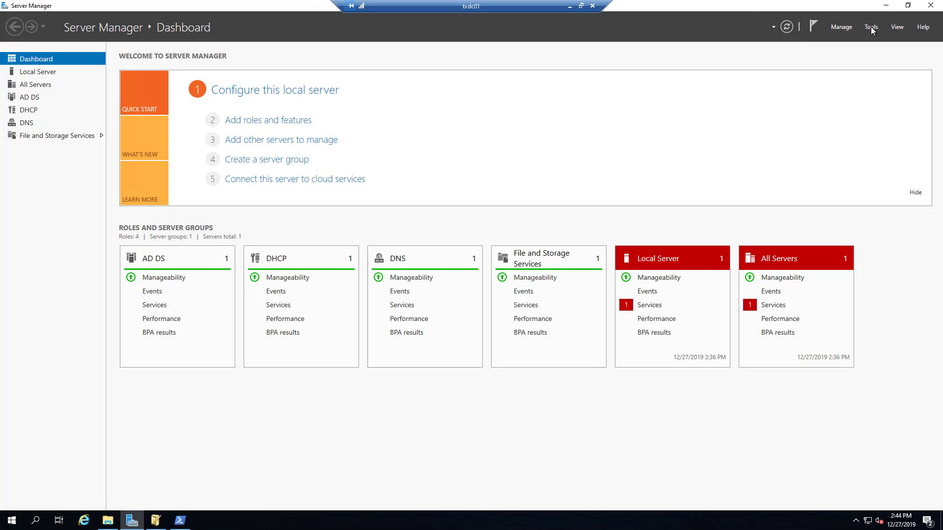
{"action": "left_click", "coordinate": [871, 28]}
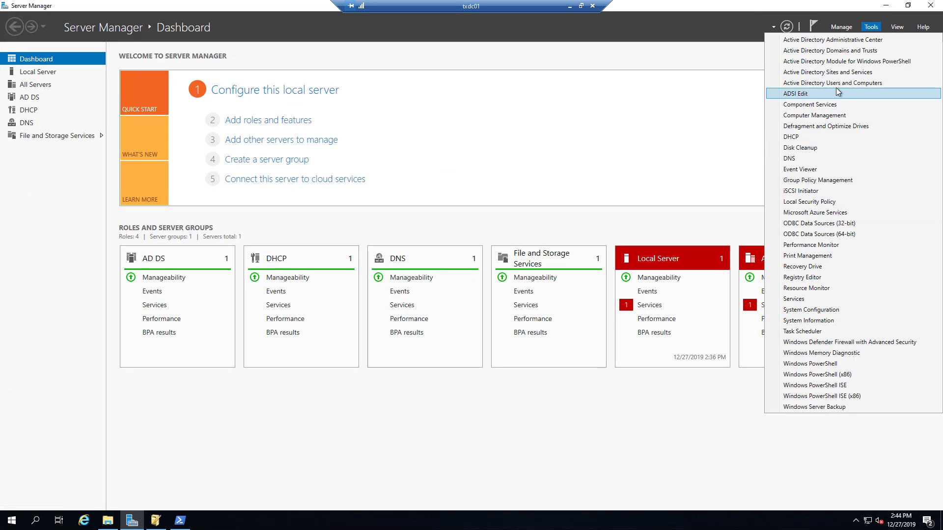
{"action": "left_click", "coordinate": [834, 75]}
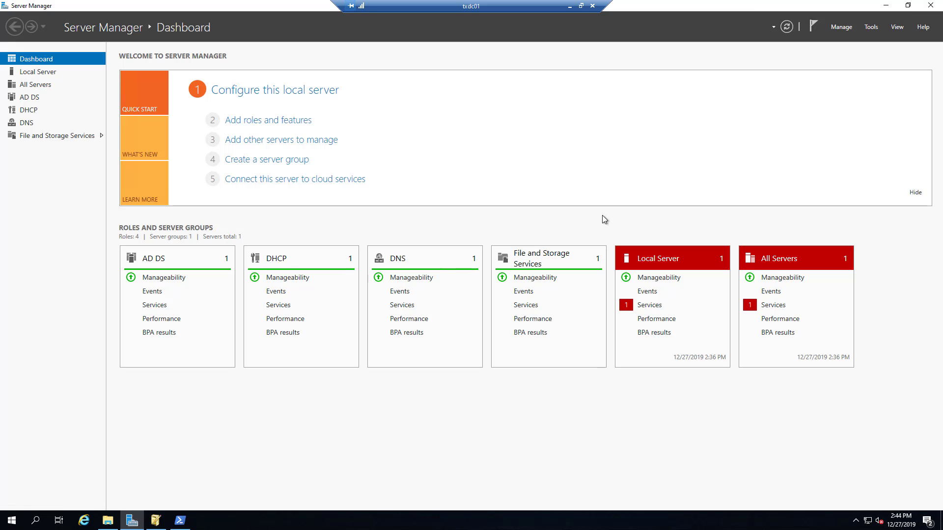
{"action": "left_click", "coordinate": [871, 27]}
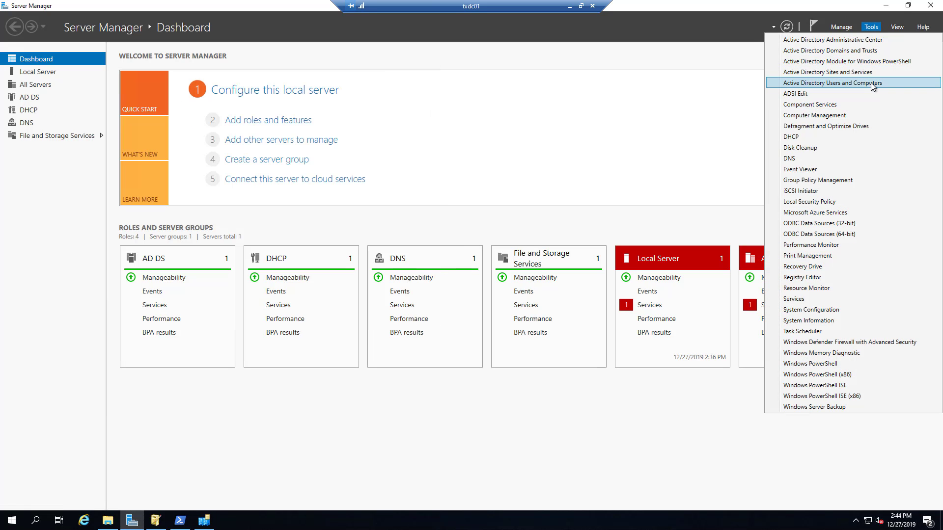
{"action": "left_click", "coordinate": [864, 83]}
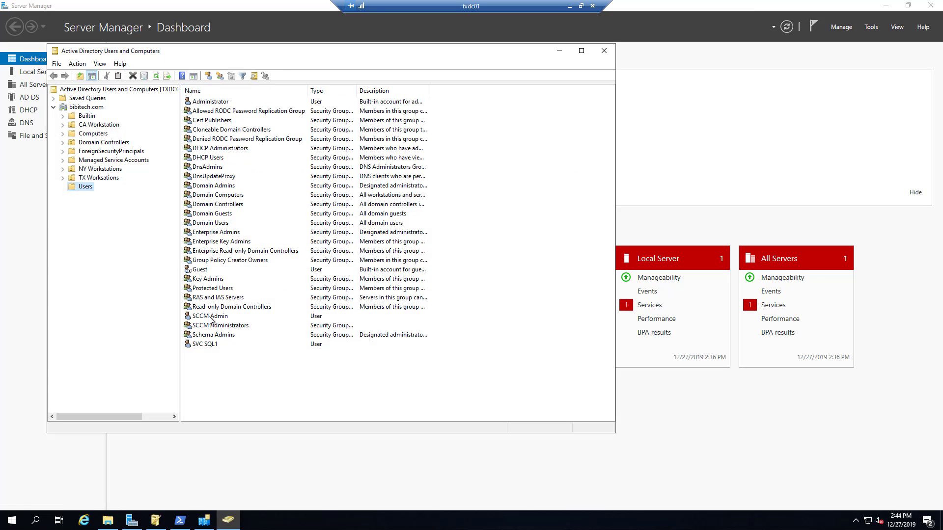
{"action": "left_click", "coordinate": [233, 319]}
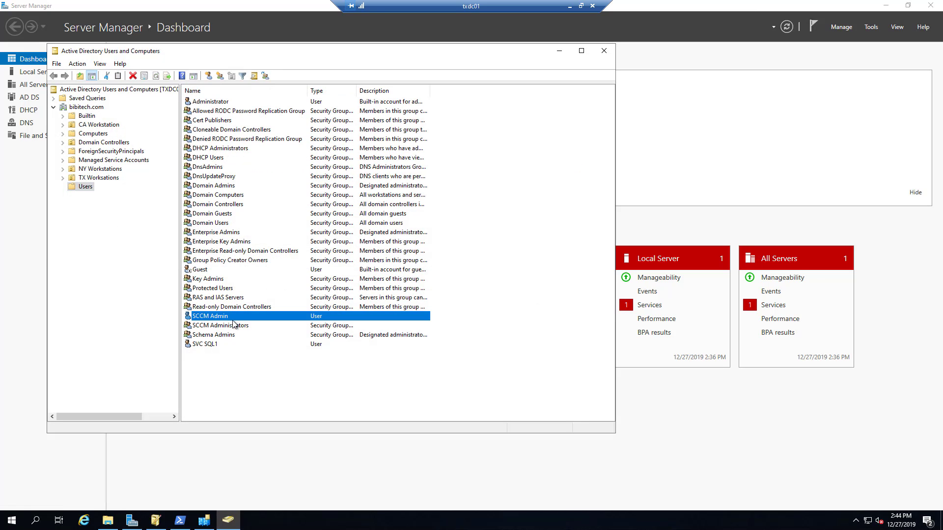
{"action": "left_click", "coordinate": [201, 327]}
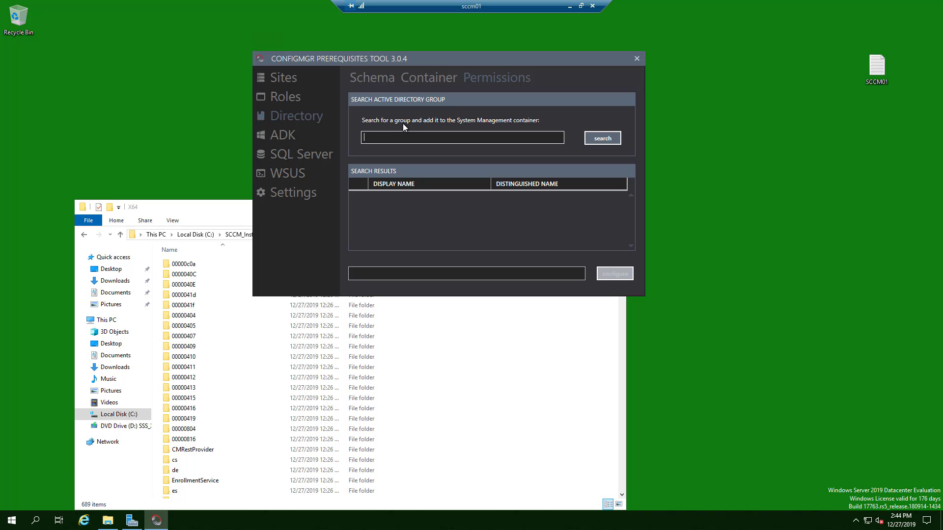
- Switch to sccm01 and search Active Directory for the "sccm" group for the System Management container
{"action": "left_click", "coordinate": [426, 136]}
{"action": "type", "text": "sccm"}
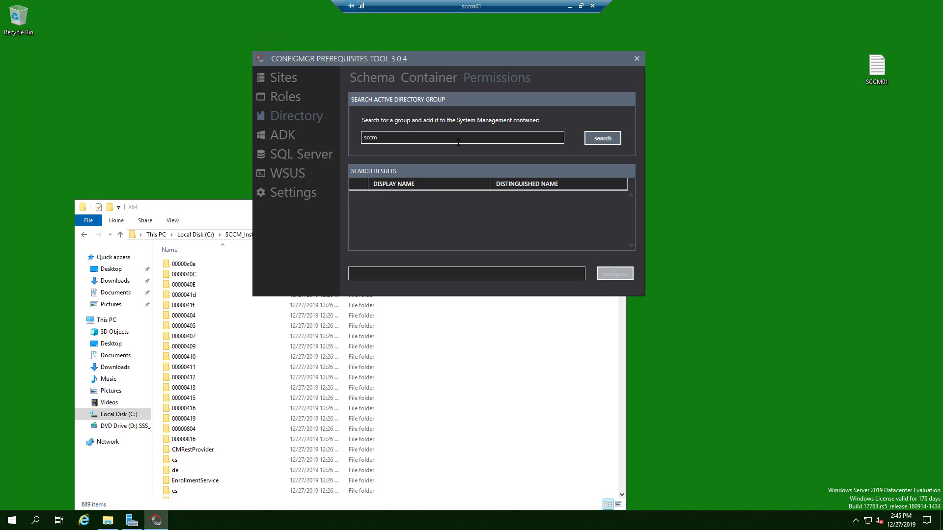
{"action": "left_click", "coordinate": [606, 141]}
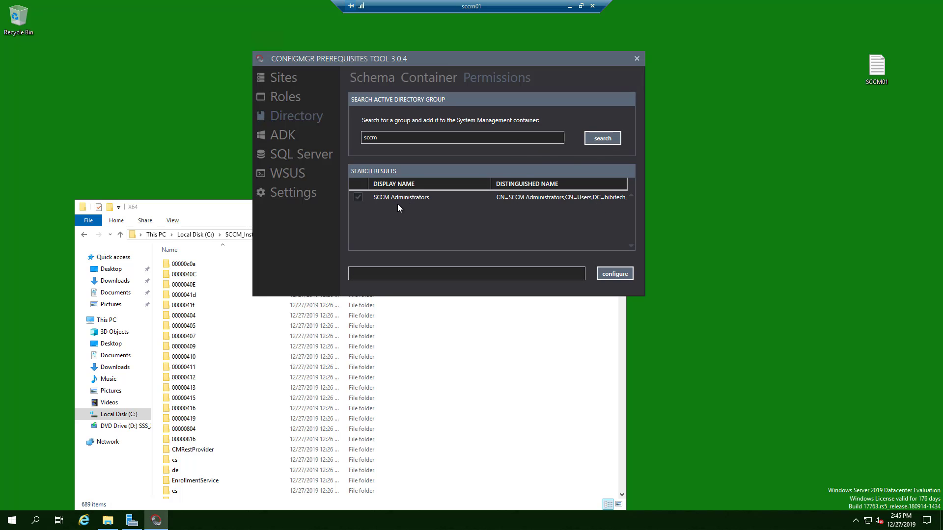
- Grant the SCCM Administrators group permissions on the System Management container and dismiss the resulting message
{"action": "left_click", "coordinate": [615, 273]}
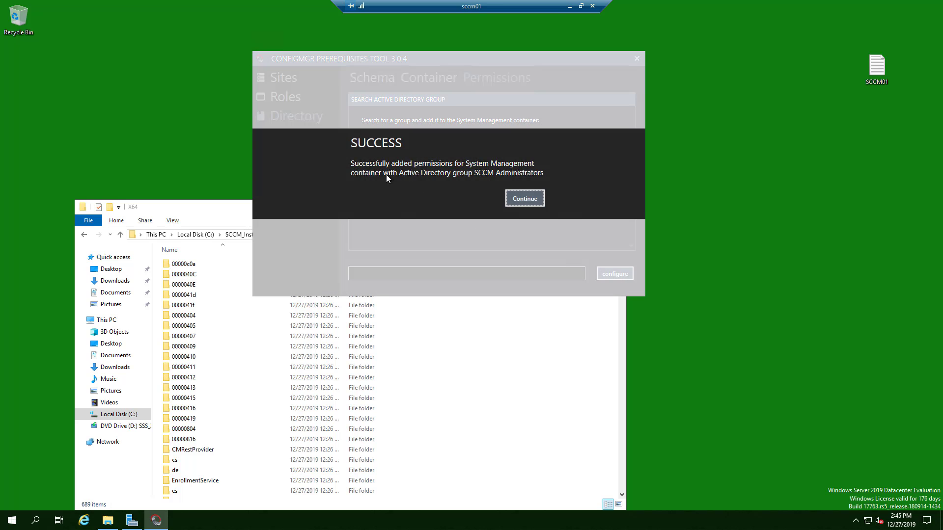
{"action": "left_click", "coordinate": [534, 201]}
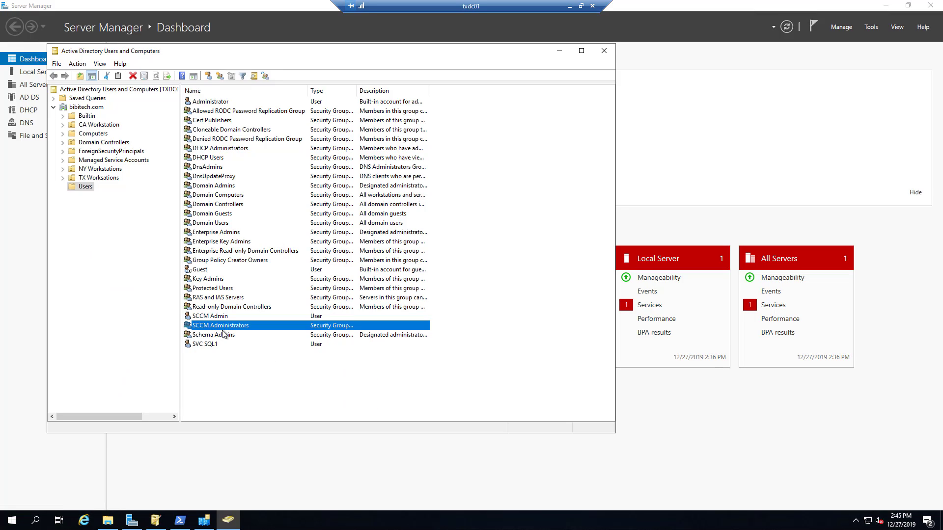
- Switch to txdc01, view the properties of the Users container without changes, and close Active Directory Users and Computers
{"action": "left_click", "coordinate": [93, 186]}
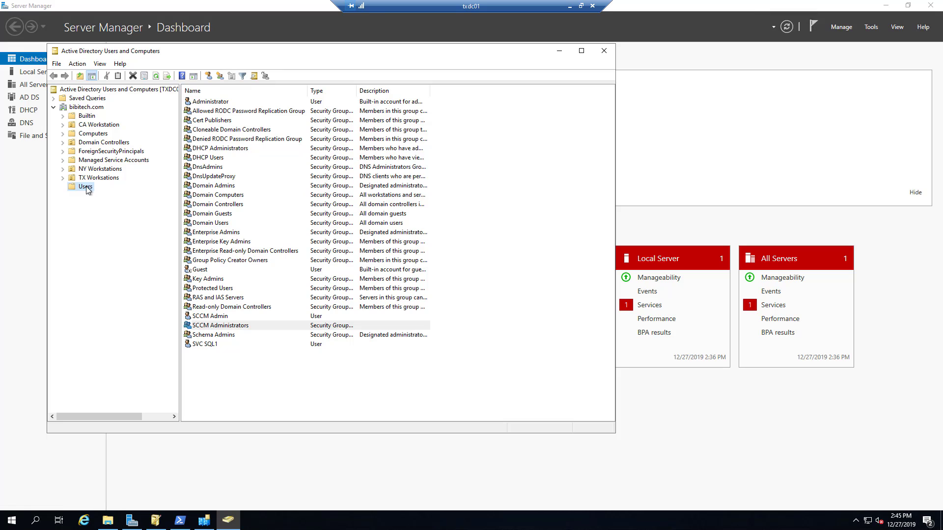
{"action": "right_click", "coordinate": [93, 186]}
{"action": "left_click", "coordinate": [122, 284]}
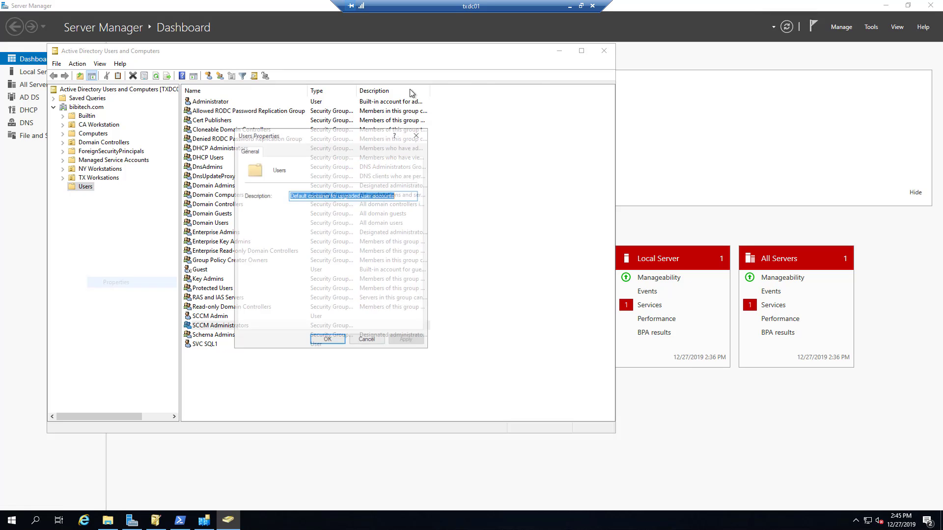
{"action": "left_click", "coordinate": [357, 342]}
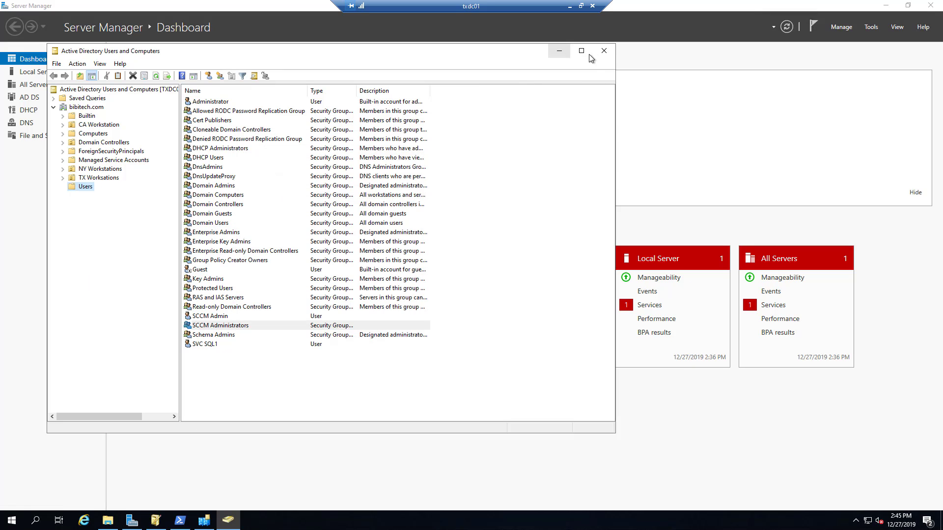
{"action": "left_click", "coordinate": [605, 53]}
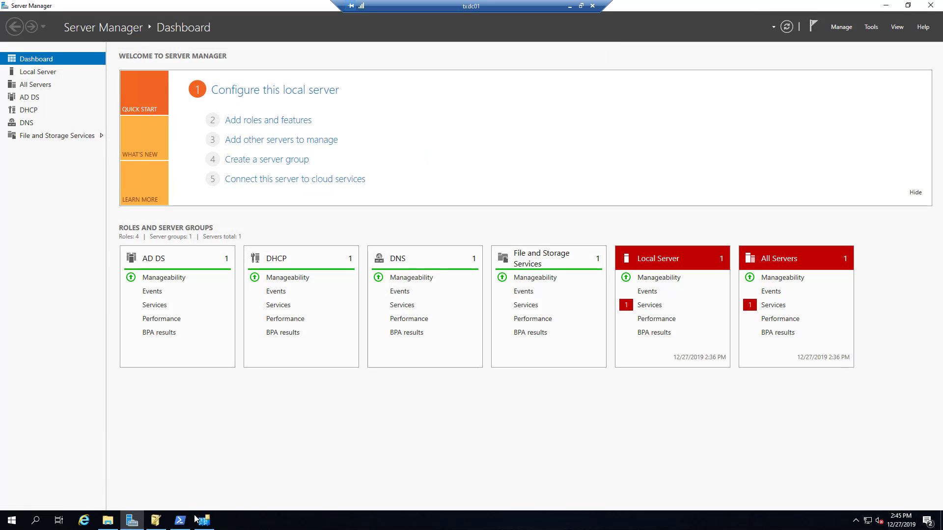
- Bring up the Active Directory Sites and Services window on txdc01
{"action": "left_click", "coordinate": [206, 524]}
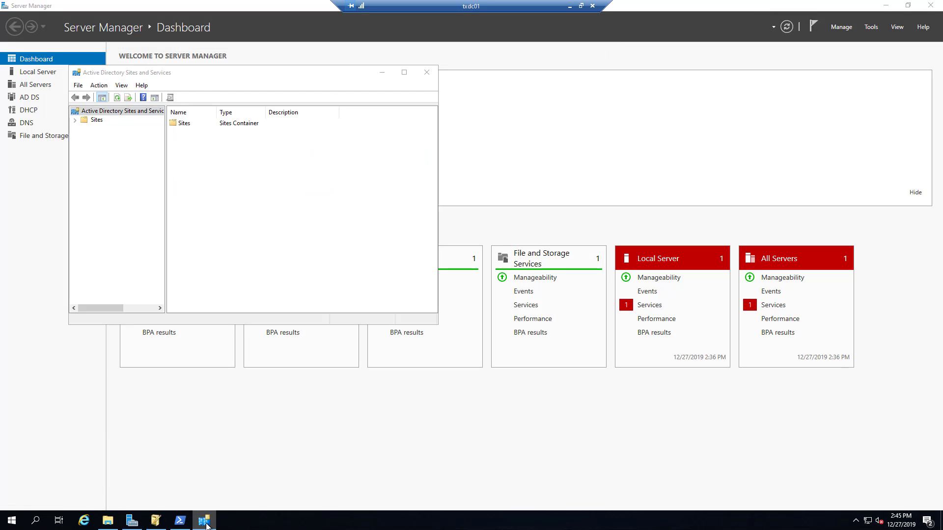
{"action": "left_click", "coordinate": [205, 522]}
{"action": "left_click", "coordinate": [204, 522]}
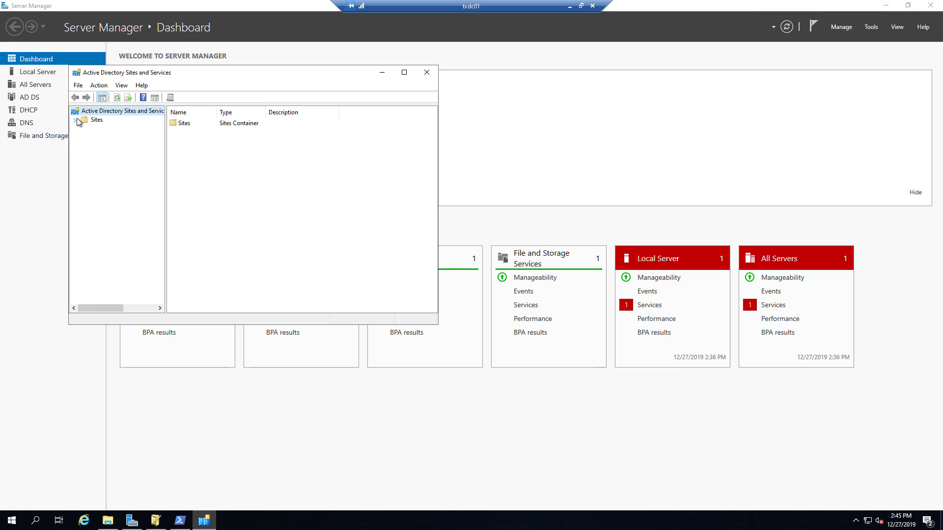
- Close Active Directory Sites and Services, clear Server Manager away, and refresh the System Management container in ADSI Edit
{"action": "left_click", "coordinate": [427, 72]}
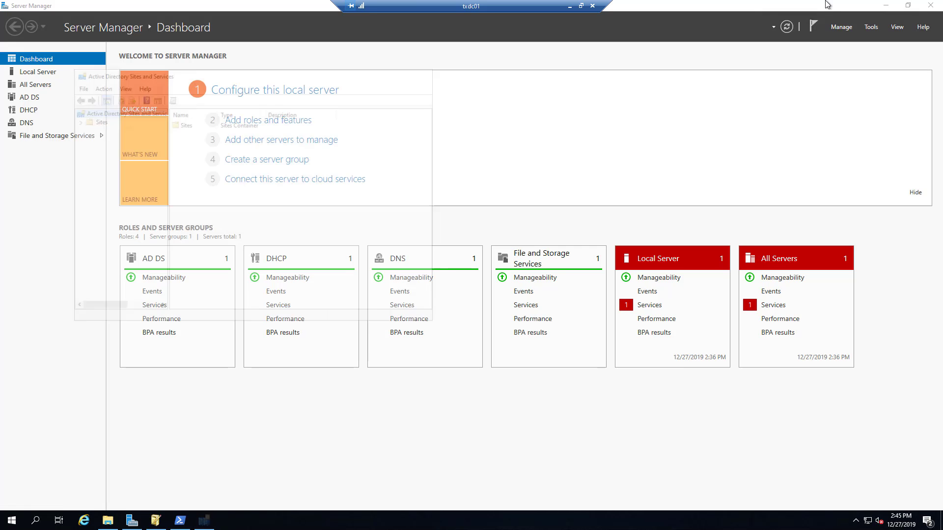
{"action": "left_click", "coordinate": [885, 5]}
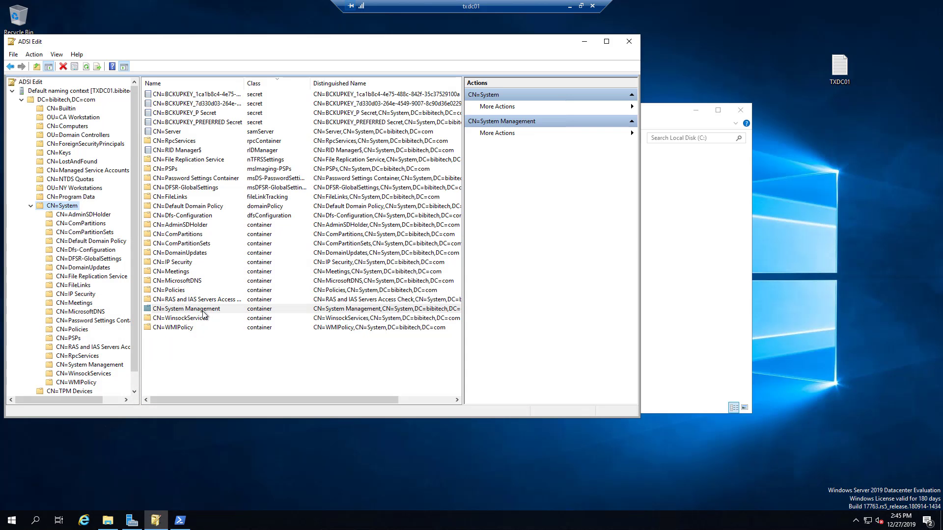
{"action": "right_click", "coordinate": [203, 311]}
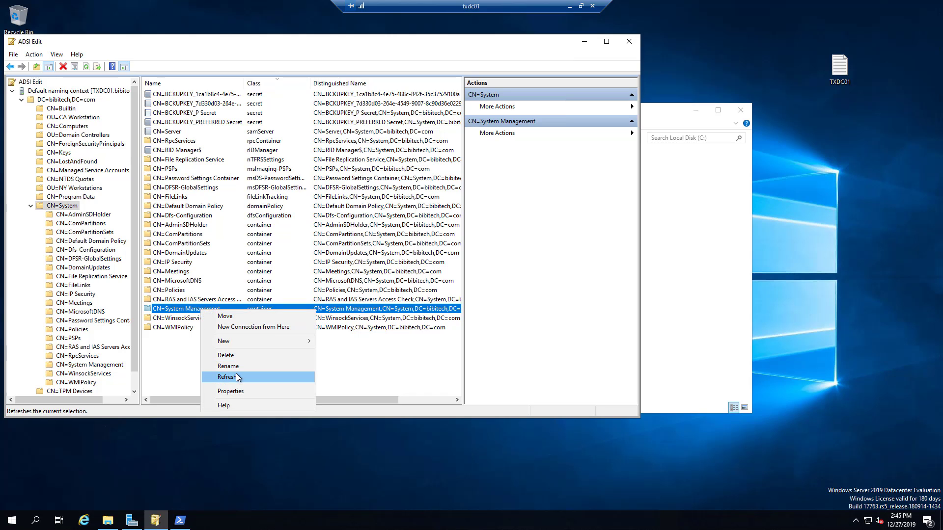
{"action": "left_click", "coordinate": [237, 377]}
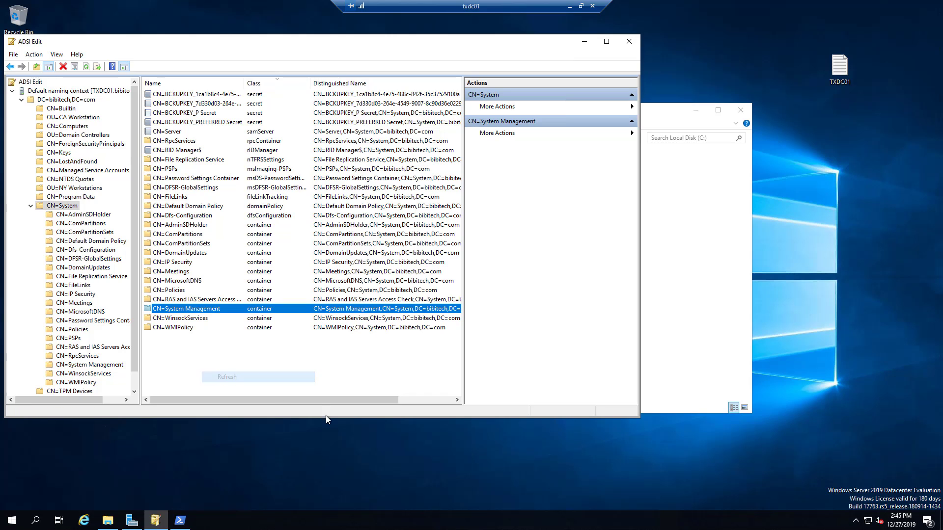
- Check the SCCM Administrators group's permissions in the System Management container's security properties, and put ADSI Edit away
{"action": "right_click", "coordinate": [206, 314]}
{"action": "left_click", "coordinate": [261, 393]}
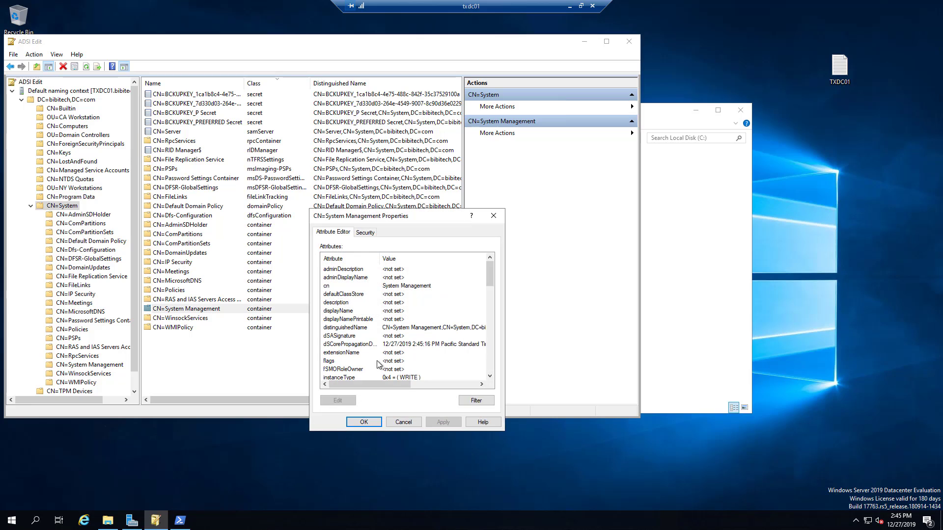
{"action": "left_click", "coordinate": [368, 233]}
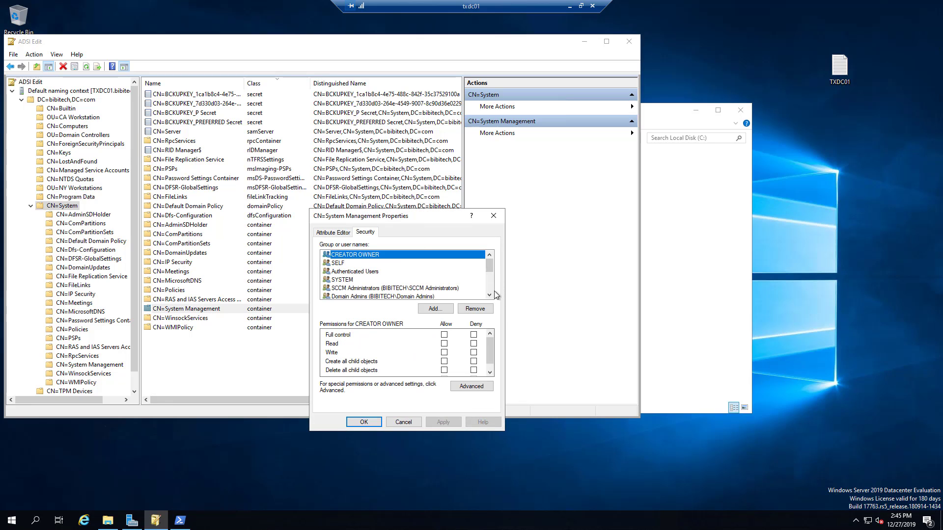
{"action": "left_click", "coordinate": [342, 289]}
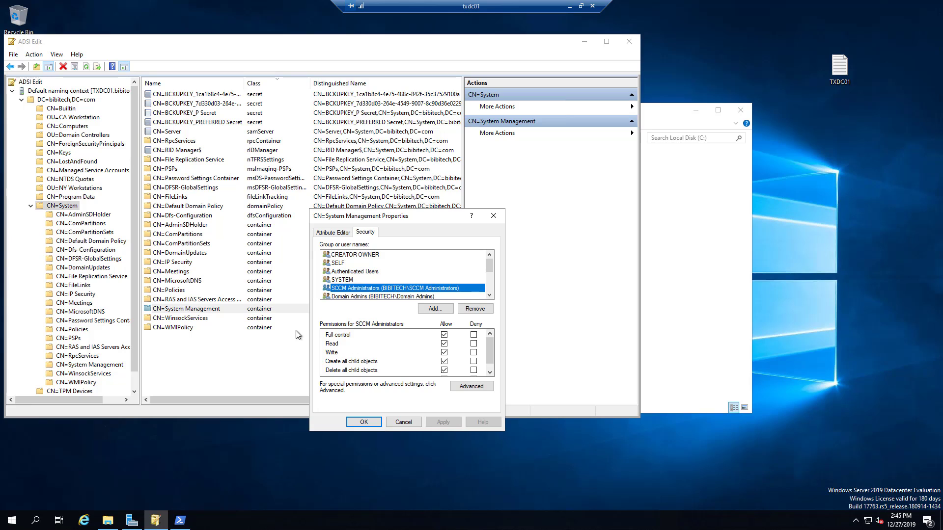
{"action": "left_click", "coordinate": [376, 422]}
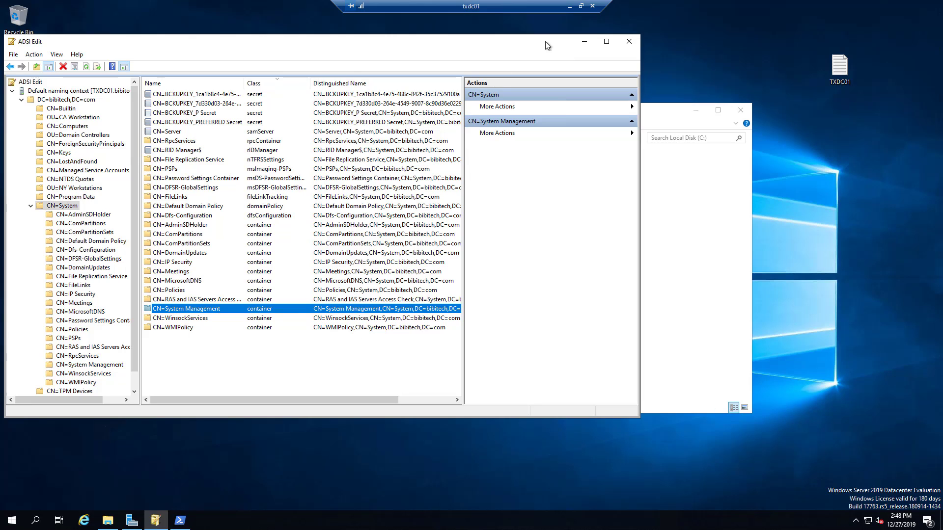
{"action": "left_click", "coordinate": [584, 41]}
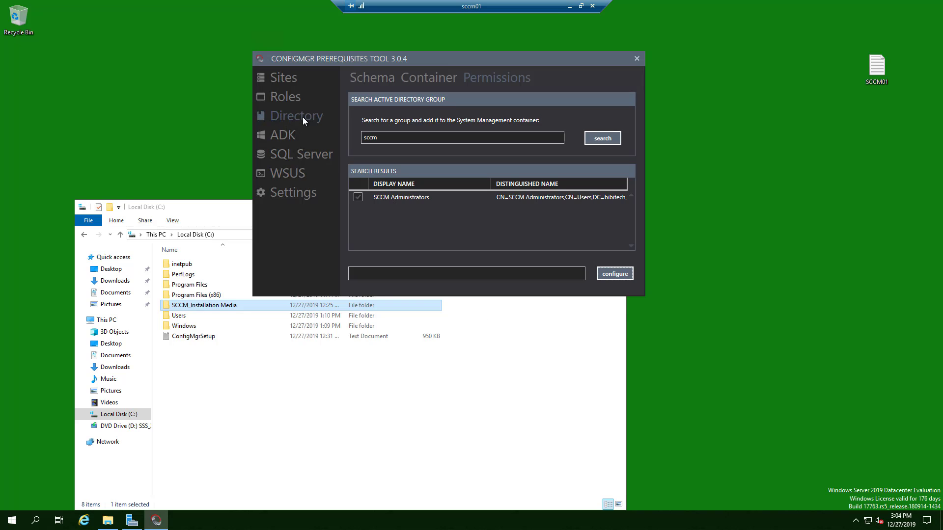
- Load the Windows ADK versions on sccm01, then download and install Windows 10 ADK version 1903 using C:\Windows\Temp
{"action": "left_click", "coordinate": [282, 134]}
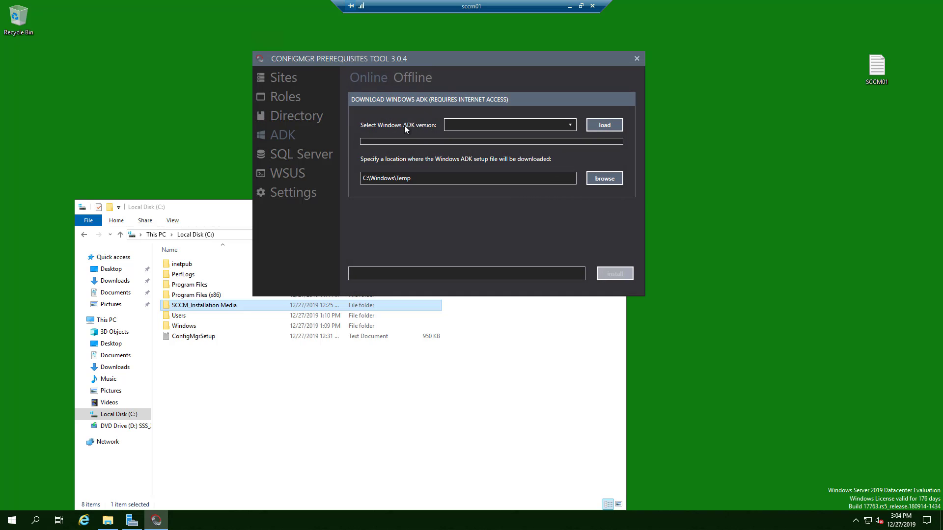
{"action": "left_click", "coordinate": [618, 126]}
{"action": "left_click", "coordinate": [609, 124]}
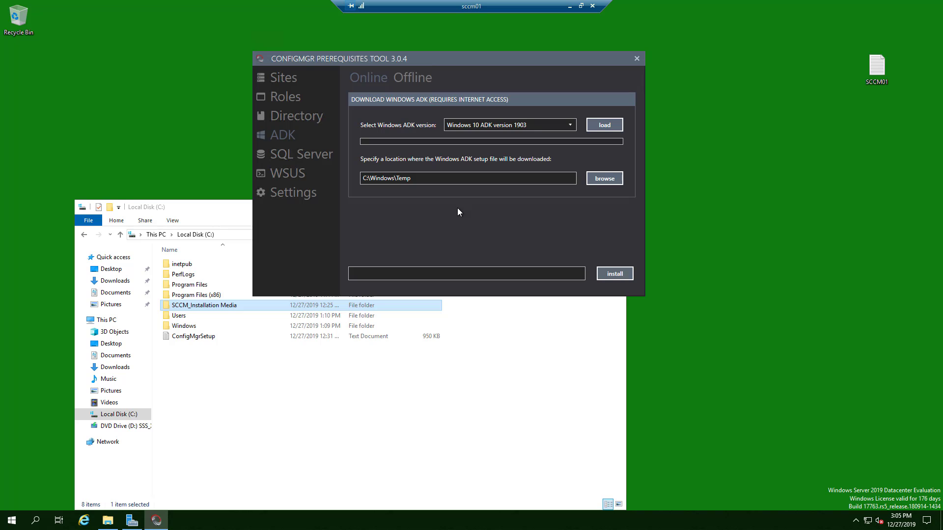
{"action": "left_click", "coordinate": [614, 275]}
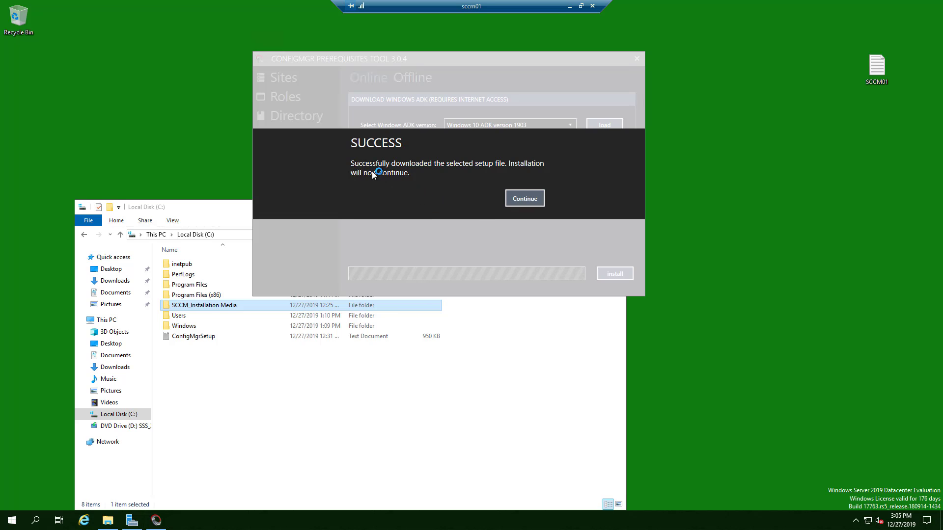
{"action": "left_click", "coordinate": [523, 200]}
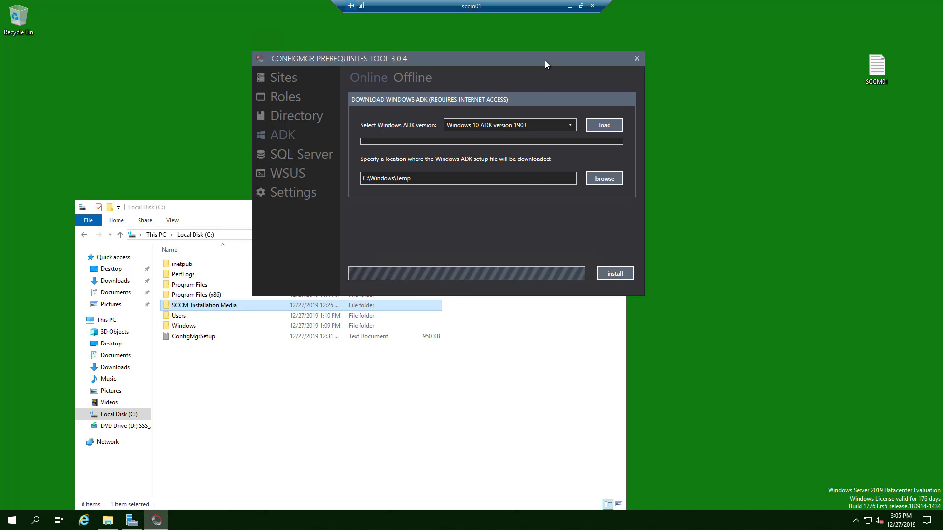
- Create a folder named "WinPe AddOn" inside C:\SCCM_Installation Media and open it
{"action": "left_click_drag", "start_coordinate": [544, 60], "coordinate": [344, 43]}
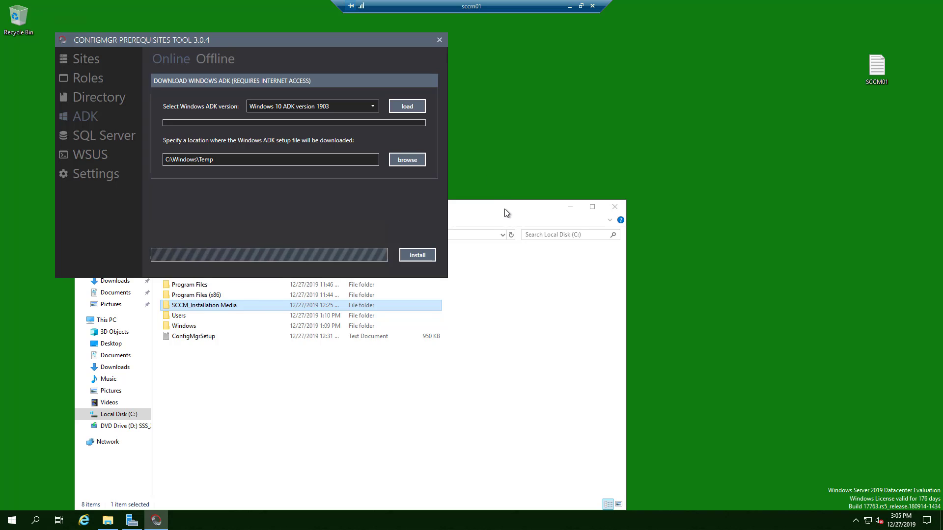
{"action": "left_click_drag", "start_coordinate": [507, 210], "coordinate": [733, 204]}
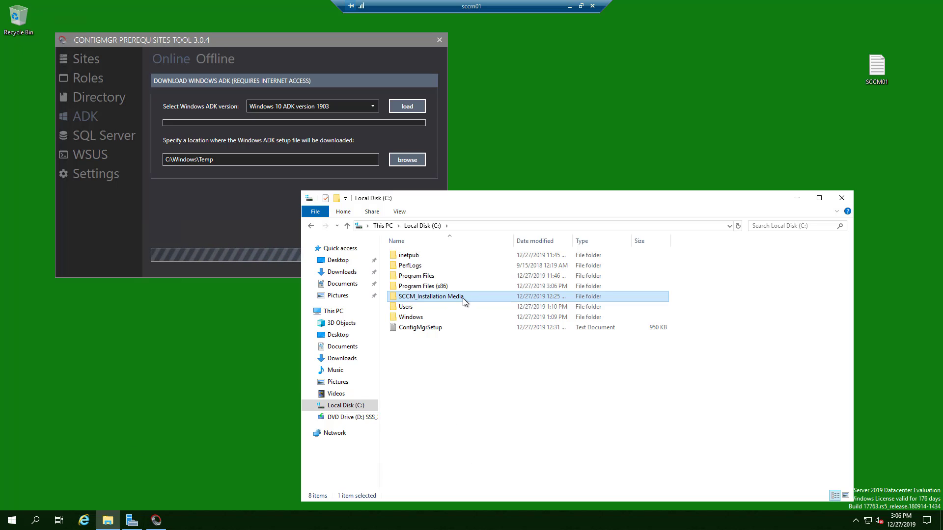
{"action": "left_click", "coordinate": [432, 297]}
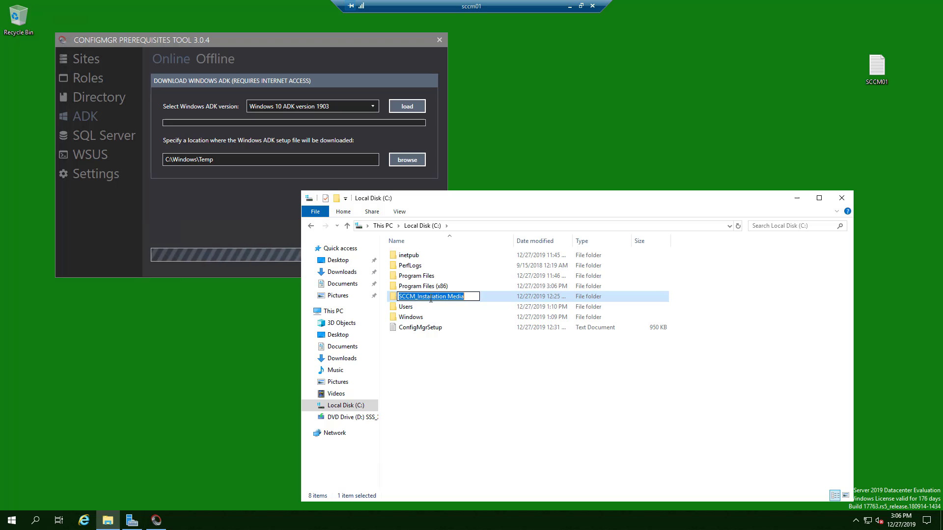
{"action": "double_click", "coordinate": [396, 301]}
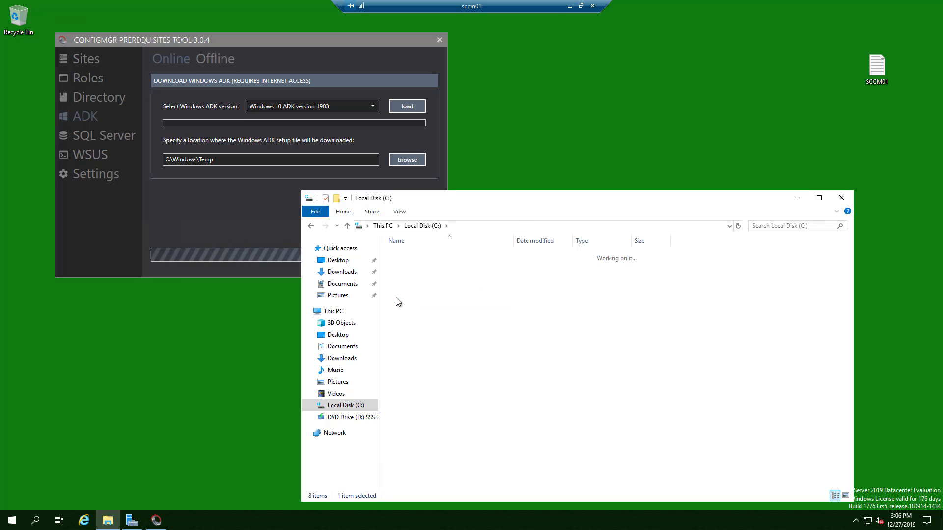
{"action": "right_click", "coordinate": [437, 378]}
{"action": "mouse_move", "coordinate": [479, 356]}
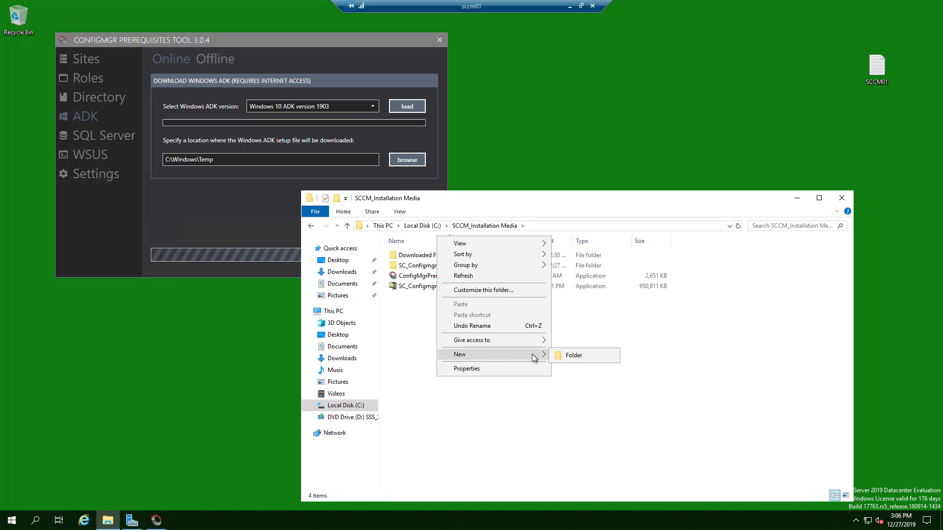
{"action": "left_click", "coordinate": [581, 356]}
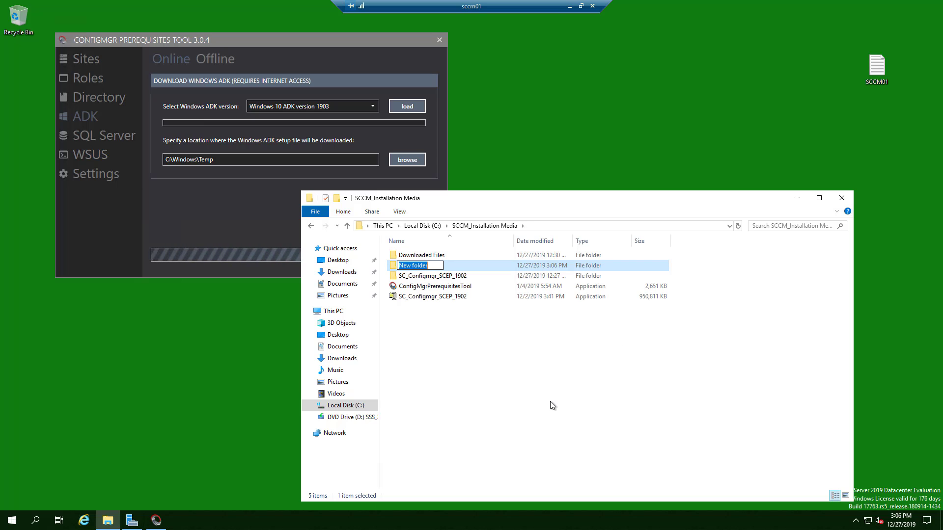
{"action": "type", "text": "WinPe"}
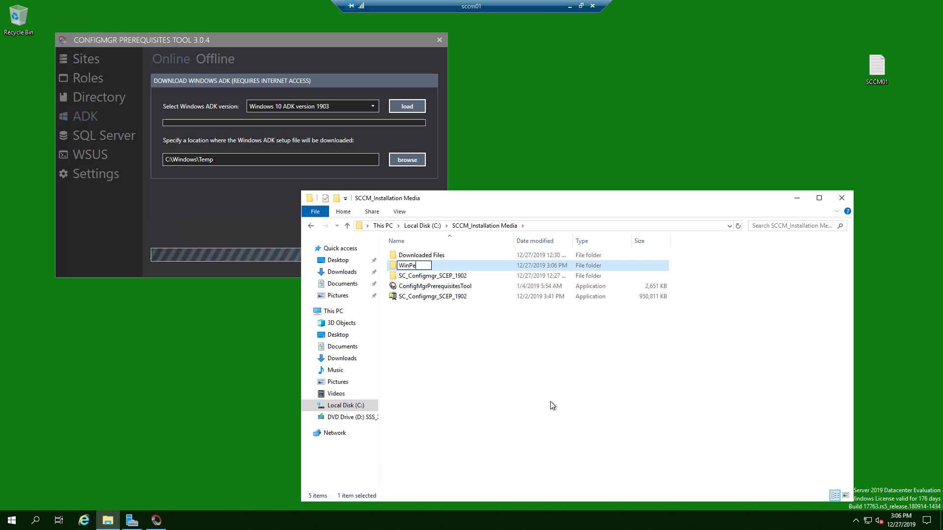
{"action": "type", "text": " AddOn"}
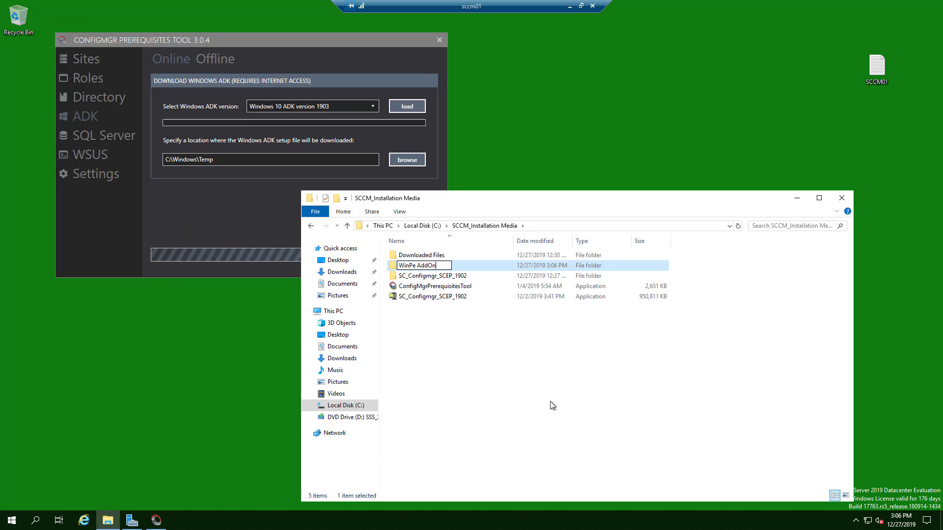
{"action": "key", "text": "Return"}
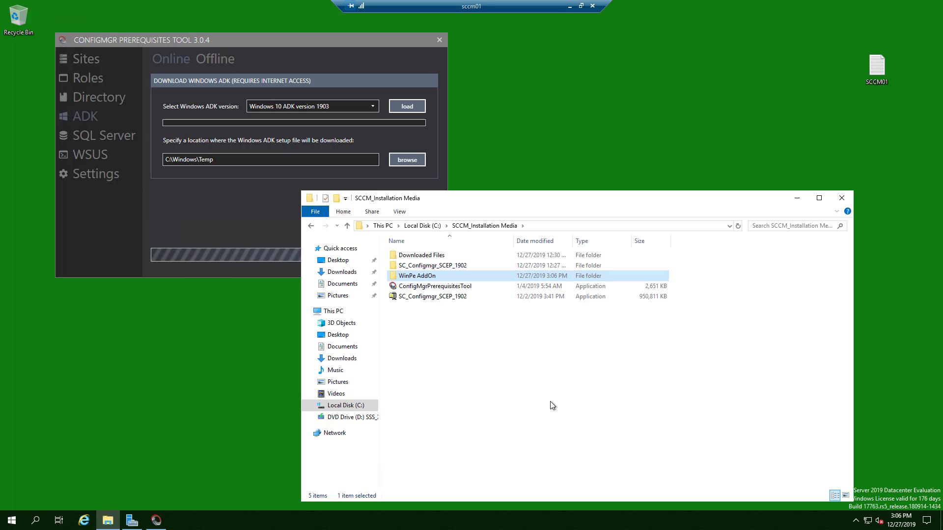
{"action": "left_click", "coordinate": [551, 404]}
{"action": "double_click", "coordinate": [439, 276]}
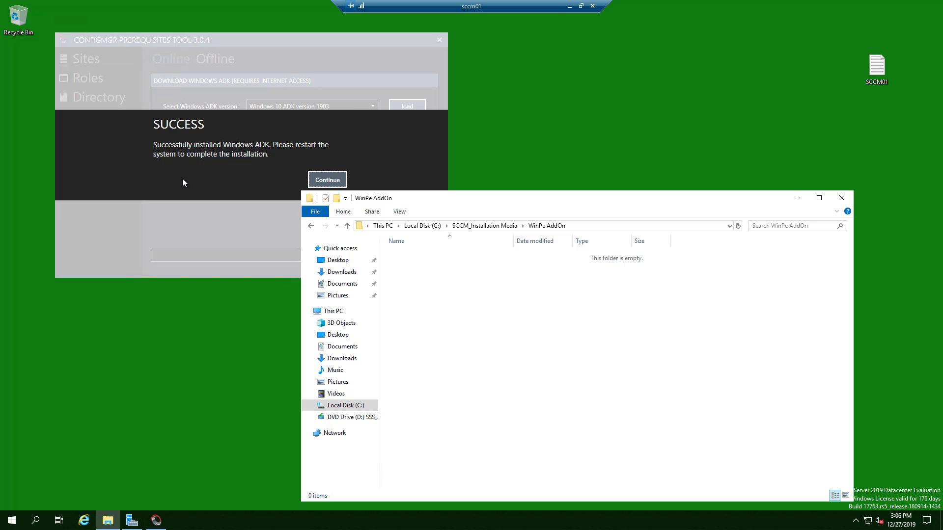
- Acknowledge the finished Windows ADK installation and restart the sccm01 server
{"action": "left_click", "coordinate": [322, 182]}
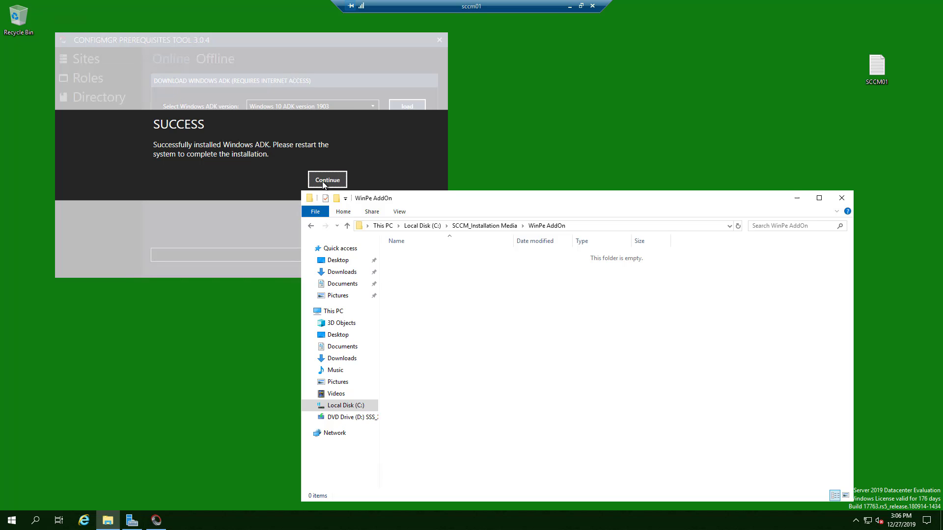
{"action": "left_click", "coordinate": [323, 182]}
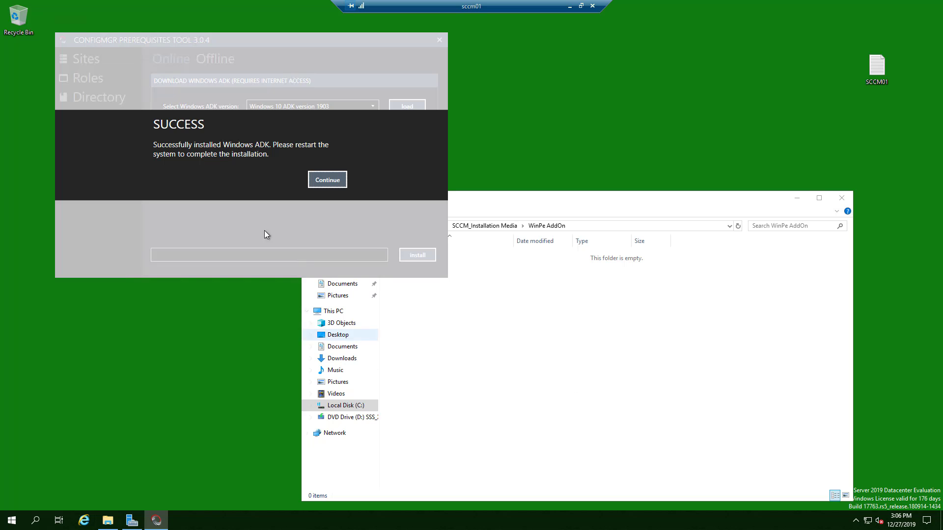
{"action": "left_click", "coordinate": [332, 181]}
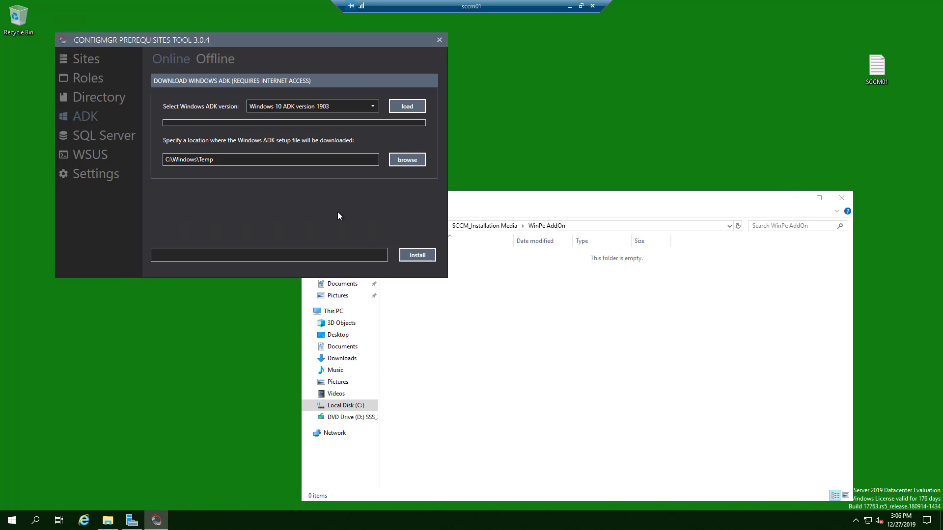
{"action": "left_click", "coordinate": [11, 521]}
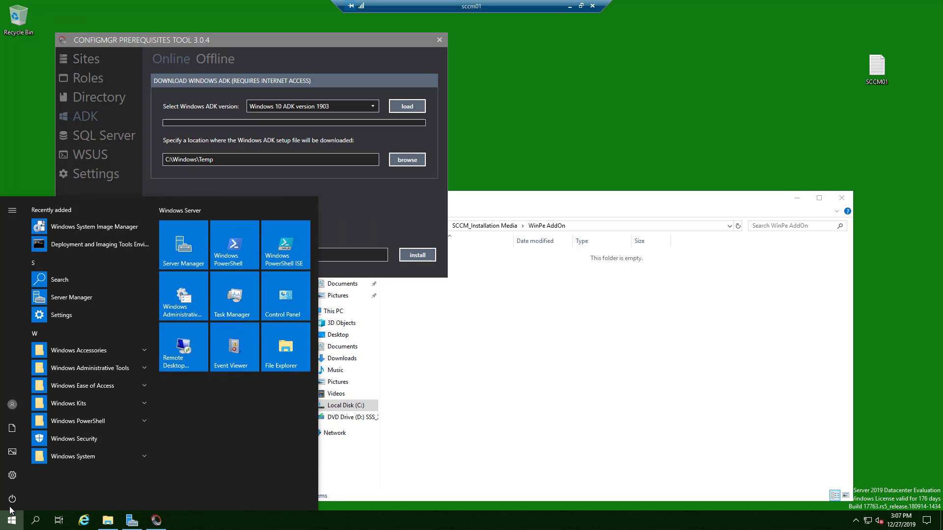
{"action": "left_click", "coordinate": [12, 499]}
{"action": "left_click", "coordinate": [28, 475]}
{"action": "left_click", "coordinate": [139, 467]}
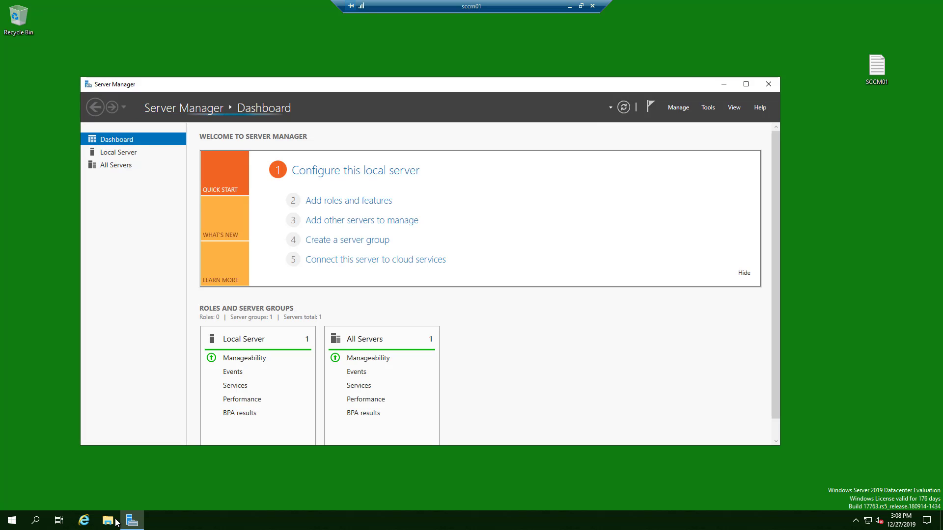
- Launch ConfigMgrPrerequisitesTool from C:\SCCM_Installation Media, open its ADK section, and move its window clear of the folder listing
{"action": "left_click", "coordinate": [723, 84]}
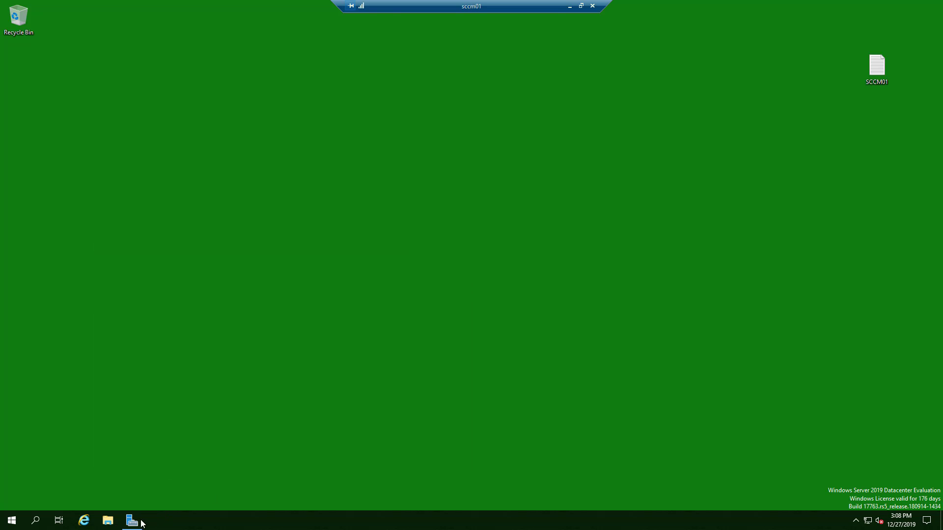
{"action": "left_click", "coordinate": [108, 520]}
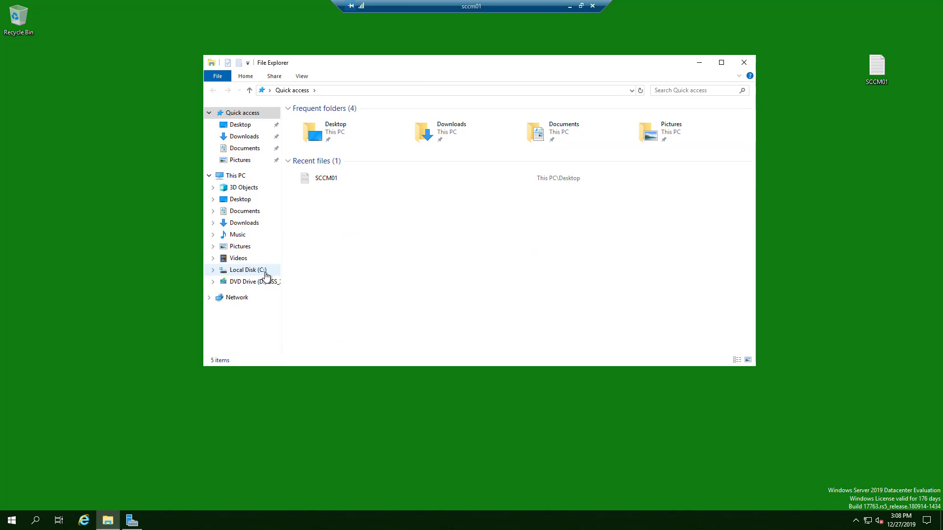
{"action": "left_click", "coordinate": [265, 271]}
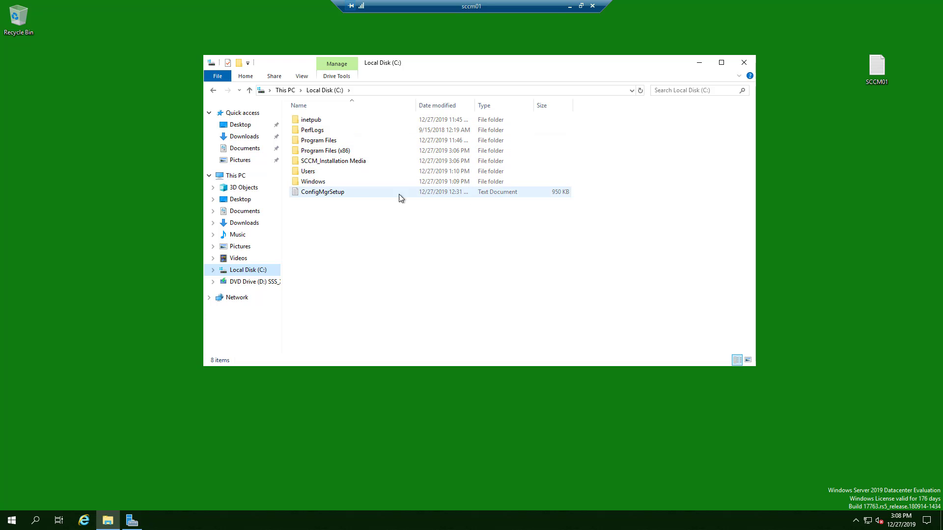
{"action": "double_click", "coordinate": [319, 161]}
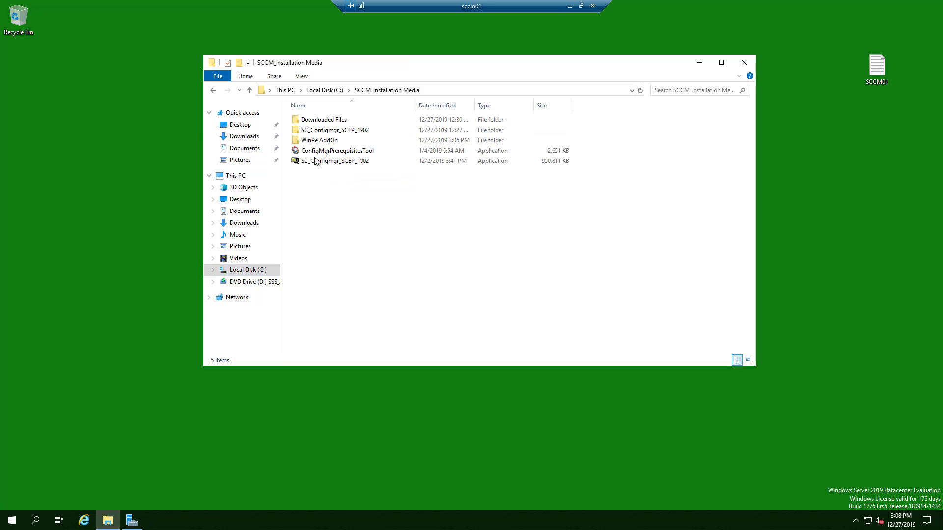
{"action": "double_click", "coordinate": [359, 153]}
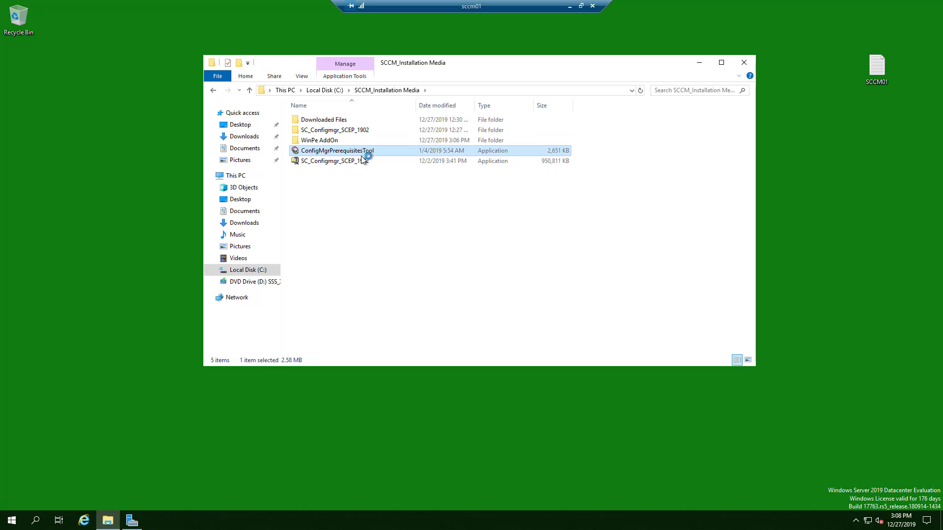
{"action": "left_click", "coordinate": [435, 329]}
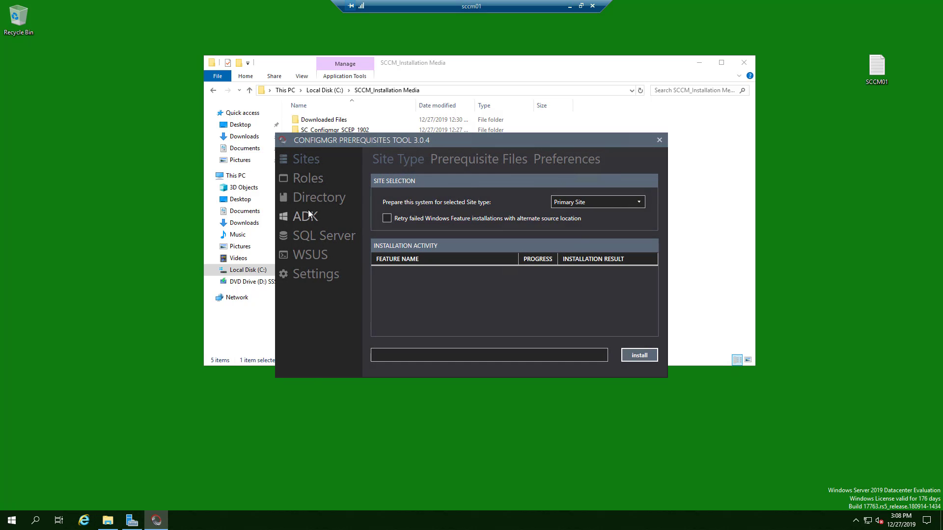
{"action": "left_click", "coordinate": [302, 217]}
{"action": "left_click_drag", "start_coordinate": [516, 140], "coordinate": [657, 208]}
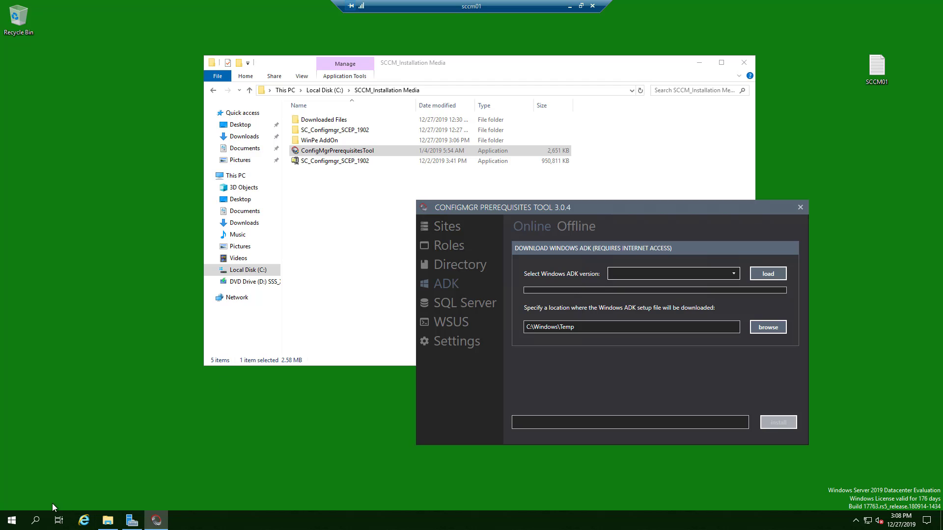
{"action": "left_click", "coordinate": [84, 521]}
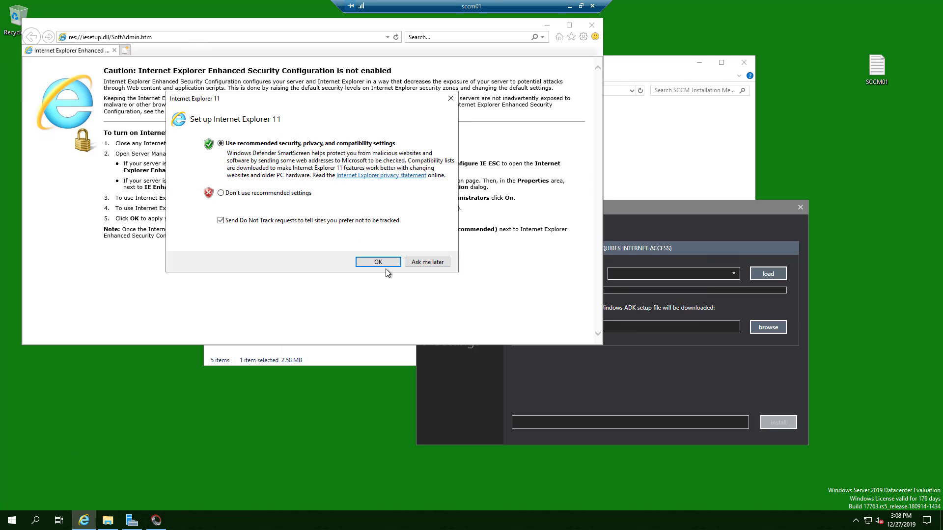
{"action": "left_click", "coordinate": [385, 265]}
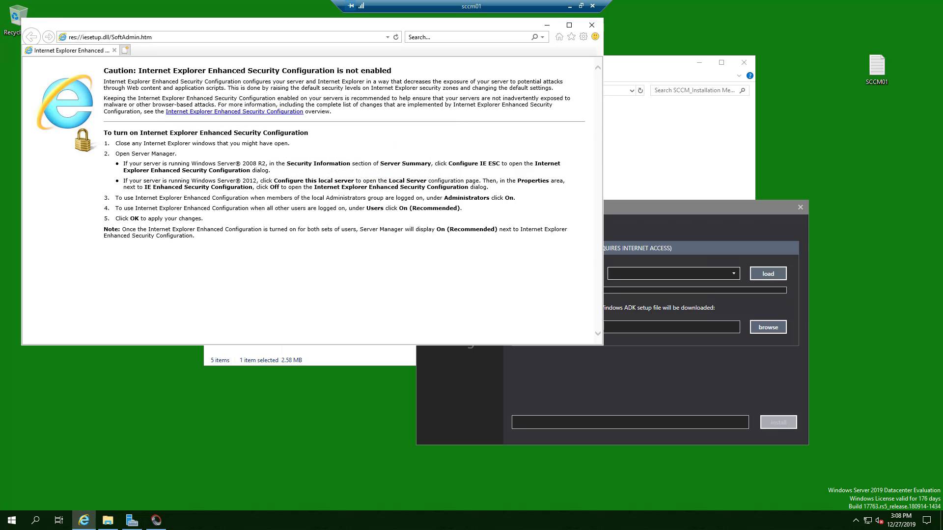
{"action": "left_click", "coordinate": [191, 37]}
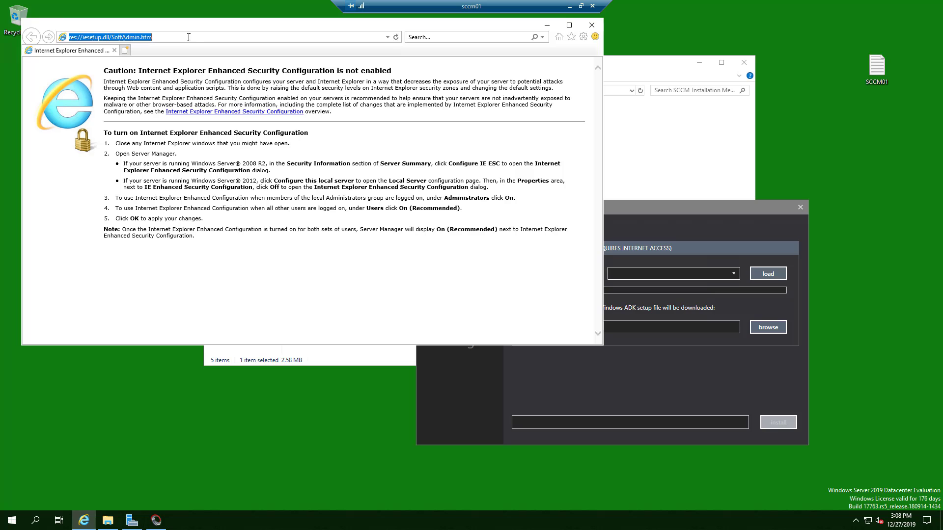
{"action": "type", "text": "https://docs.microsoft.com/en-us/windows-hardware/get-started/adk-install"}
{"action": "key", "text": "Return"}
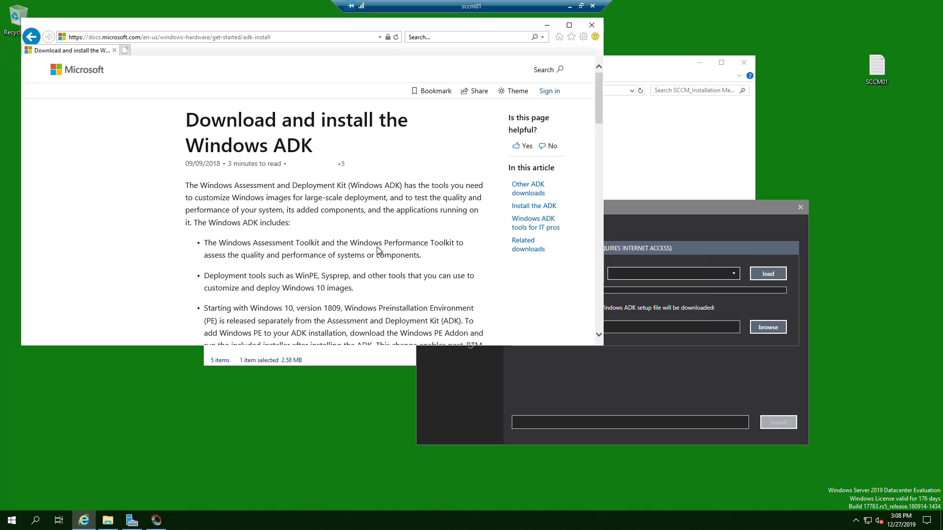
{"action": "scroll", "coordinate": [386, 245], "scroll_direction": "down", "scroll_amount": 3}
{"action": "scroll", "coordinate": [353, 299], "scroll_direction": "down", "scroll_amount": 3}
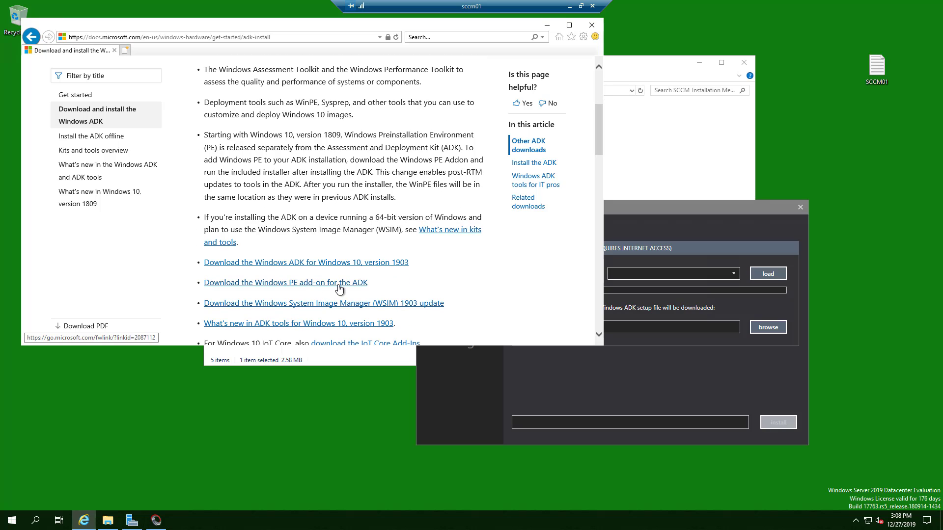
{"action": "left_click", "coordinate": [305, 39]}
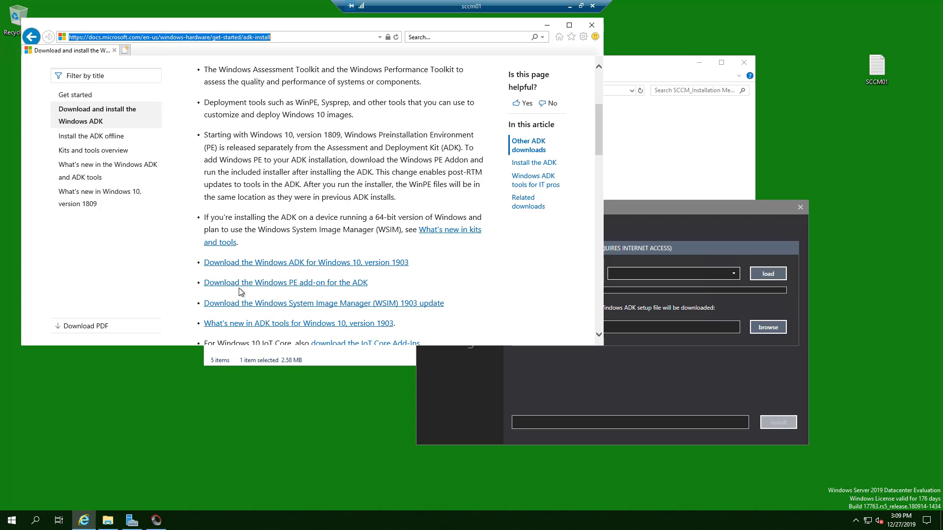
- Download the Windows PE add-on for the ADK and save adkwinpesetup in C:\SCCM_Installation Media\WinPe AddOn
{"action": "left_click", "coordinate": [259, 289]}
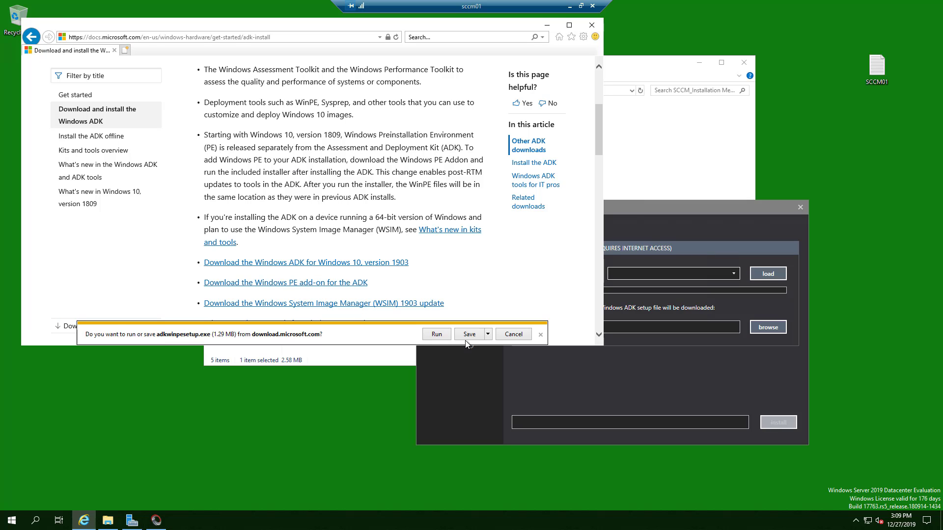
{"action": "left_click", "coordinate": [488, 334]}
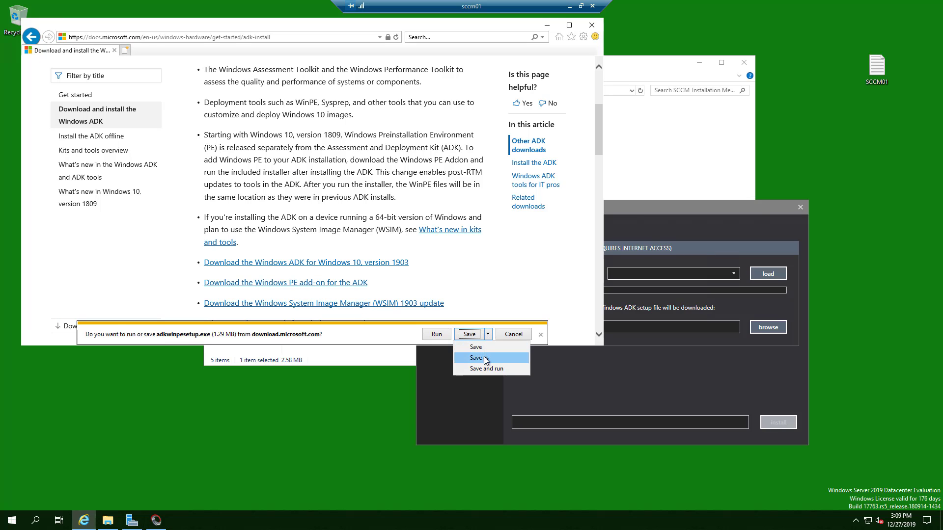
{"action": "left_click", "coordinate": [488, 358]}
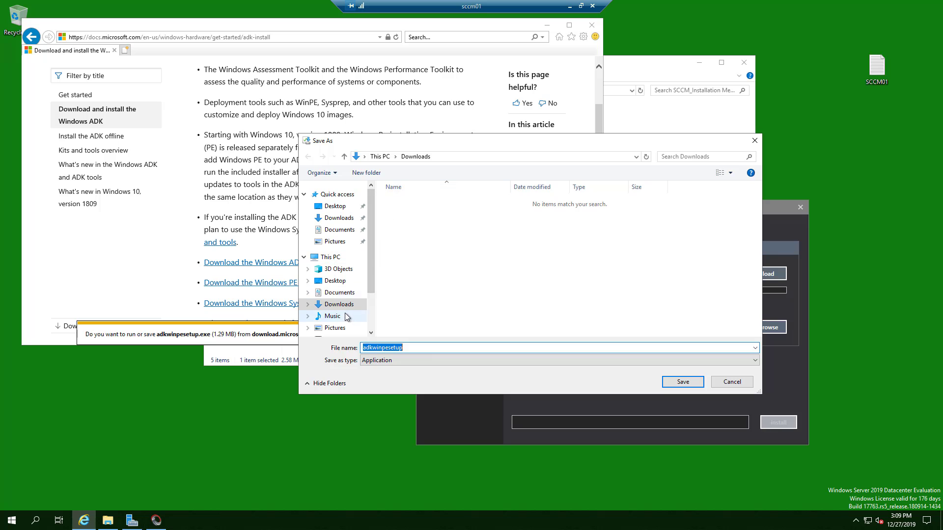
{"action": "left_click", "coordinate": [331, 257]}
{"action": "double_click", "coordinate": [412, 301]}
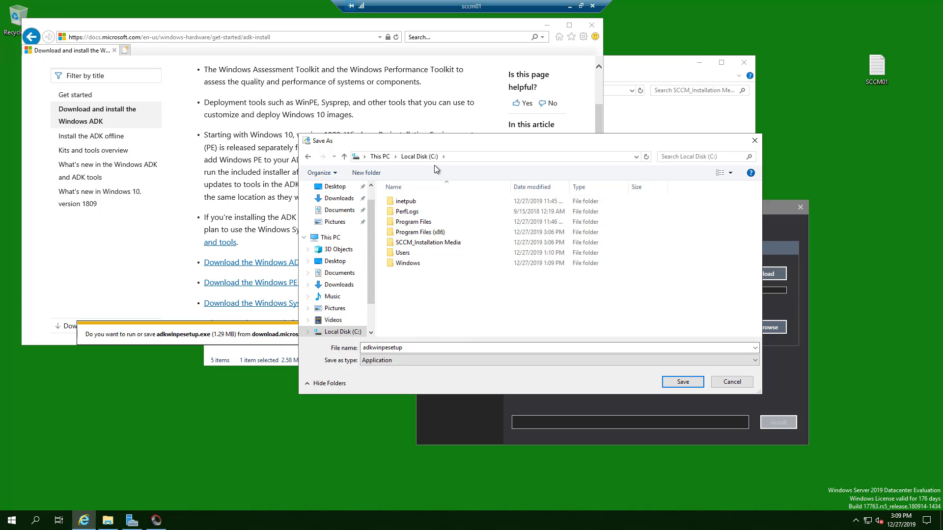
{"action": "double_click", "coordinate": [444, 243]}
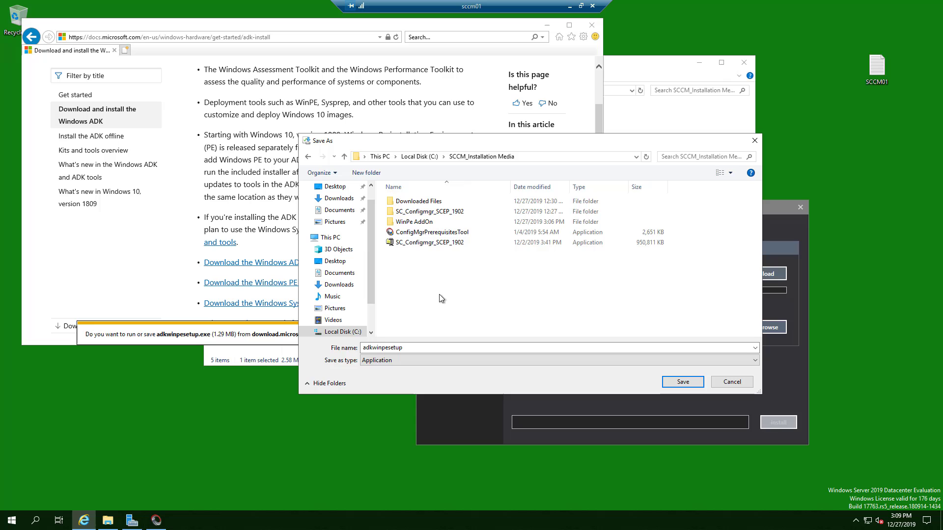
{"action": "double_click", "coordinate": [439, 222]}
{"action": "left_click", "coordinate": [683, 382]}
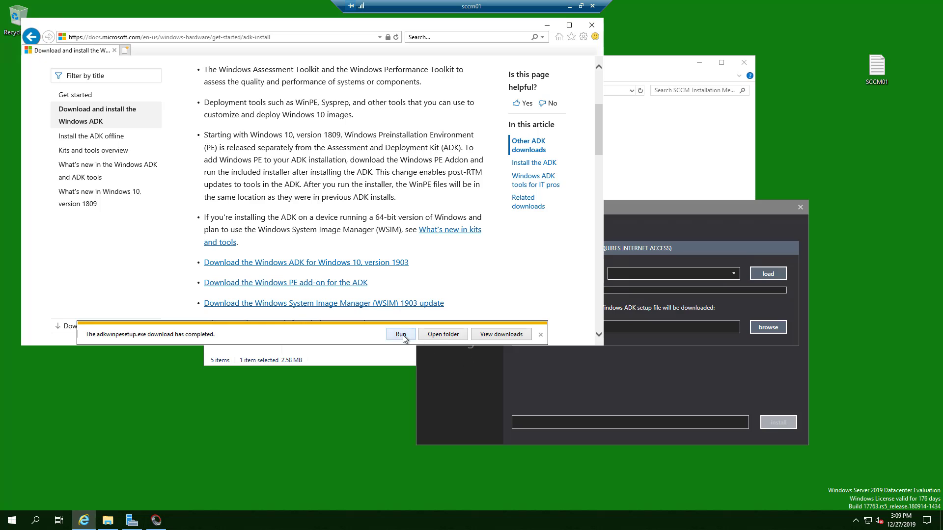
- Run adkwinpesetup and install Windows Preinstallation Environment on this computer, accepting the license with anonymous usage data set to No, and close the installer
{"action": "left_click", "coordinate": [404, 335]}
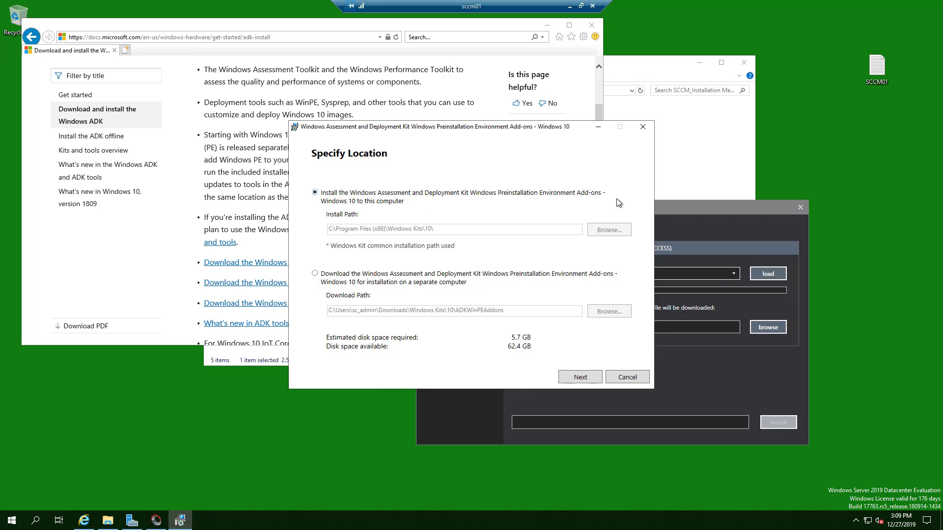
{"action": "left_click", "coordinate": [571, 379]}
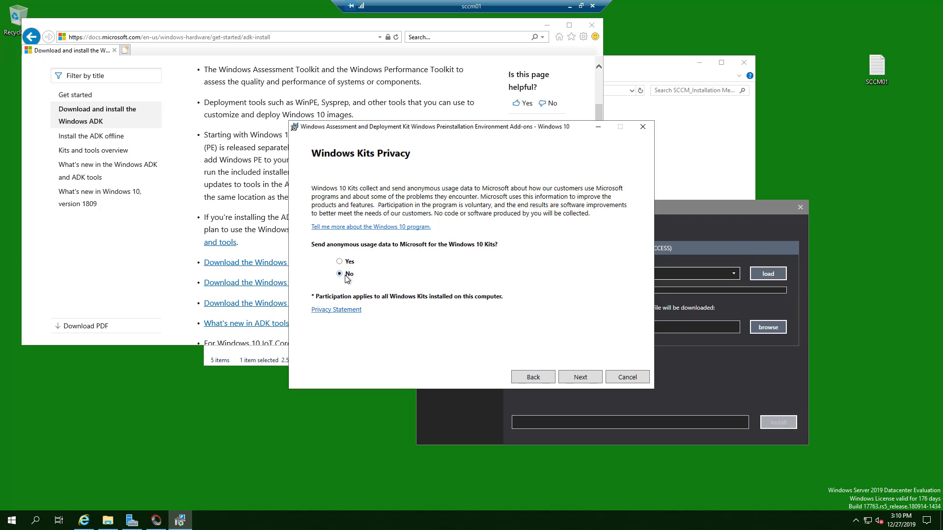
{"action": "left_click", "coordinate": [582, 379]}
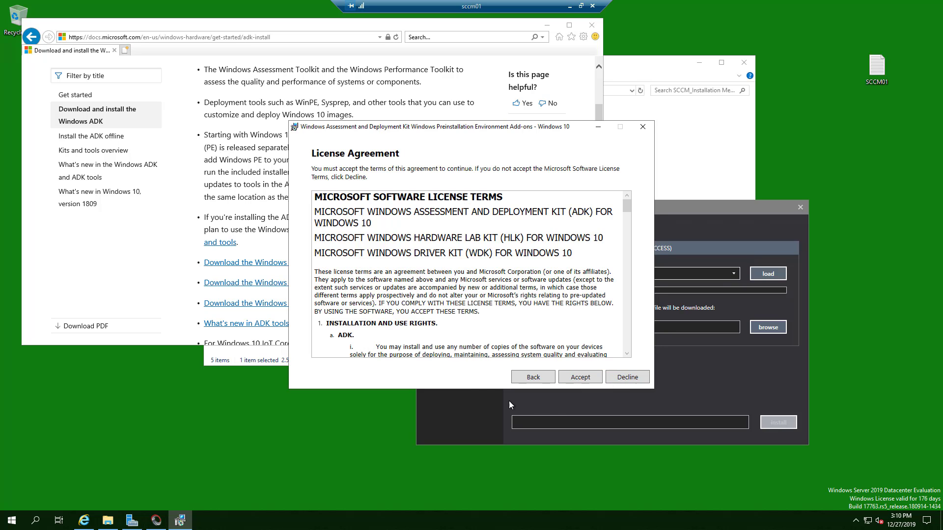
{"action": "scroll", "coordinate": [466, 254], "scroll_direction": "down", "scroll_amount": 15}
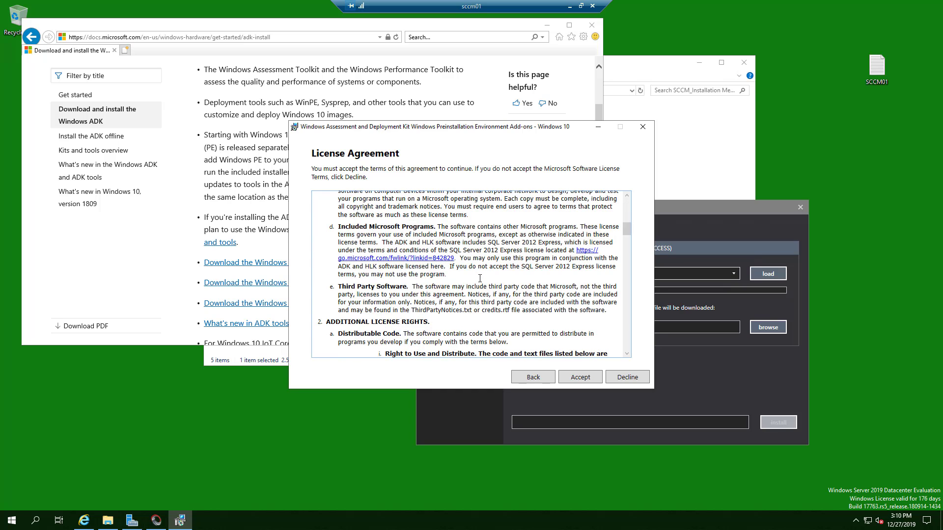
{"action": "left_click", "coordinate": [589, 382]}
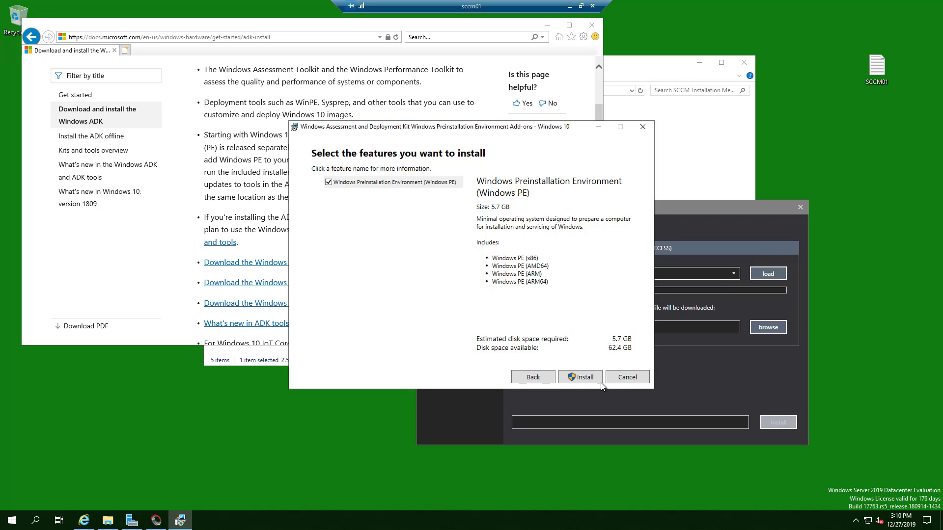
{"action": "left_click", "coordinate": [584, 378]}
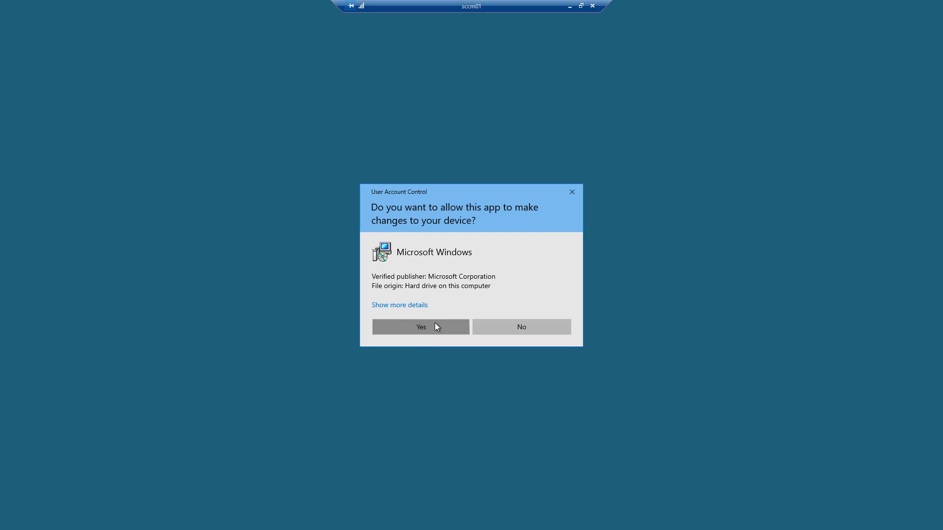
{"action": "left_click", "coordinate": [432, 327]}
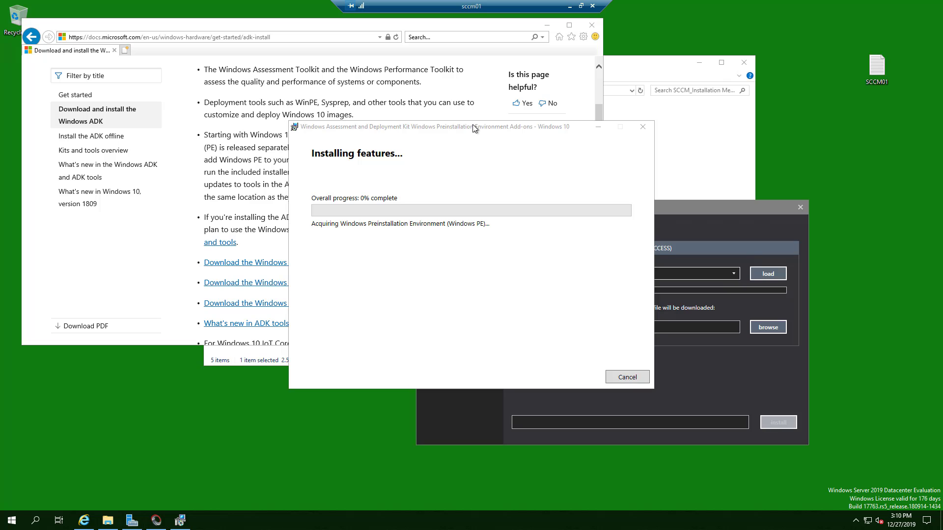
{"action": "left_click_drag", "start_coordinate": [473, 127], "coordinate": [338, 195]}
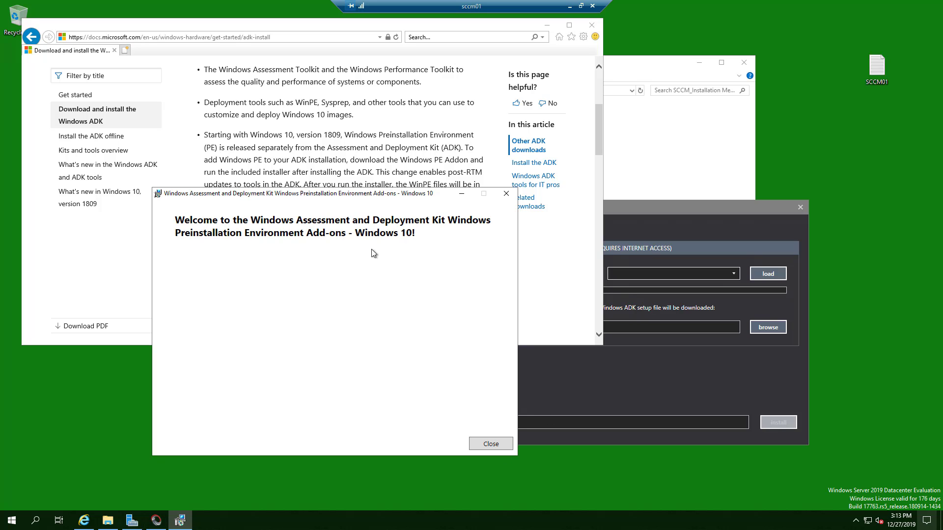
{"action": "left_click", "coordinate": [489, 444]}
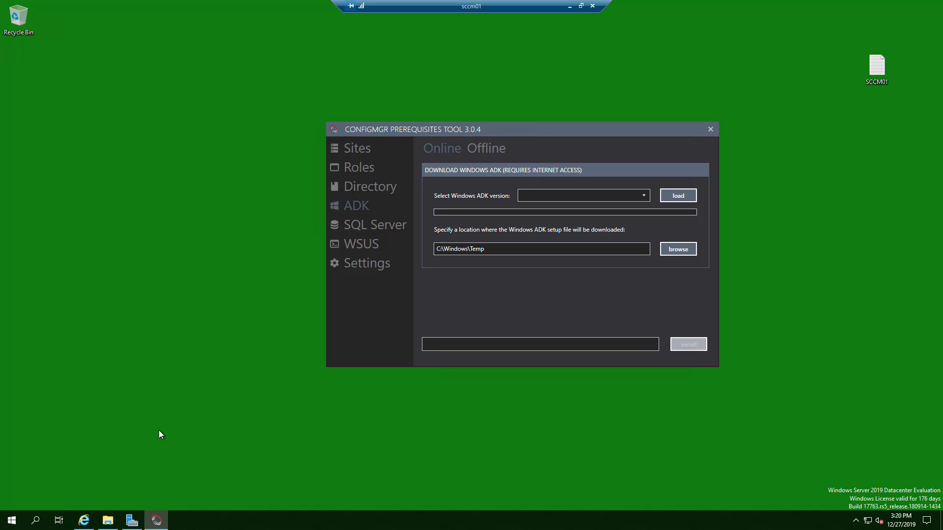
- Run adksetup from C:\Windows\Temp and add the Imaging And Configuration Designer (ICD) feature to the existing ADK installation, and close the installer
{"action": "left_click", "coordinate": [110, 522]}
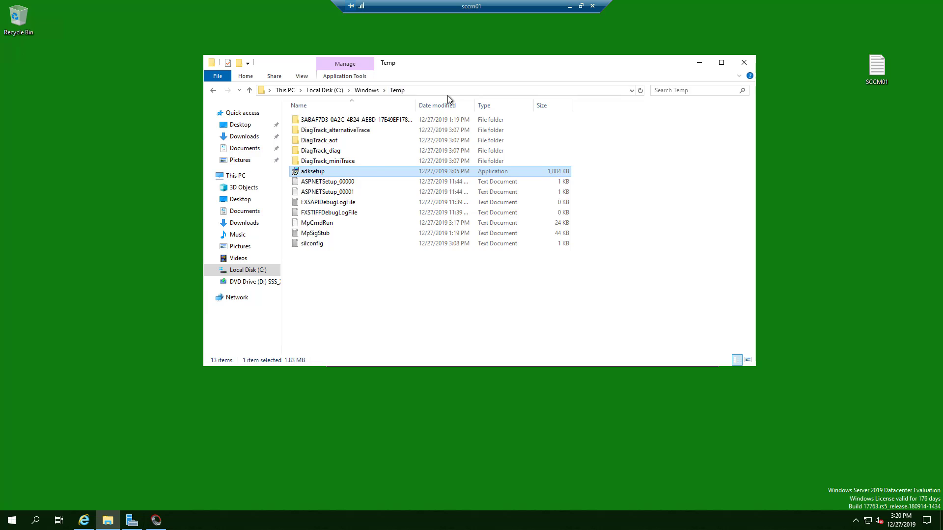
{"action": "double_click", "coordinate": [341, 172]}
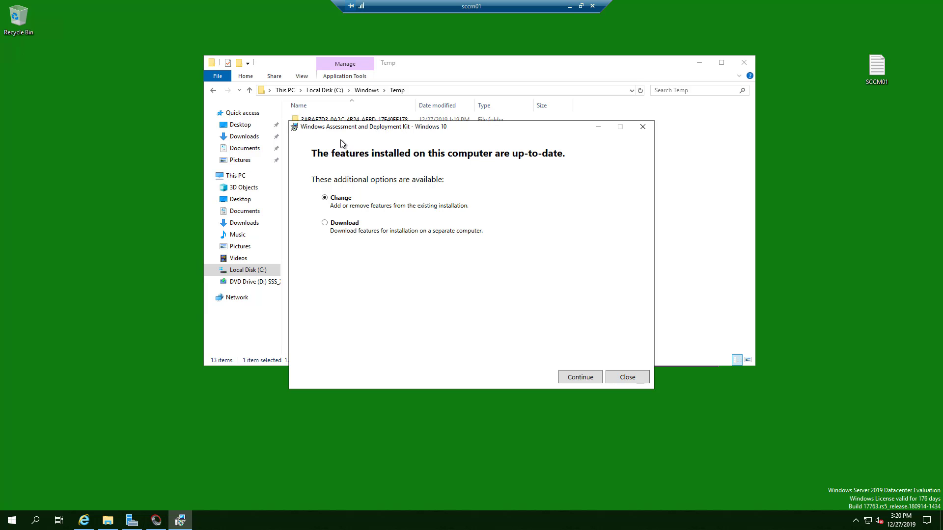
{"action": "left_click", "coordinate": [580, 377]}
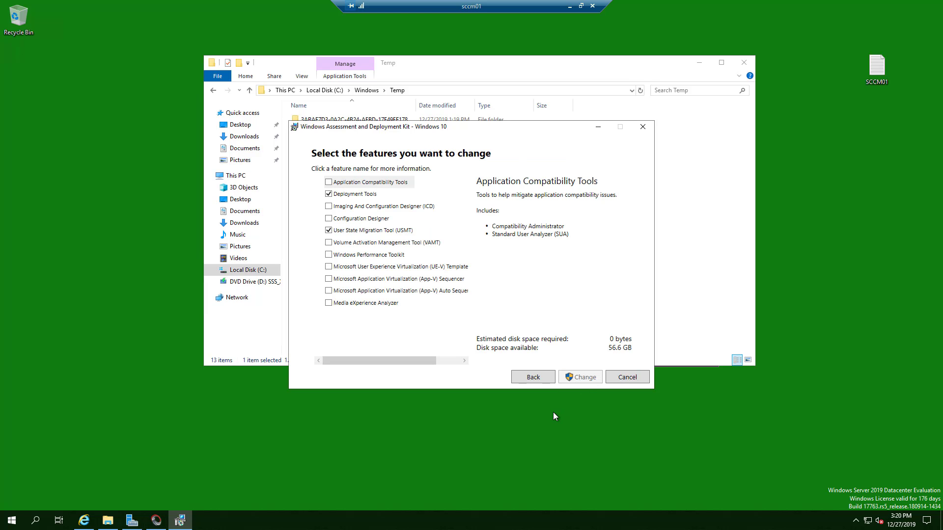
{"action": "left_click", "coordinate": [359, 207]}
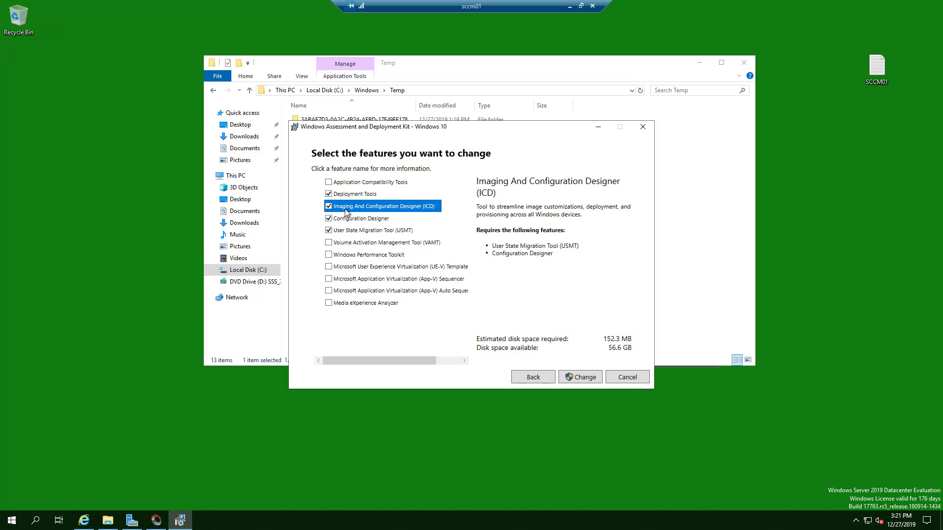
{"action": "left_click", "coordinate": [584, 378]}
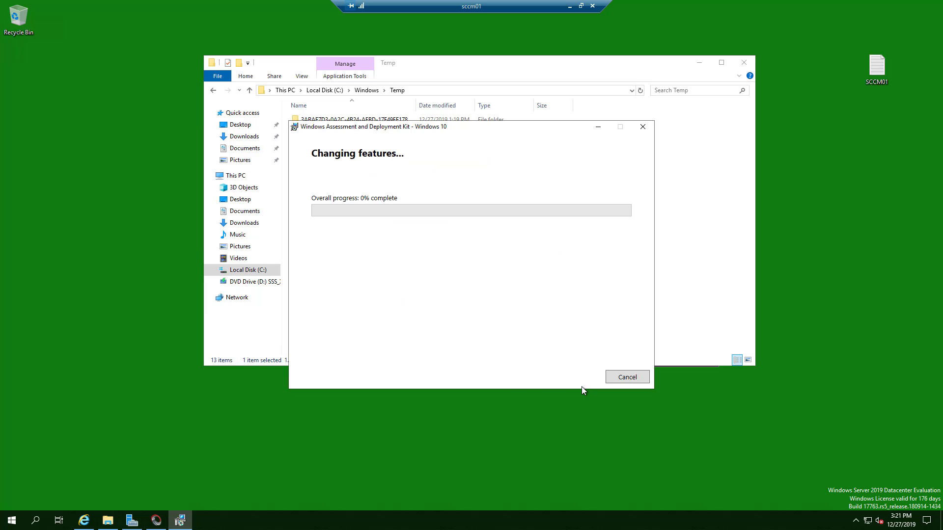
{"action": "left_click", "coordinate": [435, 322]}
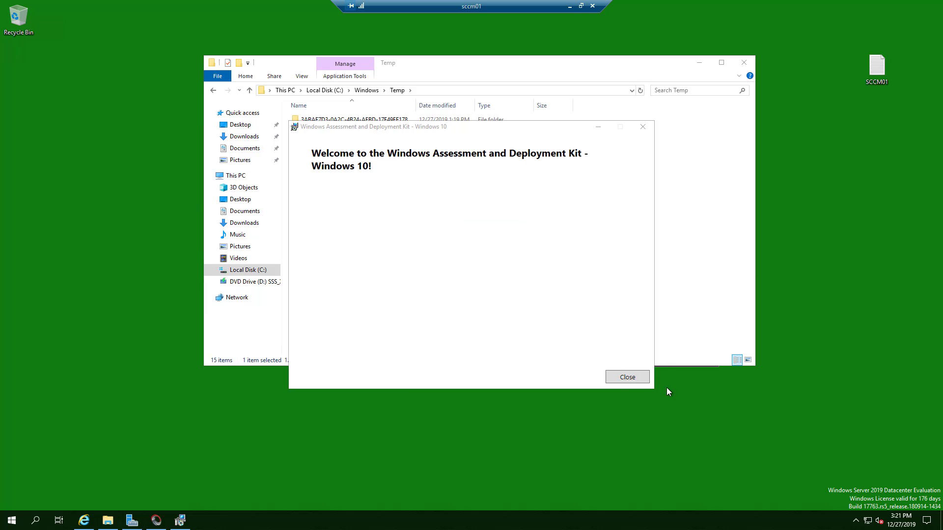
{"action": "left_click", "coordinate": [623, 381]}
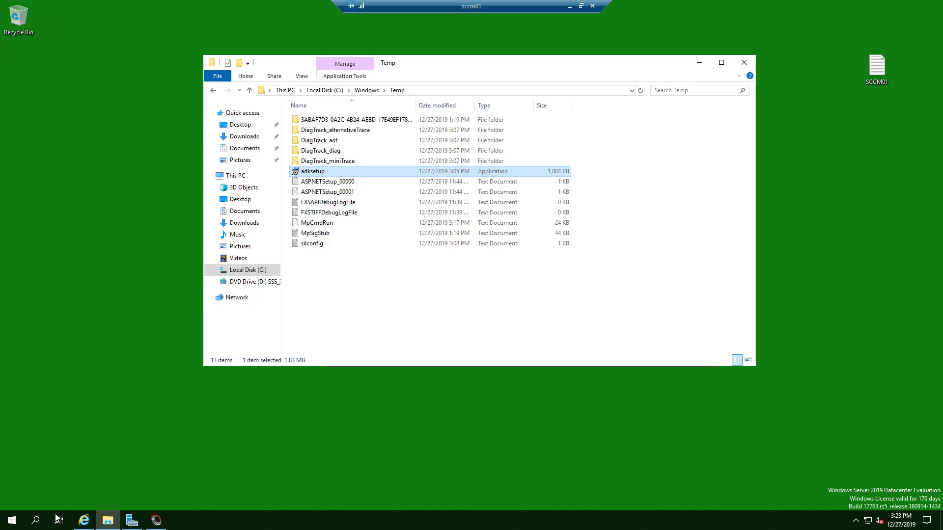
- Try to create the inbound allow firewall rule "SCCM SQL Inbound Ports" for TCP ports 1433,4022 on Domain,Private profiles in Windows PowerShell (x86), and close the console
{"action": "left_click", "coordinate": [12, 520]}
{"action": "left_click", "coordinate": [35, 520]}
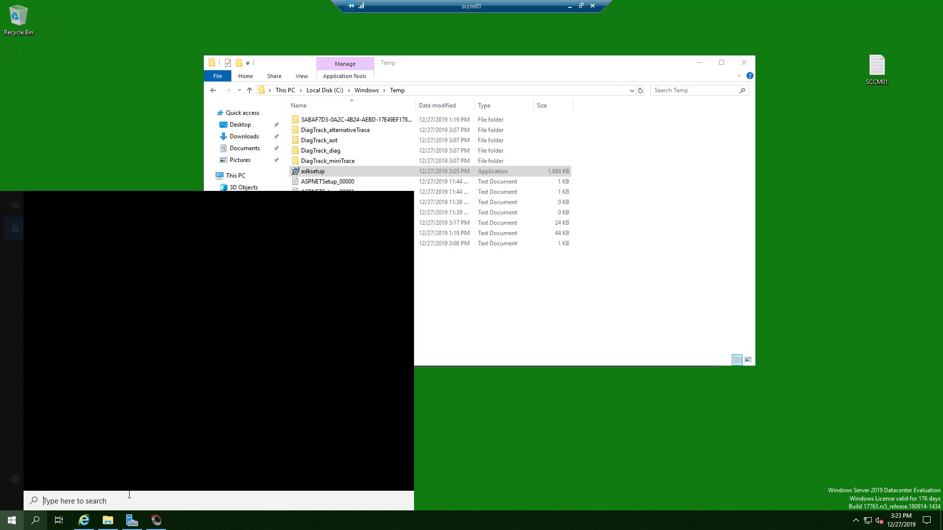
{"action": "type", "text": "pow"}
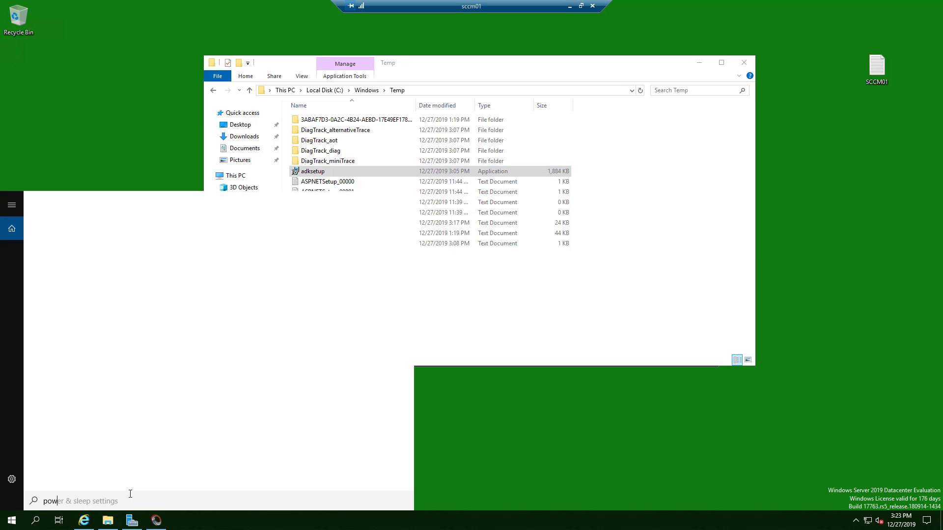
{"action": "key", "text": "Down"}
{"action": "key", "text": "Down"}
{"action": "key", "text": "Down"}
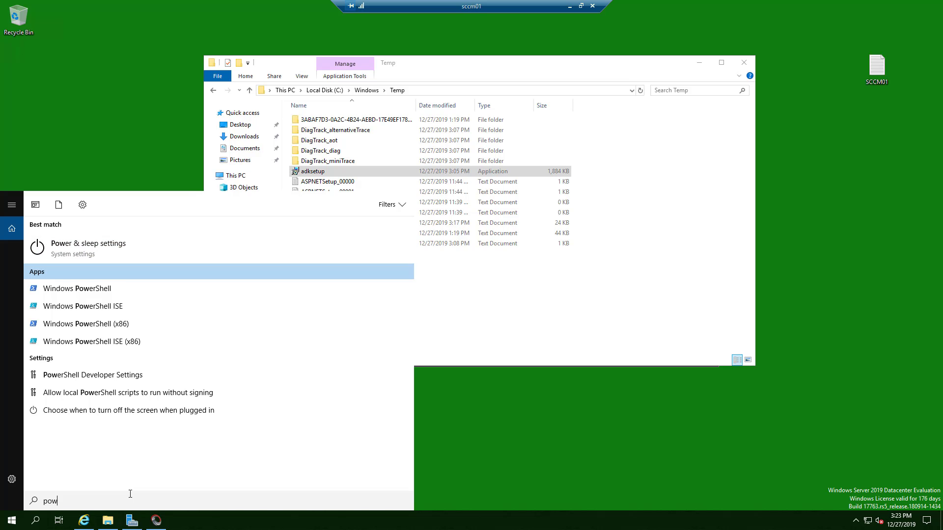
{"action": "key", "text": "Return"}
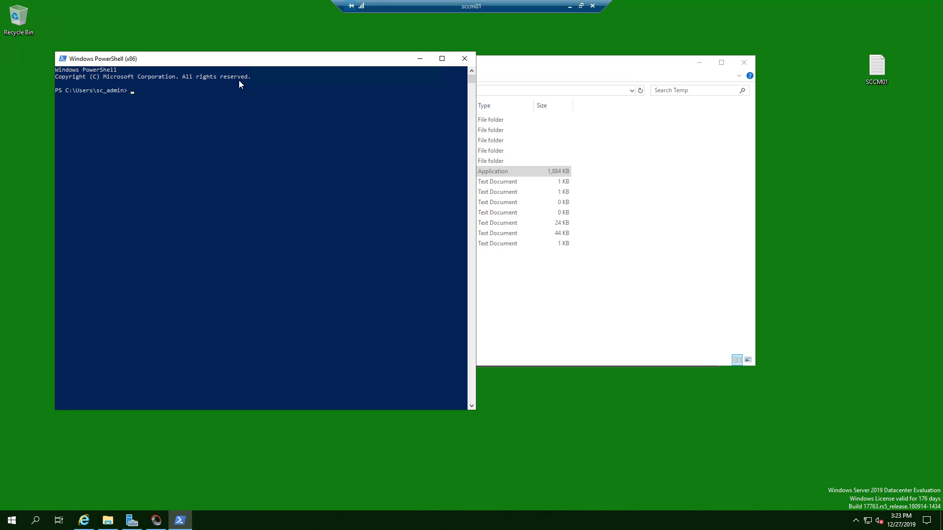
{"action": "type", "text": "New-NetfirewallRule -Displayname \"SCCM SQL Inbound Ports\" -Direction Inbound -Localport 1433,4022 -protocol TCP -Action Allow -Profile \"Domain,Private\""}
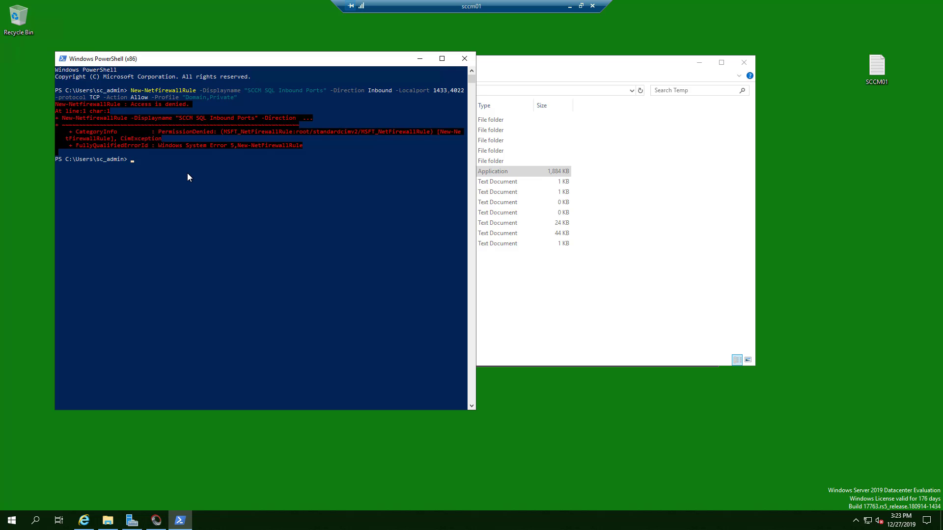
{"action": "left_click", "coordinate": [470, 60]}
{"action": "left_click", "coordinate": [12, 520]}
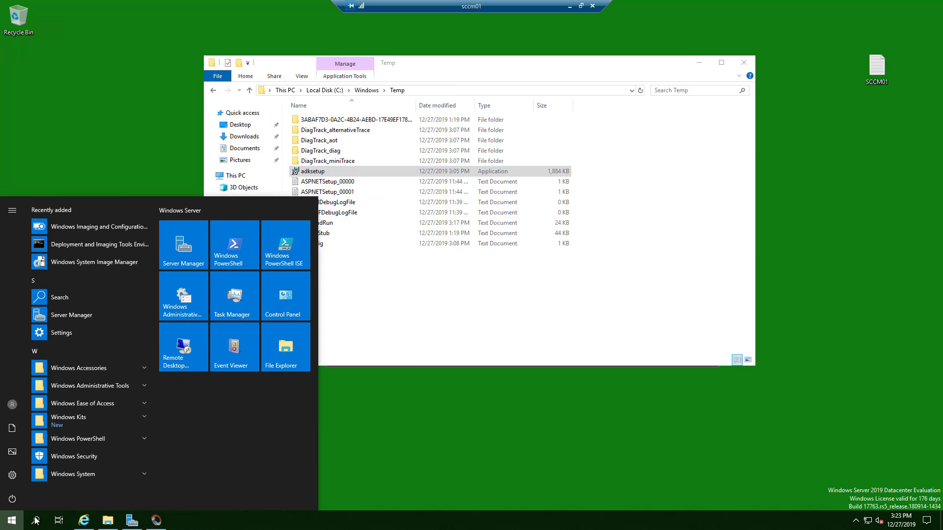
{"action": "type", "text": "pow"}
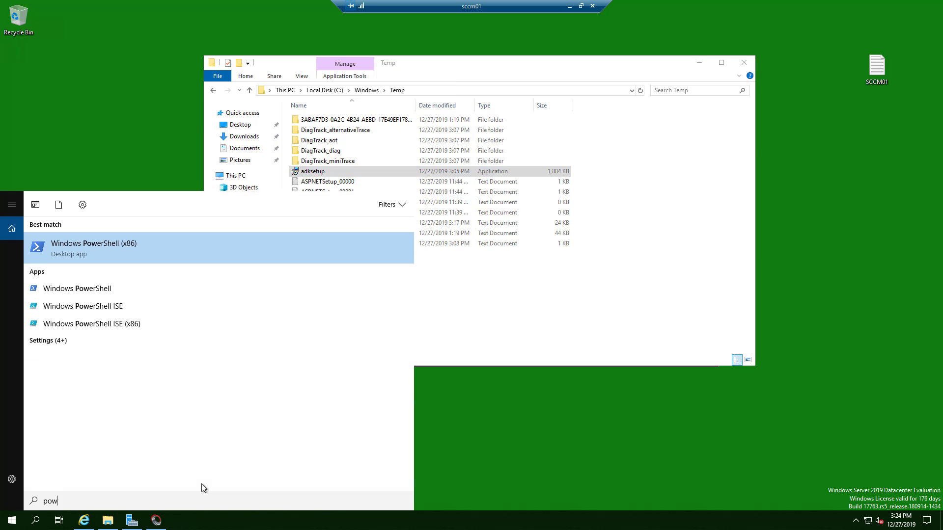
{"action": "right_click", "coordinate": [83, 323]}
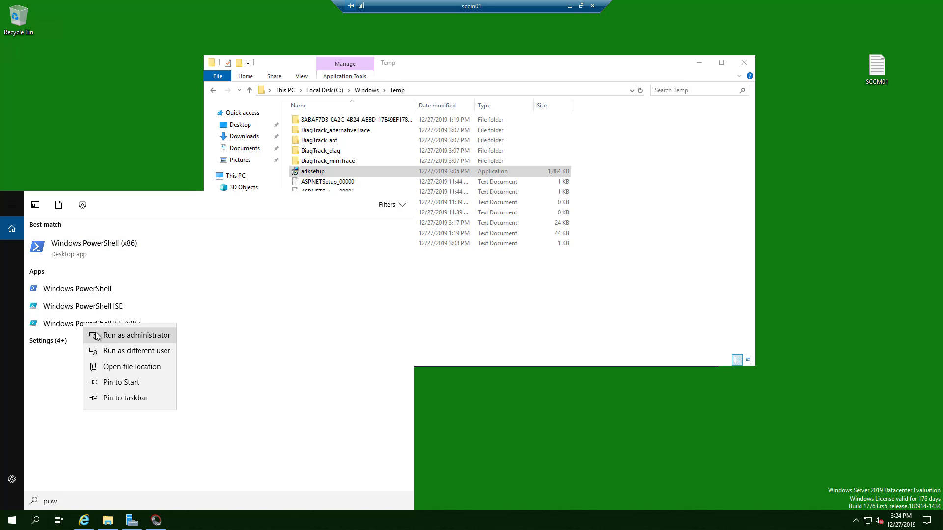
{"action": "left_click", "coordinate": [96, 333]}
{"action": "left_click", "coordinate": [421, 326]}
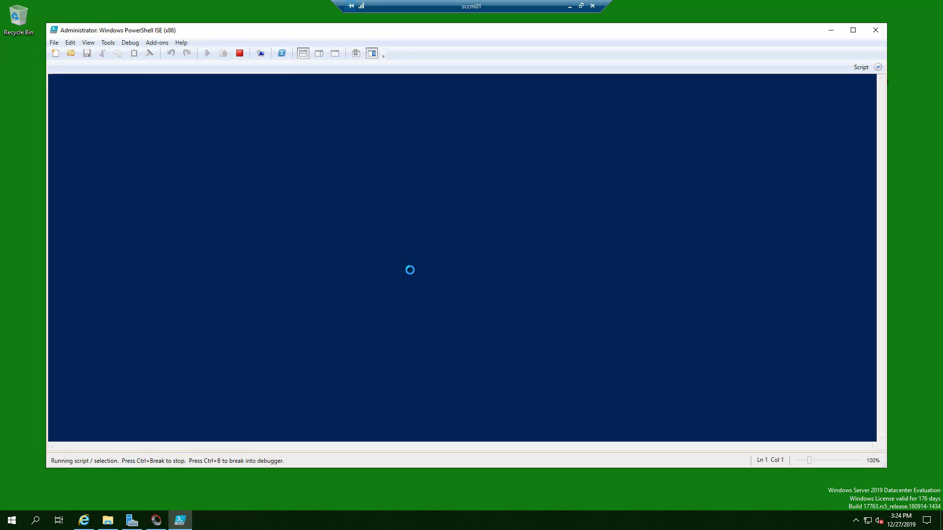
{"action": "right_click", "coordinate": [279, 172]}
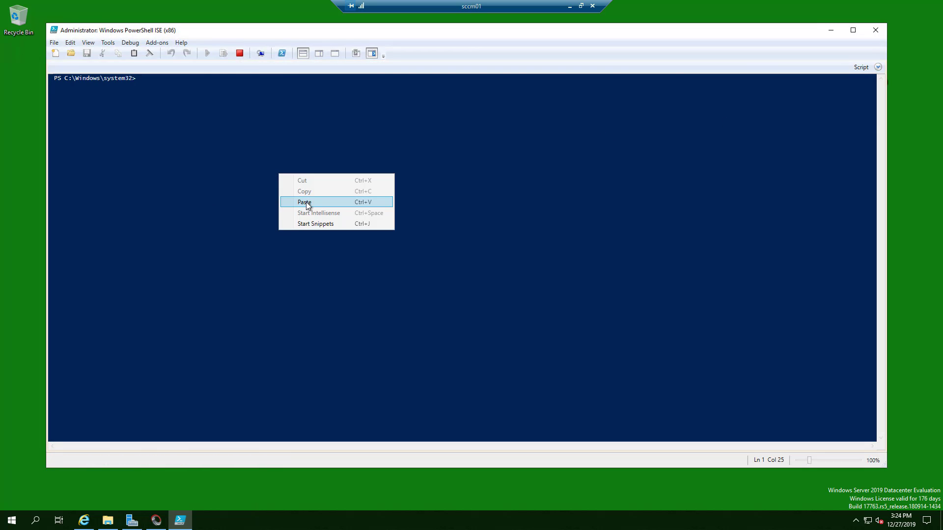
{"action": "left_click", "coordinate": [294, 202]}
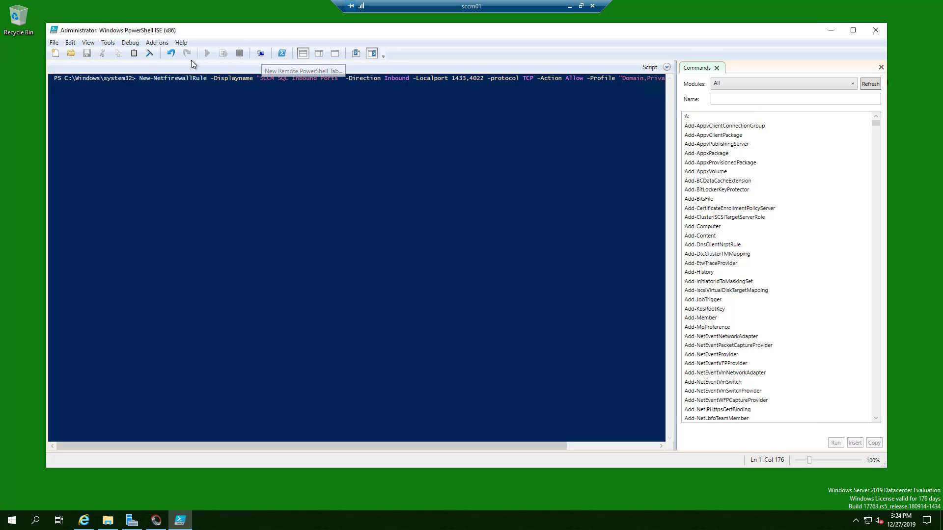
{"action": "left_click", "coordinate": [876, 30]}
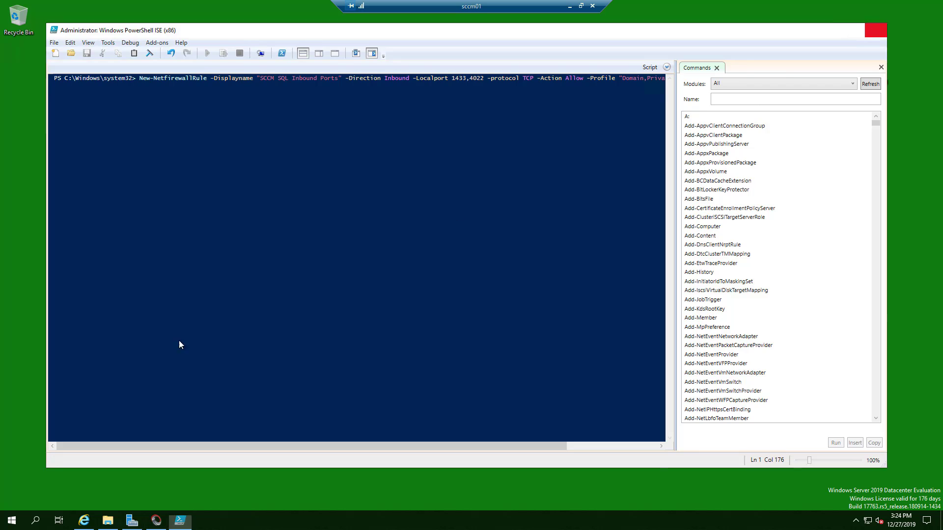
{"action": "left_click", "coordinate": [37, 515]}
{"action": "type", "text": "pow"}
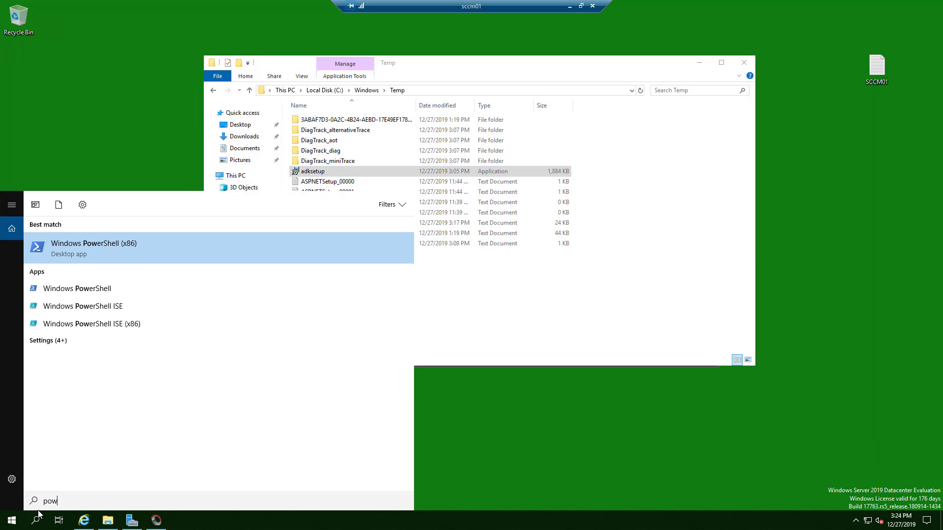
{"action": "right_click", "coordinate": [120, 323]}
{"action": "left_click", "coordinate": [138, 336]}
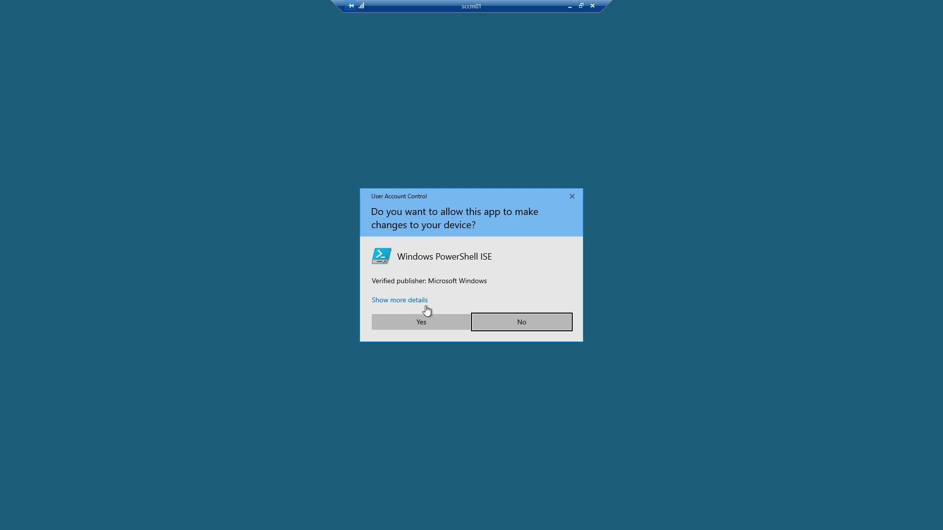
{"action": "left_click", "coordinate": [421, 315]}
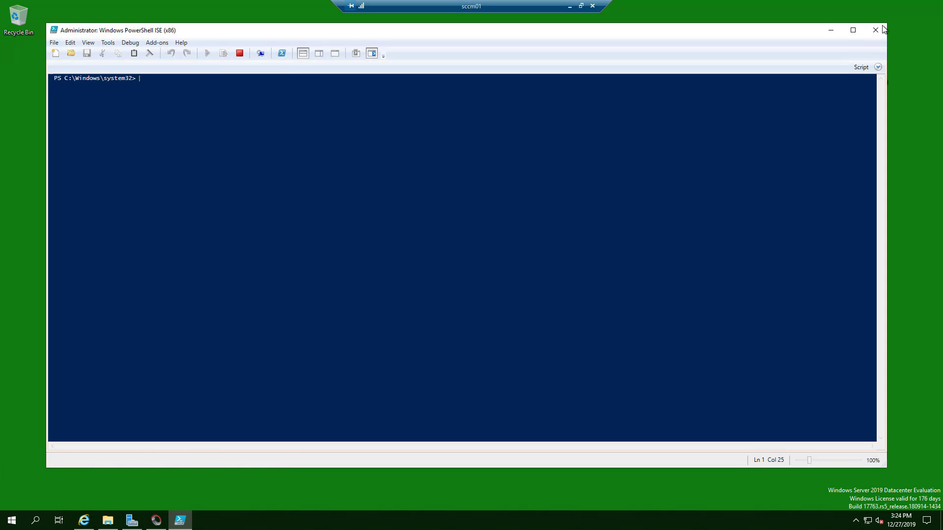
{"action": "left_click", "coordinate": [882, 29]}
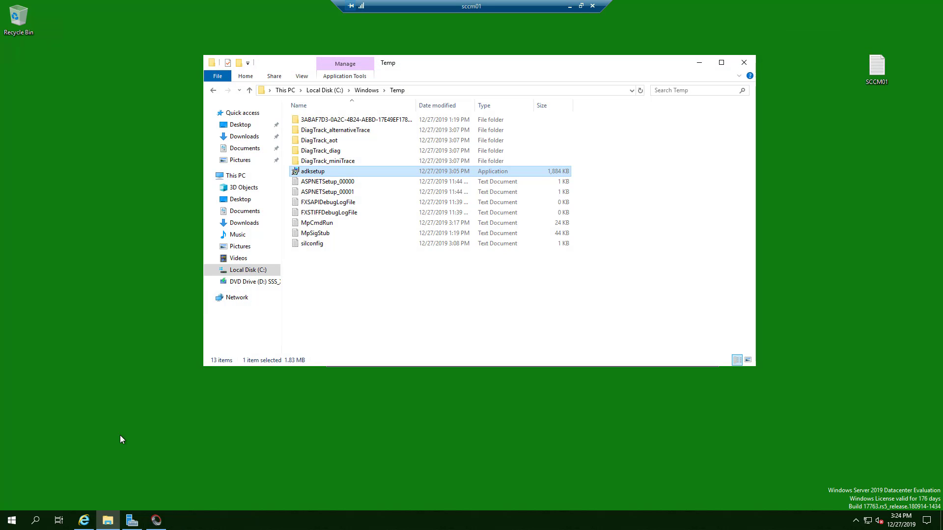
- In Windows PowerShell run as administrator, create the inbound allow firewall rule "SCCM SQL Inbound Ports" for TCP ports 1433,4022 on Domain,Private profiles
{"action": "left_click", "coordinate": [37, 521]}
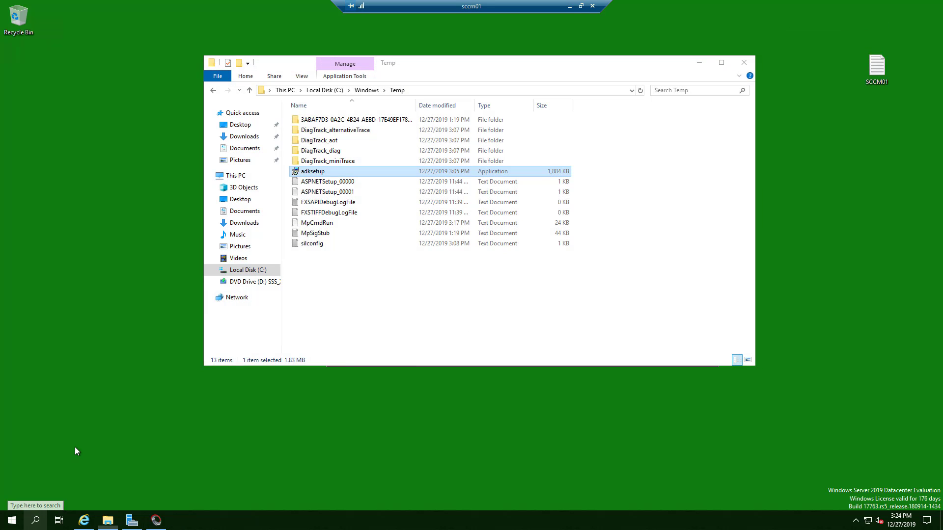
{"action": "type", "text": "pow"}
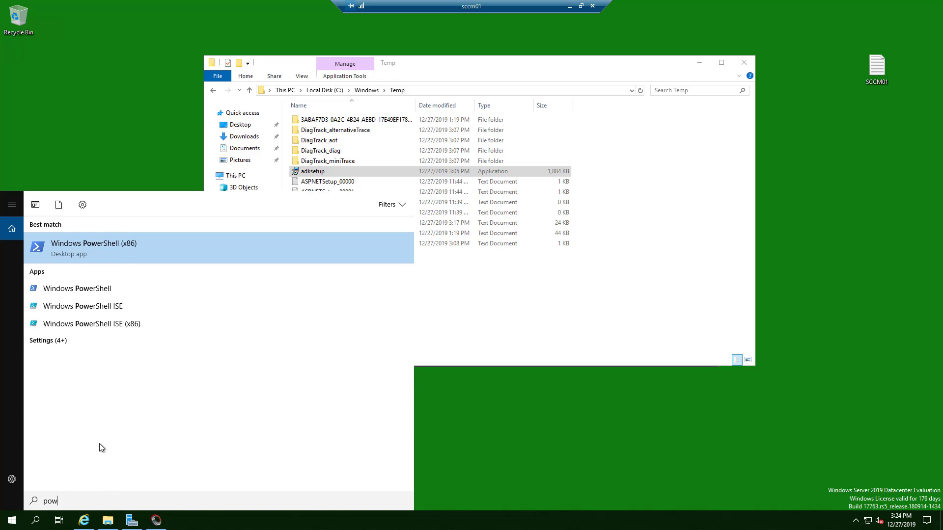
{"action": "right_click", "coordinate": [111, 290]}
{"action": "left_click", "coordinate": [142, 302]}
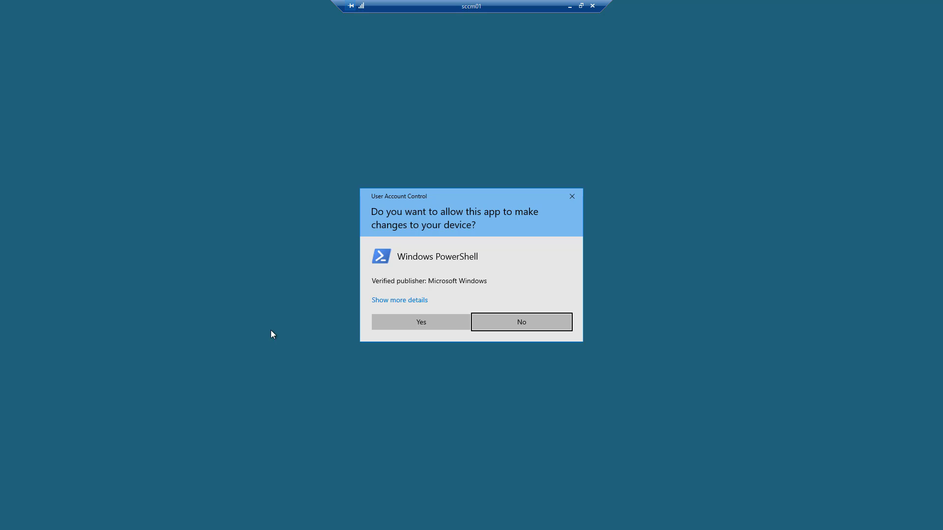
{"action": "left_click", "coordinate": [404, 325]}
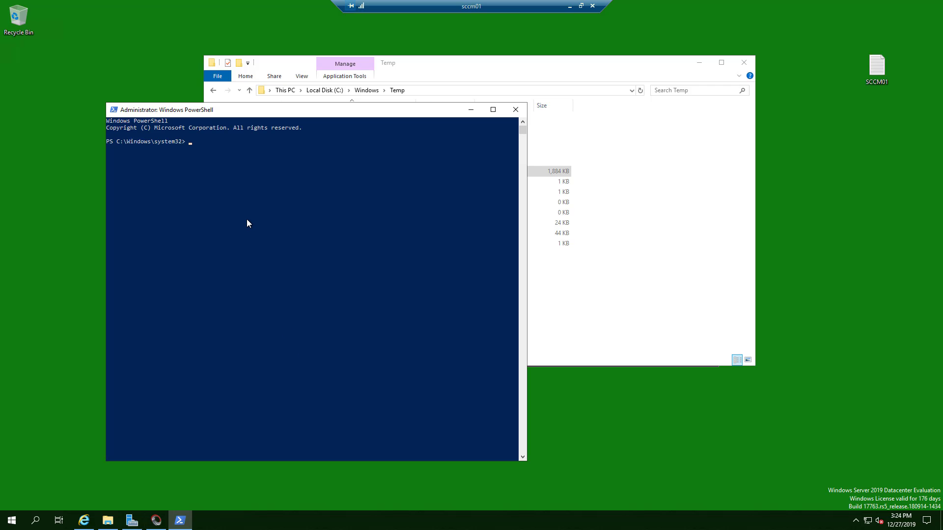
{"action": "right_click", "coordinate": [247, 219]}
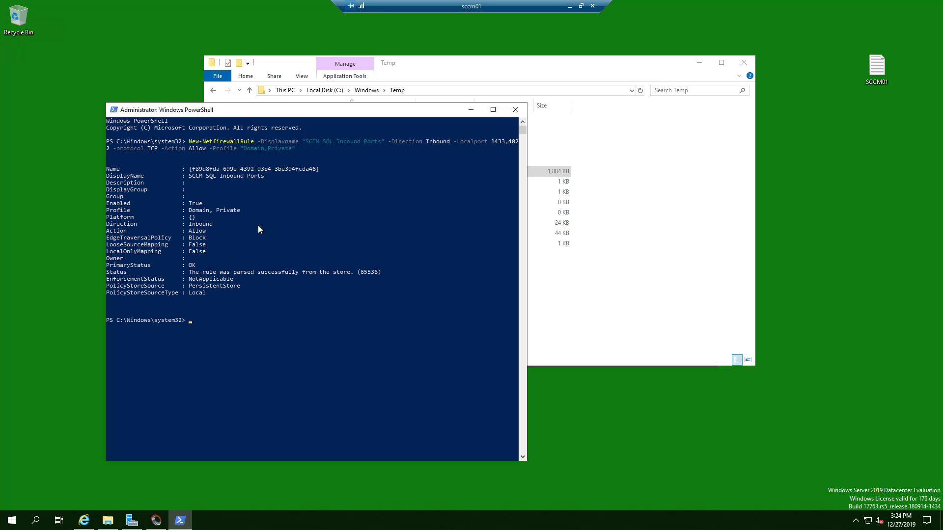
- Search Windows for "firewall" and open Windows Defender Firewall with Advanced Security
{"action": "left_click", "coordinate": [35, 520]}
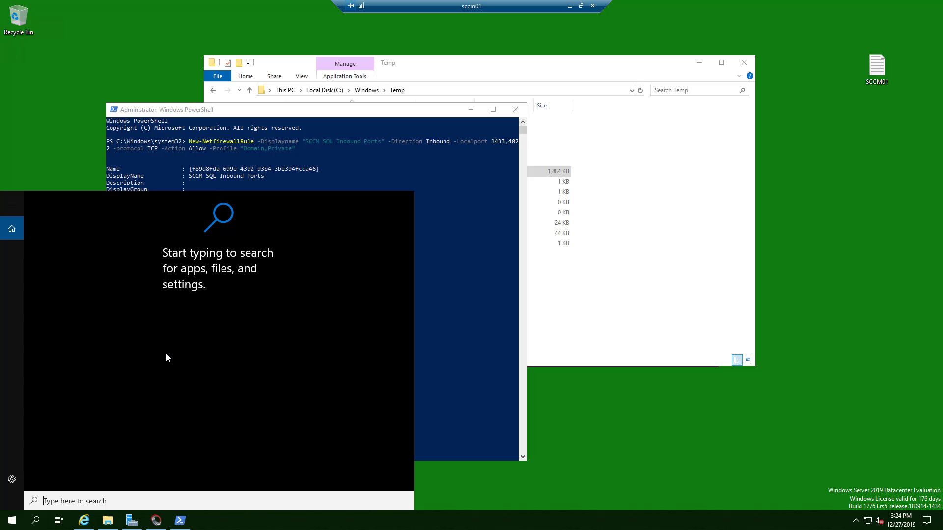
{"action": "type", "text": "firewar"}
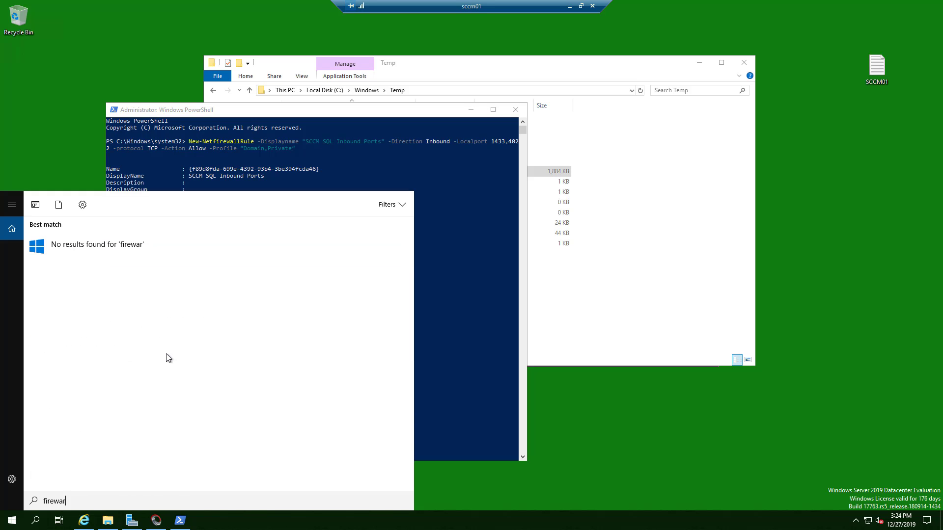
{"action": "key", "text": "BackSpace"}
{"action": "type", "text": "ll"}
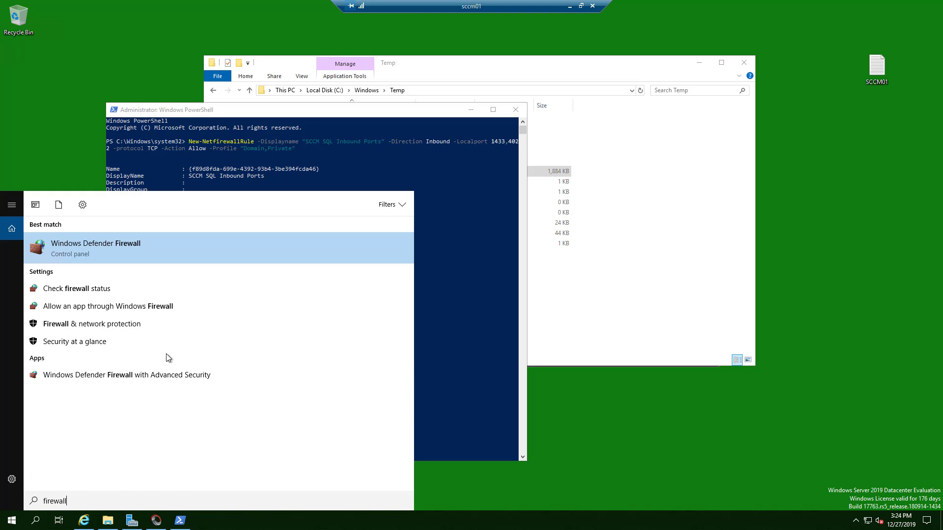
{"action": "key", "text": "Down"}
{"action": "key", "text": "Down"}
{"action": "key", "text": "Down"}
{"action": "key", "text": "Down"}
{"action": "key", "text": "Down"}
{"action": "key", "text": "Return"}
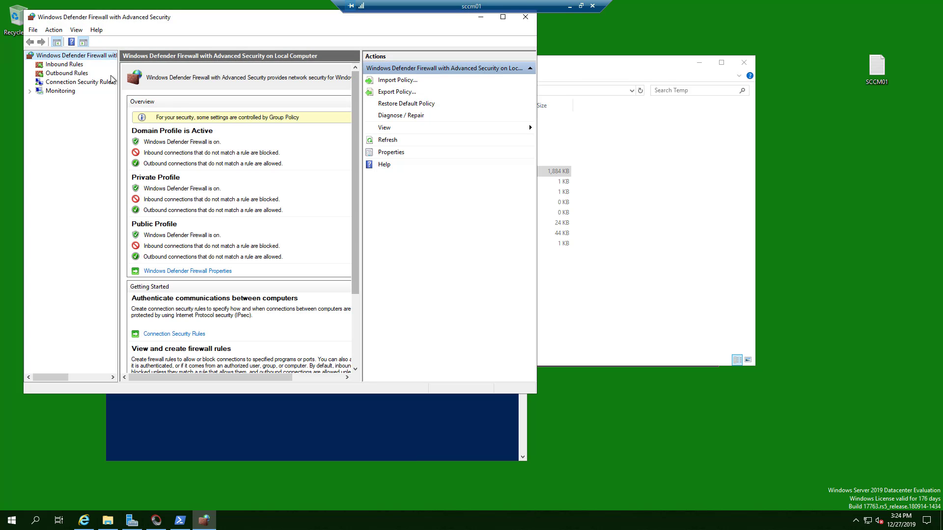
- Check the SCCM SQL Inbound Ports rule's properties among the inbound rules, close the firewall console and minimize PowerShell
{"action": "left_click", "coordinate": [74, 65]}
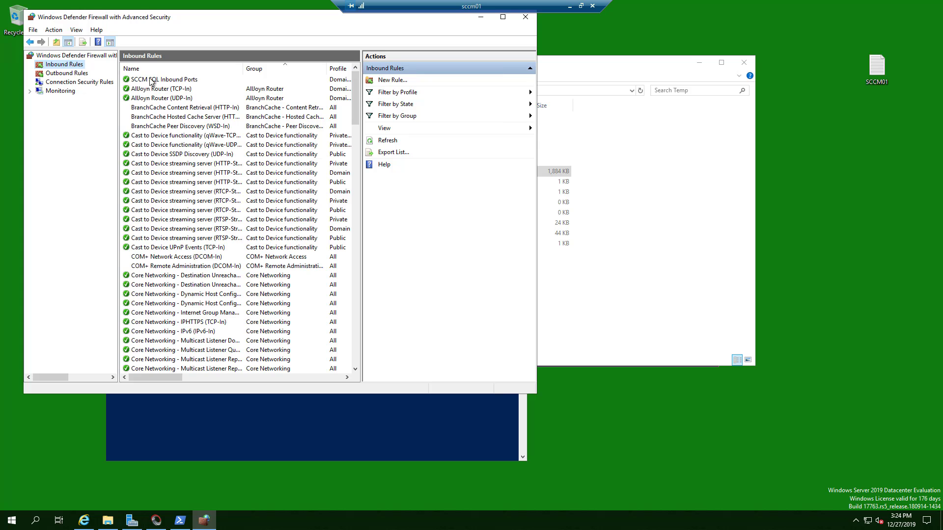
{"action": "double_click", "coordinate": [172, 79]}
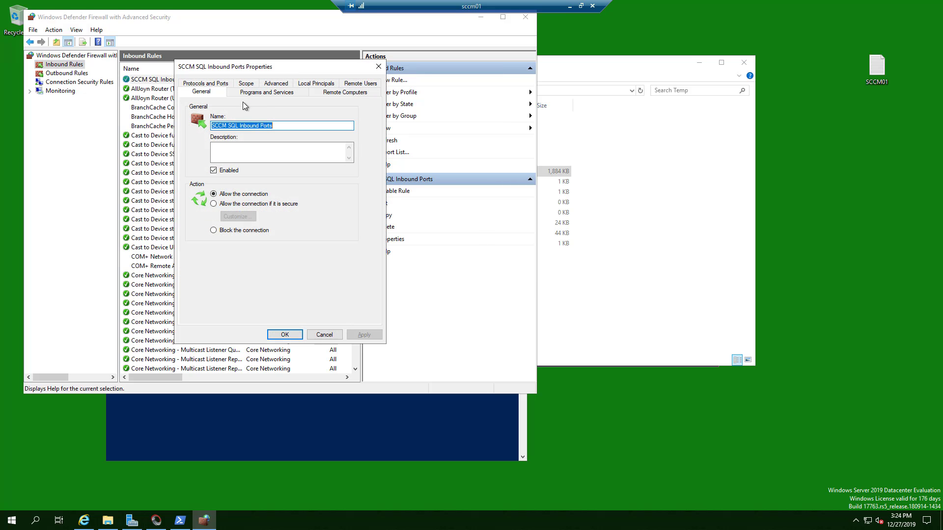
{"action": "left_click", "coordinate": [324, 334]}
{"action": "left_click", "coordinate": [525, 17]}
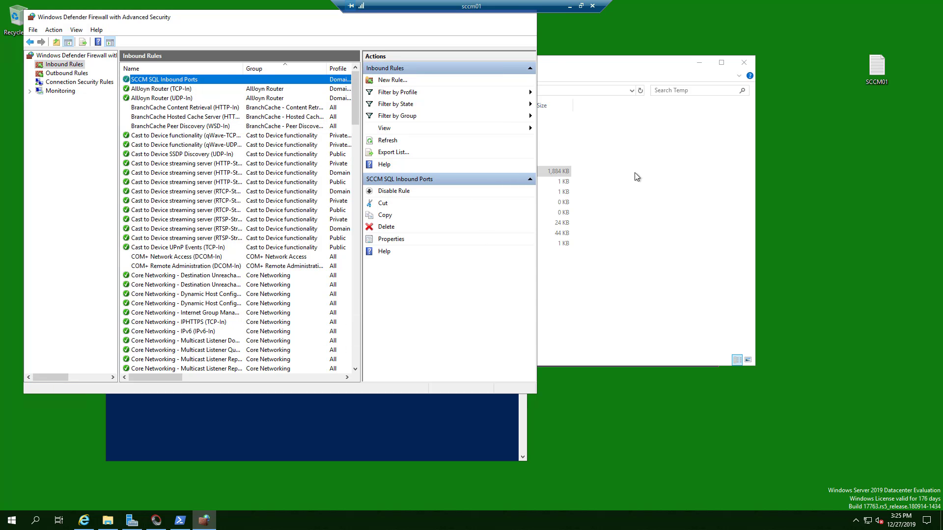
{"action": "left_click", "coordinate": [415, 382]}
{"action": "left_click", "coordinate": [470, 113]}
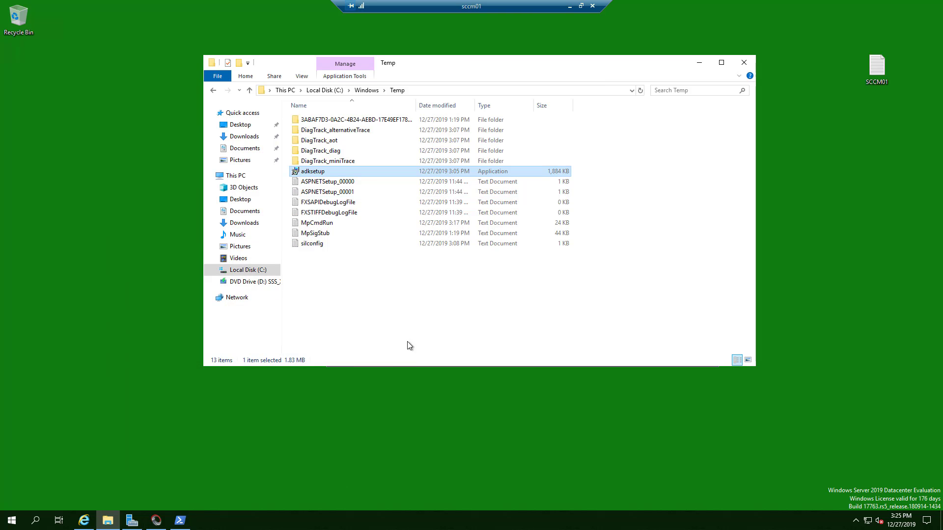
- Switch to the ConfigMgr Prerequisites Tool and enter sql01.bibi as the start of the SQL Server FQDN in the connection settings
{"action": "left_click", "coordinate": [156, 520]}
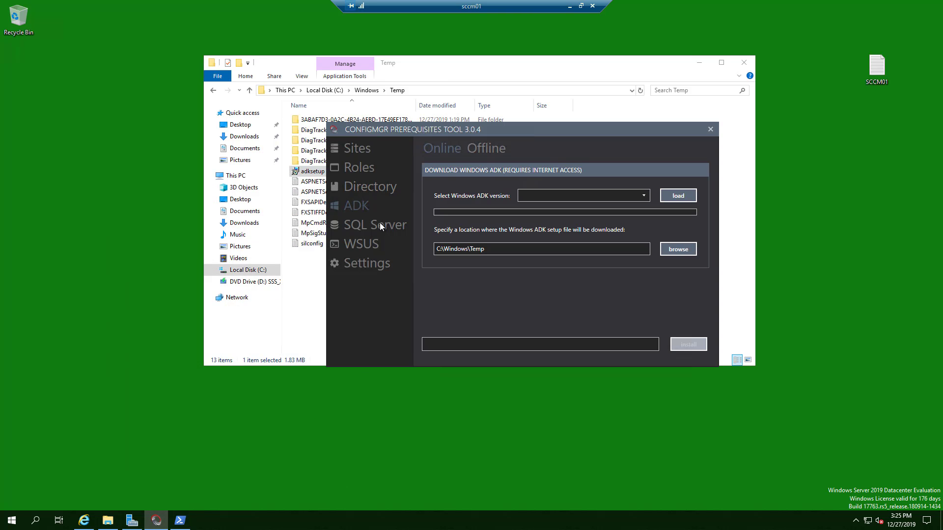
{"action": "left_click", "coordinate": [396, 228]}
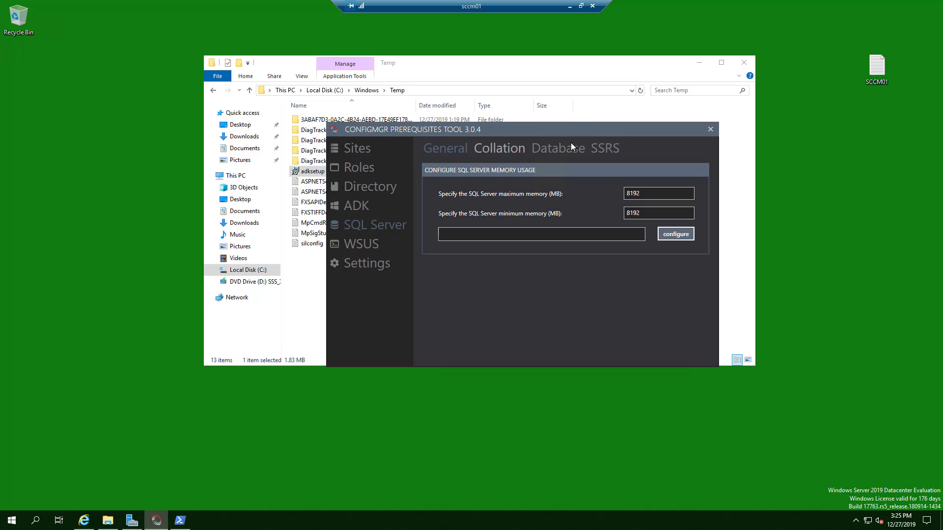
{"action": "left_click_drag", "start_coordinate": [548, 133], "coordinate": [444, 205]}
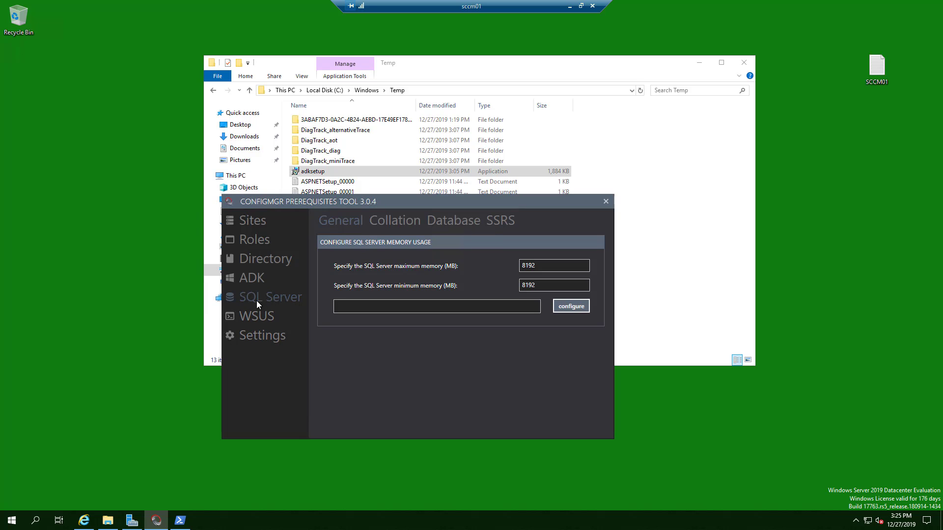
{"action": "left_click", "coordinate": [263, 340]}
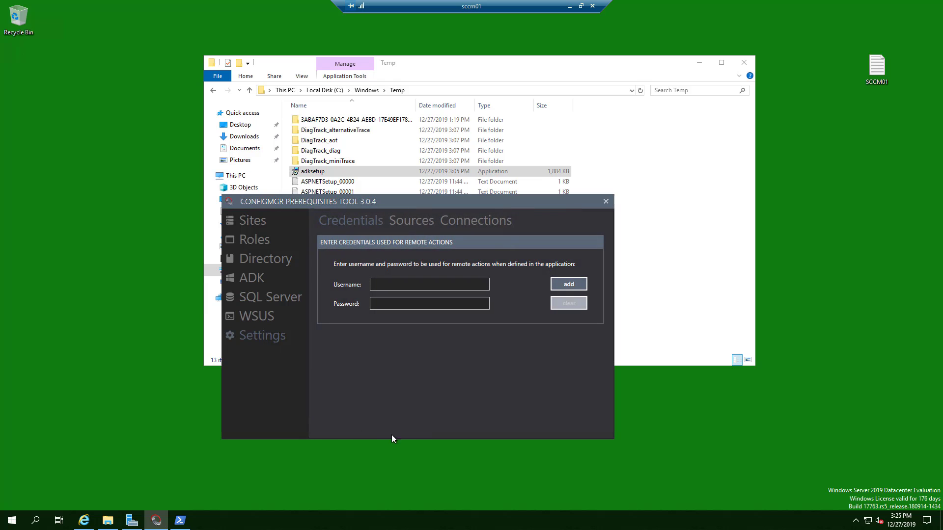
{"action": "left_click", "coordinate": [496, 222]}
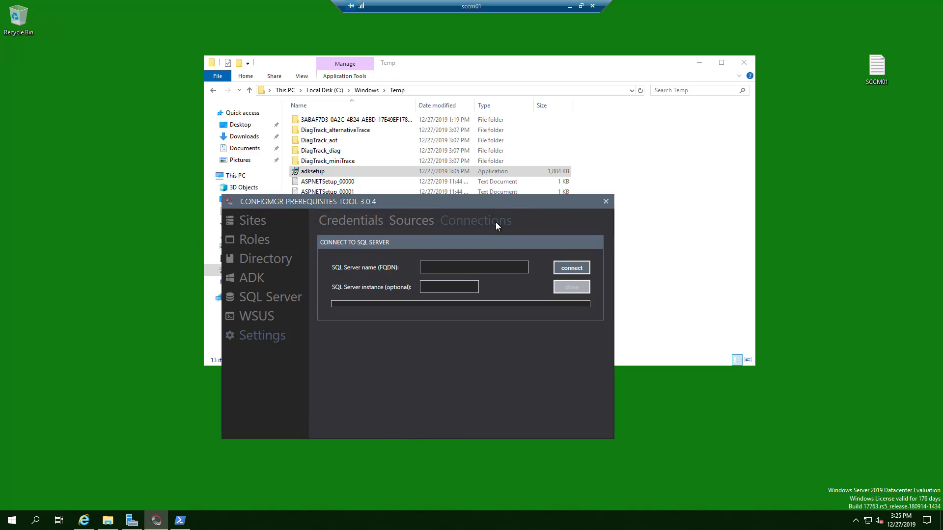
{"action": "left_click", "coordinate": [446, 266]}
{"action": "type", "text": "sql01.bibi"}
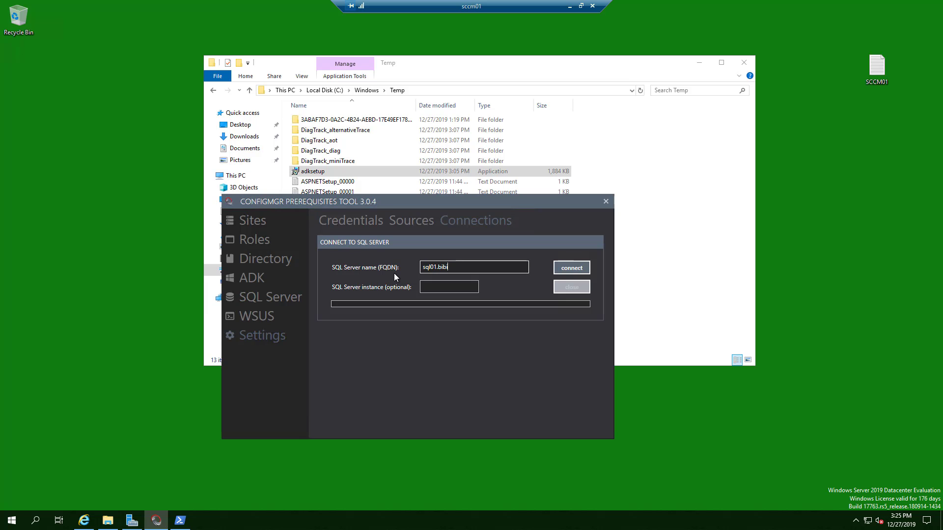
- Open Command Prompt below the SQL connection fields and look up the DNS record of sql01 with nslookup
{"action": "left_click", "coordinate": [35, 520]}
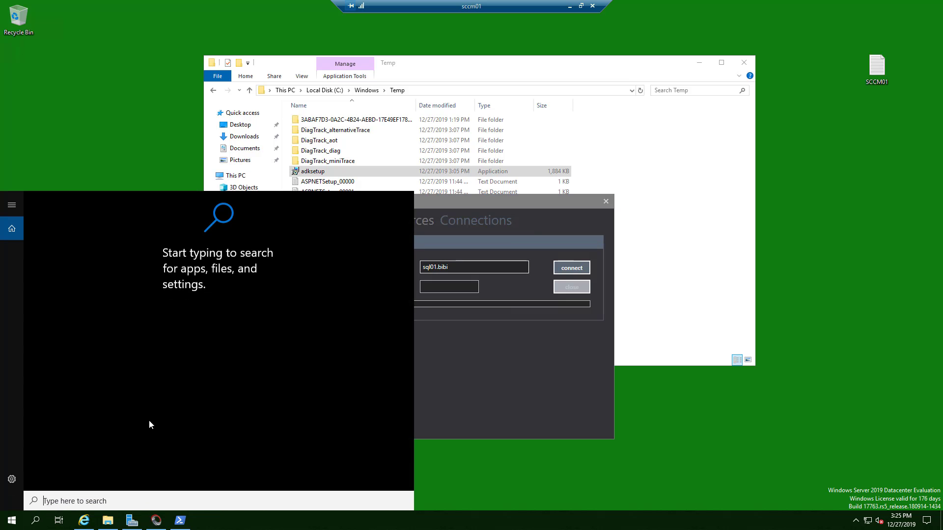
{"action": "type", "text": "cmd"}
{"action": "key", "text": "Return"}
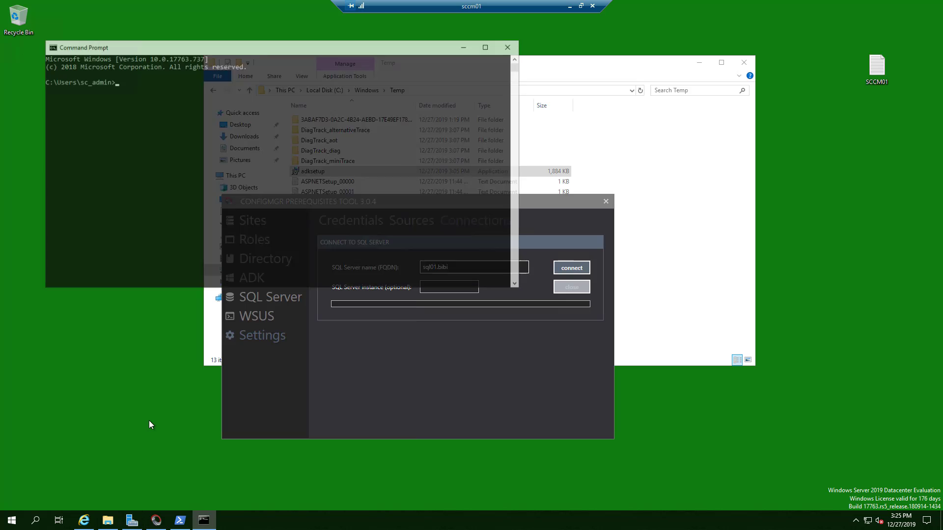
{"action": "left_click_drag", "start_coordinate": [265, 45], "coordinate": [358, 308]}
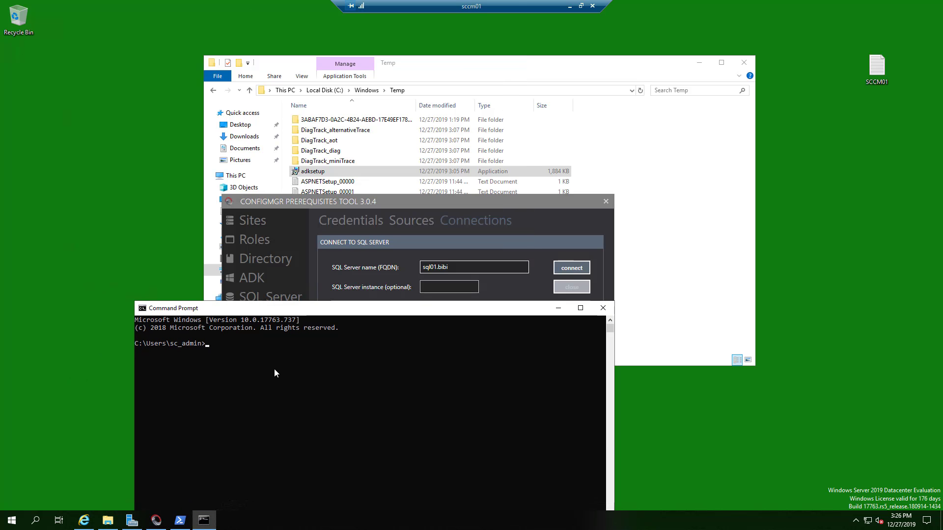
{"action": "left_click", "coordinate": [274, 368]}
{"action": "key", "text": "Escape"}
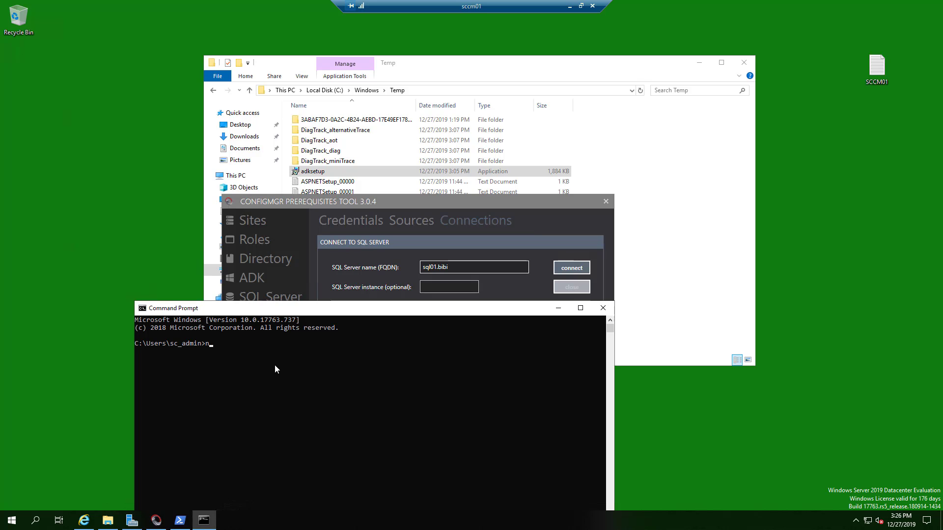
{"action": "type", "text": "nslookup sql01"}
{"action": "key", "text": "Return"}
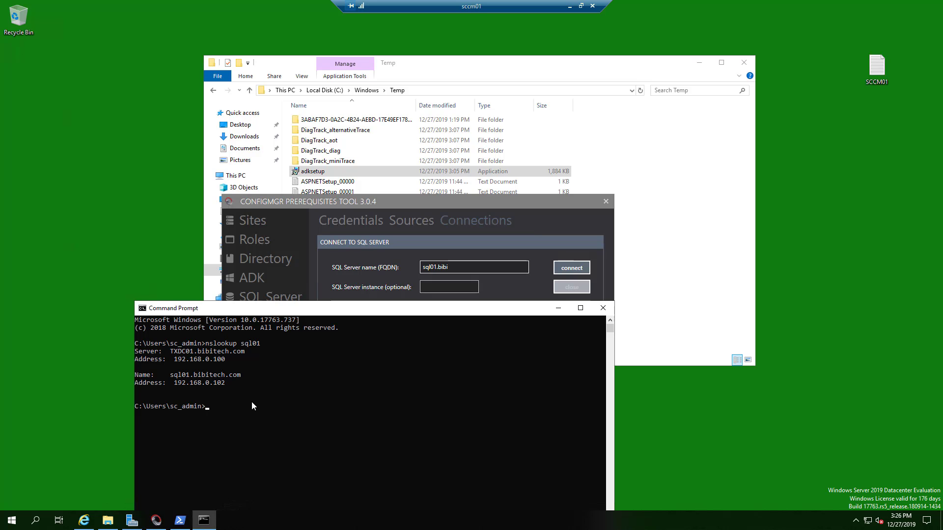
- Run a reverse nslookup on 192.168.0.102 in Command Prompt and minimize its window
{"action": "type", "text": "nslookup 192.168.0.102"}
{"action": "key", "text": "Return"}
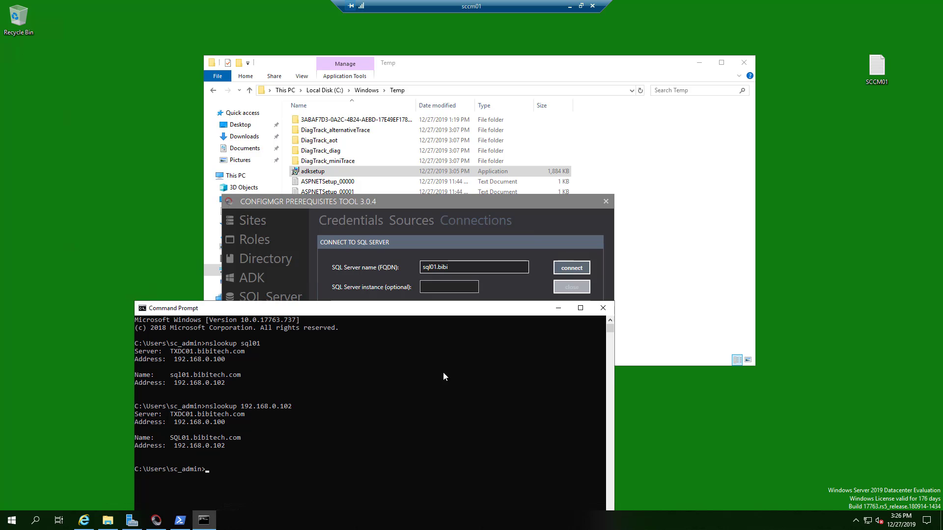
{"action": "left_click", "coordinate": [558, 310]}
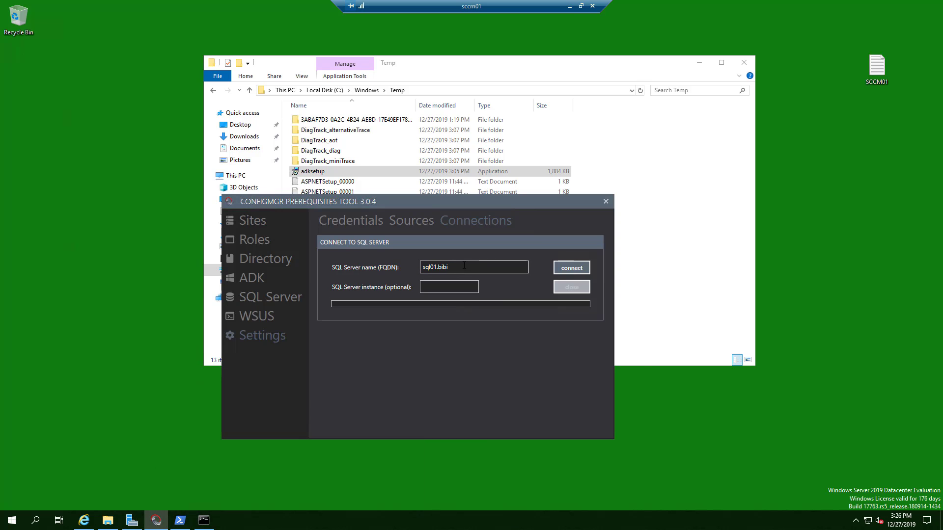
- Complete the SQL Server FQDN as sql01.bibitech.com, connect to the server and dismiss the result message
{"action": "type", "text": "tech.com"}
{"action": "left_click", "coordinate": [572, 268]}
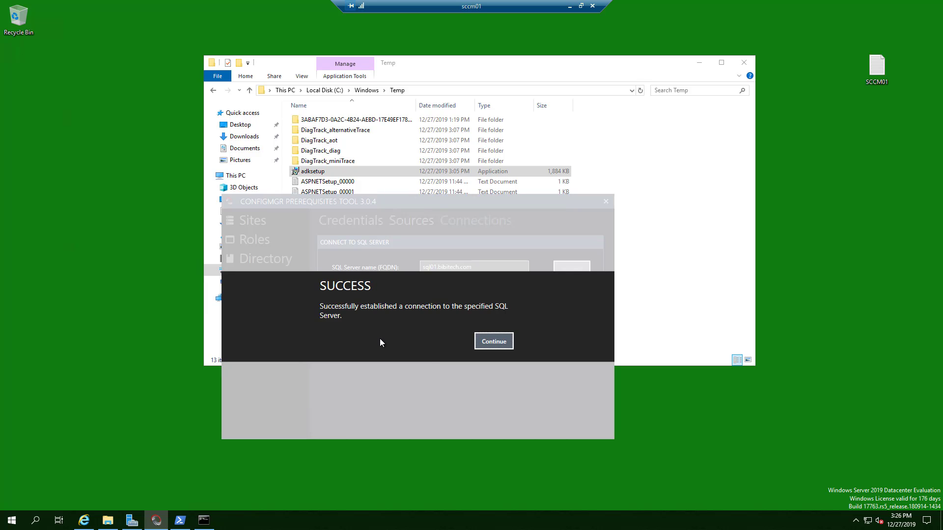
{"action": "left_click", "coordinate": [494, 342]}
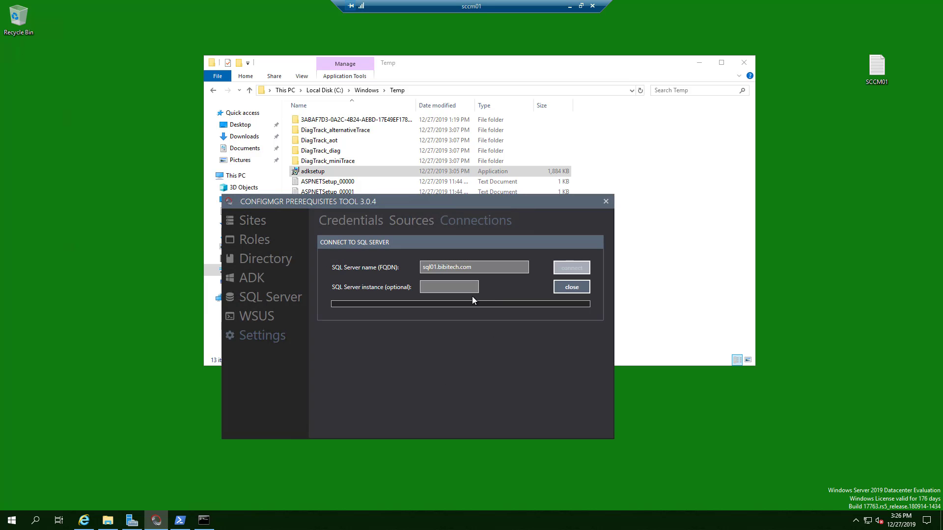
- Configure the SQL Server memory usage with both maximum and minimum memory at 8192 MB
{"action": "left_click", "coordinate": [282, 300]}
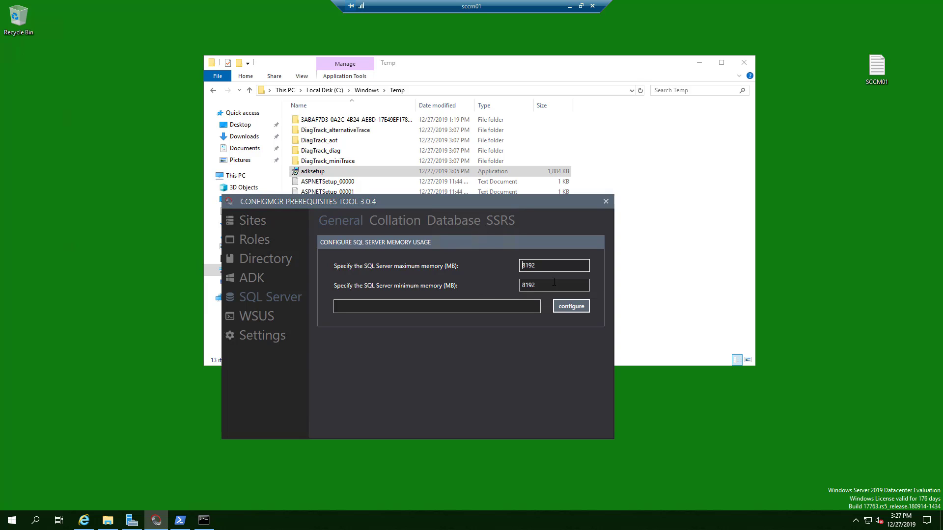
{"action": "left_click", "coordinate": [567, 308]}
{"action": "left_click", "coordinate": [587, 311]}
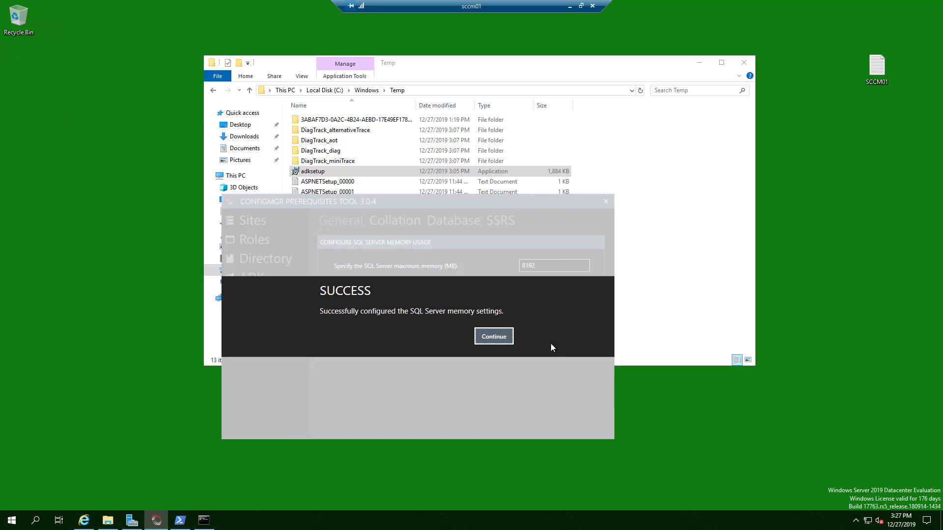
{"action": "left_click", "coordinate": [511, 339]}
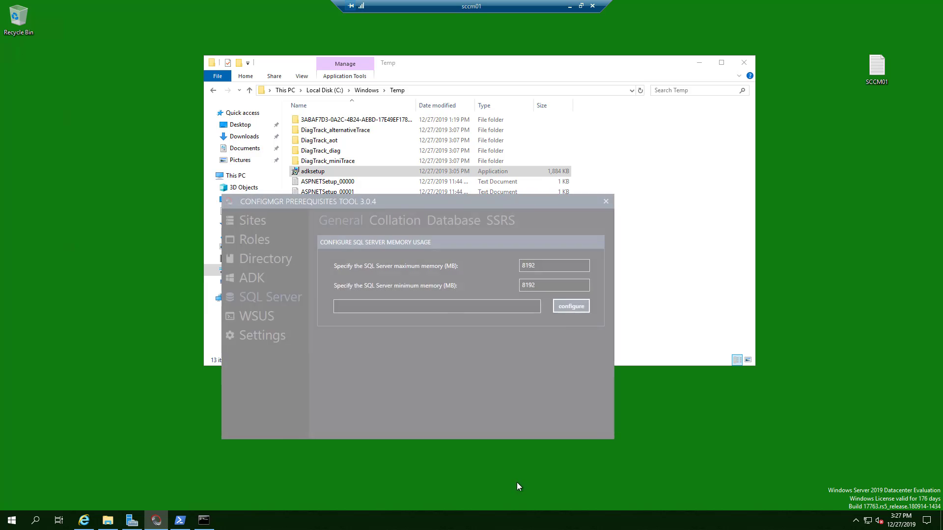
- Validate the SQL instance collation and review the Configuration Manager database and SSRS settings
{"action": "left_click", "coordinate": [391, 219]}
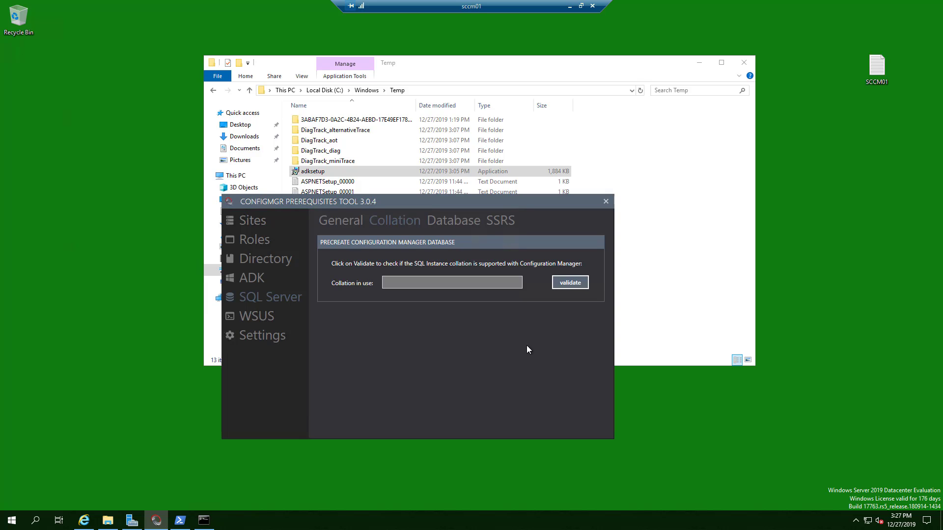
{"action": "left_click", "coordinate": [569, 285]}
{"action": "left_click", "coordinate": [458, 223]}
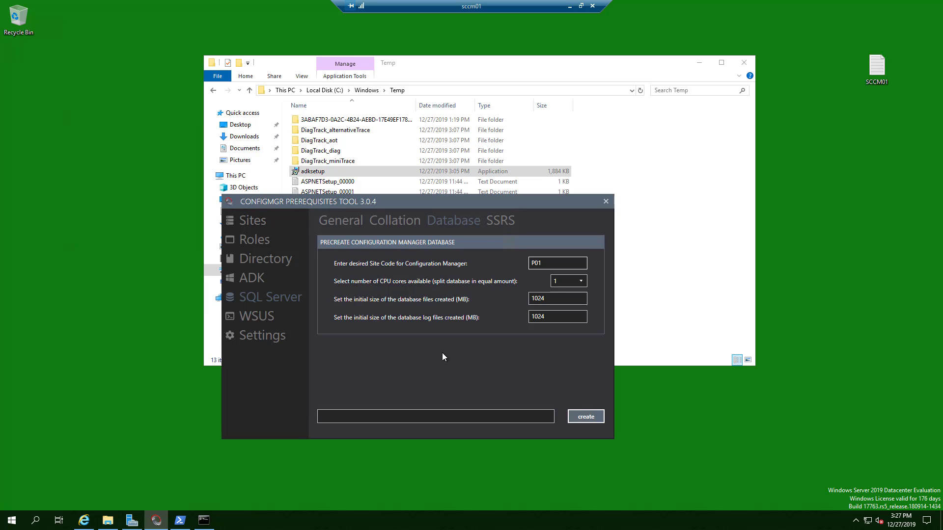
{"action": "left_click", "coordinate": [495, 225]}
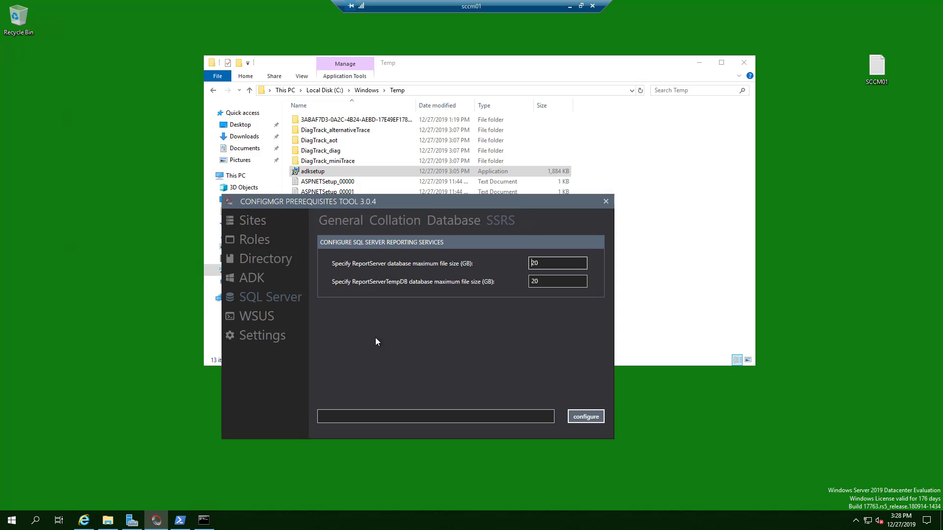
- Install the WSUS features with SQL Server as the database option
{"action": "left_click", "coordinate": [244, 317]}
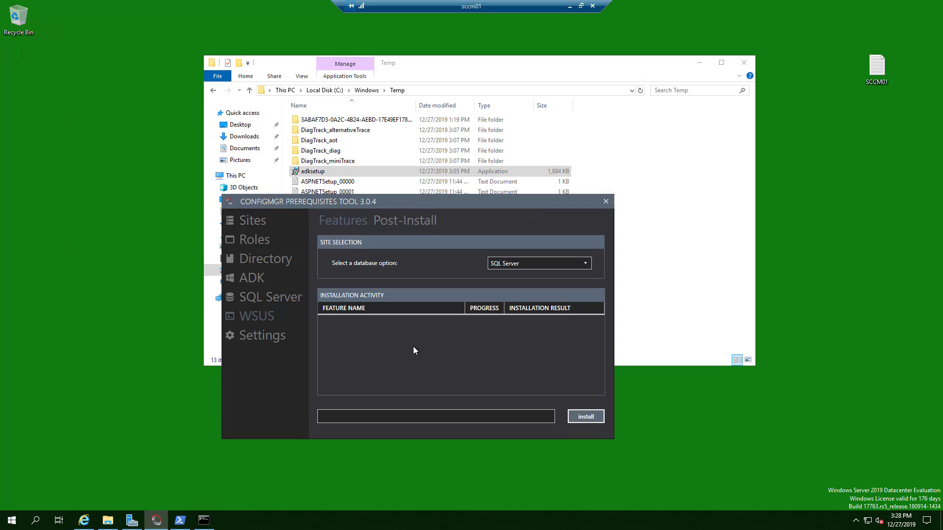
{"action": "left_click", "coordinate": [582, 420]}
{"action": "left_click", "coordinate": [548, 263]}
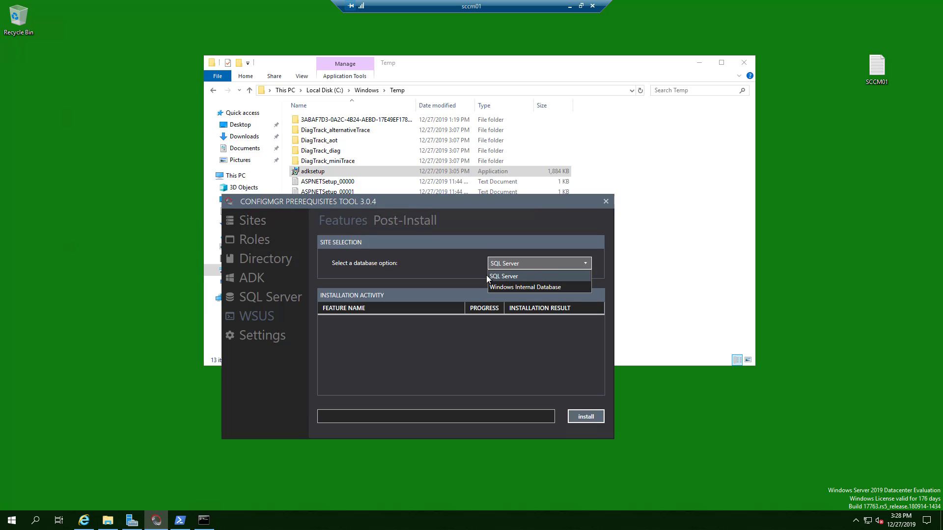
{"action": "left_click", "coordinate": [515, 277]}
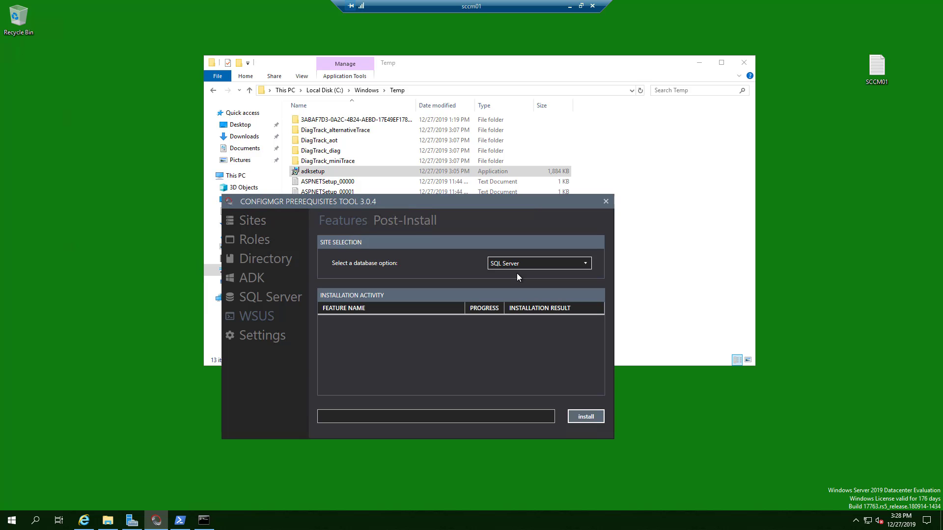
{"action": "left_click", "coordinate": [591, 417]}
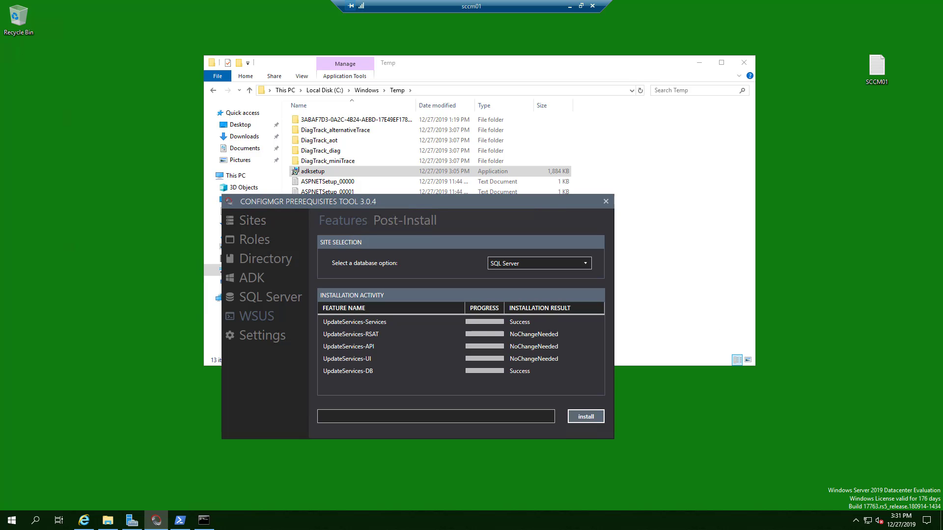
- Open the WSUS post-install configuration and rearrange the windows to check the available drives in File Explorer
{"action": "left_click", "coordinate": [418, 220]}
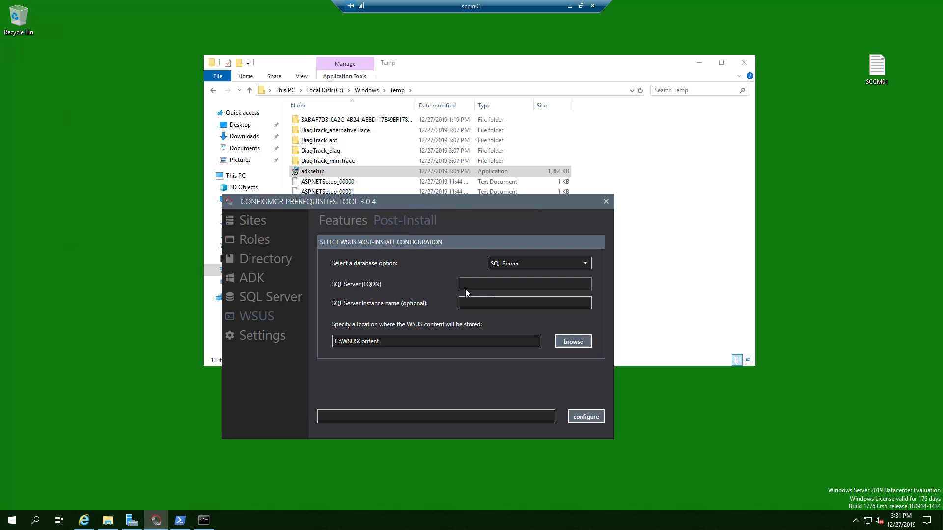
{"action": "left_click", "coordinate": [481, 284]}
{"action": "left_click_drag", "start_coordinate": [433, 203], "coordinate": [486, 210]}
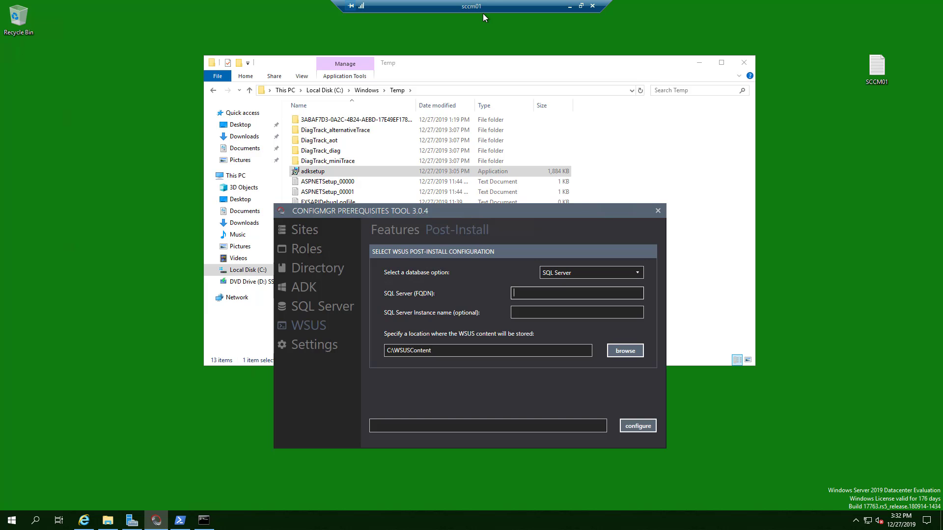
{"action": "left_click_drag", "start_coordinate": [481, 64], "coordinate": [378, 55]}
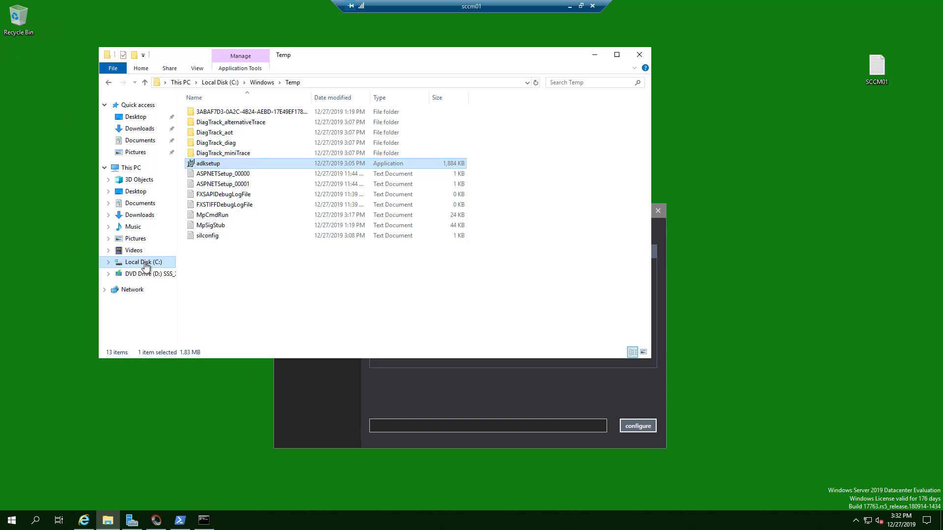
{"action": "left_click", "coordinate": [349, 402]}
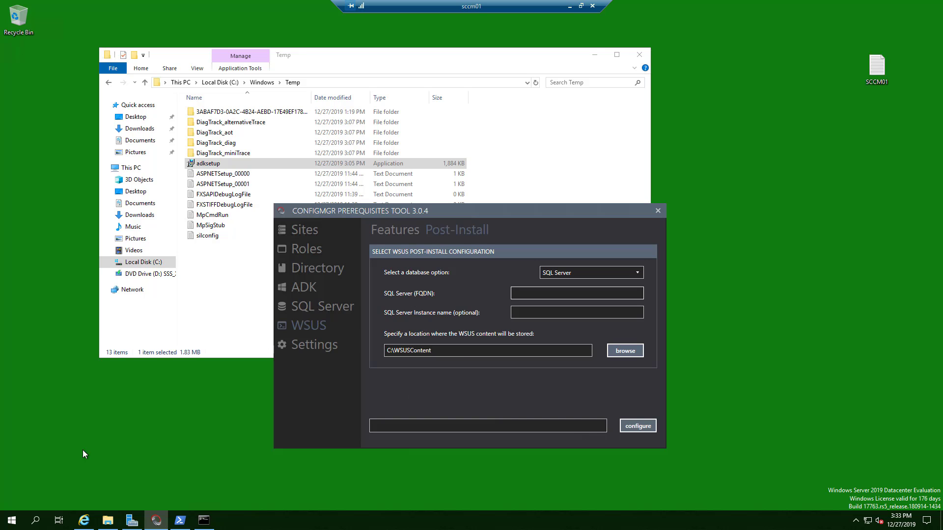
- Open Disk Management and bring Disk 1 online
{"action": "right_click", "coordinate": [10, 522]}
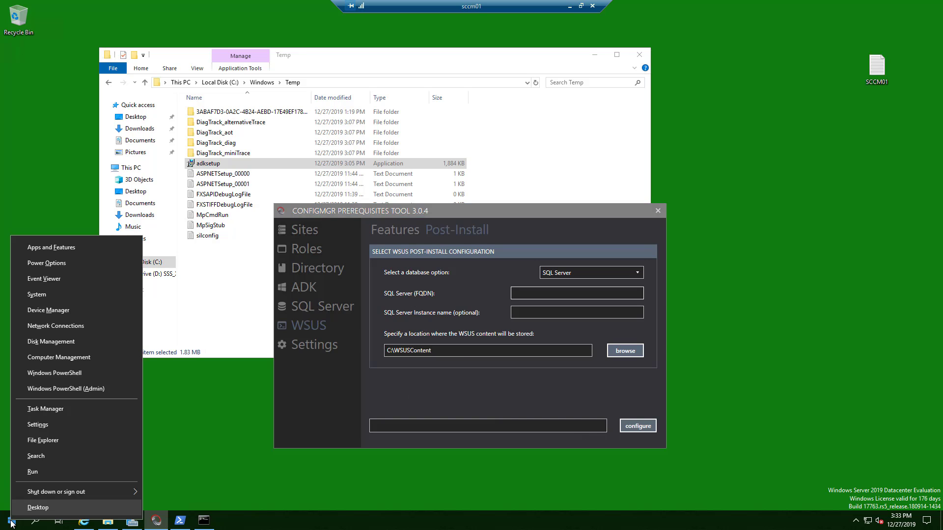
{"action": "left_click", "coordinate": [64, 343]}
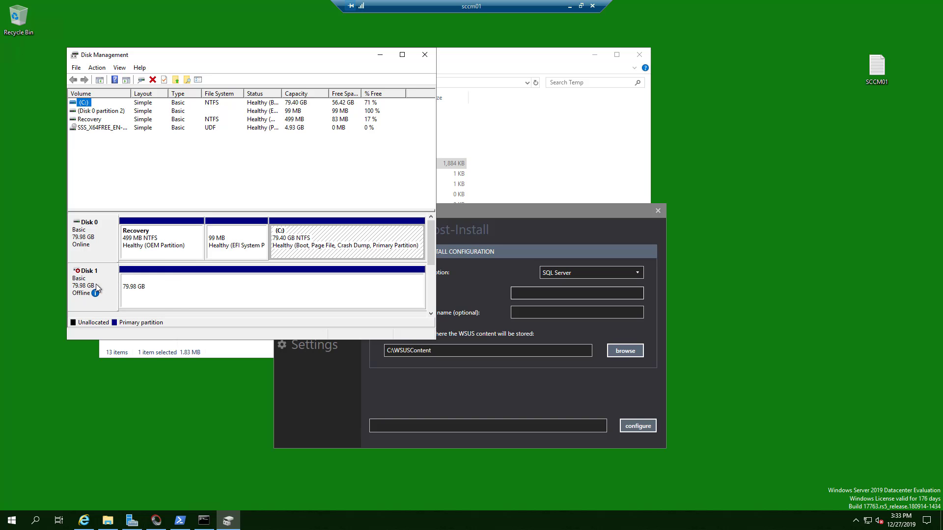
{"action": "mouse_move", "coordinate": [92, 298]}
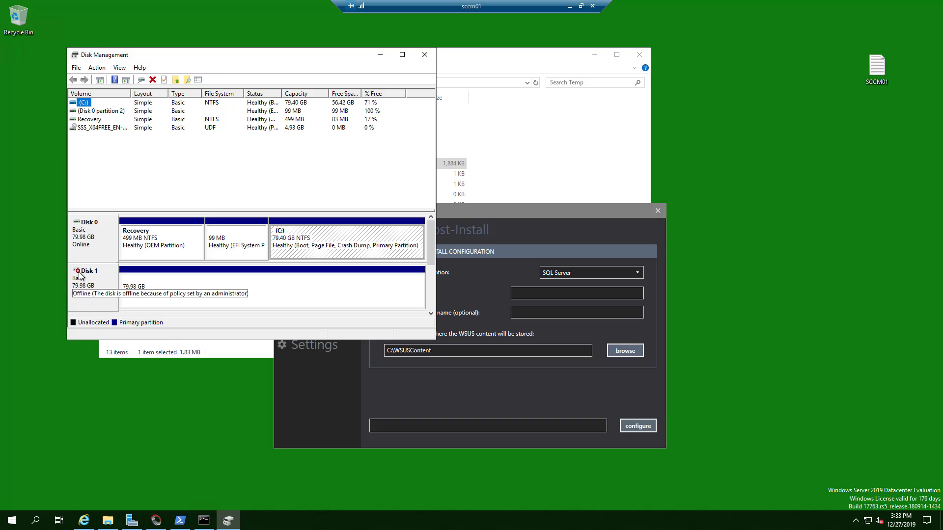
{"action": "right_click", "coordinate": [93, 273]}
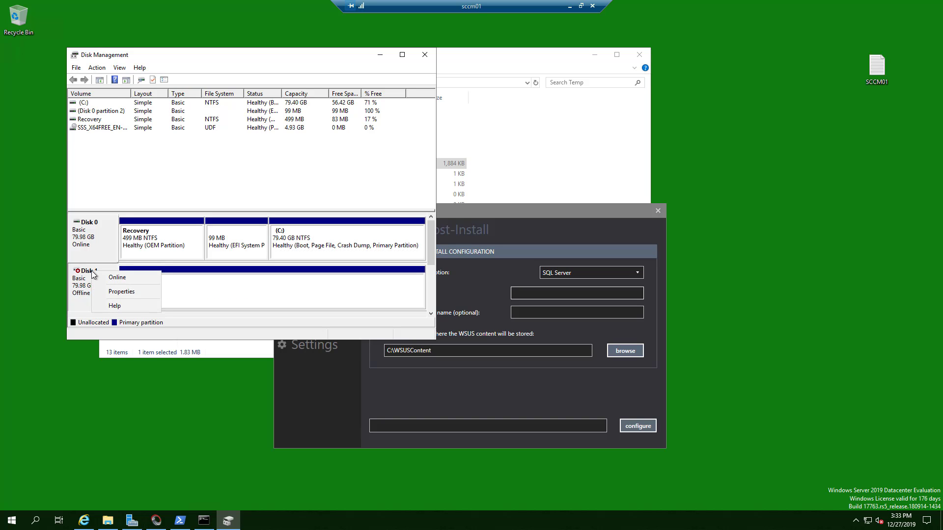
{"action": "left_click", "coordinate": [118, 278]}
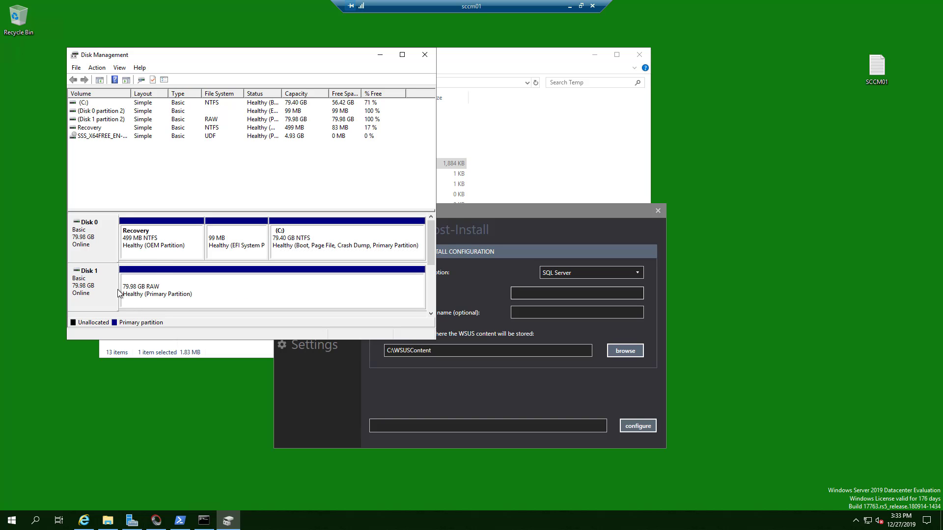
- Quick-format the Disk 1 partition as NTFS with the volume label Data
{"action": "left_click", "coordinate": [205, 295]}
{"action": "right_click", "coordinate": [233, 294]}
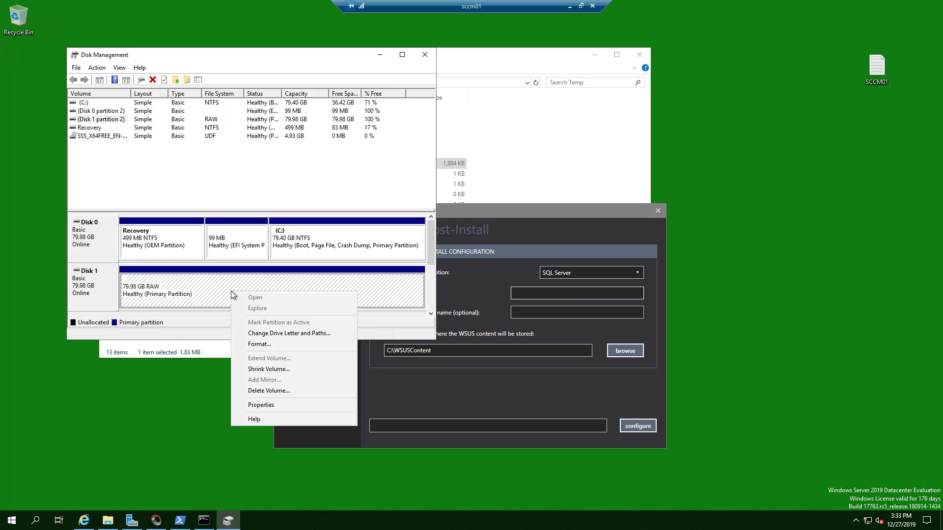
{"action": "left_click", "coordinate": [259, 345]}
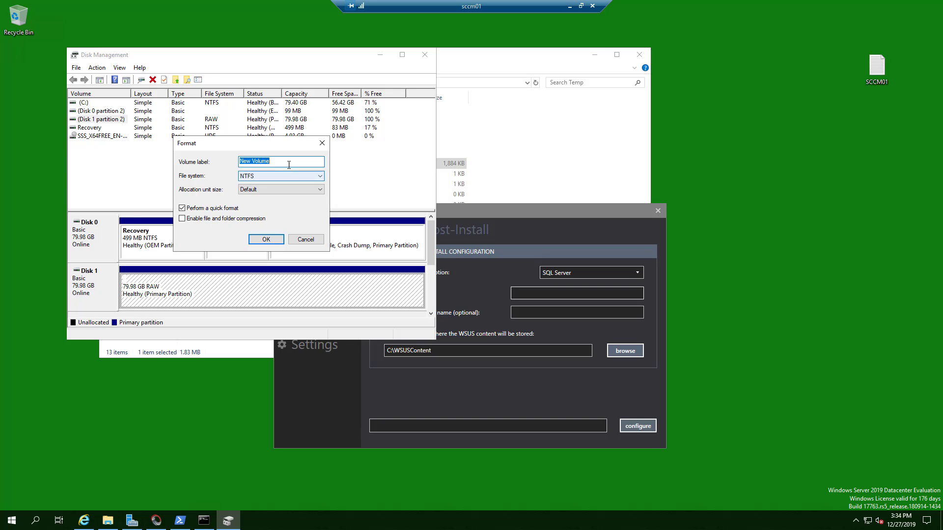
{"action": "type", "text": "Data"}
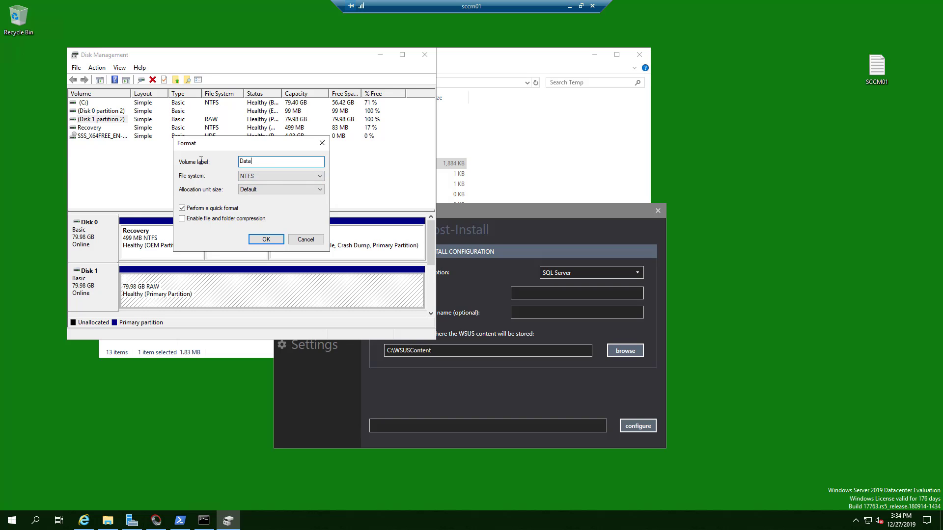
{"action": "left_click", "coordinate": [266, 239]}
{"action": "left_click", "coordinate": [513, 299]}
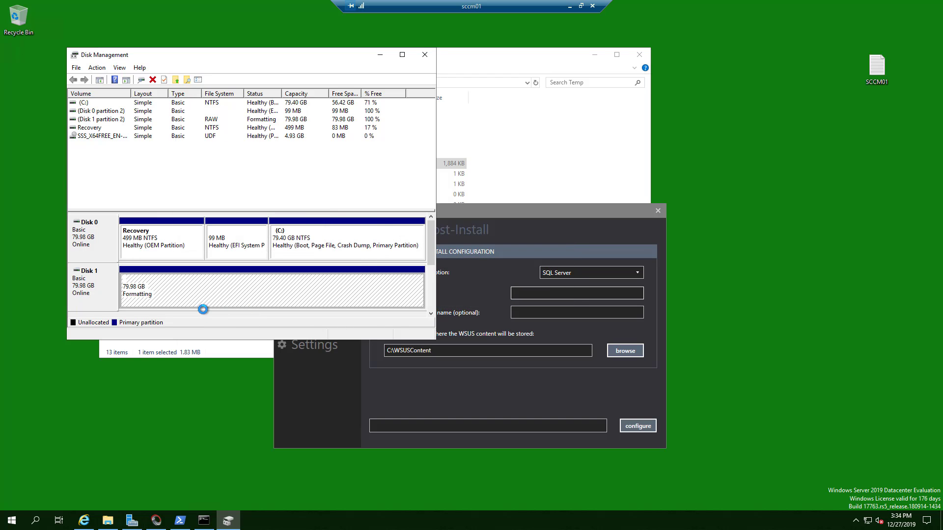
- Assign drive letter E to the Data volume on Disk 1
{"action": "right_click", "coordinate": [245, 293]}
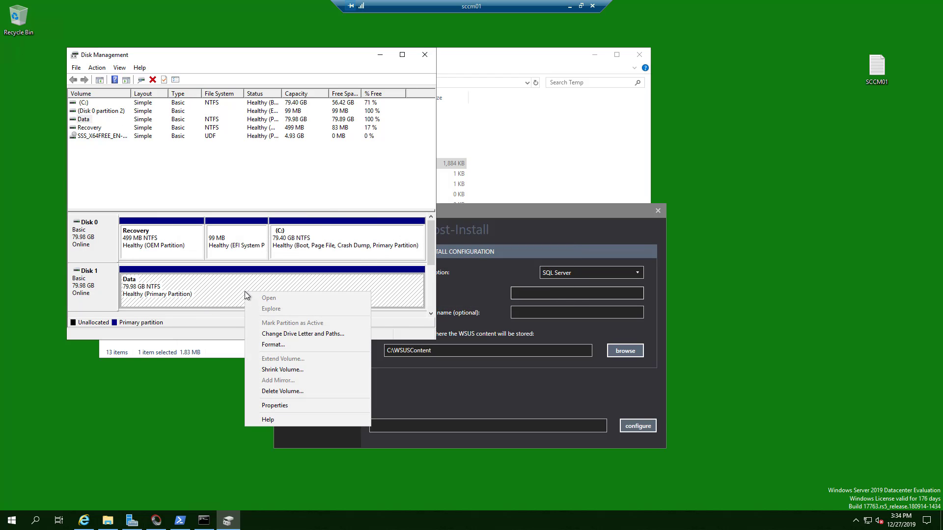
{"action": "left_click", "coordinate": [341, 334]}
{"action": "left_click", "coordinate": [197, 225]}
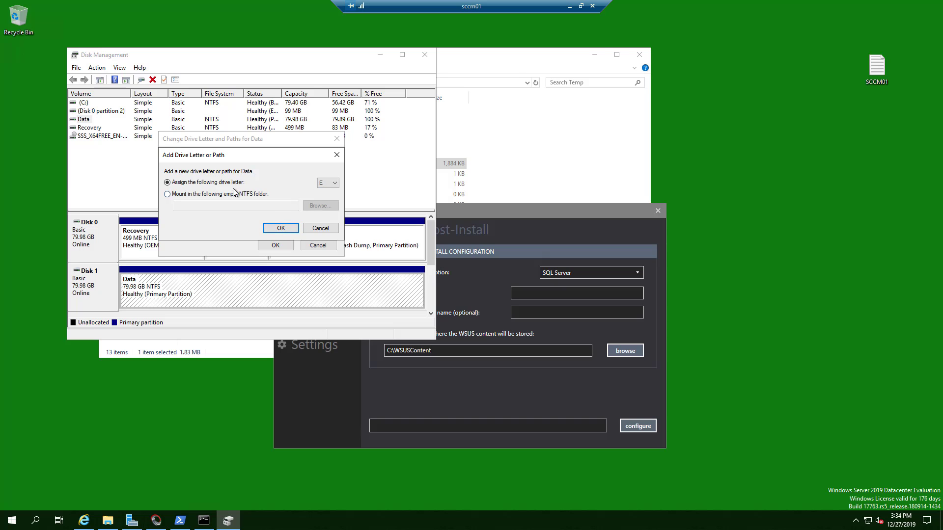
{"action": "left_click", "coordinate": [280, 228]}
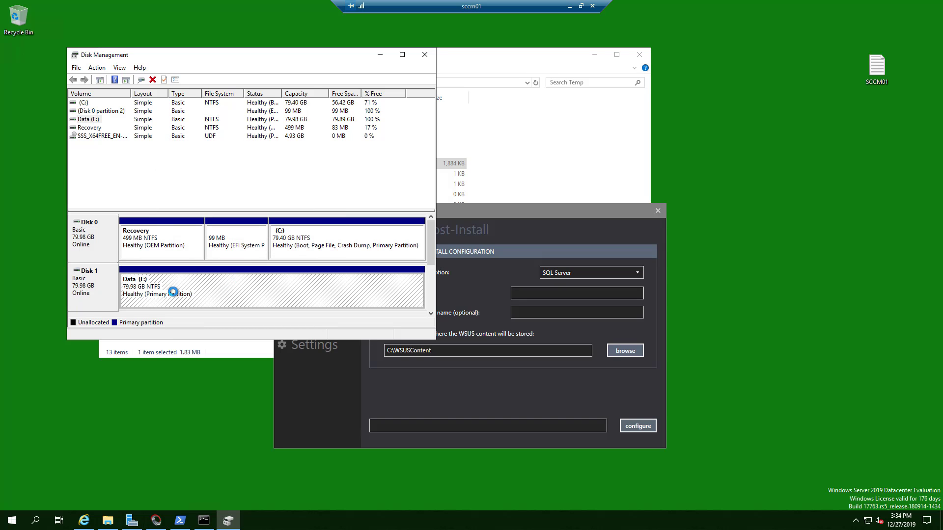
- Switch to File Explorer and open the Data (E:) drive from This PC
{"action": "left_click", "coordinate": [488, 59]}
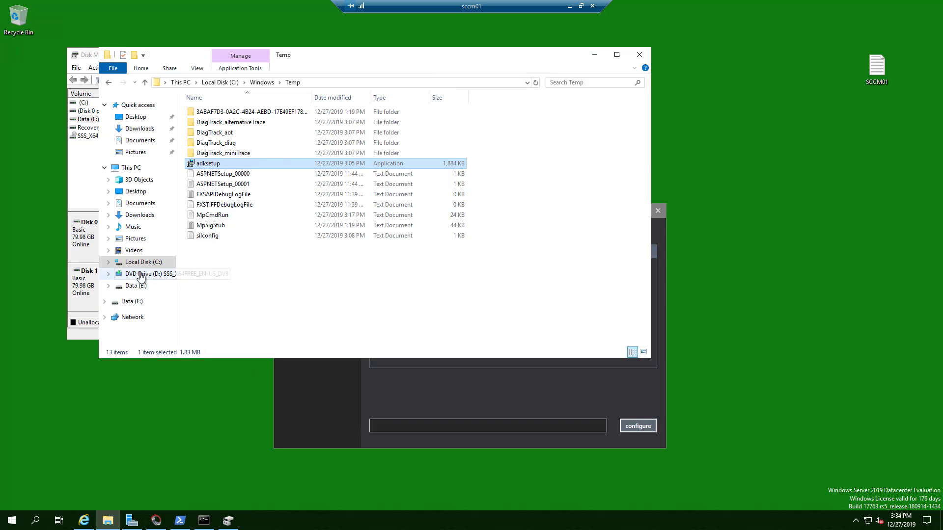
{"action": "left_click", "coordinate": [137, 168]}
{"action": "double_click", "coordinate": [504, 217]}
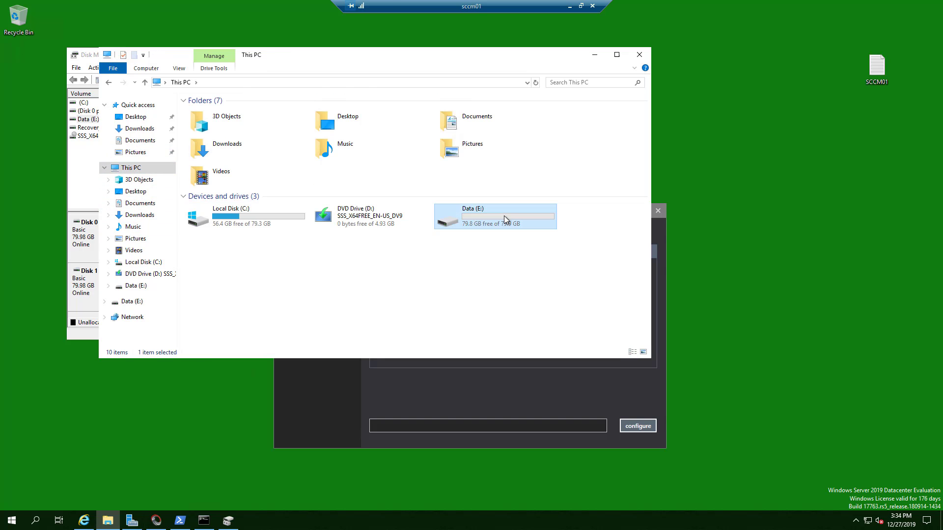
- Create a folder named WSUSContent on the Data (E:) drive
{"action": "left_click", "coordinate": [333, 425]}
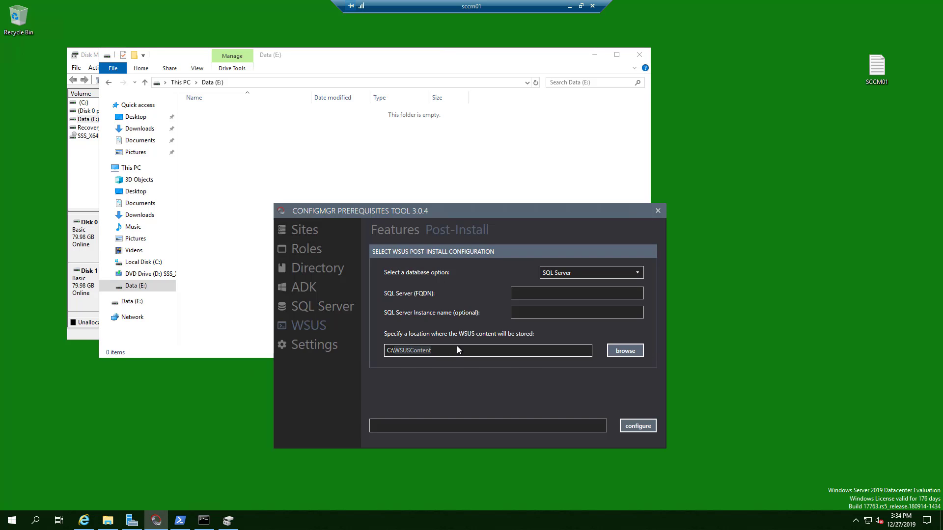
{"action": "left_click", "coordinate": [227, 210]}
{"action": "right_click", "coordinate": [240, 202]}
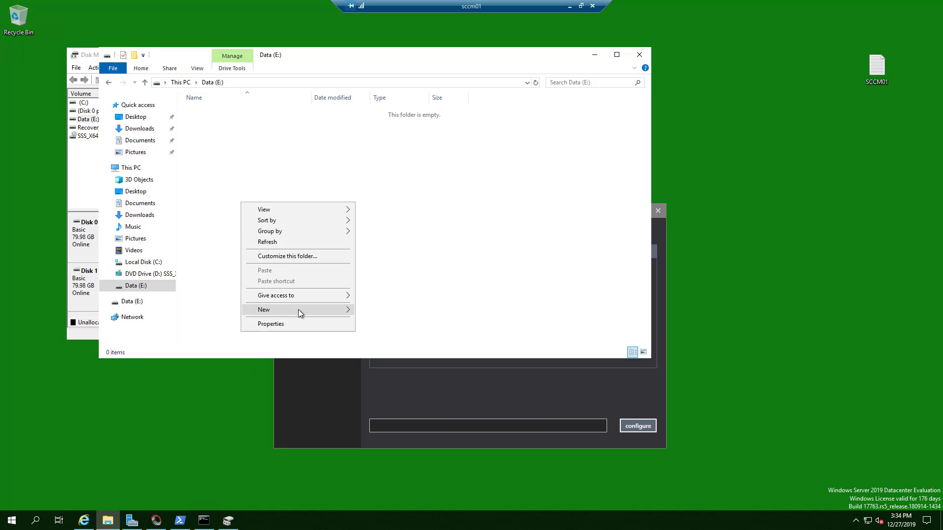
{"action": "mouse_move", "coordinate": [298, 309]}
{"action": "left_click", "coordinate": [373, 310]}
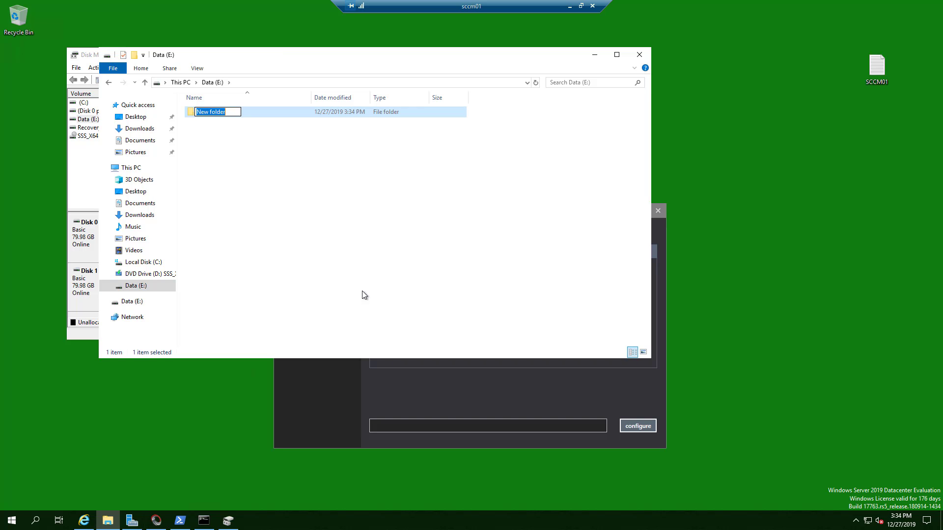
{"action": "type", "text": "WSUSContent"}
{"action": "left_click", "coordinate": [299, 194]}
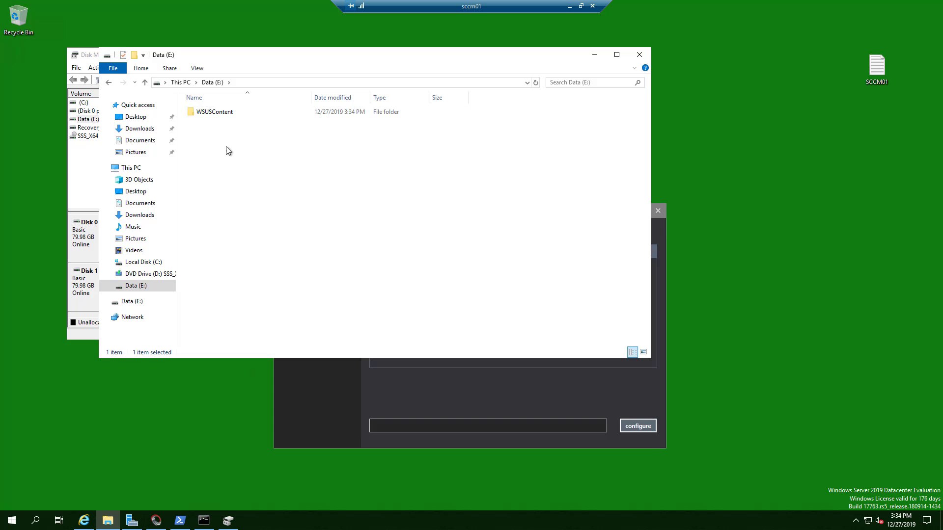
- Copy the new folder's path, E:\WSUSContent, into the WSUS content location of the ConfigMgr Prerequisites Tool
{"action": "left_click", "coordinate": [220, 114]}
{"action": "double_click", "coordinate": [220, 114]}
{"action": "left_click", "coordinate": [316, 83]}
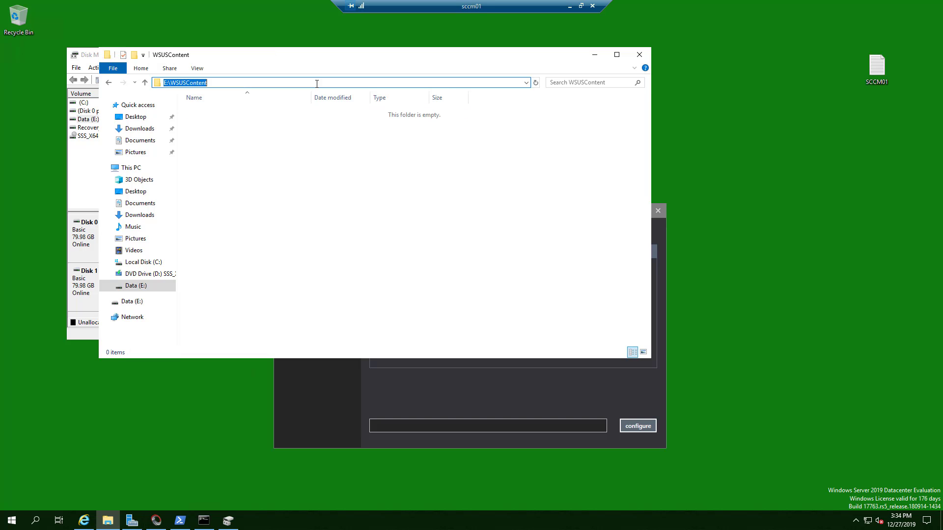
{"action": "right_click", "coordinate": [316, 83]}
{"action": "left_click", "coordinate": [340, 116]}
{"action": "left_click", "coordinate": [422, 370]}
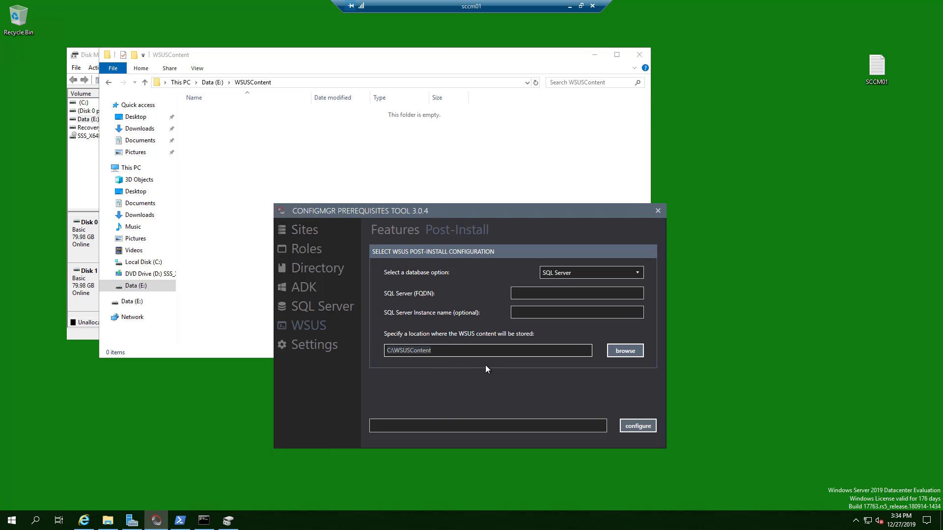
{"action": "key", "text": "ctrl+v"}
- Run the WSUS post-install configuration with sql01.bibitech.com as the SQL Server FQDN, and close Disk Management
{"action": "left_click", "coordinate": [643, 427]}
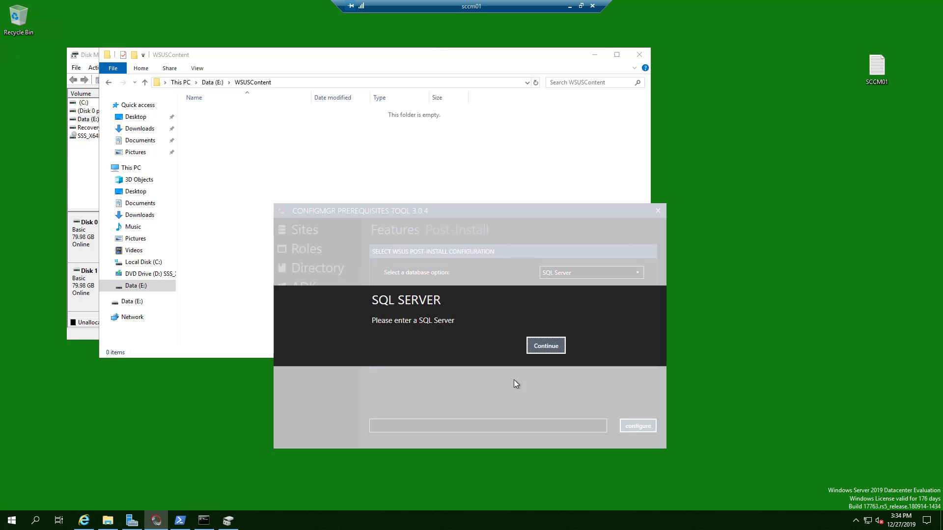
{"action": "left_click", "coordinate": [546, 346]}
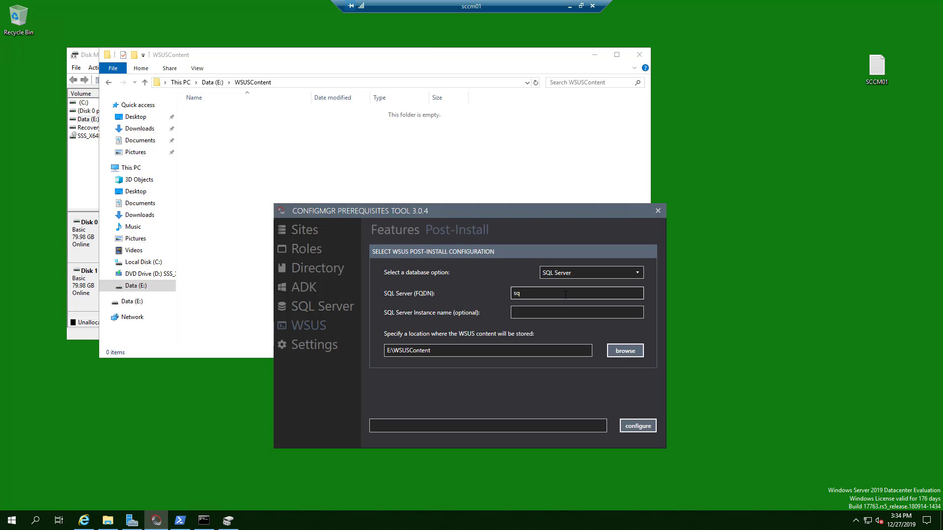
{"action": "type", "text": "sql01.bibitech.com"}
{"action": "left_click", "coordinate": [654, 424]}
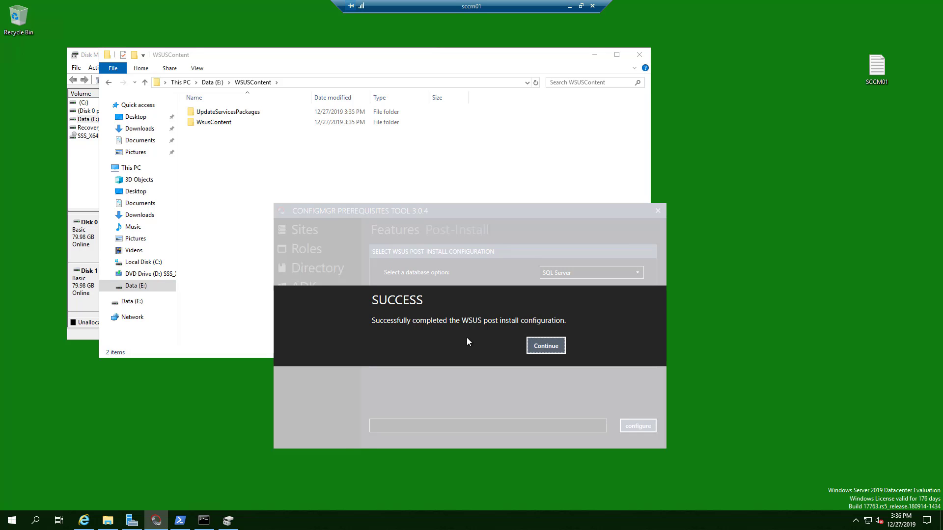
{"action": "left_click", "coordinate": [563, 346]}
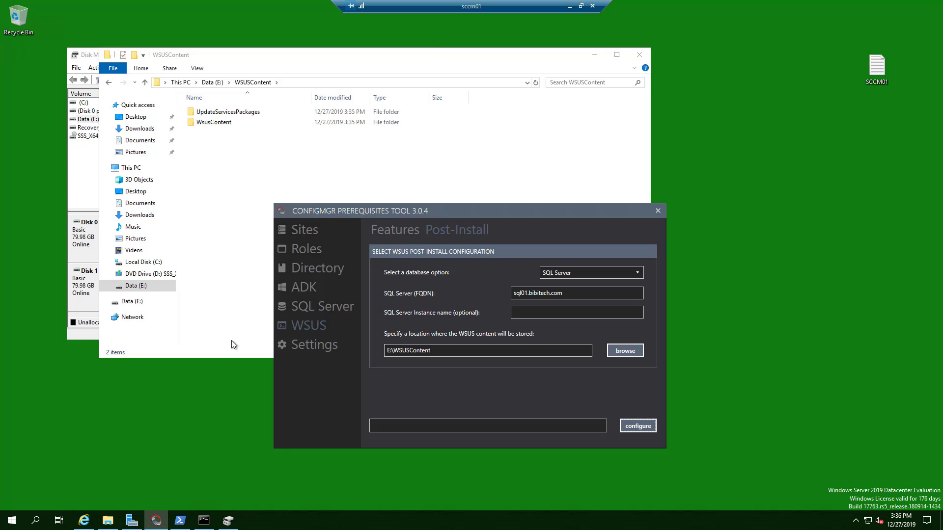
{"action": "left_click", "coordinate": [91, 170]}
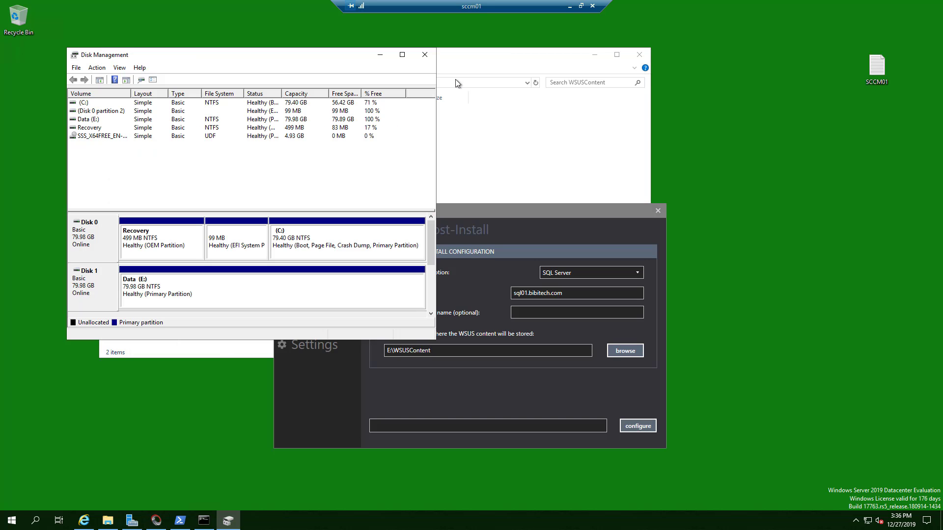
{"action": "left_click", "coordinate": [424, 55]}
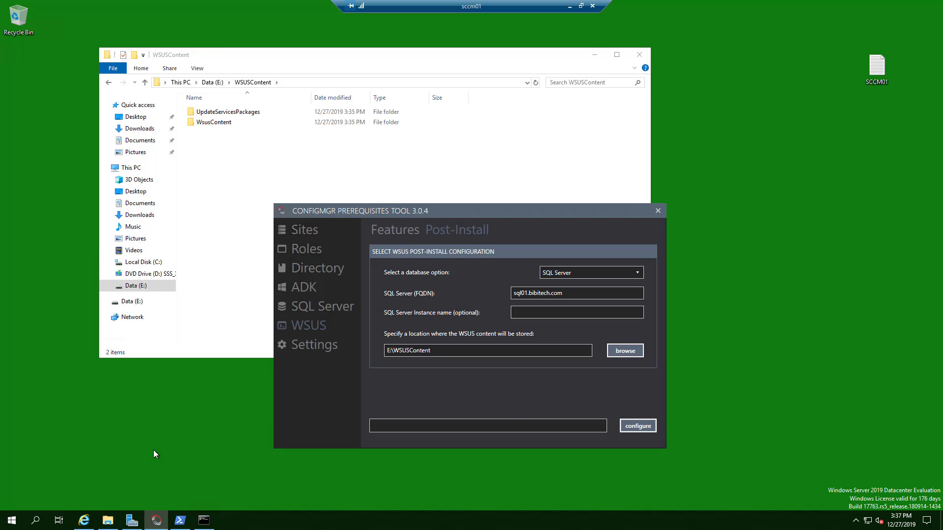
- Open Computer Management and show the properties of the local Administrators group
{"action": "right_click", "coordinate": [15, 524]}
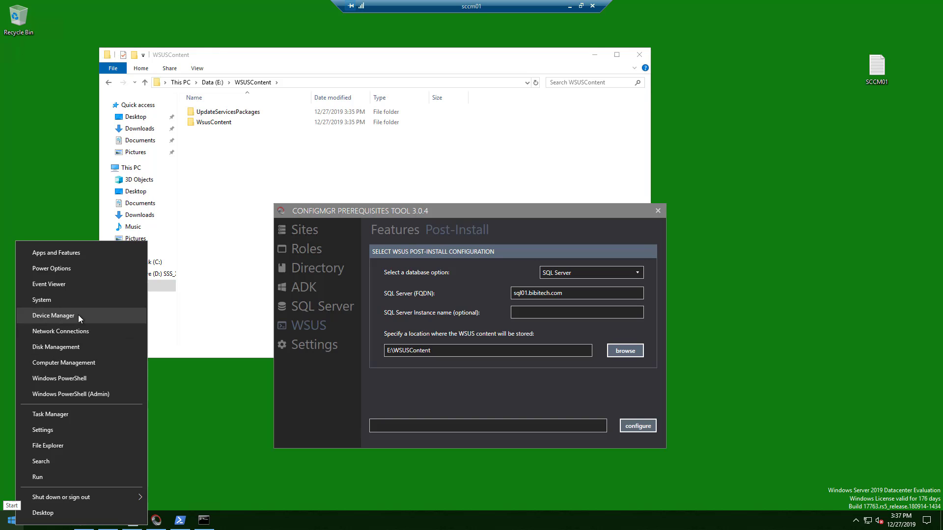
{"action": "left_click", "coordinate": [100, 361]}
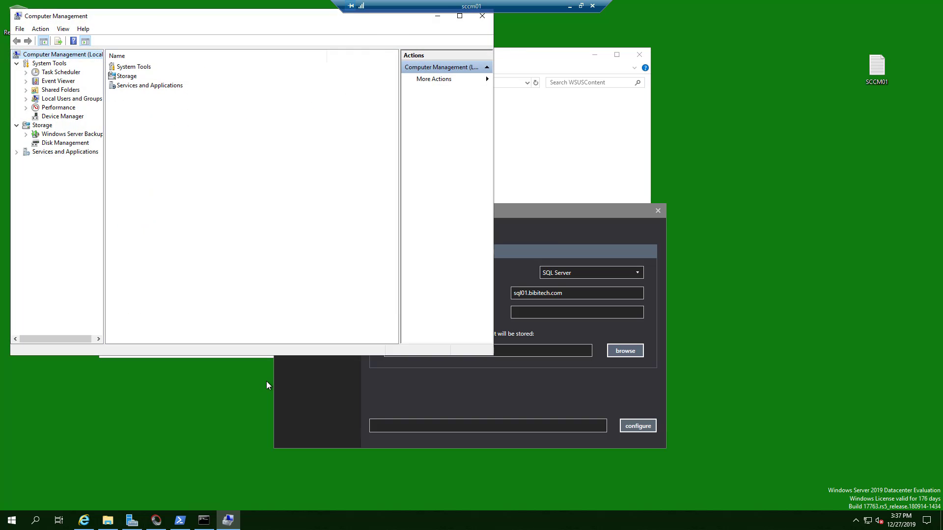
{"action": "left_click", "coordinate": [72, 100]}
{"action": "double_click", "coordinate": [83, 102]}
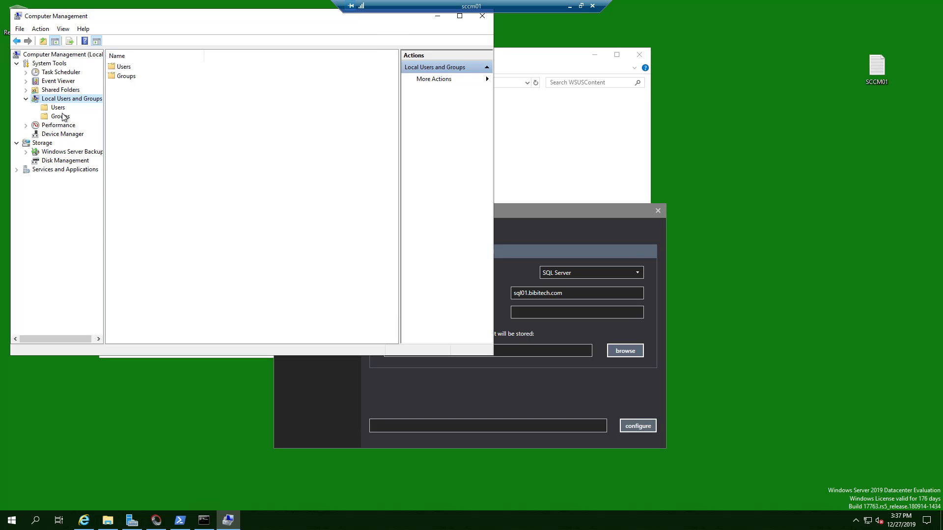
{"action": "left_click", "coordinate": [61, 117]}
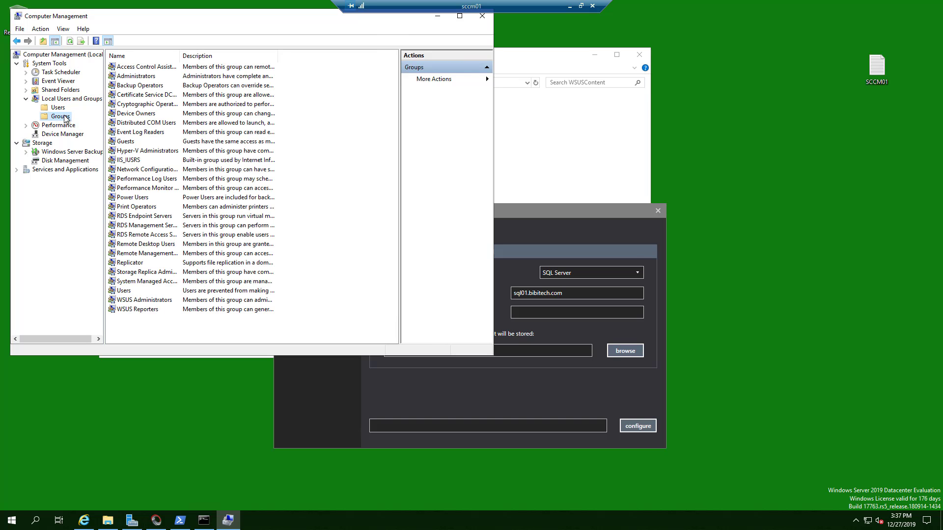
{"action": "right_click", "coordinate": [65, 118]}
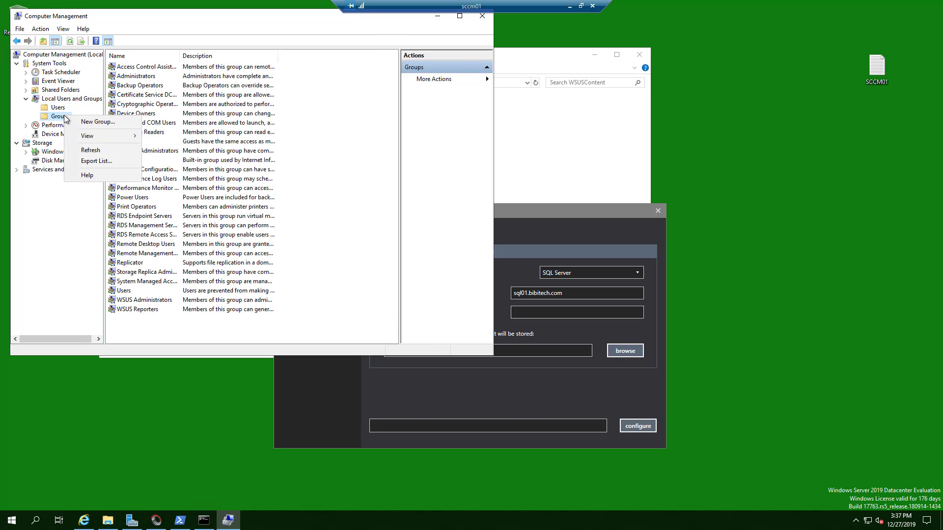
{"action": "left_click", "coordinate": [143, 76]}
{"action": "double_click", "coordinate": [143, 76]}
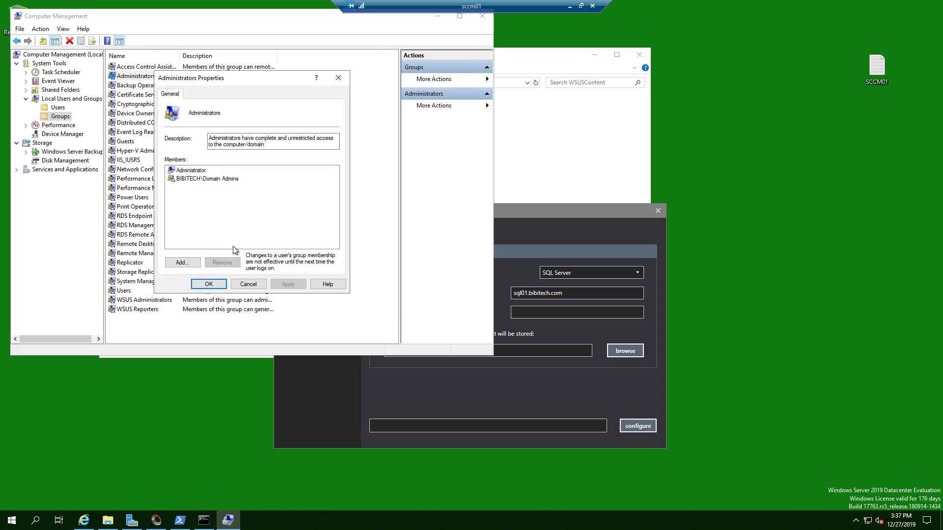
- Add the SC_Admin domain account to the local Administrators group's members
{"action": "left_click", "coordinate": [188, 265]}
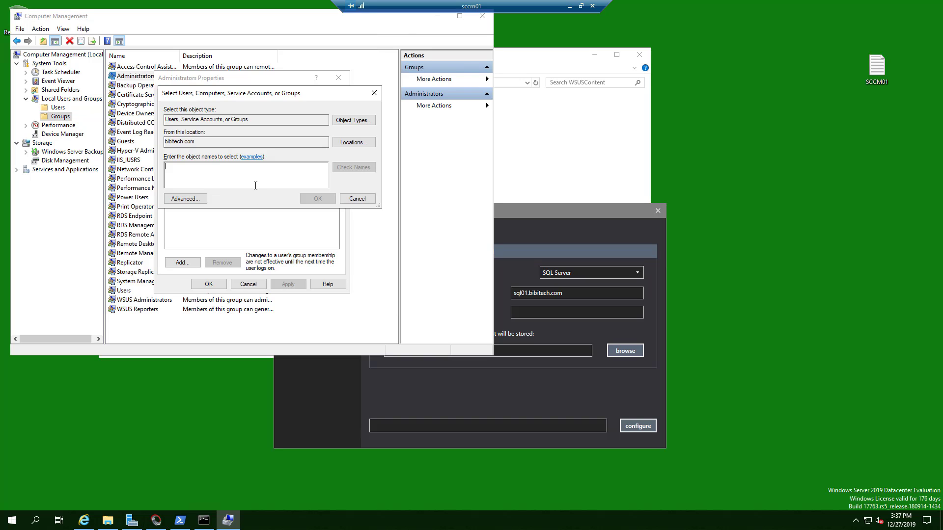
{"action": "type", "text": "sccm"}
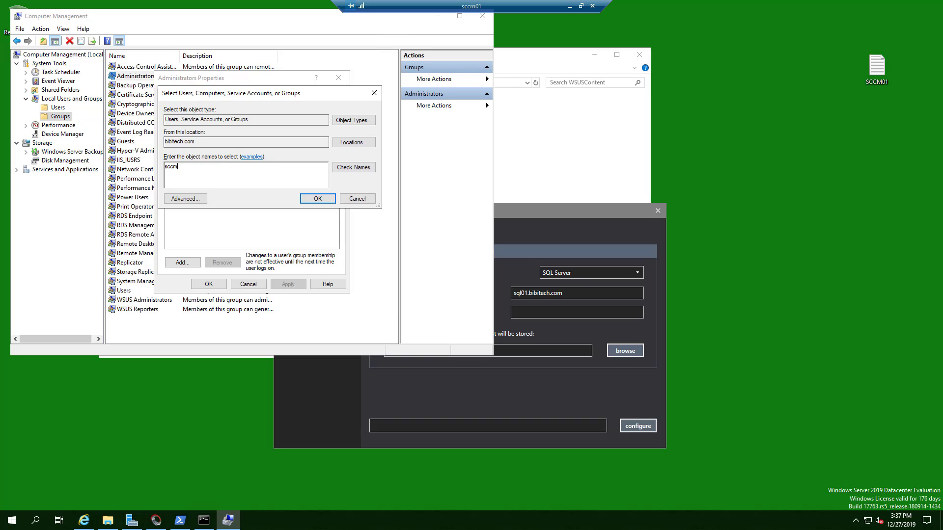
{"action": "key", "text": "BackSpace"}
{"action": "key", "text": "BackSpace"}
{"action": "type", "text": "c_admi"}
{"action": "left_click", "coordinate": [353, 167]}
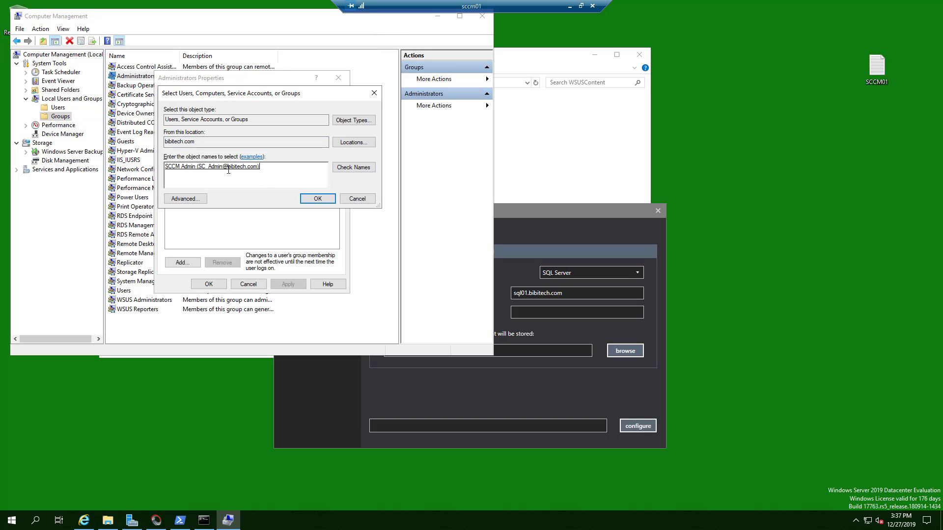
{"action": "left_click", "coordinate": [317, 198]}
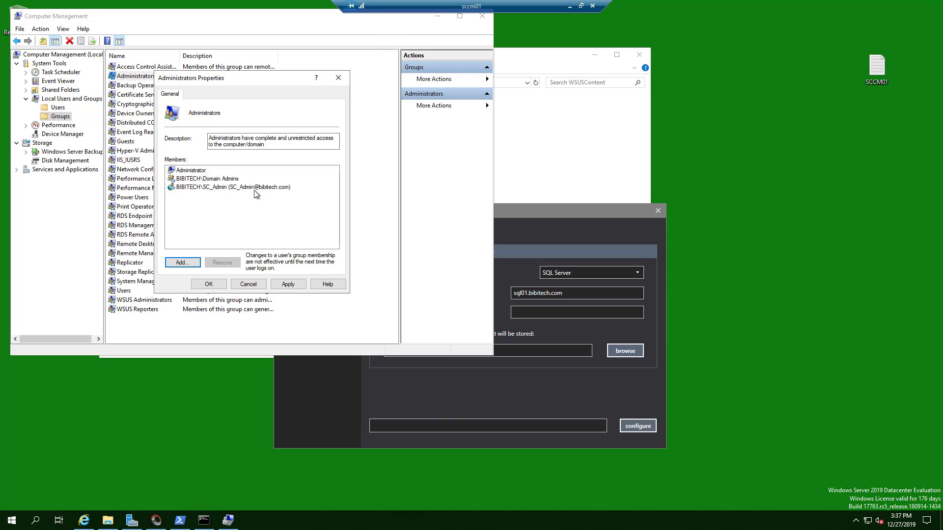
- Include Computers in the searched object types, add the sccm01 computer account to the Administrators group, and apply the changes
{"action": "left_click", "coordinate": [183, 262]}
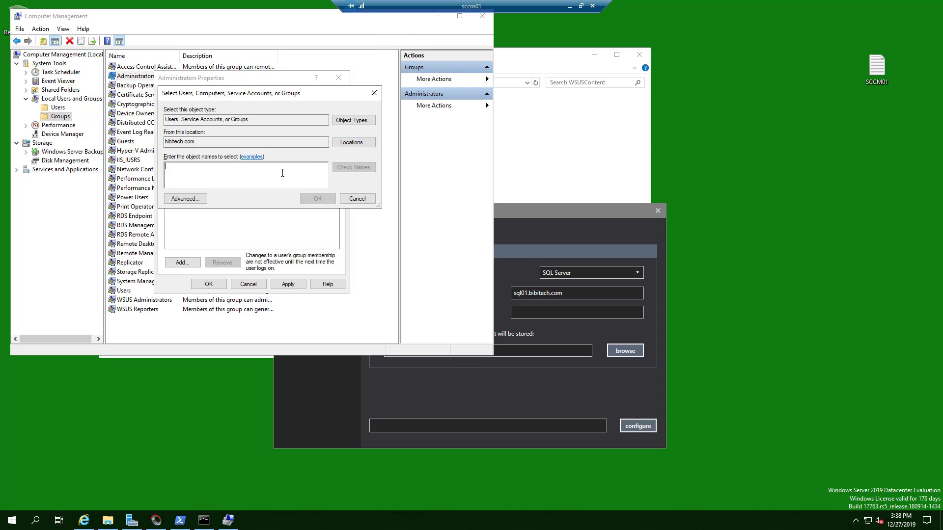
{"action": "left_click", "coordinate": [356, 146]}
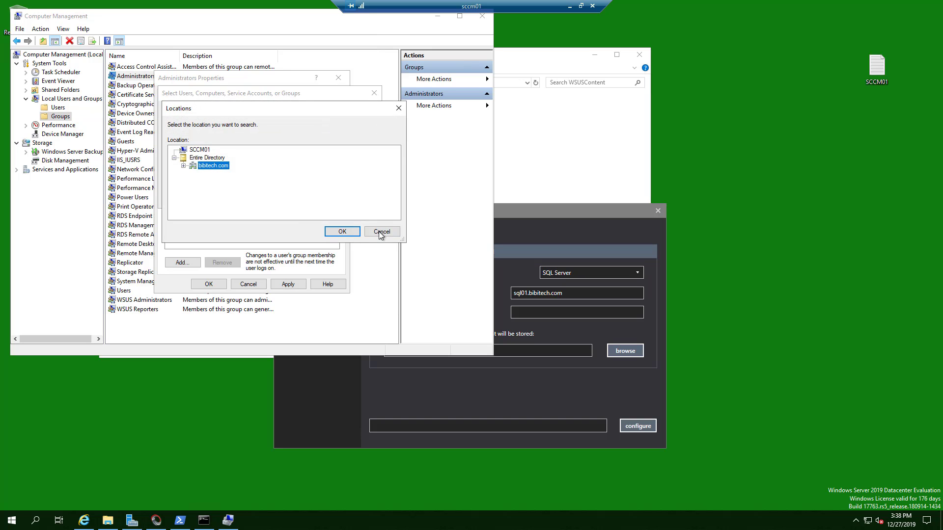
{"action": "left_click", "coordinate": [342, 232]}
{"action": "left_click", "coordinate": [352, 120]}
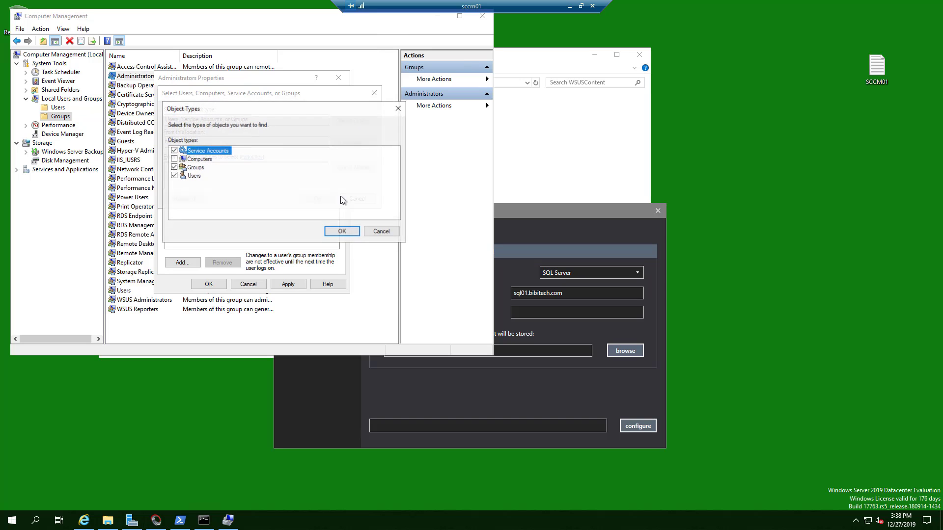
{"action": "left_click", "coordinate": [173, 158]}
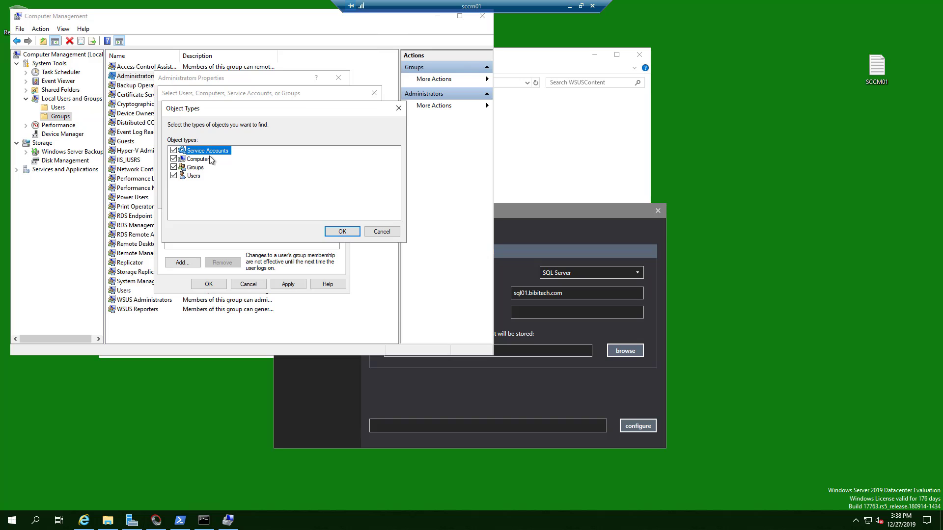
{"action": "left_click", "coordinate": [350, 233]}
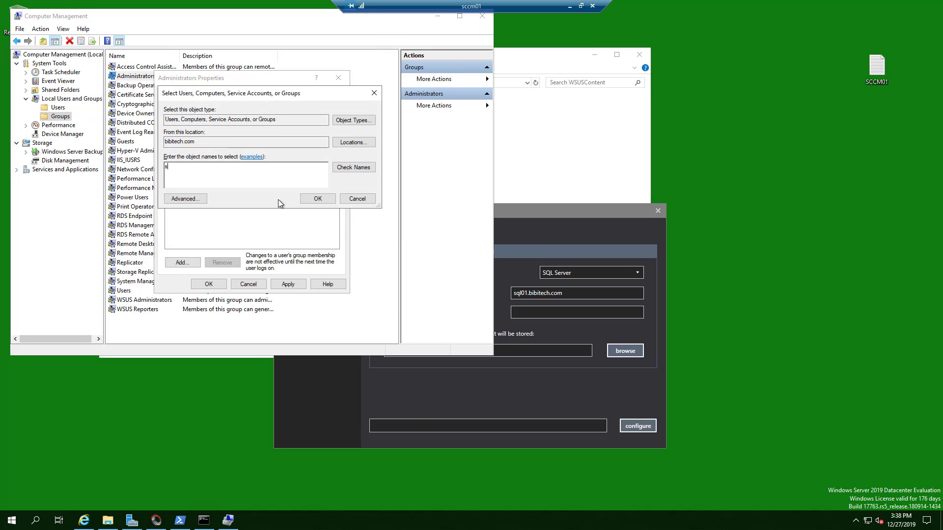
{"action": "type", "text": "sccm01"}
{"action": "left_click", "coordinate": [353, 167]}
{"action": "left_click", "coordinate": [317, 199]}
{"action": "left_click", "coordinate": [287, 281]}
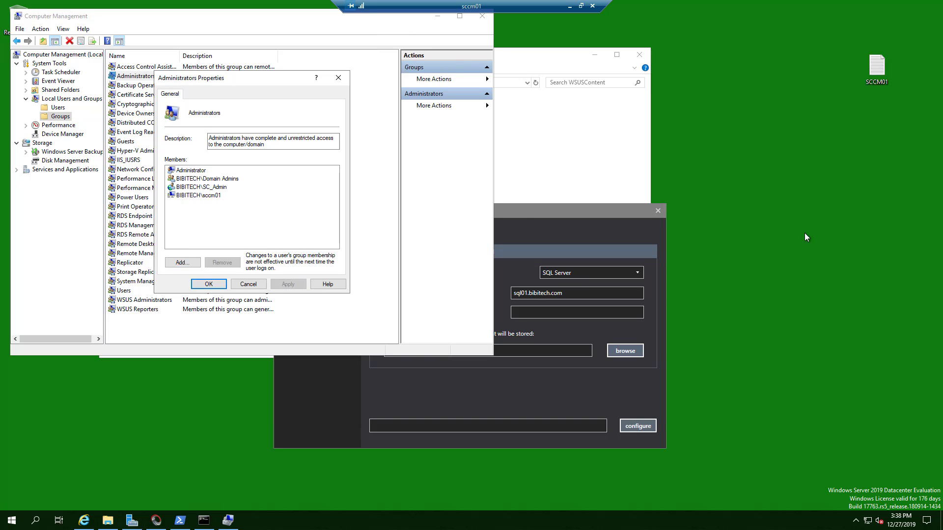
- Add the SVC_SQL1 service account to the Administrators group, save the membership, and close Computer Management
{"action": "left_click", "coordinate": [183, 262]}
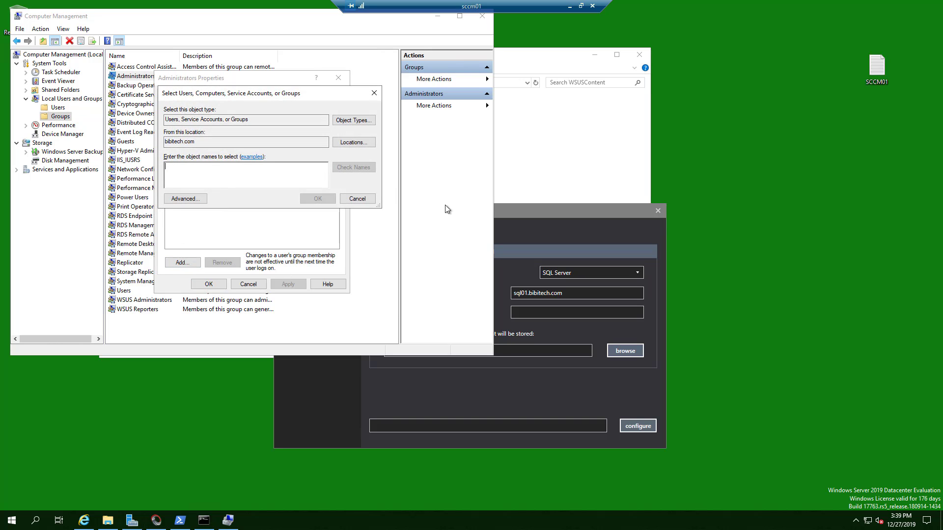
{"action": "type", "text": "svc_a"}
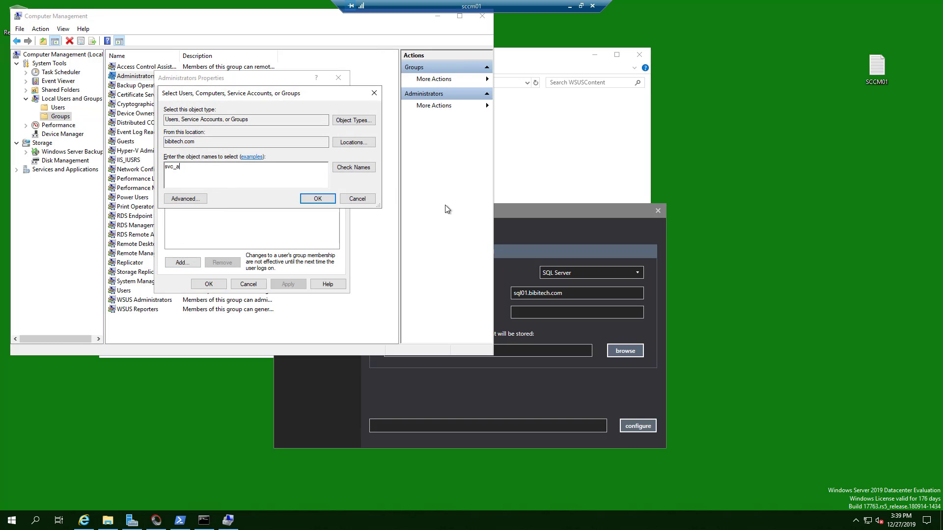
{"action": "type", "text": "dmin"}
{"action": "key", "text": "BackSpace"}
{"action": "key", "text": "BackSpace"}
{"action": "key", "text": "BackSpace"}
{"action": "key", "text": "BackSpace"}
{"action": "type", "text": "ql"}
{"action": "left_click", "coordinate": [347, 169]}
{"action": "left_click", "coordinate": [305, 200]}
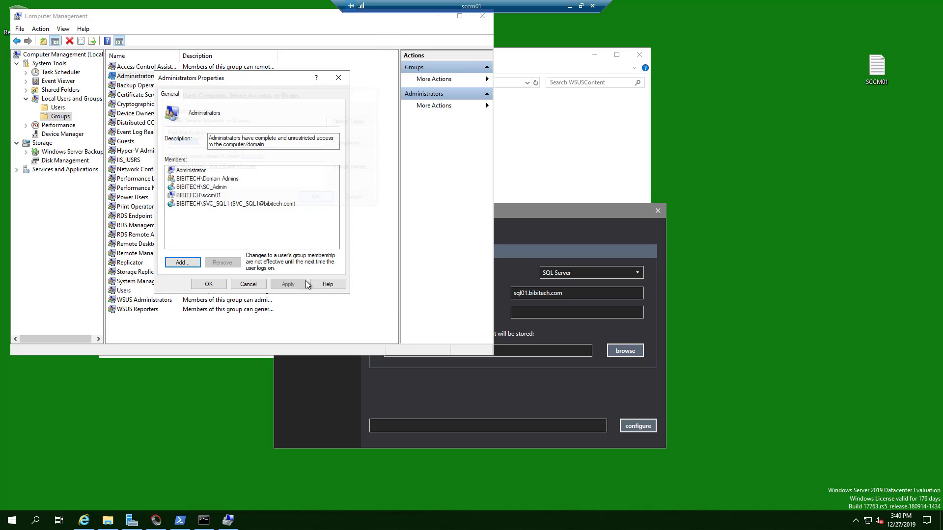
{"action": "left_click", "coordinate": [208, 283]}
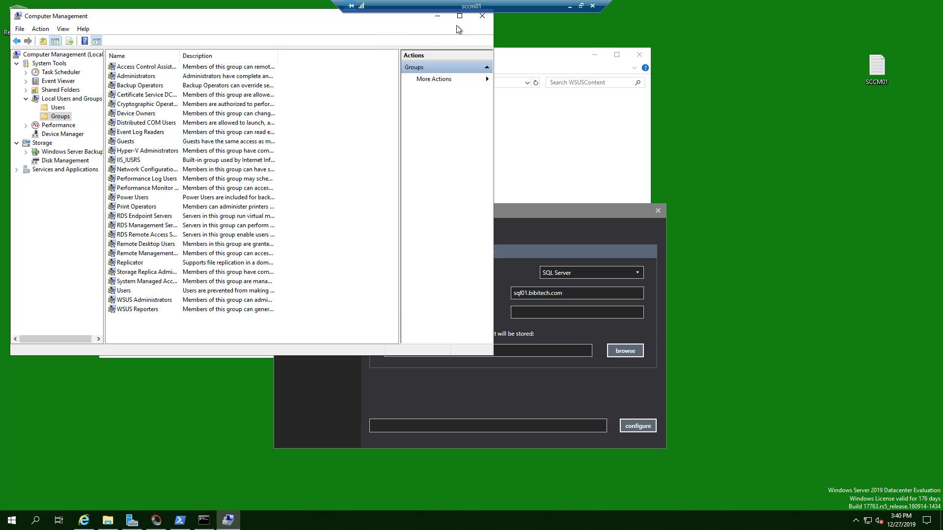
{"action": "left_click", "coordinate": [480, 19]}
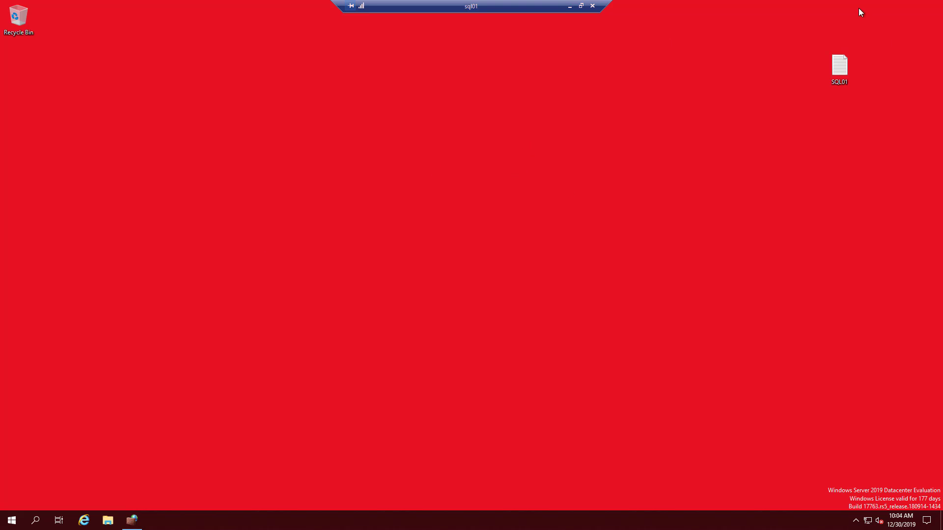
- Open Computer Management on sql01 and show the properties of the local Administrators group
{"action": "right_click", "coordinate": [11, 523]}
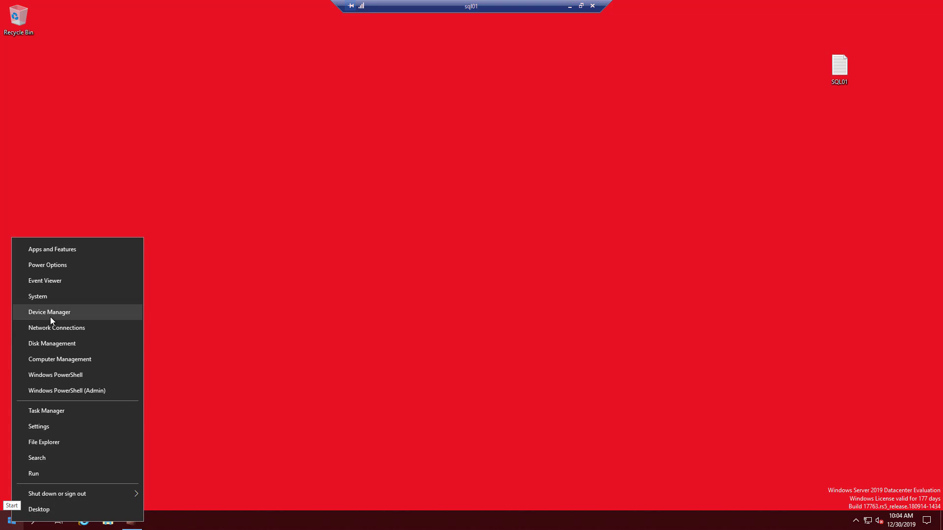
{"action": "left_click", "coordinate": [90, 360]}
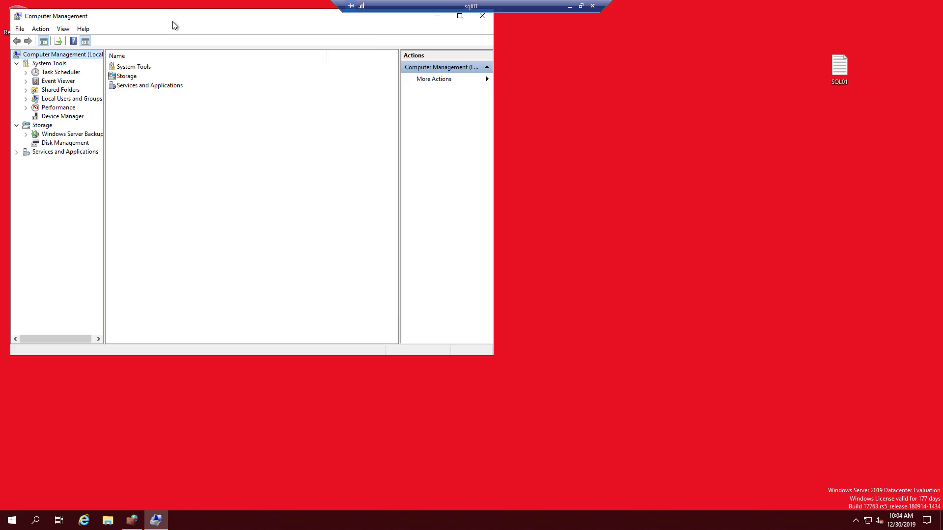
{"action": "left_click_drag", "start_coordinate": [172, 21], "coordinate": [237, 59]}
{"action": "left_click", "coordinate": [162, 139]}
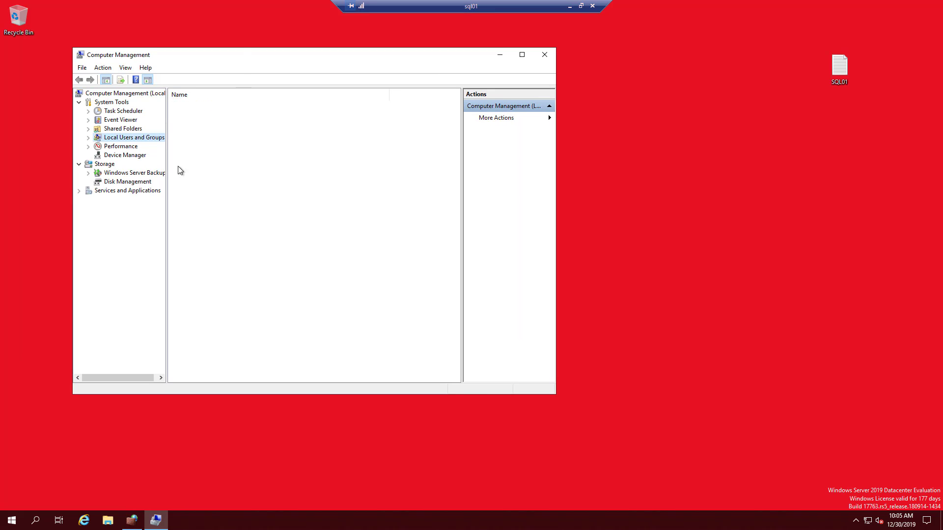
{"action": "double_click", "coordinate": [132, 139]}
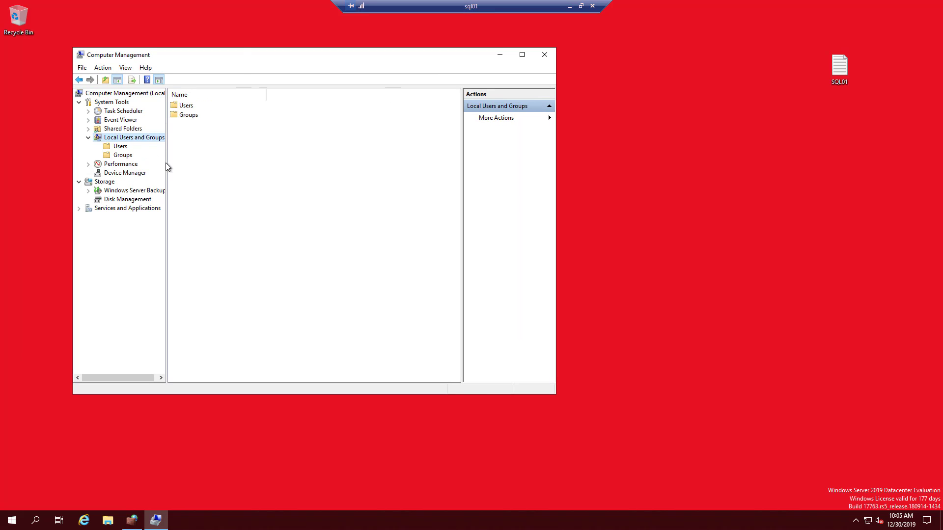
{"action": "double_click", "coordinate": [180, 115]}
{"action": "double_click", "coordinate": [198, 117]}
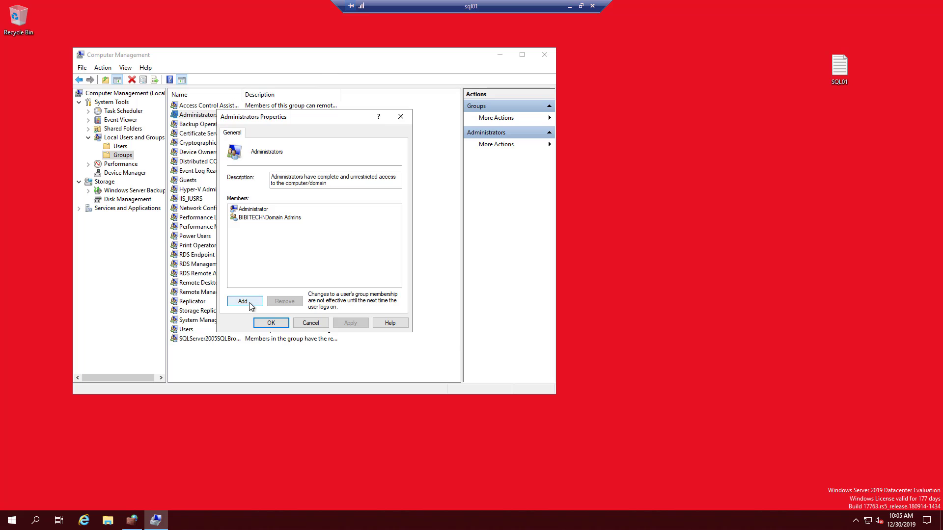
{"action": "left_click_drag", "start_coordinate": [311, 121], "coordinate": [256, 135]}
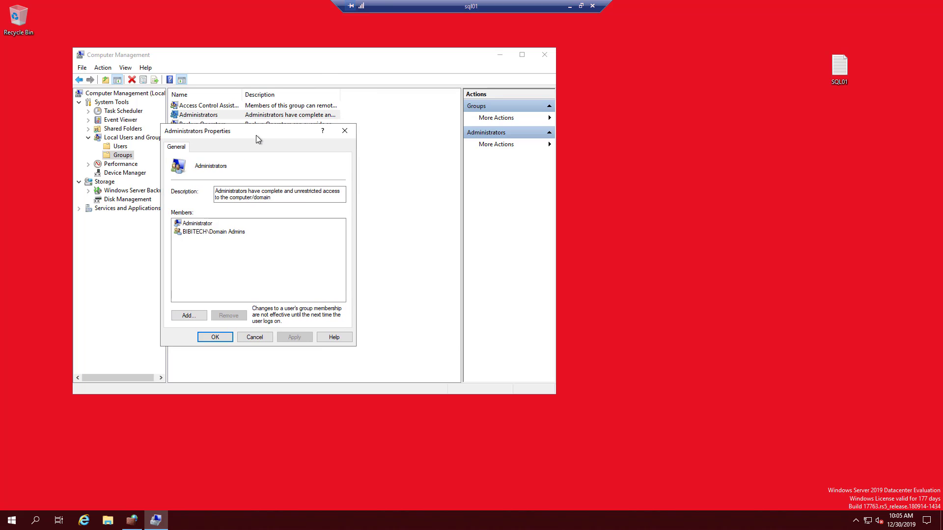
- Add the SC_Admin domain account to the members of sql01's local Administrators group
{"action": "left_click", "coordinate": [191, 315]}
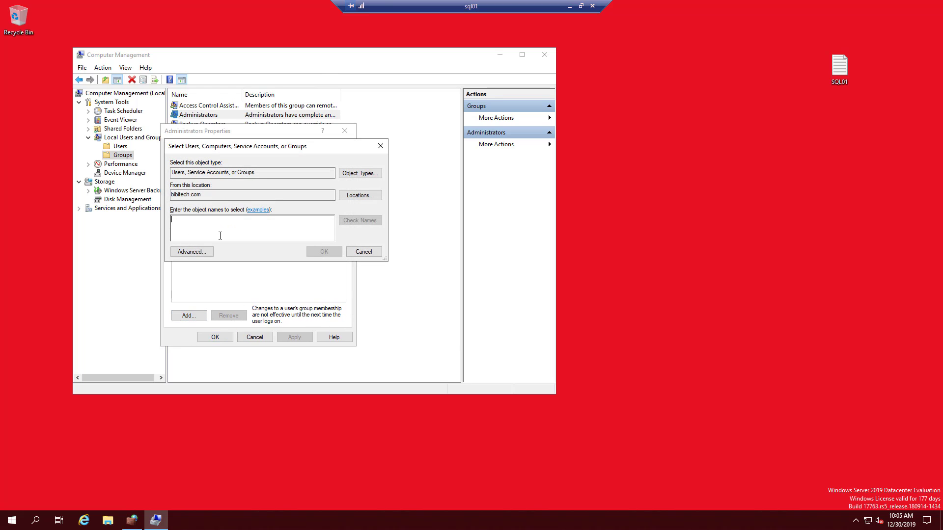
{"action": "type", "text": "sc"}
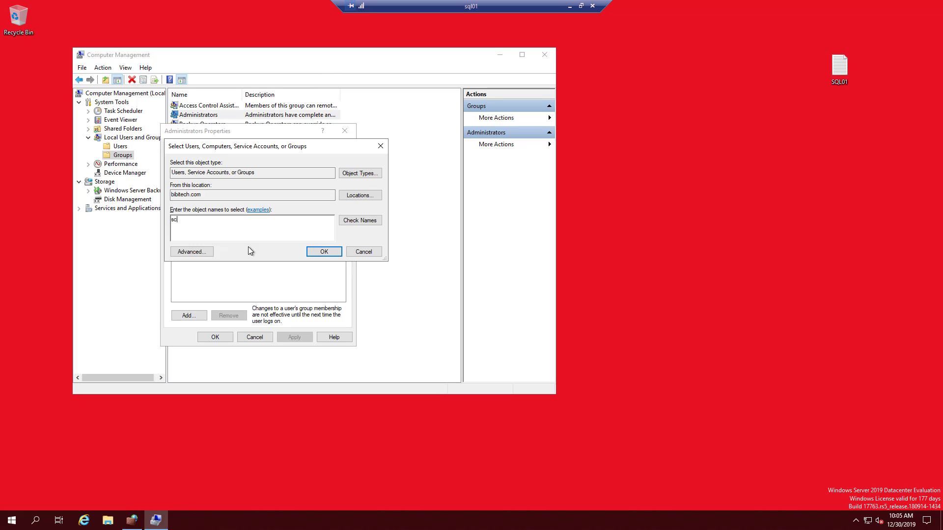
{"action": "type", "text": "_admin"}
{"action": "left_click", "coordinate": [359, 220]}
{"action": "left_click", "coordinate": [323, 252]}
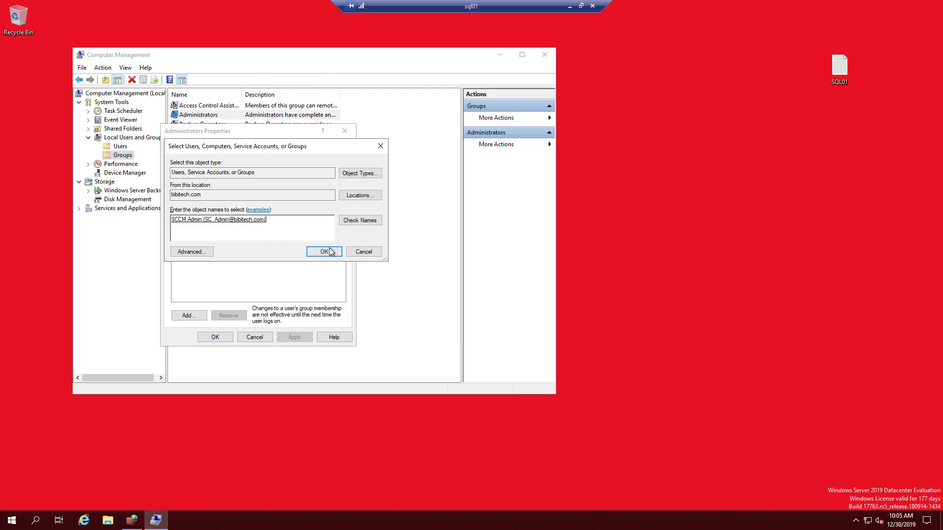
{"action": "left_click", "coordinate": [193, 317]}
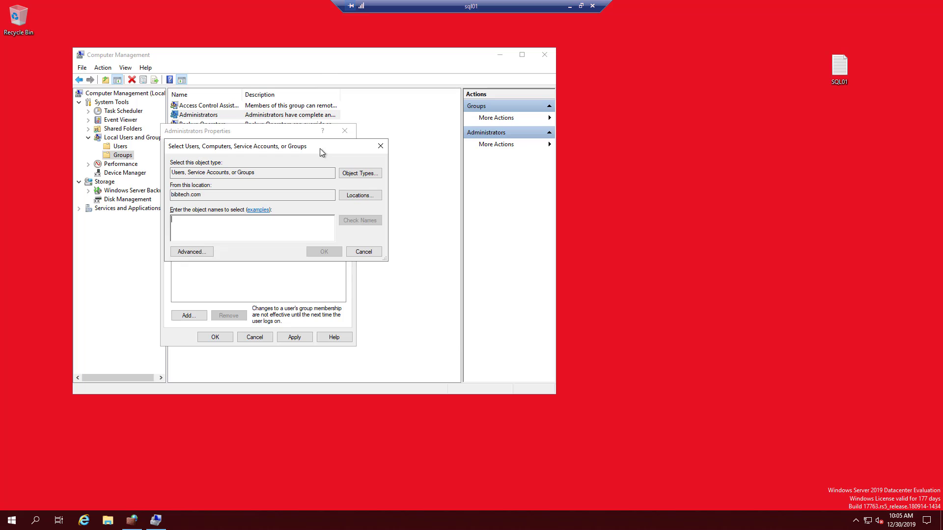
{"action": "left_click", "coordinate": [358, 173]}
{"action": "left_click", "coordinate": [388, 285]}
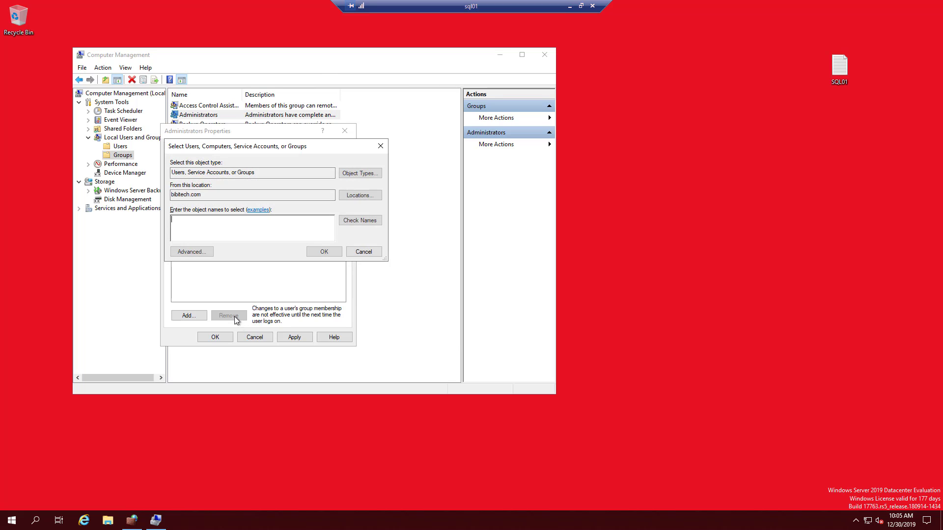
{"action": "left_click", "coordinate": [365, 252]}
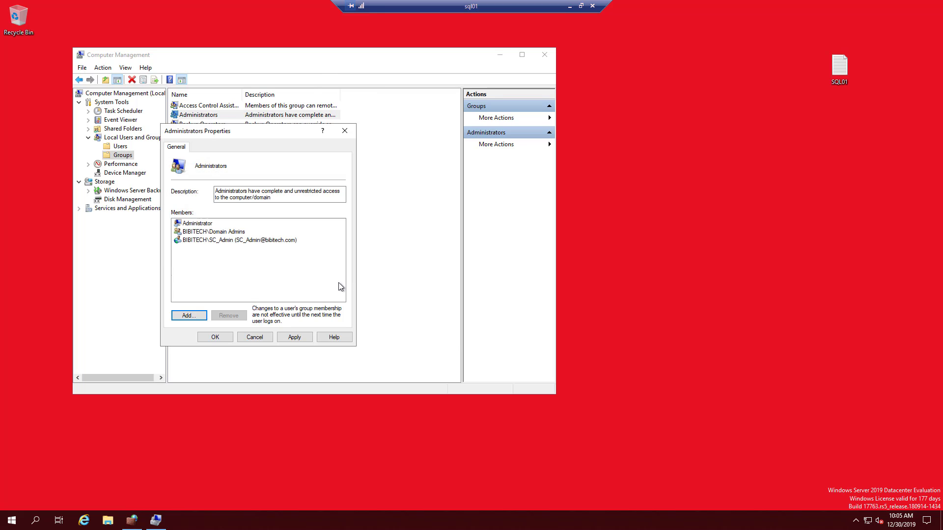
- Include Computers in the searched object types, add the sccm01 computer account to sql01's Administrators group, and save the membership
{"action": "left_click", "coordinate": [185, 315]}
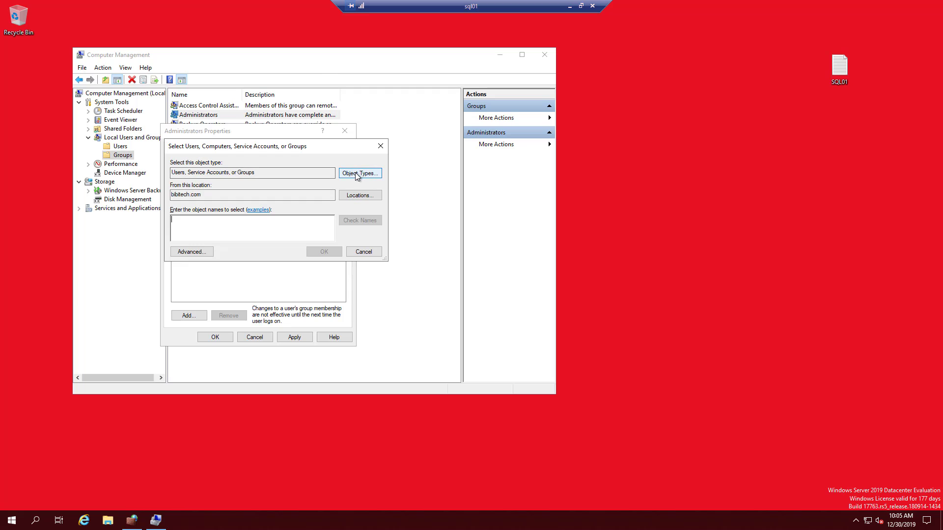
{"action": "left_click", "coordinate": [356, 173]}
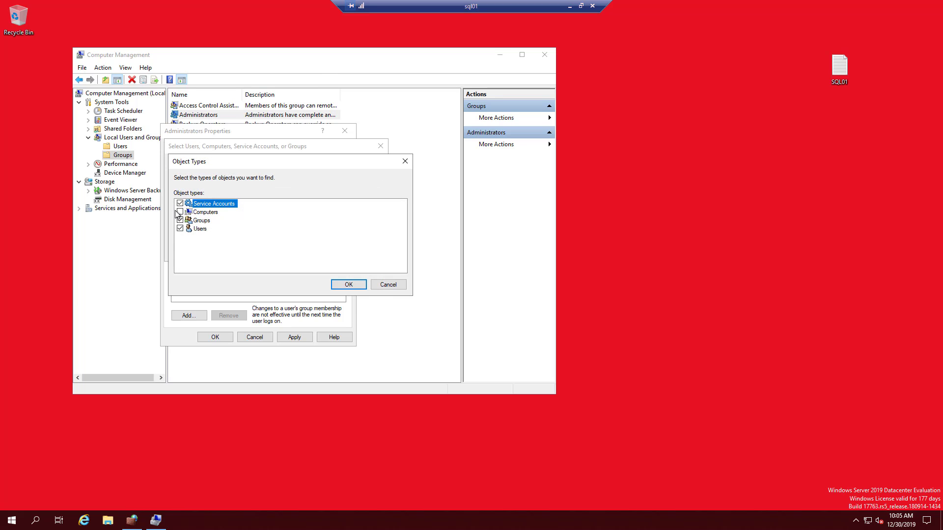
{"action": "left_click", "coordinate": [180, 213]}
{"action": "left_click", "coordinate": [347, 283]}
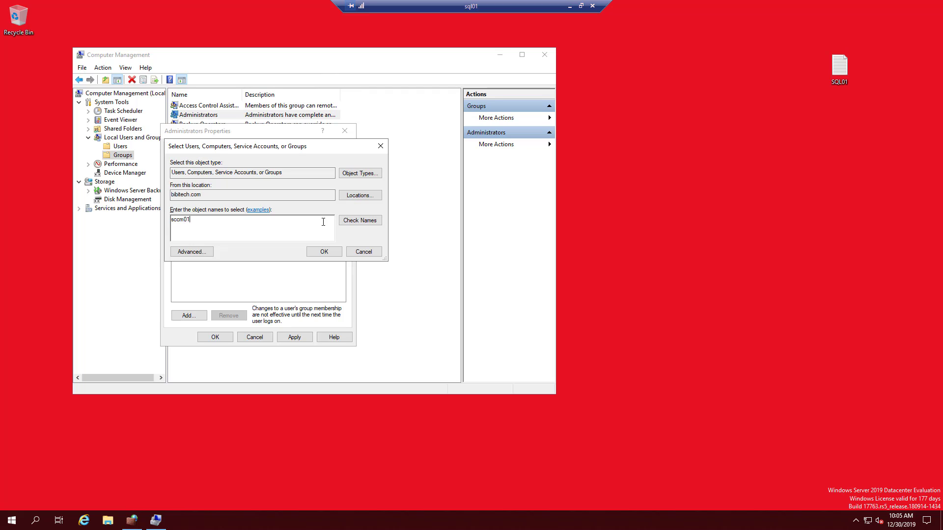
{"action": "left_click", "coordinate": [355, 220]}
{"action": "left_click", "coordinate": [324, 252]}
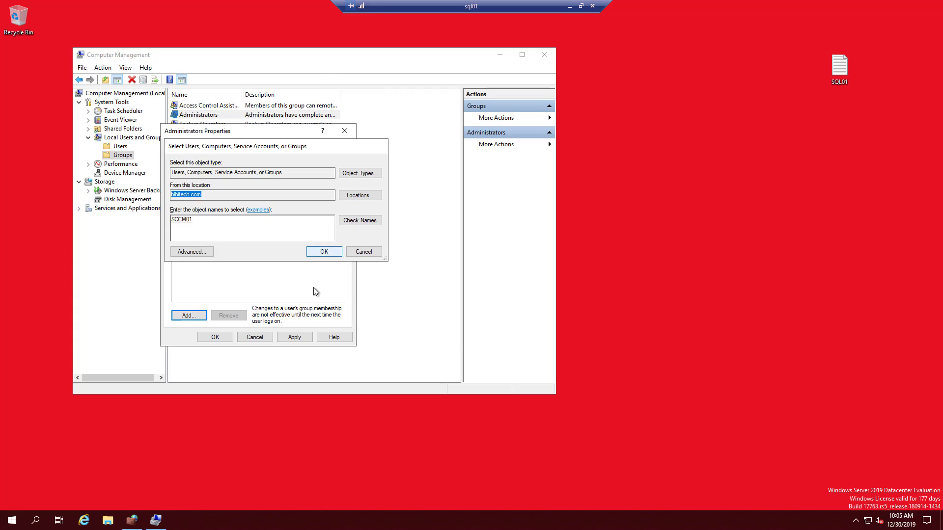
{"action": "left_click", "coordinate": [295, 337]}
{"action": "left_click", "coordinate": [220, 338]}
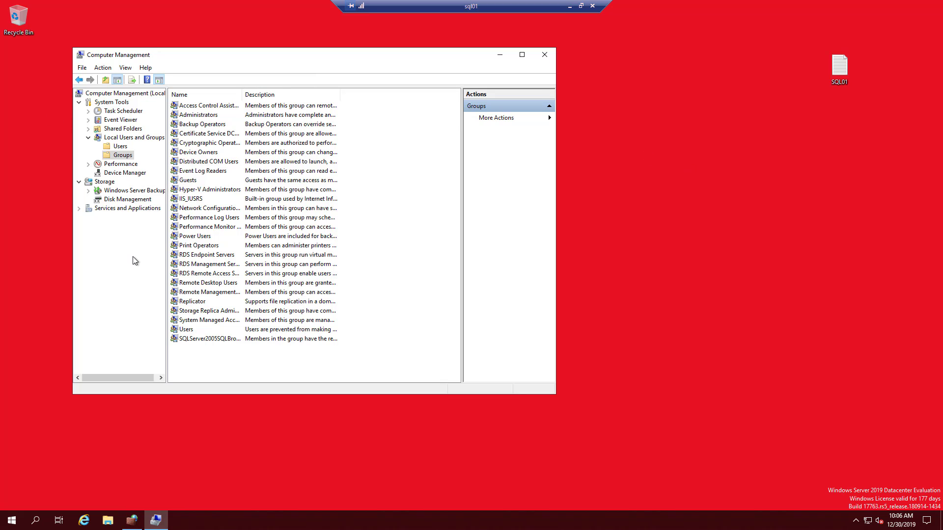
{"action": "left_click", "coordinate": [499, 54]}
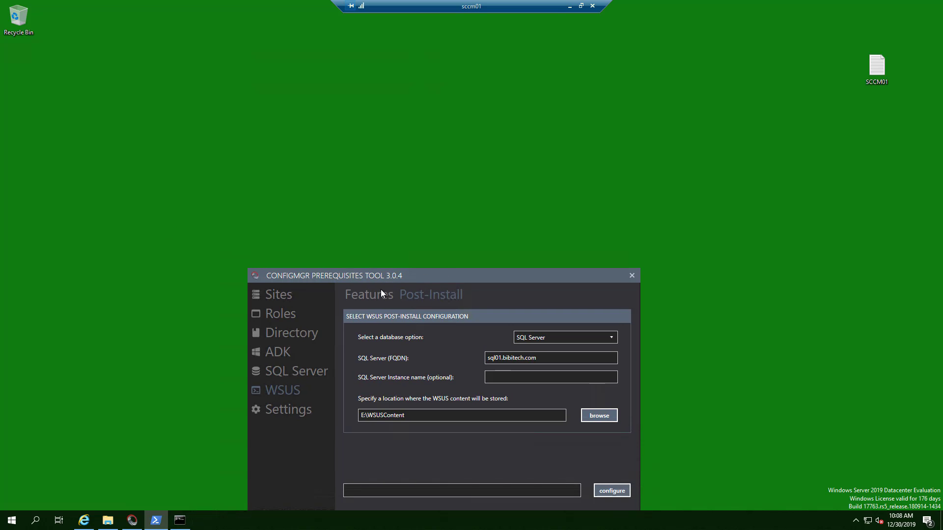
- On sccm01, close the ConfigMgr Prerequisites Tool and launch splash from C:\SCCM_Installation Media\SC_Configmgr_SCEP_1902
{"action": "left_click", "coordinate": [392, 283]}
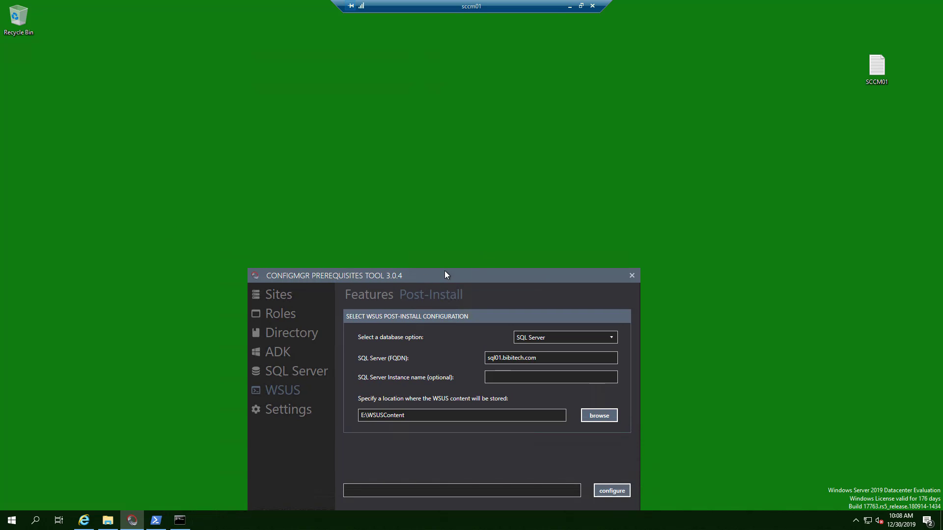
{"action": "left_click", "coordinate": [632, 276]}
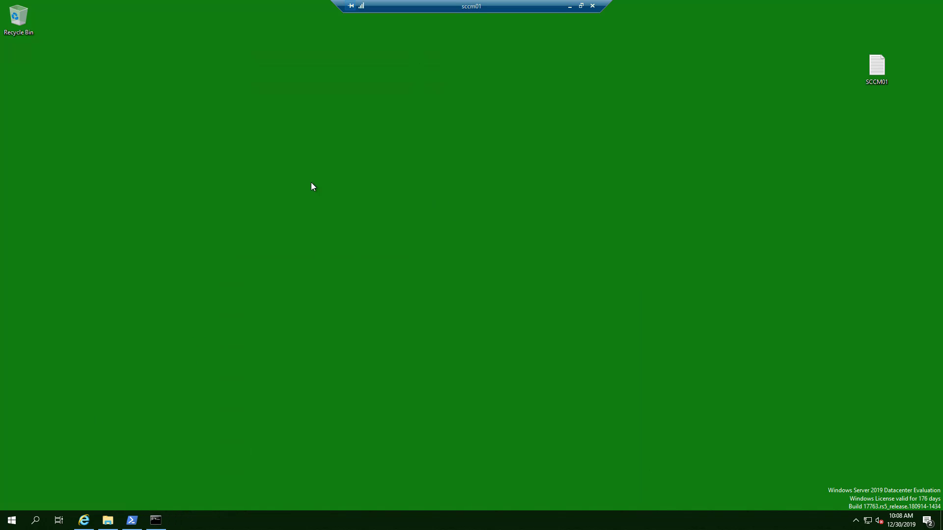
{"action": "left_click", "coordinate": [112, 527]}
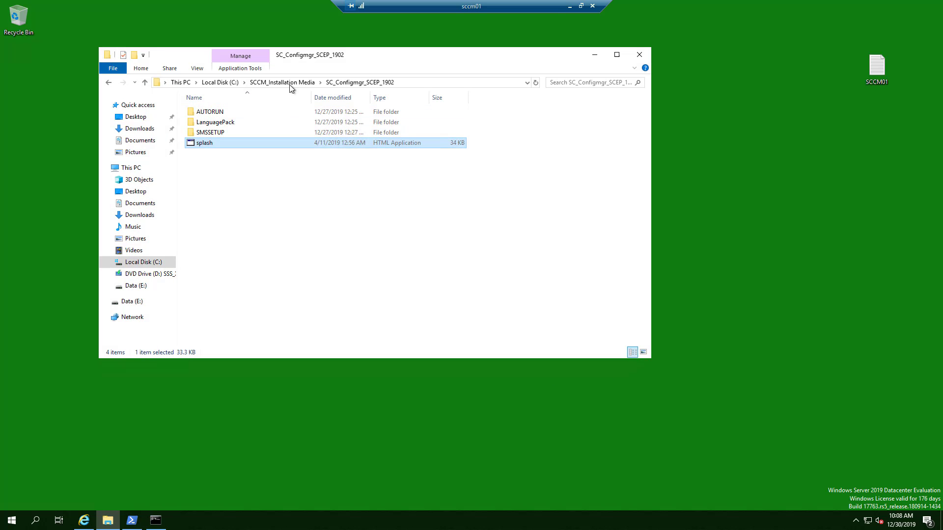
{"action": "left_click", "coordinate": [292, 84]}
{"action": "left_click", "coordinate": [227, 83]}
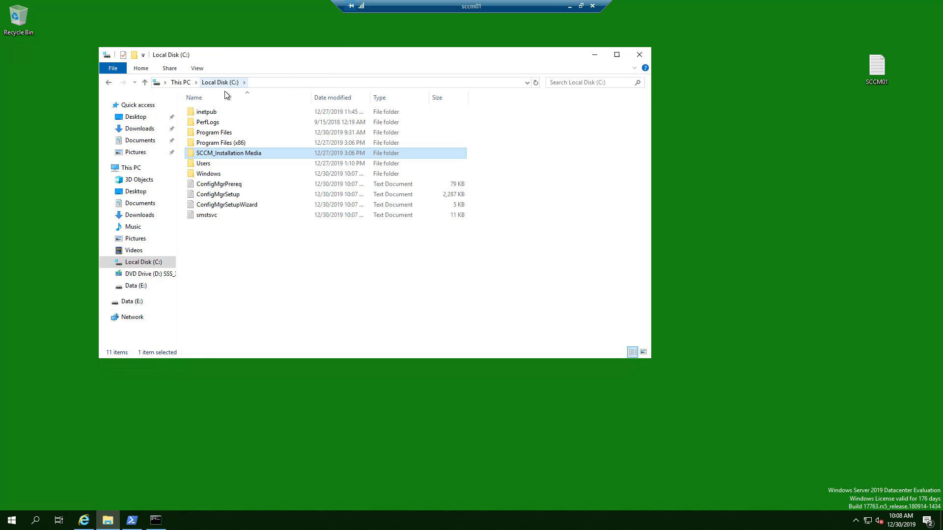
{"action": "double_click", "coordinate": [233, 154]}
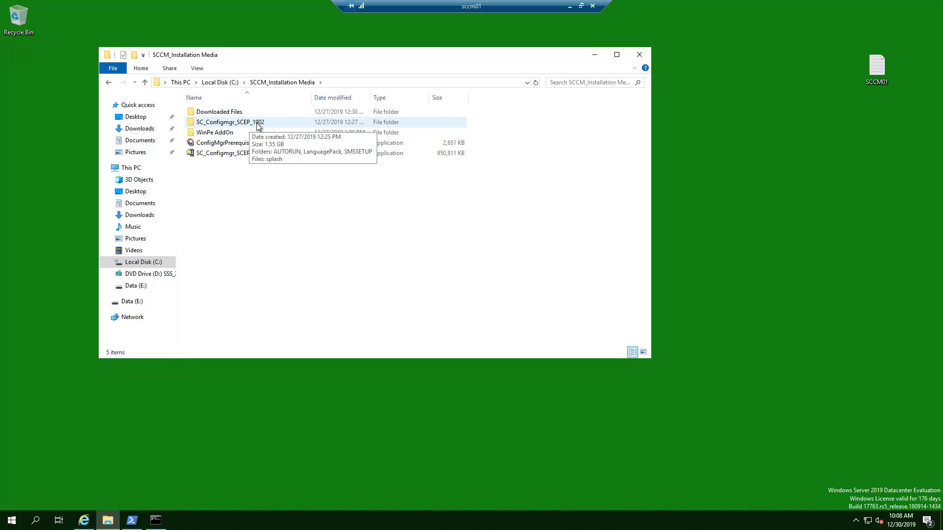
{"action": "double_click", "coordinate": [257, 124]}
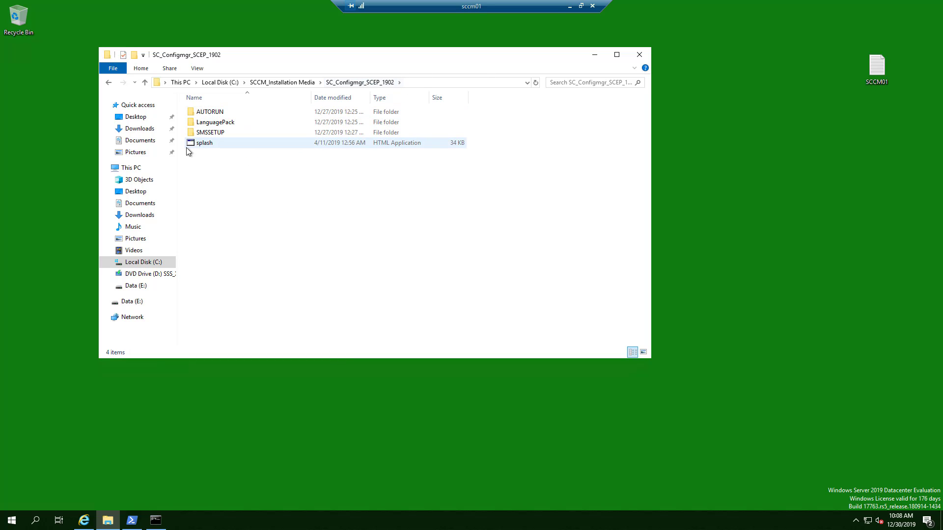
{"action": "double_click", "coordinate": [222, 143]}
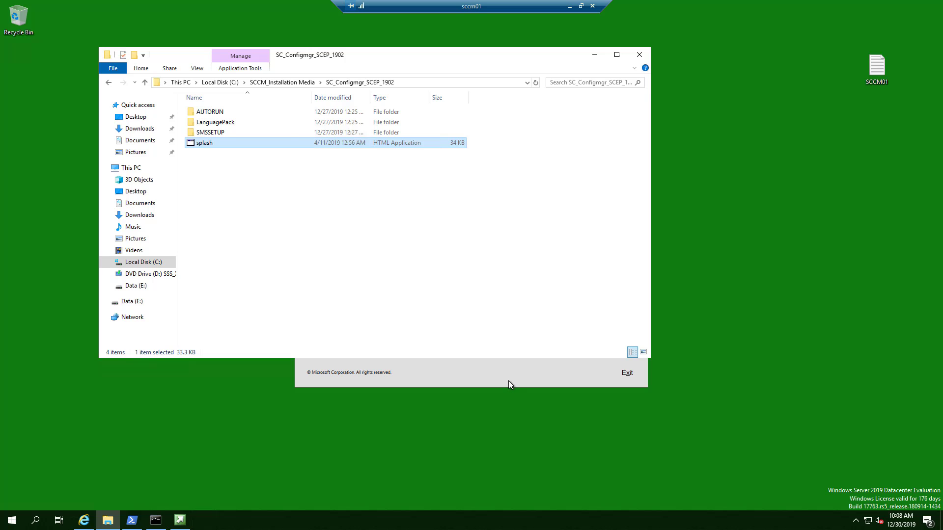
{"action": "left_click", "coordinate": [508, 381]}
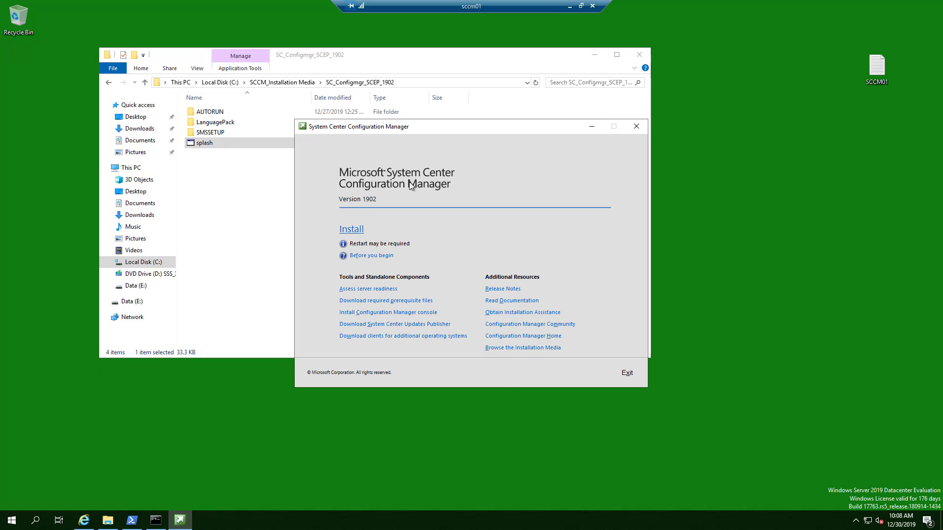
- Start the Configuration Manager installation, allow it to make changes to the device, and continue past the Before You Begin page
{"action": "left_click", "coordinate": [357, 231]}
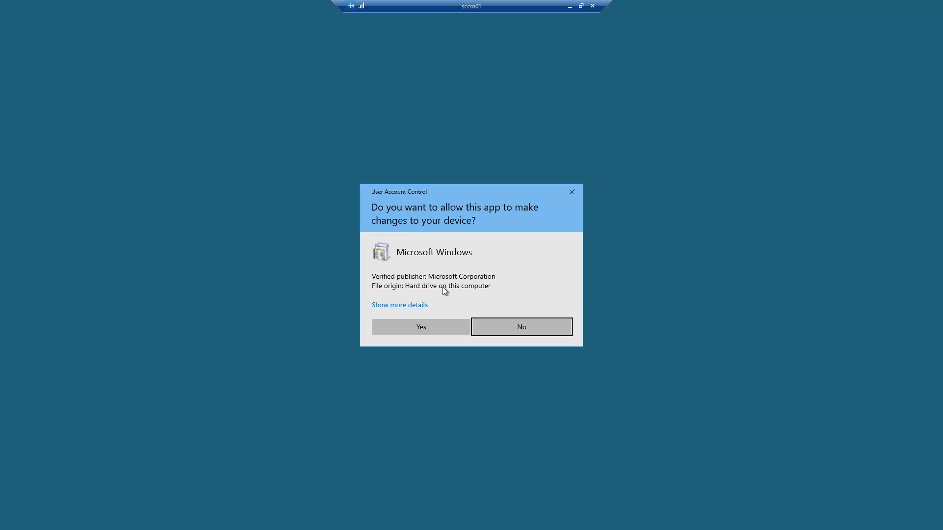
{"action": "left_click", "coordinate": [437, 329]}
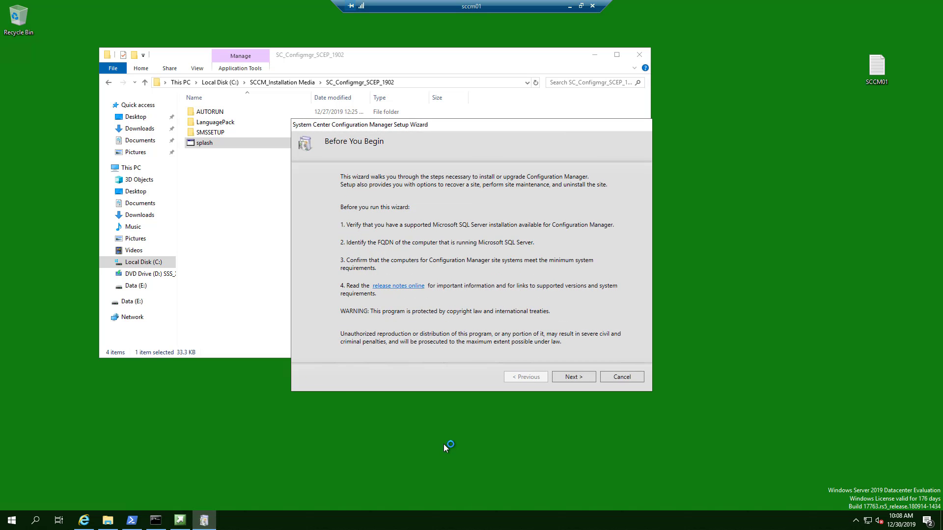
{"action": "left_click", "coordinate": [573, 377]}
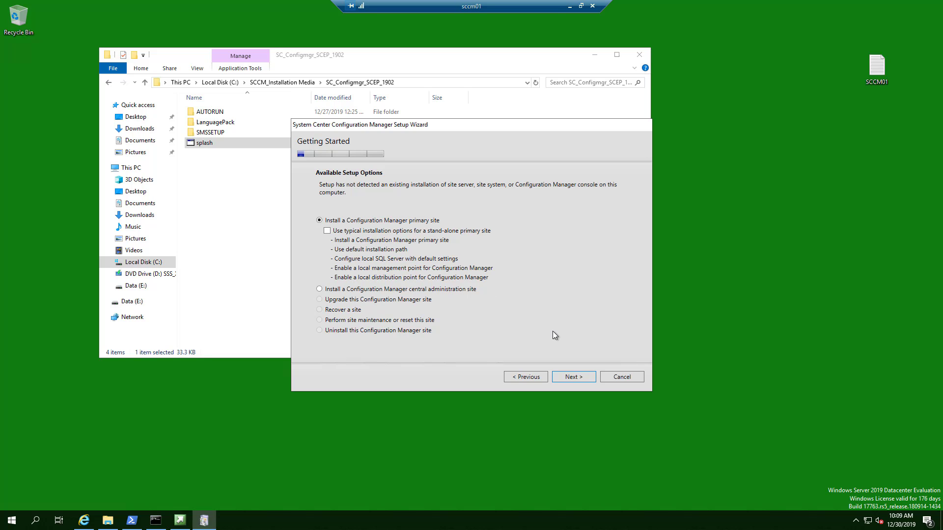
- Choose a primary site installation without the typical options, and select the evaluation edition of the product
{"action": "left_click", "coordinate": [581, 375]}
{"action": "left_click", "coordinate": [346, 177]}
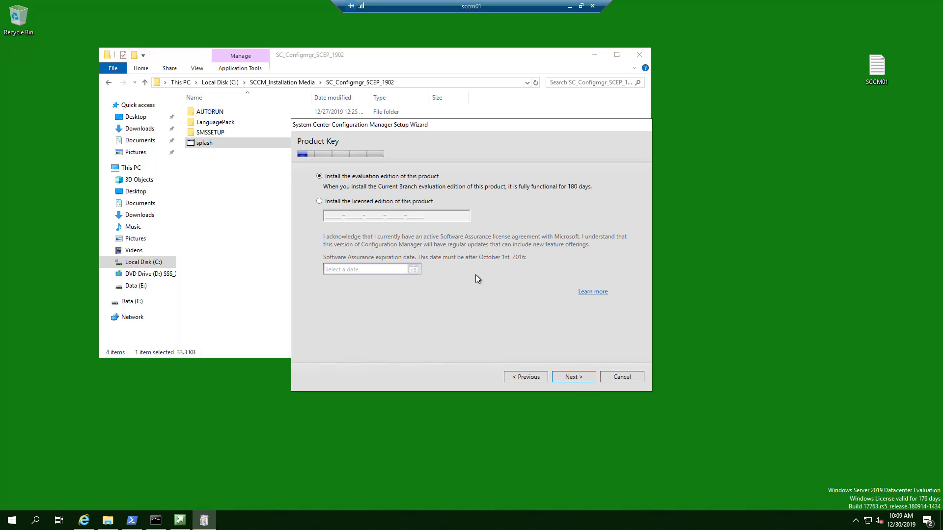
{"action": "left_click", "coordinate": [530, 378]}
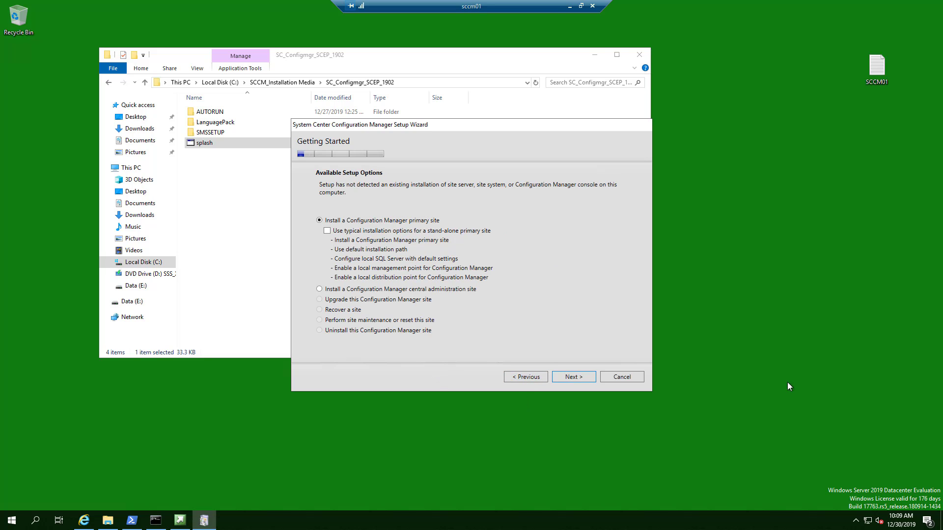
{"action": "key", "text": "Return"}
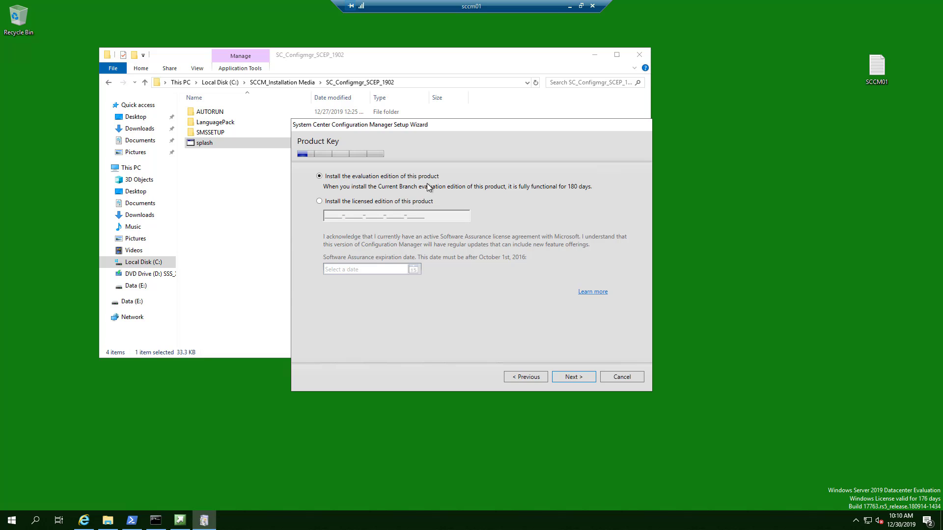
{"action": "left_click", "coordinate": [571, 377]}
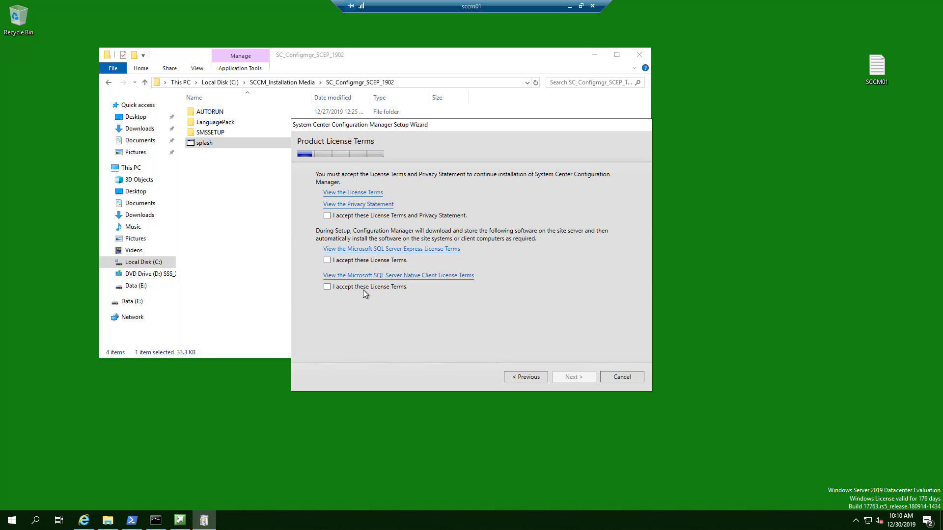
- Accept the product license terms and privacy statement plus the SQL Server Express and Native Client license terms, and continue to Prerequisite Downloads
{"action": "left_click", "coordinate": [328, 216]}
{"action": "left_click", "coordinate": [327, 260]}
{"action": "left_click", "coordinate": [327, 287]}
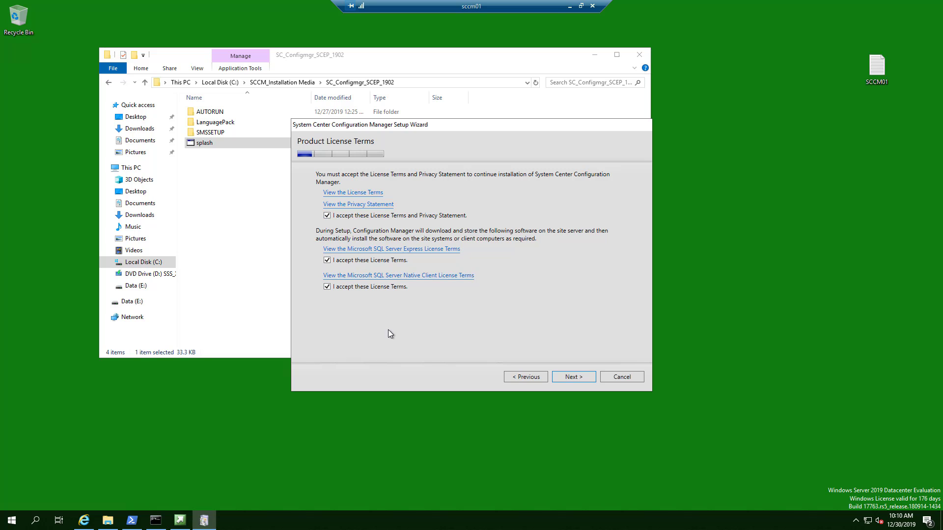
{"action": "left_click", "coordinate": [573, 378]}
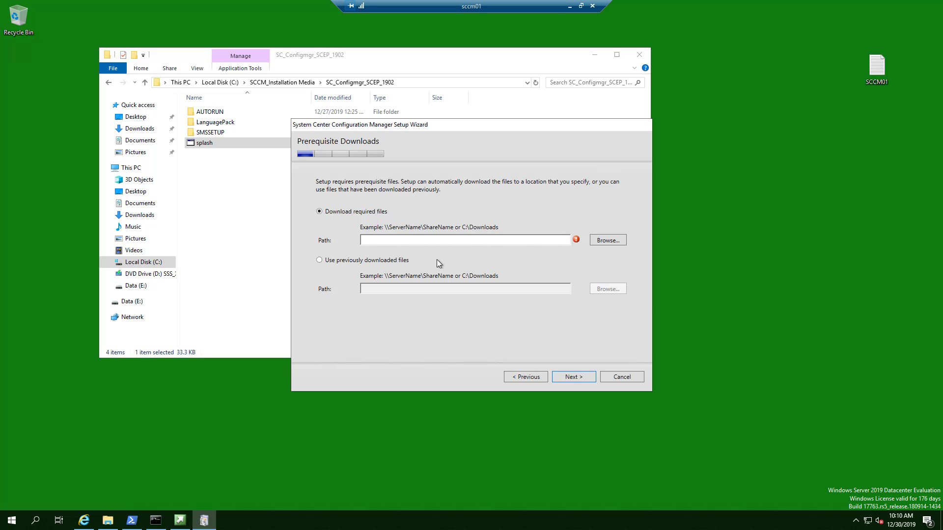
- Choose to use previously downloaded prerequisite files, and copy the path of the C:\SCCM_Installation Media\Downloaded Files folder
{"action": "left_click", "coordinate": [320, 260]}
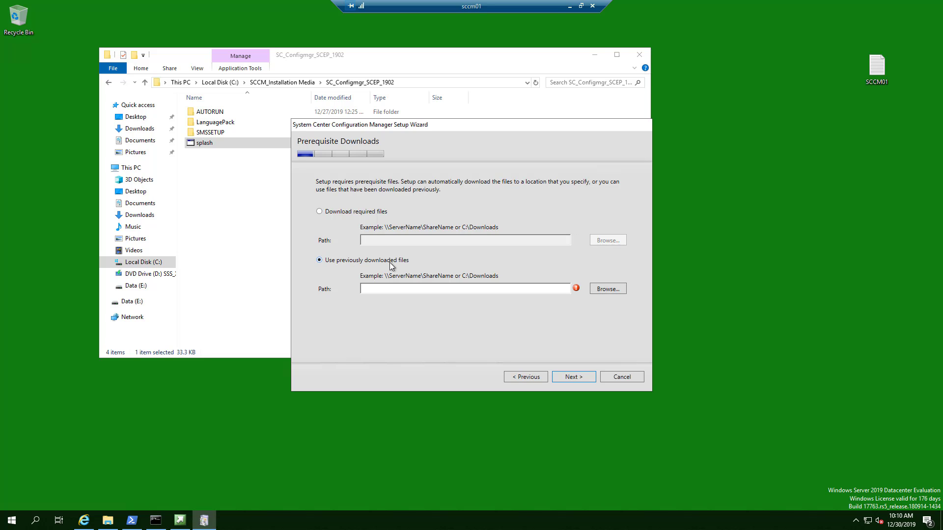
{"action": "left_click", "coordinate": [615, 291]}
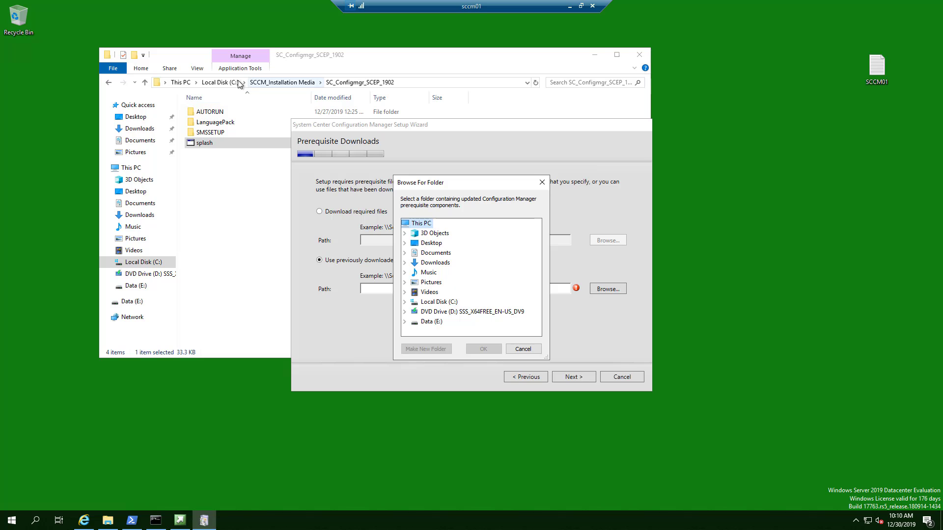
{"action": "left_click", "coordinate": [214, 84]}
{"action": "left_click", "coordinate": [214, 84]}
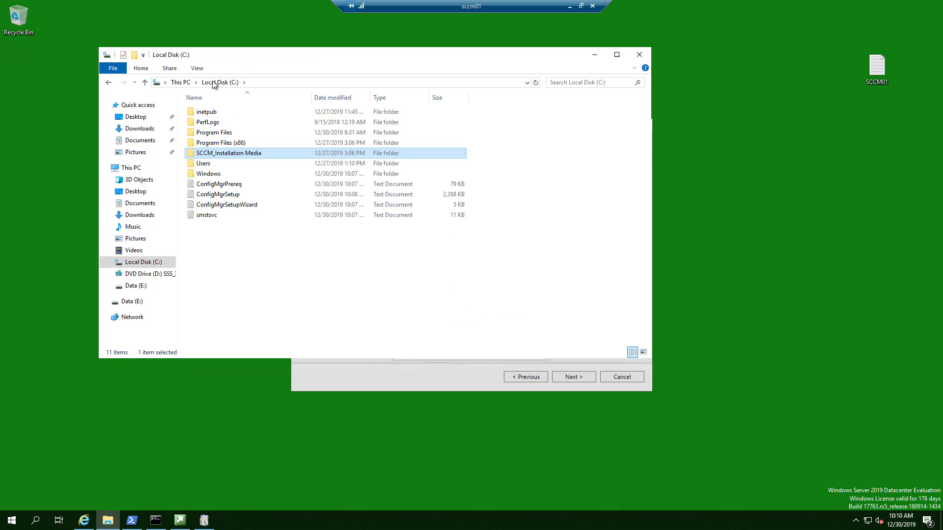
{"action": "double_click", "coordinate": [244, 155]}
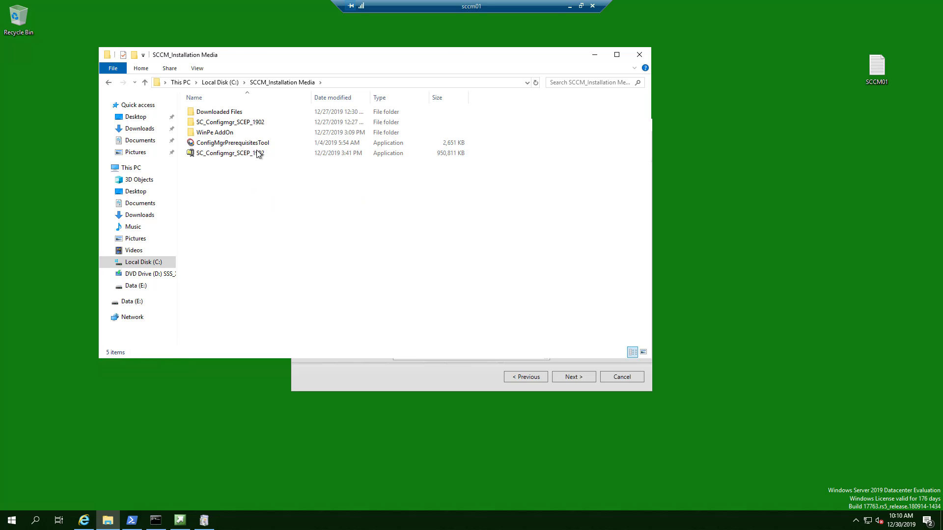
{"action": "double_click", "coordinate": [219, 112]}
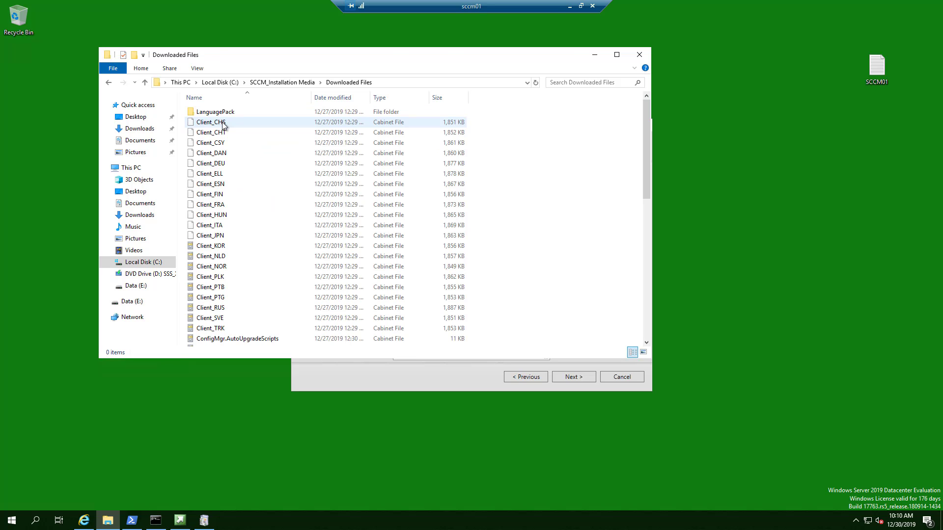
{"action": "left_click", "coordinate": [397, 82]}
{"action": "right_click", "coordinate": [397, 82]}
{"action": "key", "text": "super+c"}
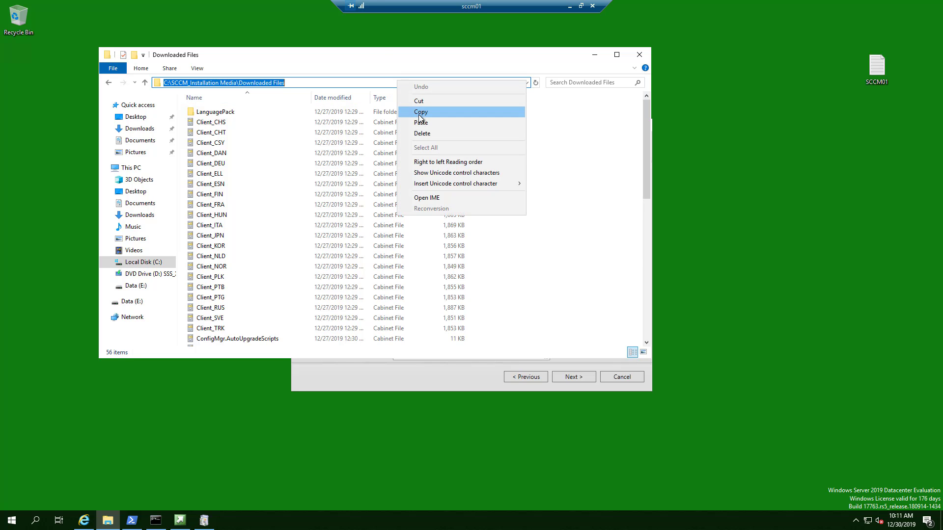
{"action": "left_click", "coordinate": [419, 118]}
- Set the previously downloaded files path to C:\SCCM_Installation Media\Downloaded Files, and continue so that setup verifies the components
{"action": "left_click", "coordinate": [451, 371]}
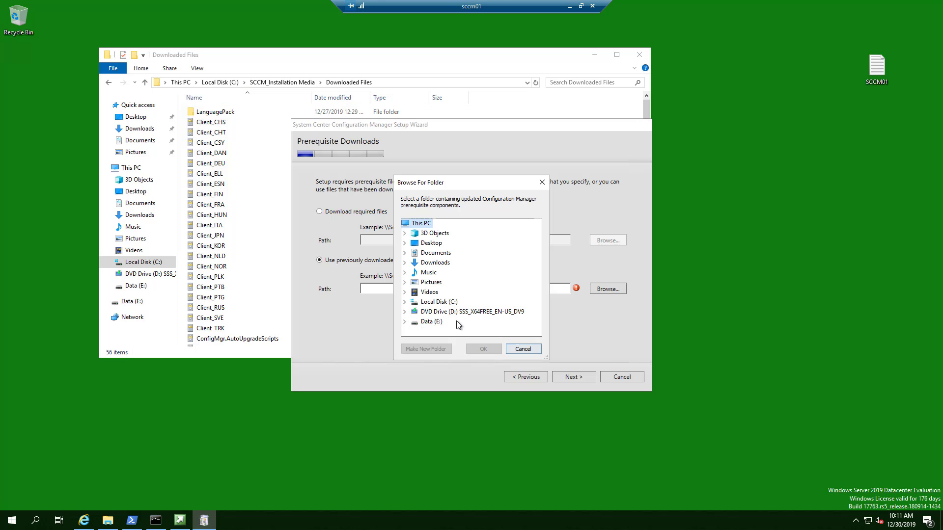
{"action": "double_click", "coordinate": [439, 302]}
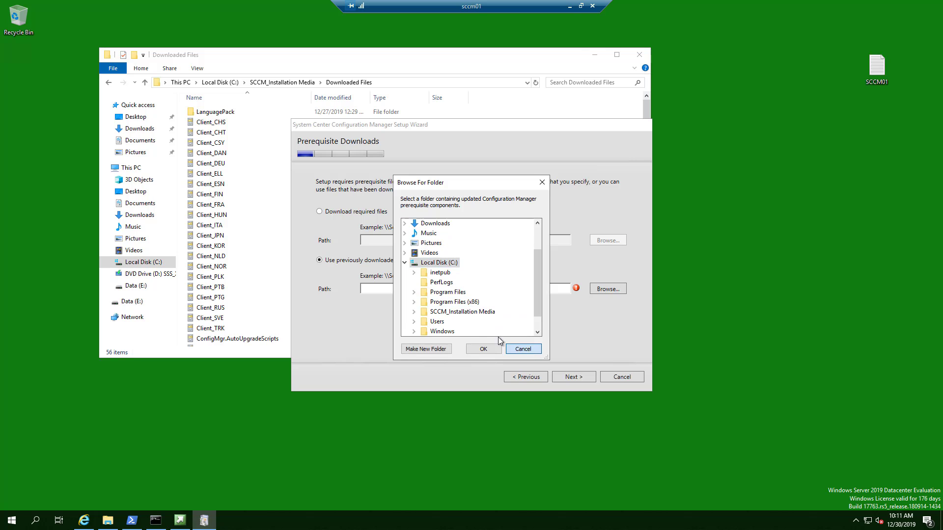
{"action": "left_click", "coordinate": [523, 348]}
{"action": "right_click", "coordinate": [393, 289]}
{"action": "left_click", "coordinate": [412, 331]}
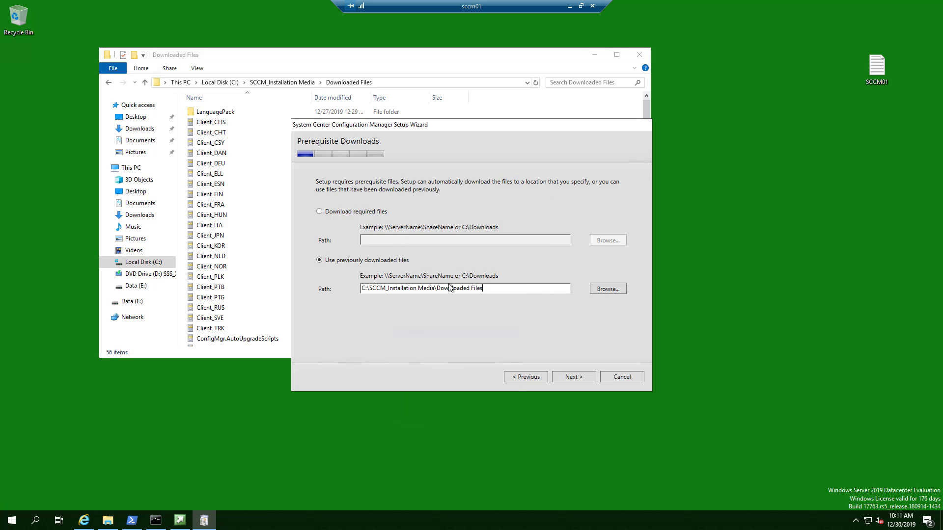
{"action": "left_click", "coordinate": [577, 378]}
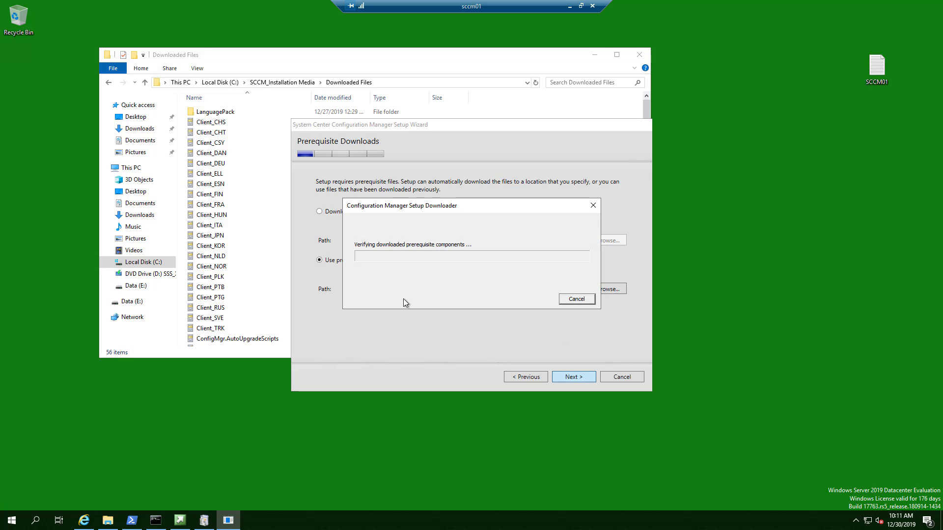
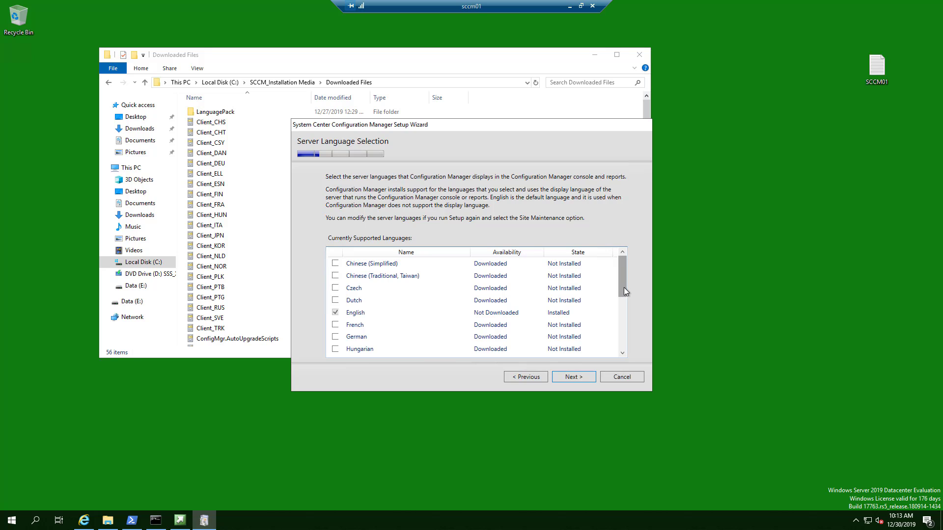
- Keep English for the server and client languages, and identify the site with code TX1 and name Texas 1 in the default installation folder
{"action": "left_click", "coordinate": [575, 377]}
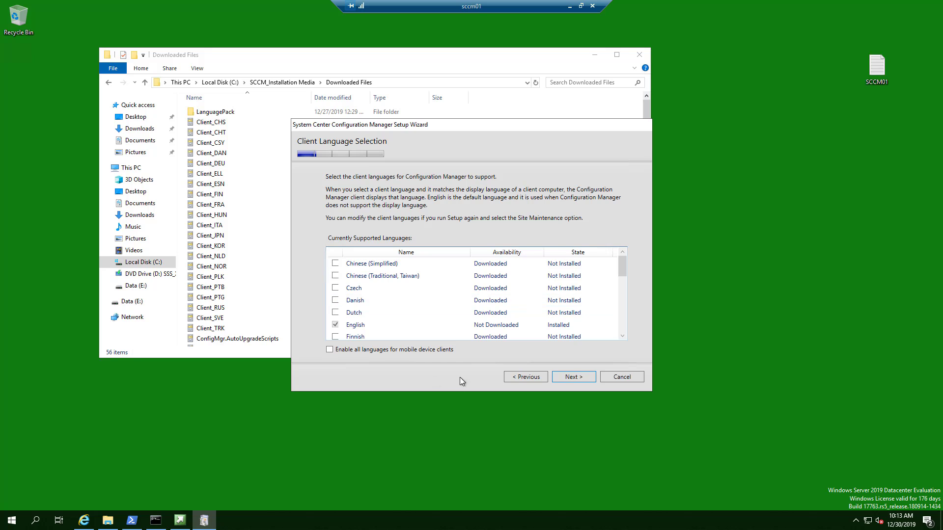
{"action": "left_click", "coordinate": [578, 378]}
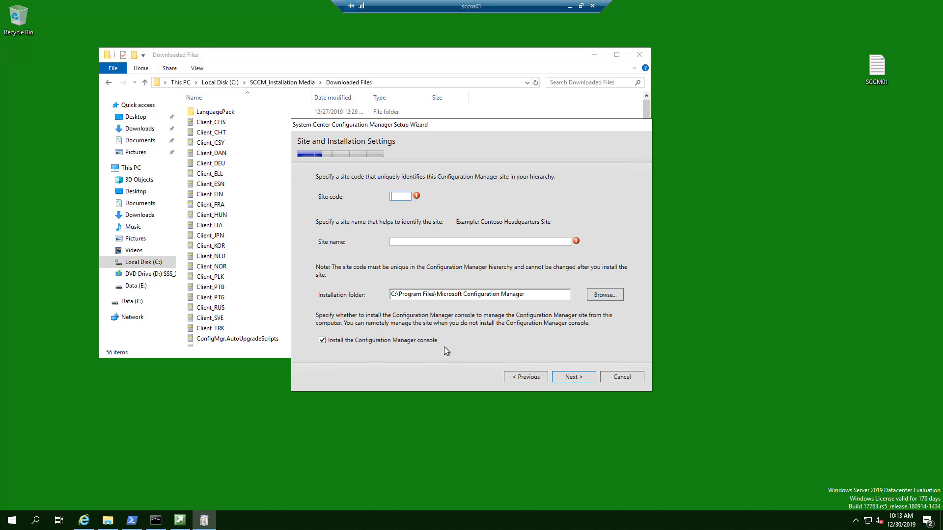
{"action": "type", "text": "TX1"}
{"action": "key", "text": "Tab"}
{"action": "type", "text": "Te"}
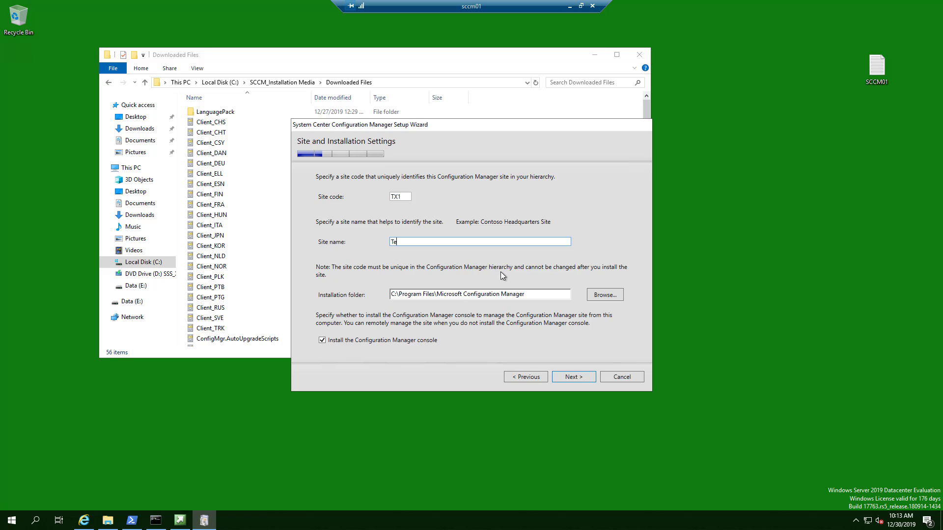
{"action": "type", "text": "xas 1"}
{"action": "left_click", "coordinate": [578, 380]}
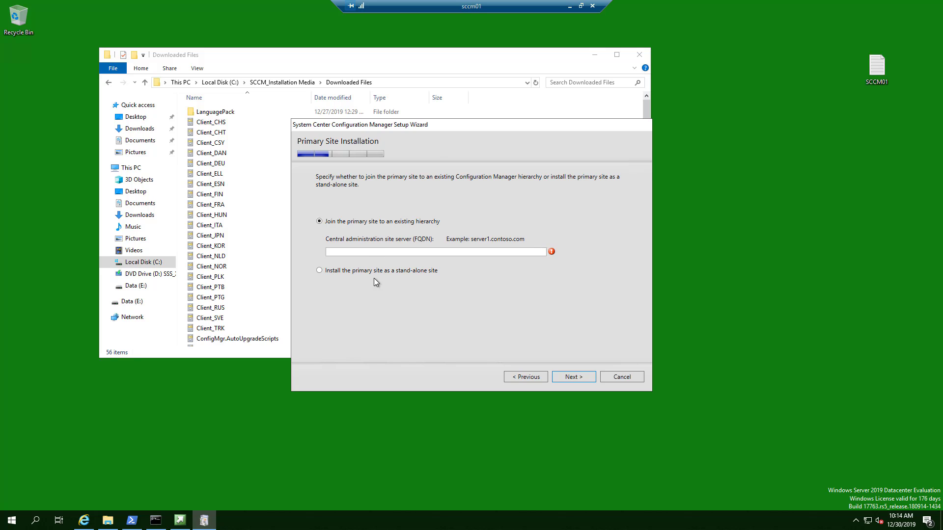
- Install the primary site as a stand-alone site, and agree to continue without a central administration site
{"action": "left_click", "coordinate": [326, 271]}
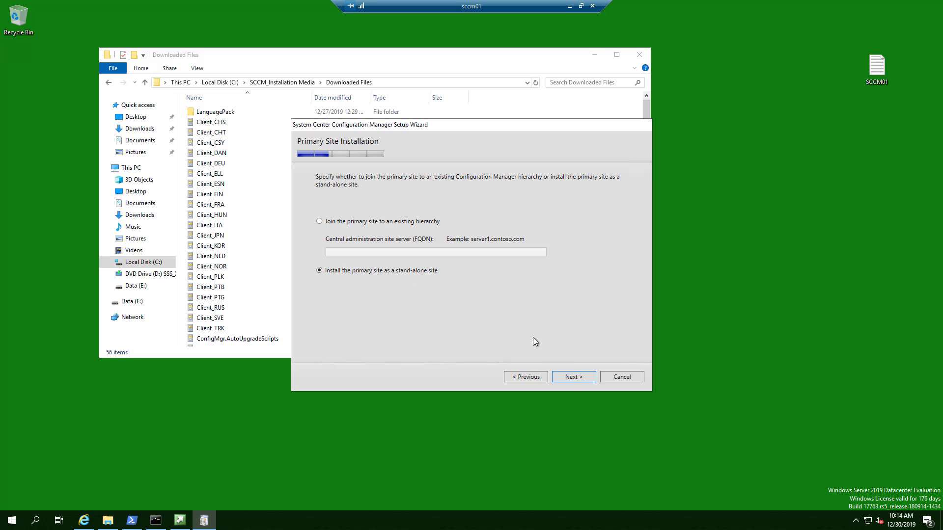
{"action": "left_click", "coordinate": [567, 379]}
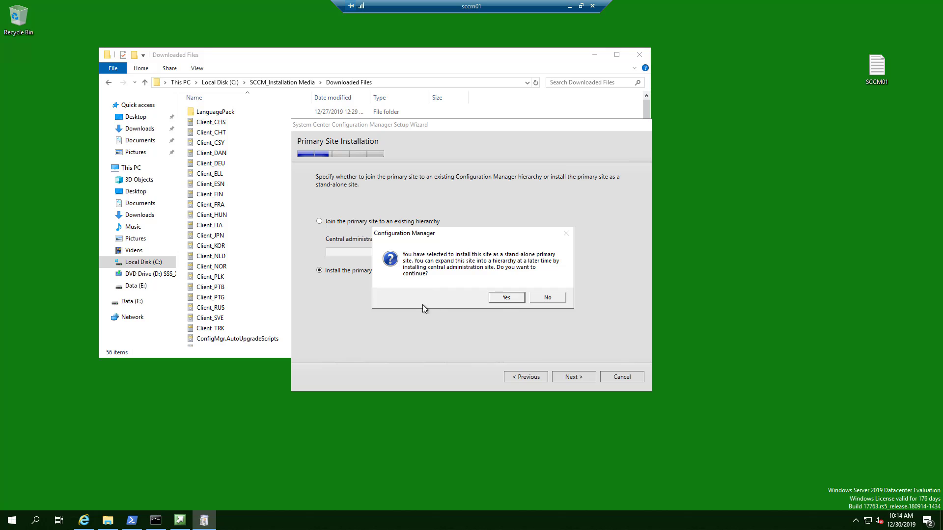
{"action": "left_click", "coordinate": [501, 298]}
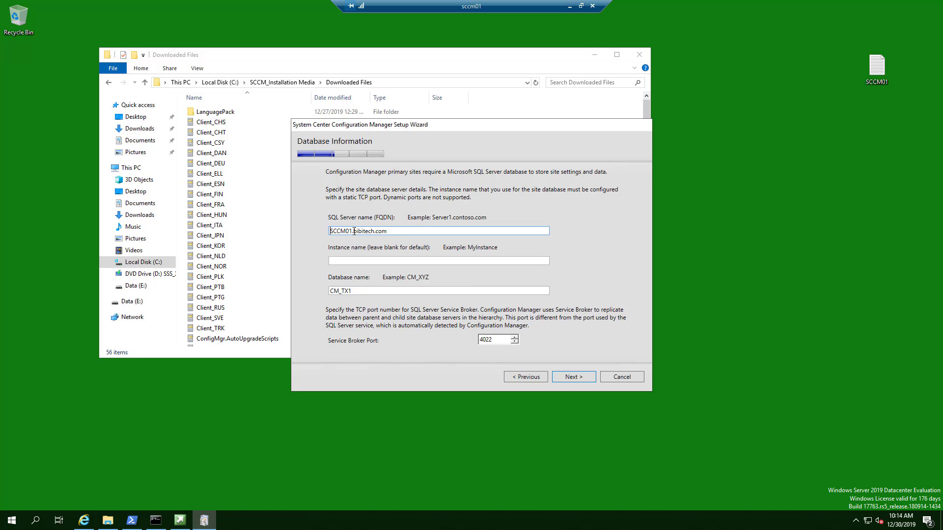
- Set the site database's SQL Server to SQL01.bibitech.com, and accept the default database name and data and log file locations
{"action": "left_click_drag", "start_coordinate": [352, 230], "coordinate": [301, 228]}
{"action": "type", "text": "SQL01"}
{"action": "left_click", "coordinate": [584, 377]}
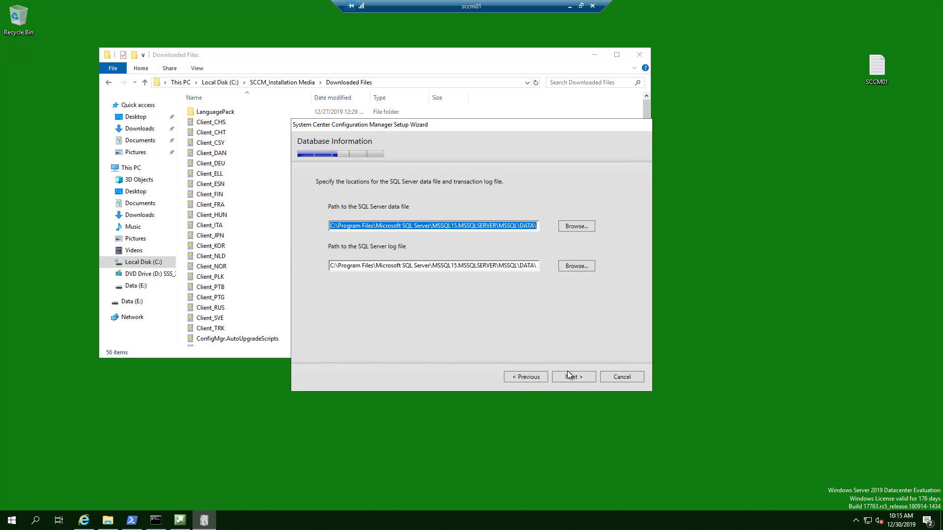
{"action": "left_click", "coordinate": [579, 377]}
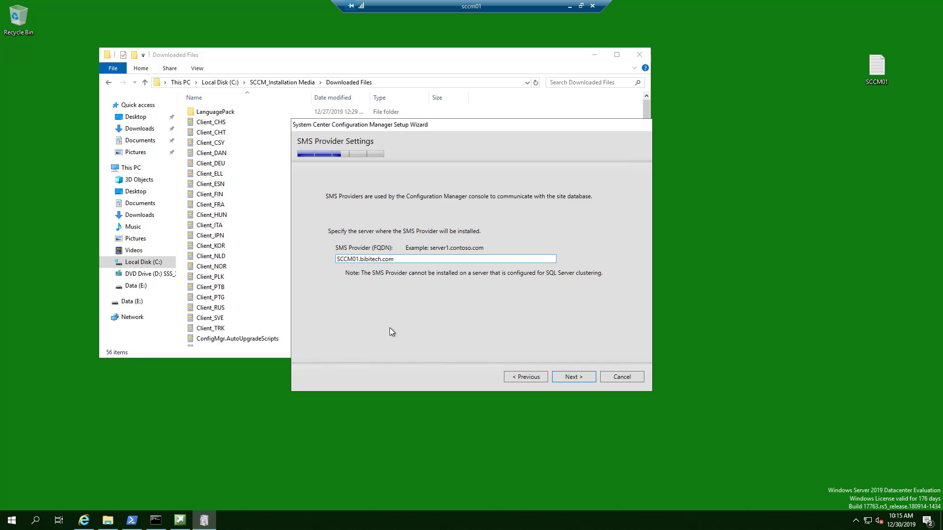
- Keep SCCM01.bibitech.com as the SMS Provider, and choose to configure the client communication method on each site system role
{"action": "left_click", "coordinate": [585, 379]}
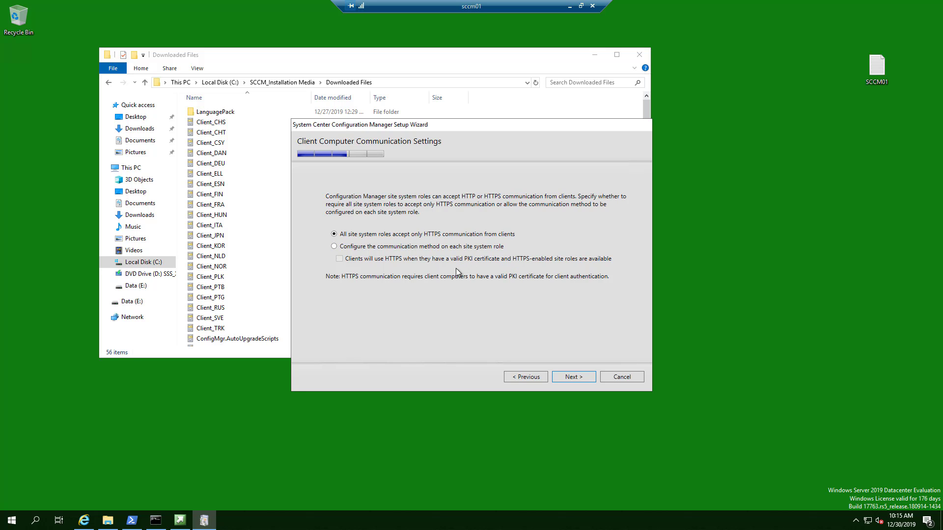
{"action": "left_click", "coordinate": [335, 247]}
{"action": "left_click", "coordinate": [584, 381]}
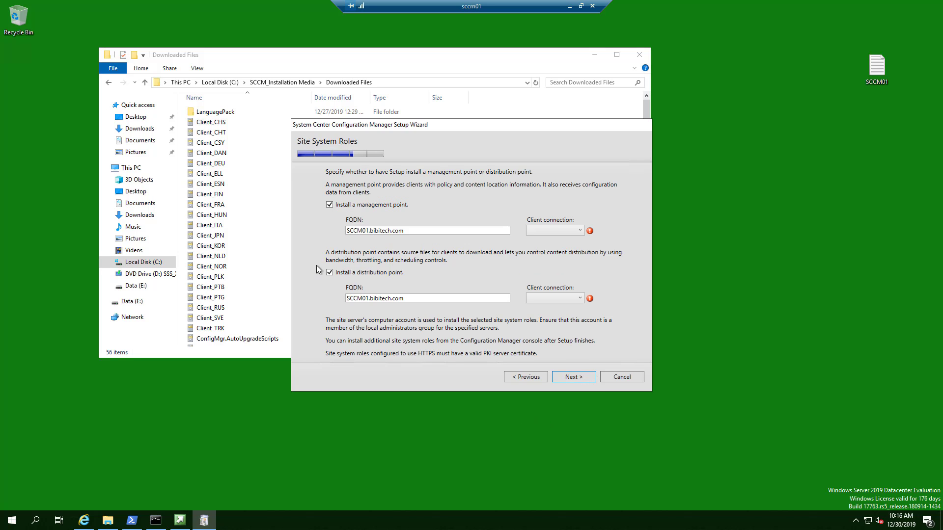
- Set the client connection to HTTP for both the management point and the distribution point on SCCM01.bibitech.com
{"action": "left_click", "coordinate": [563, 229]}
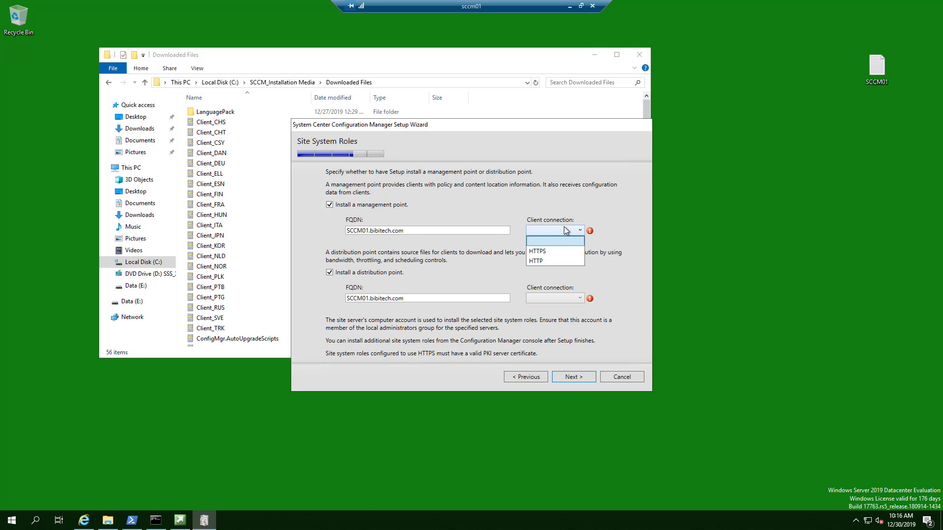
{"action": "left_click", "coordinate": [553, 260]}
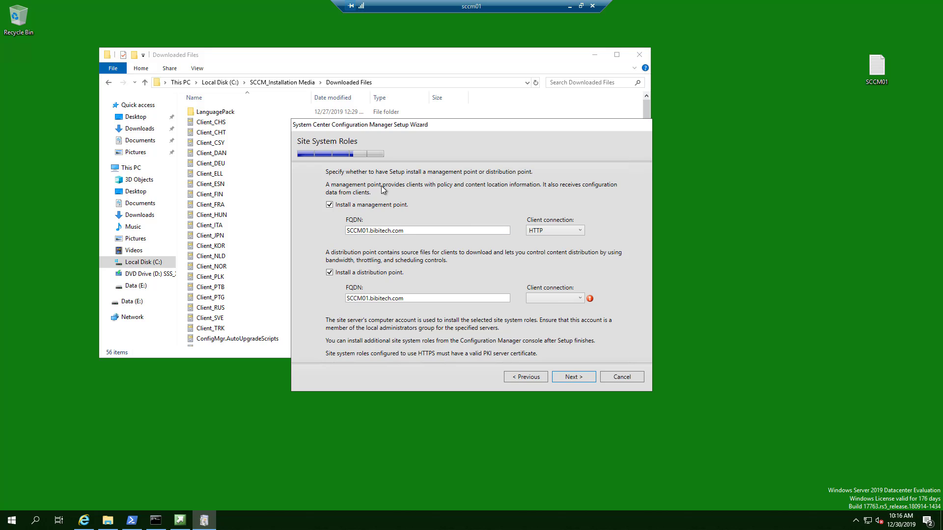
{"action": "left_click", "coordinate": [547, 299]}
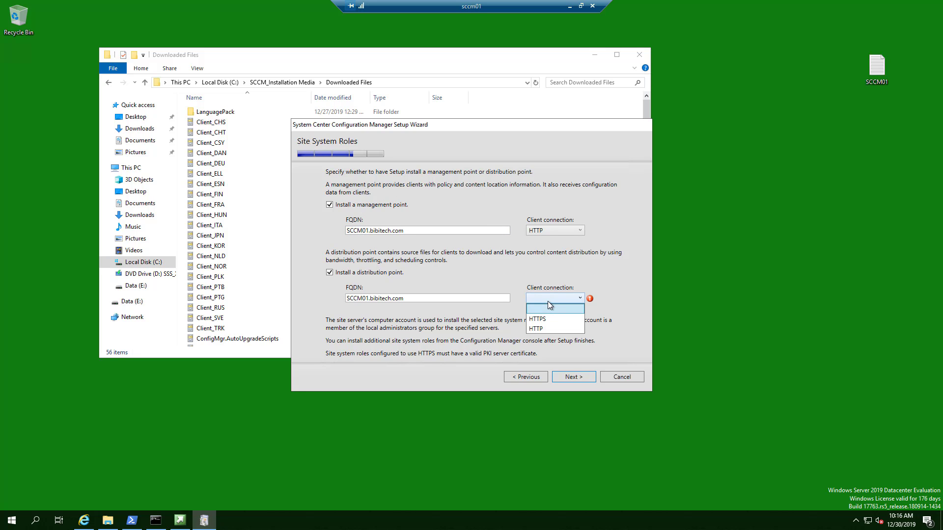
{"action": "left_click", "coordinate": [558, 332]}
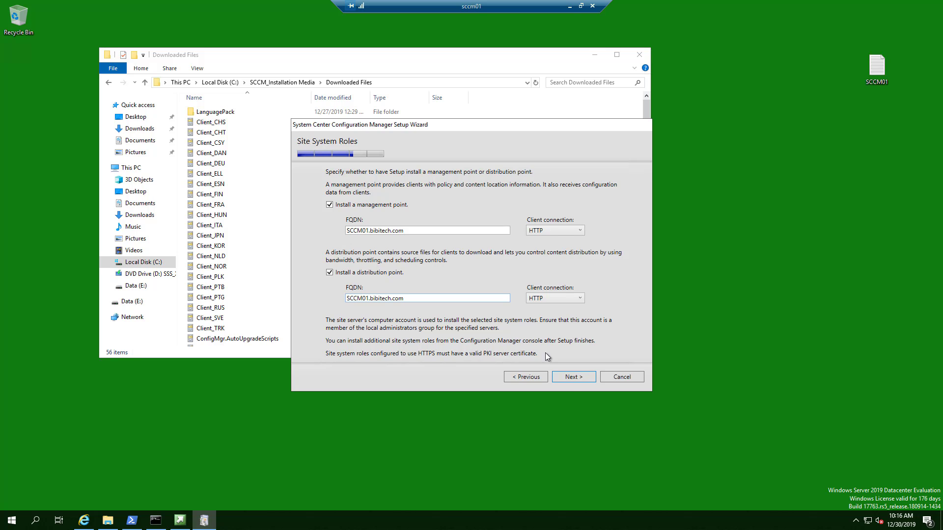
- Continue past the diagnostic and usage data notice, and keep SCCM01.bibitech.com as the service connection point
{"action": "left_click", "coordinate": [573, 378]}
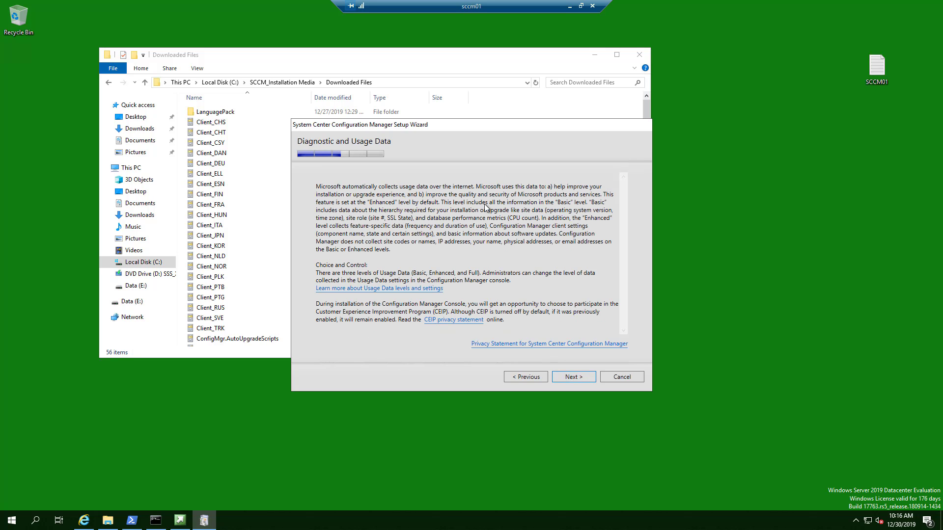
{"action": "left_click", "coordinate": [573, 377]}
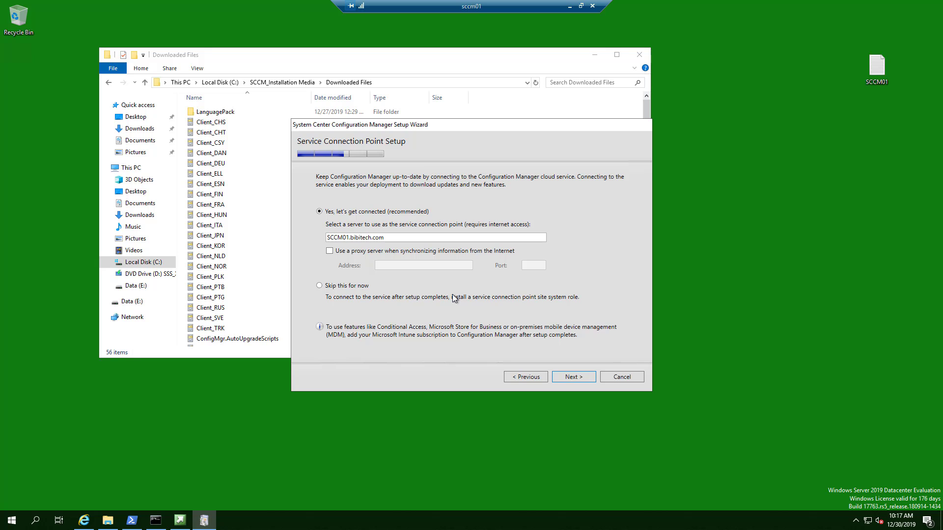
{"action": "left_click", "coordinate": [578, 376]}
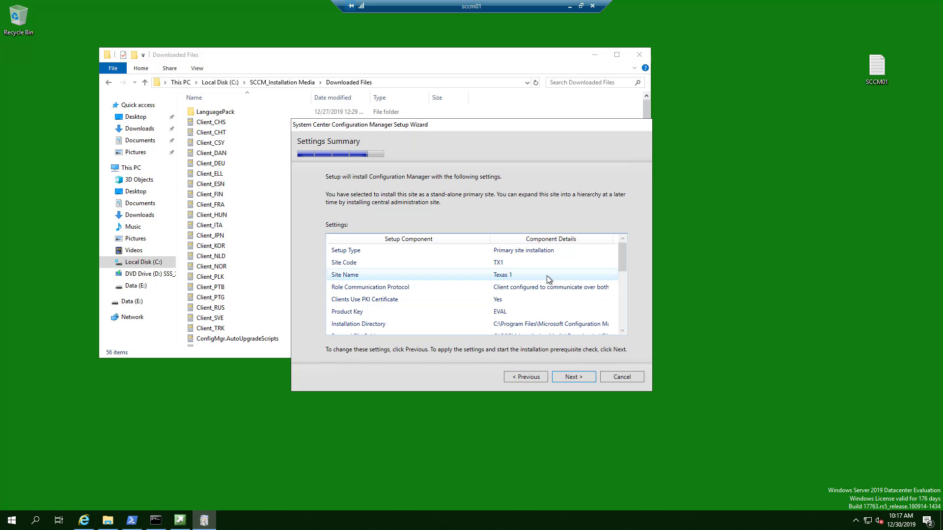
- Review the full settings summary for the primary site, and start the installation prerequisite check
{"action": "scroll", "coordinate": [547, 275], "scroll_direction": "down", "scroll_amount": 6}
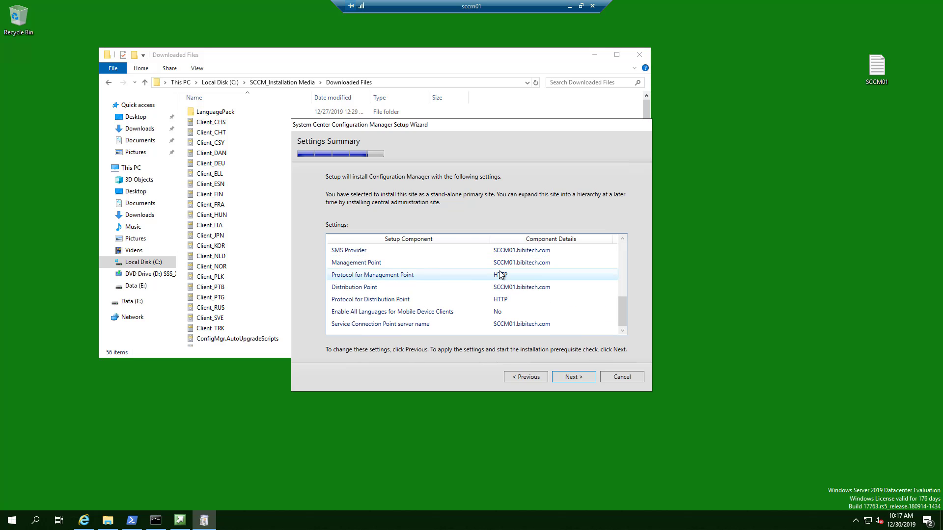
{"action": "scroll", "coordinate": [500, 274], "scroll_direction": "up", "scroll_amount": 6}
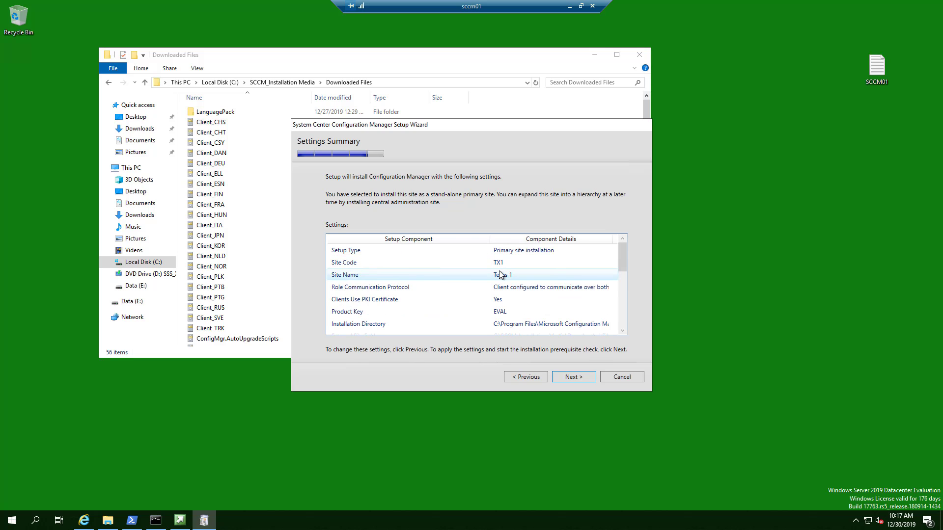
{"action": "scroll", "coordinate": [506, 285], "scroll_direction": "down", "scroll_amount": 6}
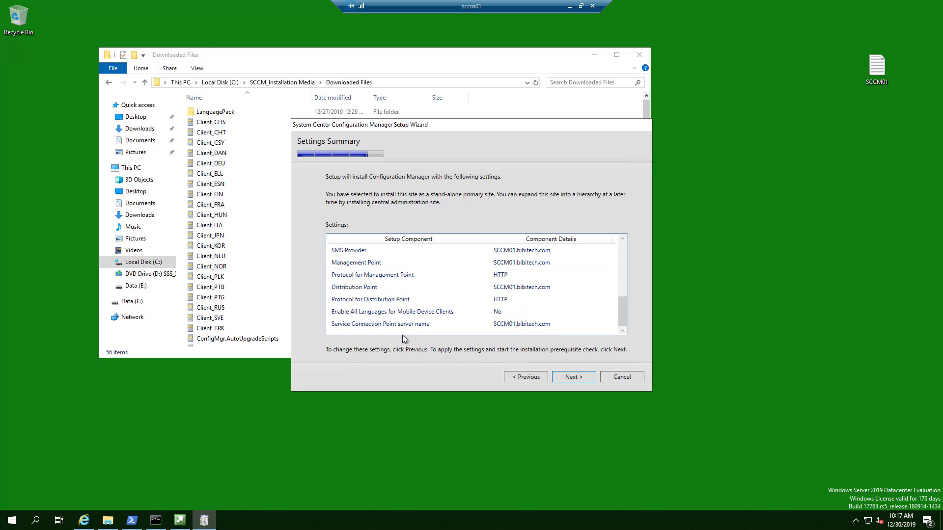
{"action": "left_click", "coordinate": [582, 379]}
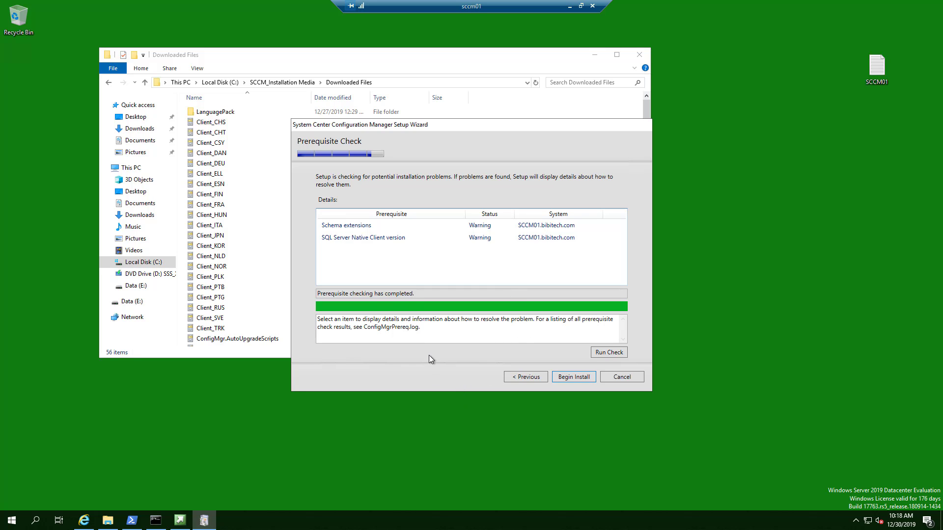
- Begin the site installation, and close the setup wizard once core setup has completed
{"action": "left_click", "coordinate": [573, 379]}
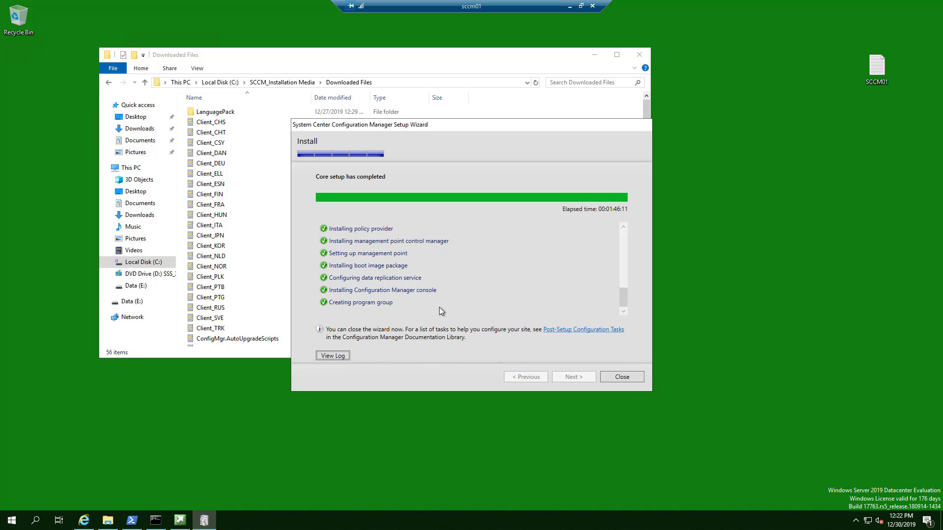
{"action": "left_click", "coordinate": [634, 379]}
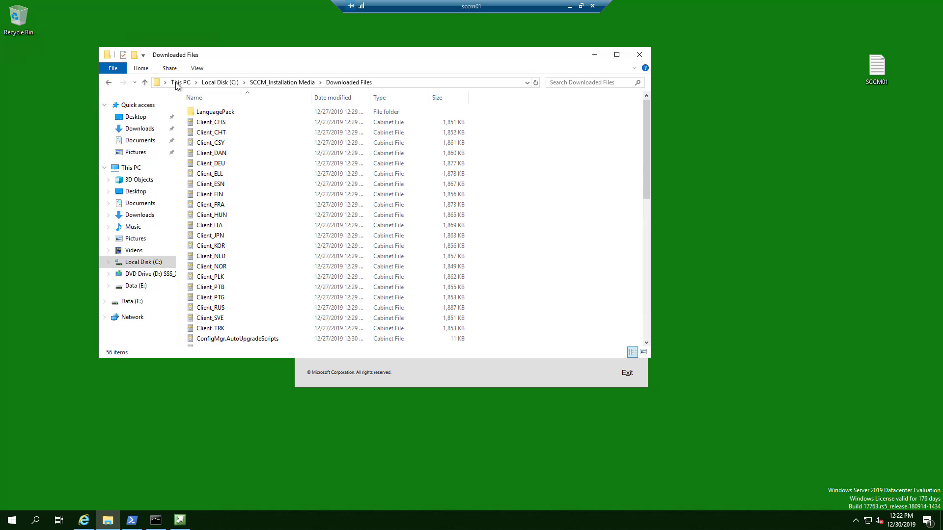
- Read the ConfigMgrAdminUISetup log in the root of drive C through to its last entries, and close it
{"action": "left_click", "coordinate": [214, 83]}
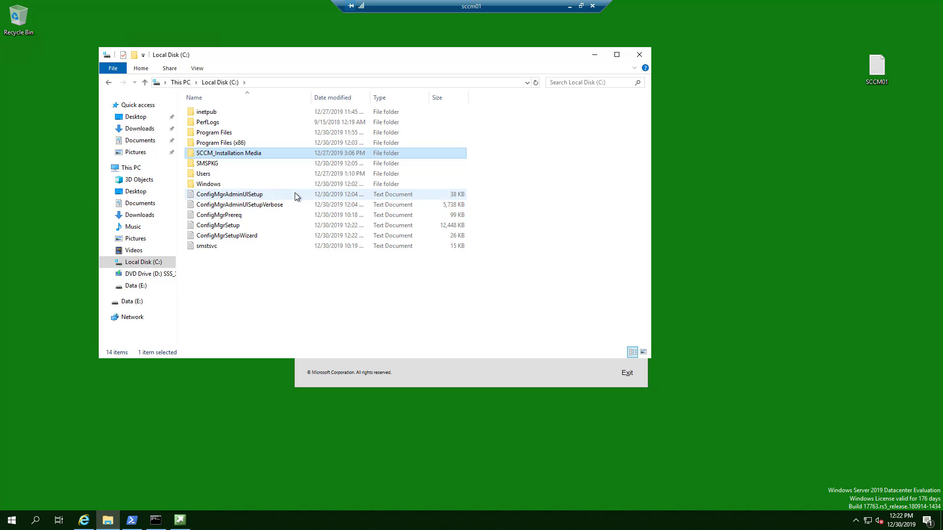
{"action": "double_click", "coordinate": [256, 195]}
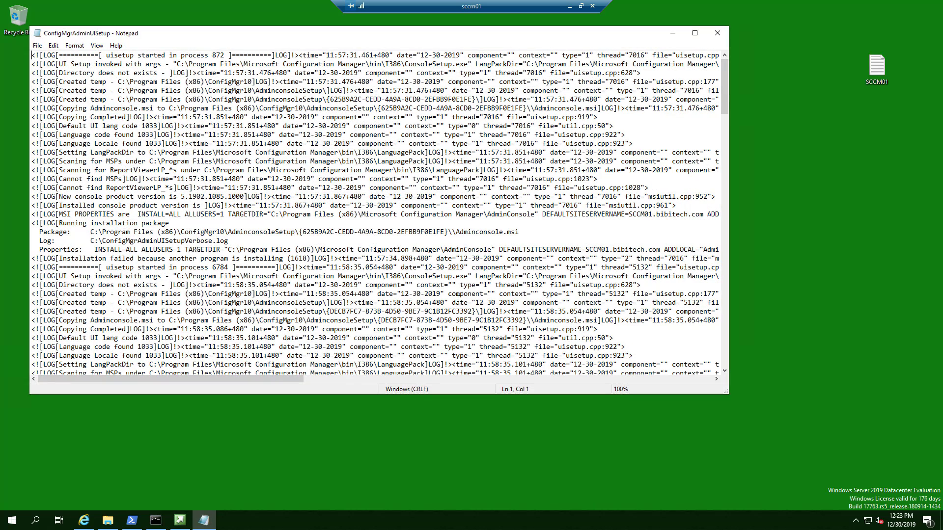
{"action": "left_click_drag", "start_coordinate": [727, 173], "coordinate": [727, 351]}
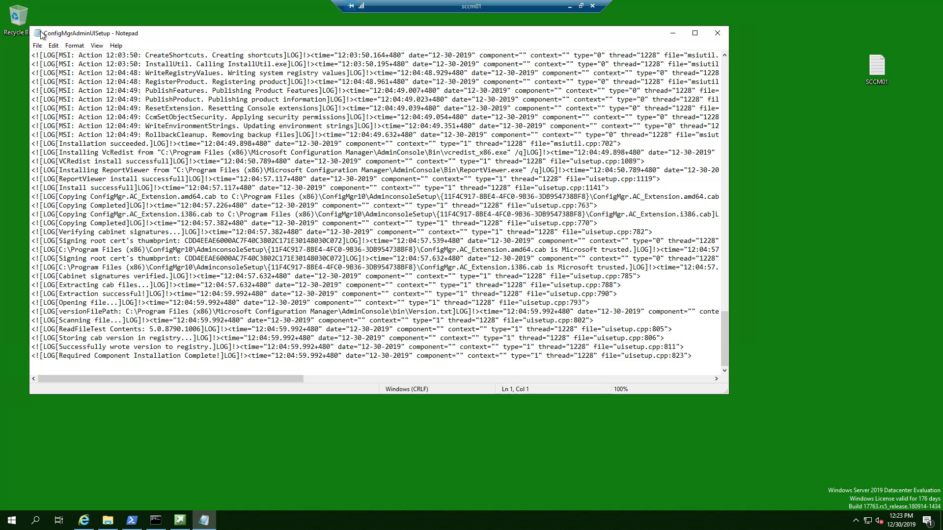
{"action": "left_click_drag", "start_coordinate": [560, 32], "coordinate": [565, 59]}
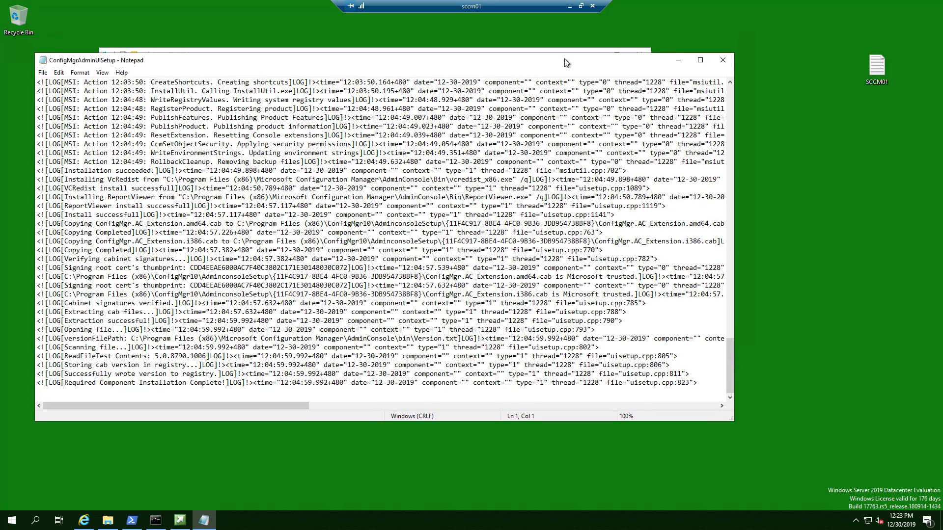
{"action": "left_click", "coordinate": [723, 60]}
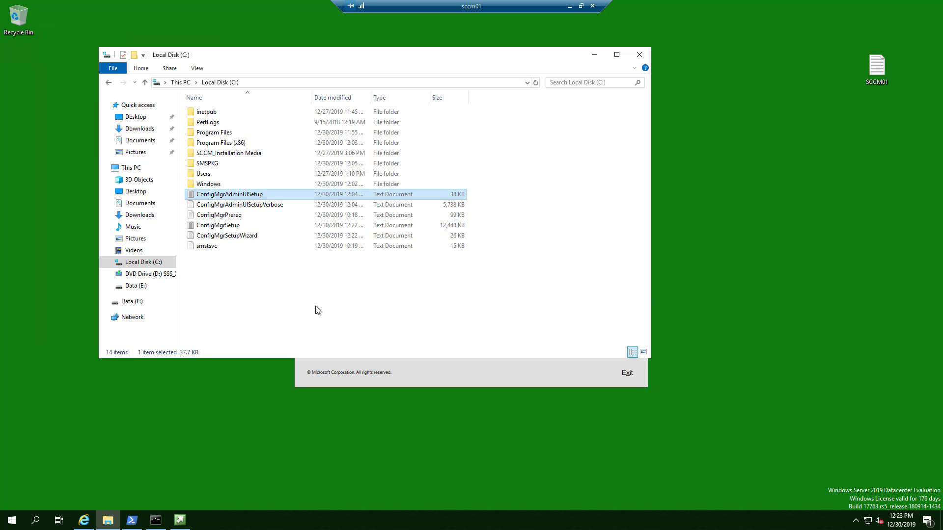
- Search the SC_Configmgr_SCEP_1902 installation media folder for cmtrace, and make the CMTrace tool the default viewer for log files
{"action": "left_click", "coordinate": [220, 83]}
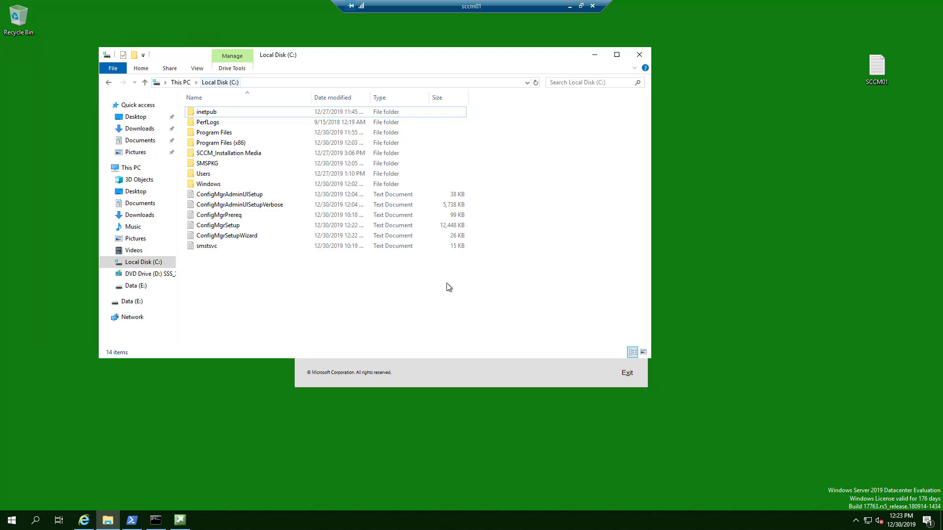
{"action": "double_click", "coordinate": [236, 154]}
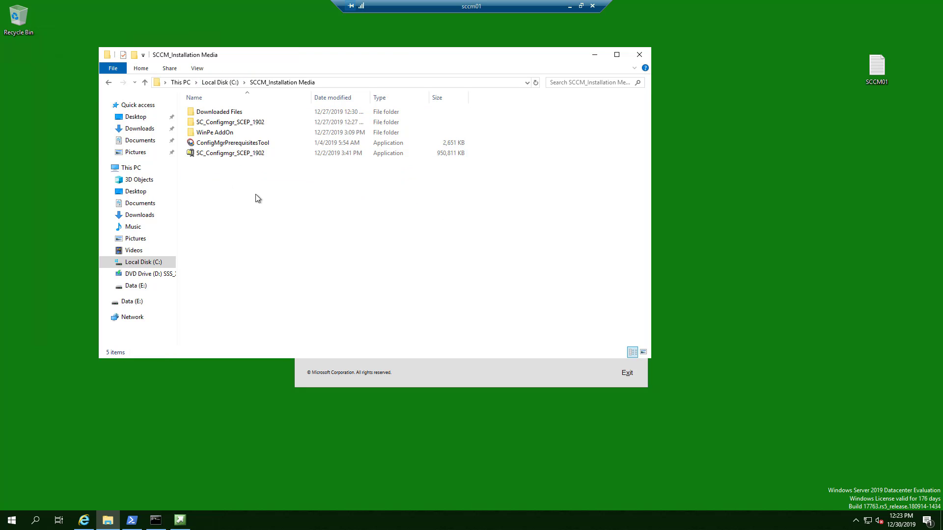
{"action": "double_click", "coordinate": [212, 122]}
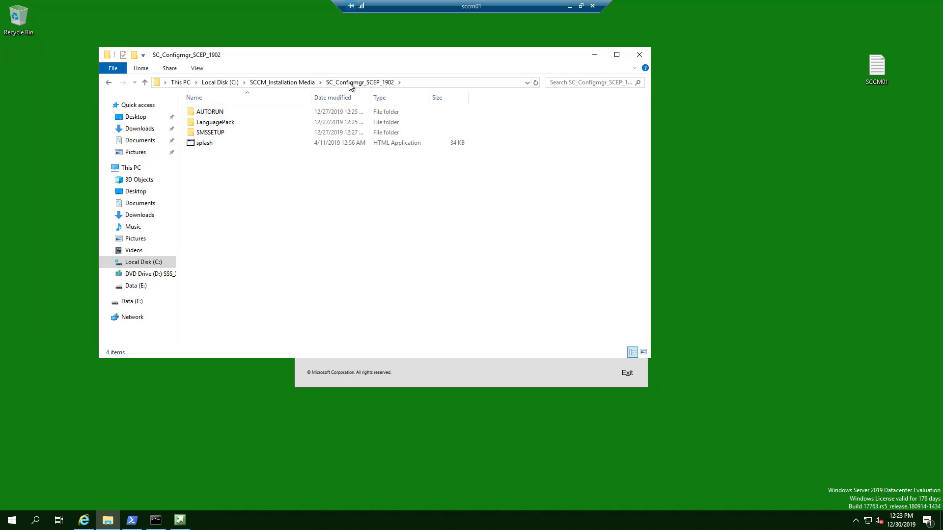
{"action": "left_click", "coordinate": [594, 82]}
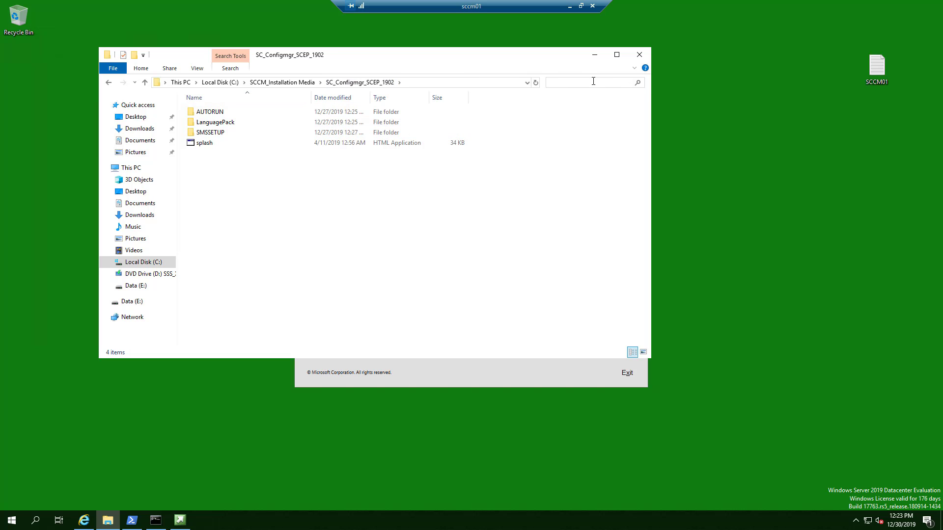
{"action": "type", "text": "cmtrac"}
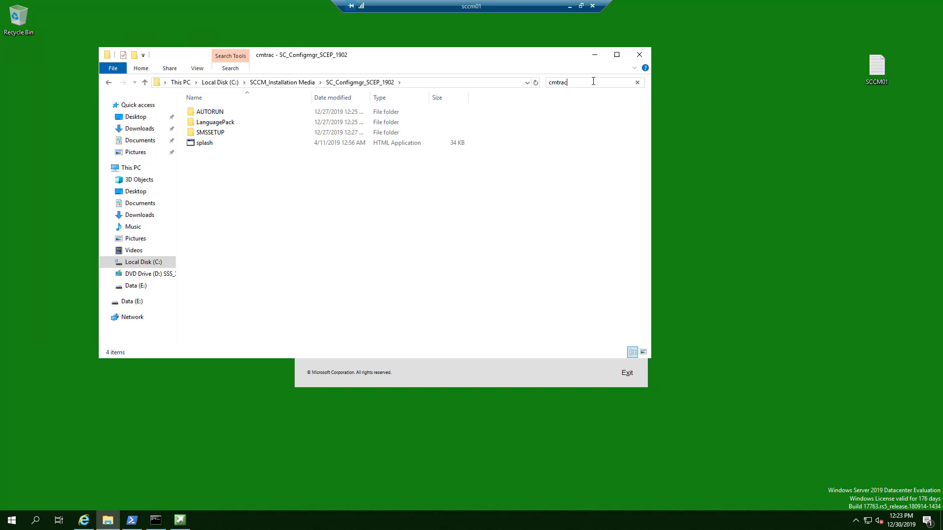
{"action": "type", "text": "e"}
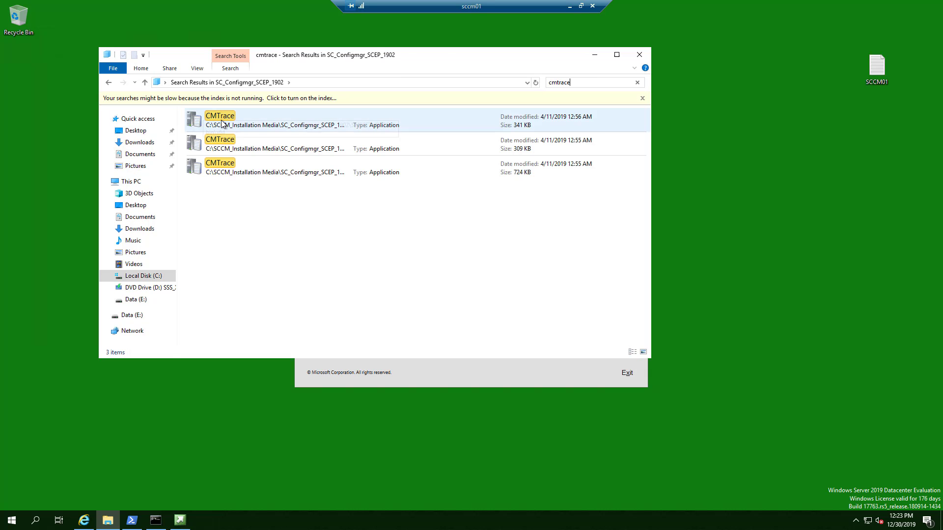
{"action": "double_click", "coordinate": [221, 120]}
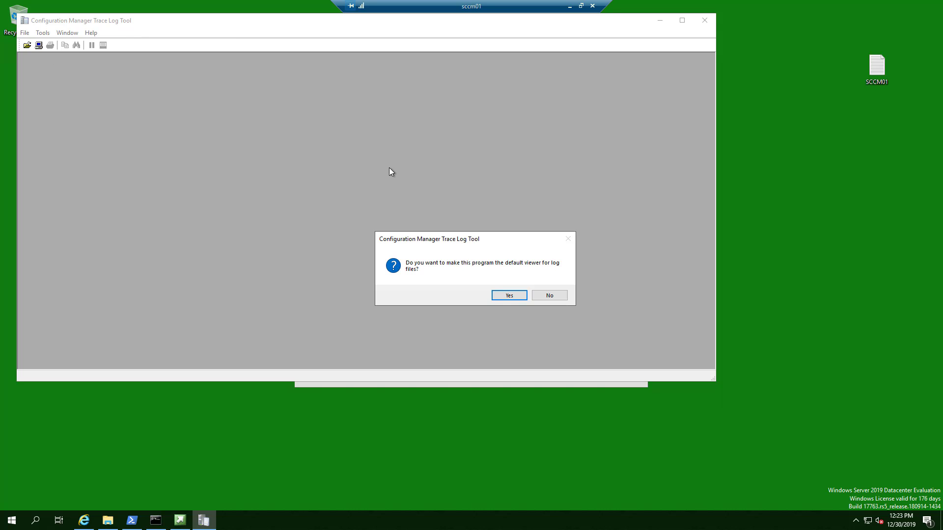
{"action": "left_click", "coordinate": [504, 296]}
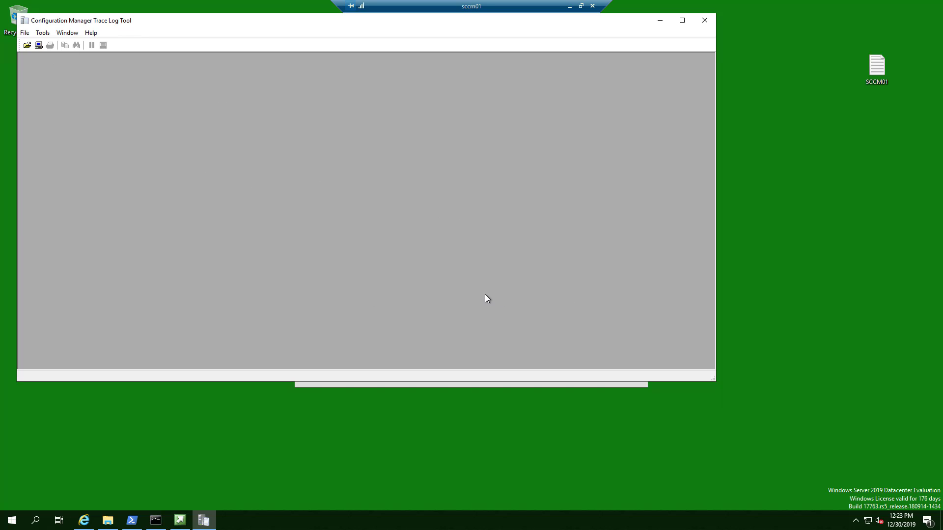
{"action": "left_click", "coordinate": [713, 20]}
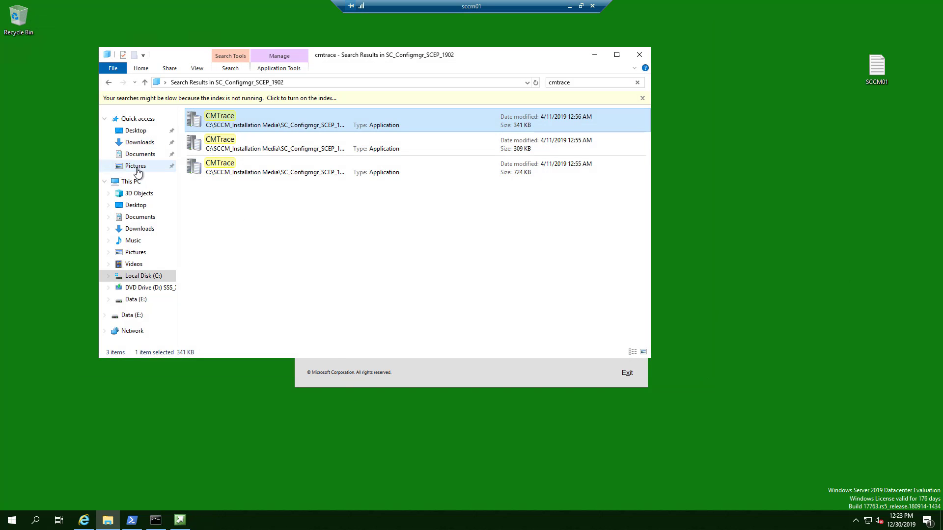
- Open the ConfigMgrAdminUISetup log on drive C with CMTrace_x86.exe, and always use that app for .log files
{"action": "left_click", "coordinate": [150, 276]}
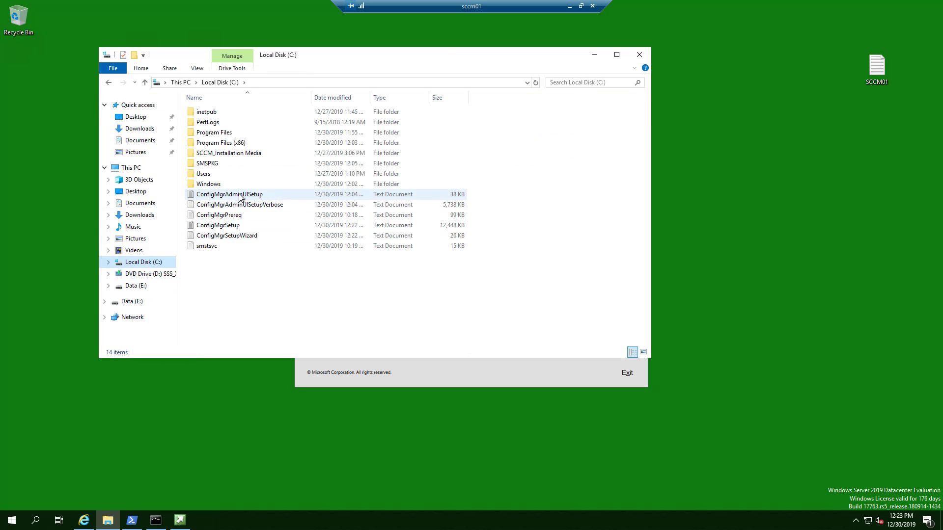
{"action": "left_click", "coordinate": [211, 195]}
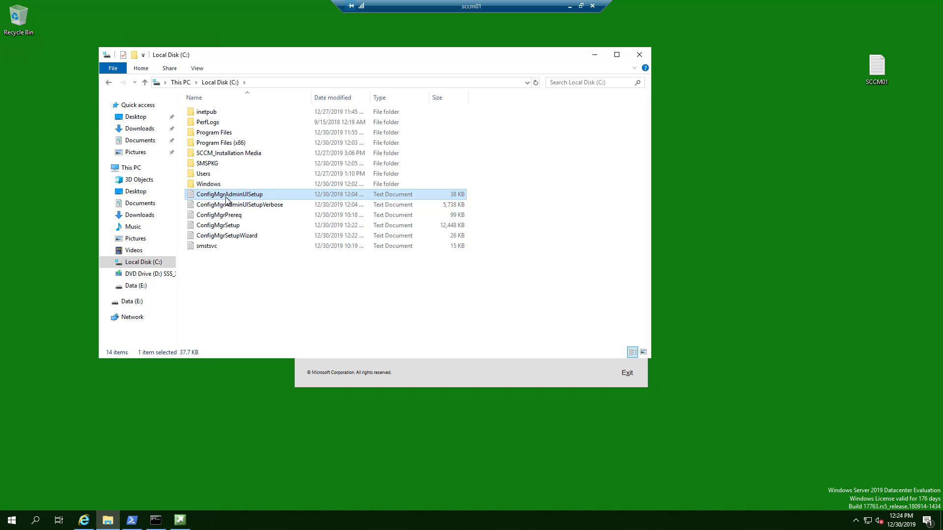
{"action": "double_click", "coordinate": [227, 196]}
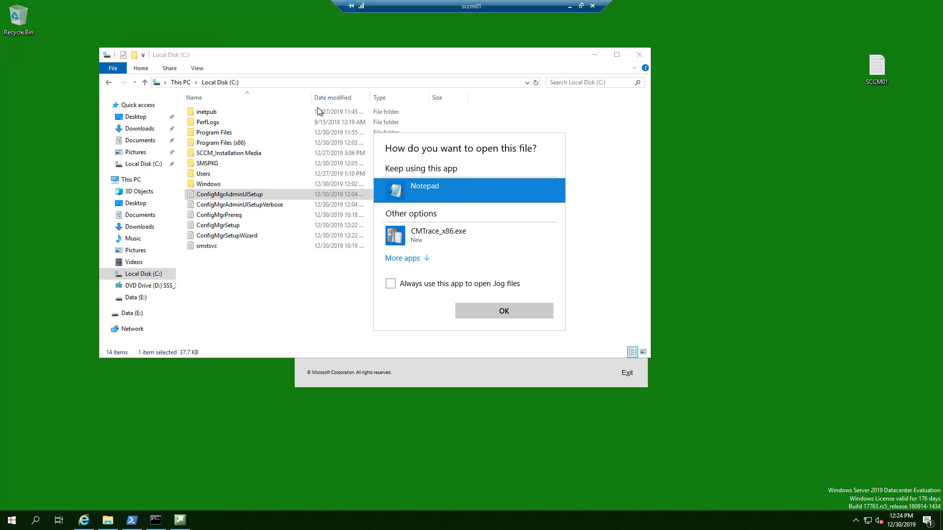
{"action": "left_click", "coordinate": [433, 240]}
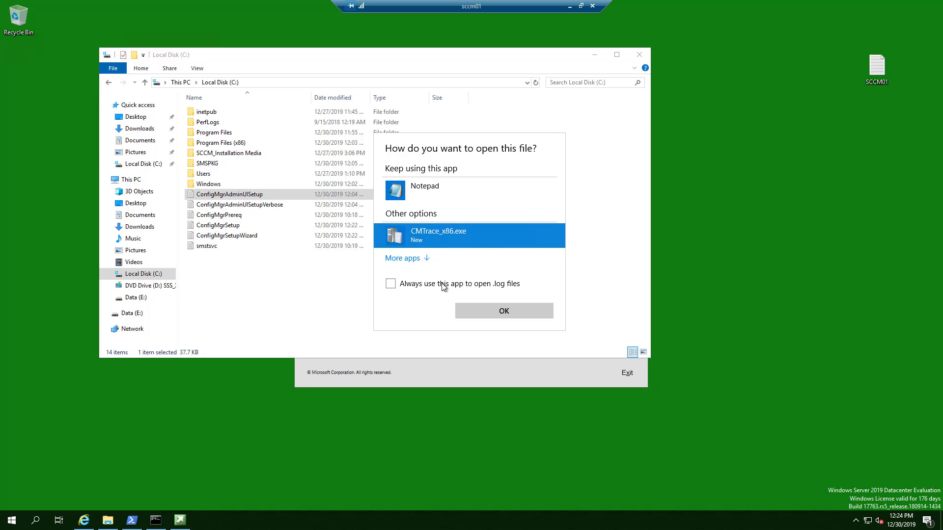
{"action": "left_click", "coordinate": [390, 284]}
{"action": "left_click", "coordinate": [473, 310]}
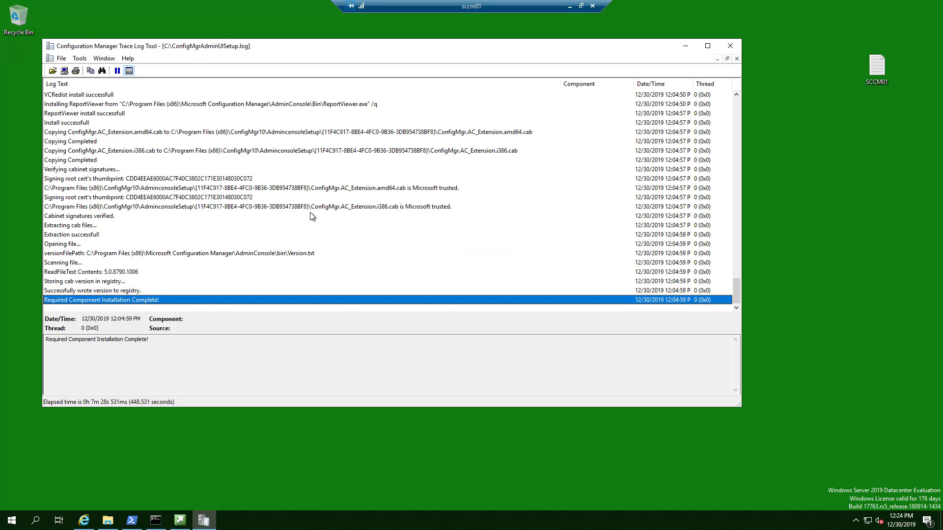
- Examine the console setup entries in the ConfigMgrAdminUISetup log up to the final one, and close the log viewer
{"action": "scroll", "coordinate": [310, 212], "scroll_direction": "up", "scroll_amount": 7}
{"action": "scroll", "coordinate": [310, 213], "scroll_direction": "up", "scroll_amount": 14}
{"action": "scroll", "coordinate": [310, 213], "scroll_direction": "down", "scroll_amount": 15}
{"action": "scroll", "coordinate": [219, 161], "scroll_direction": "up", "scroll_amount": 1}
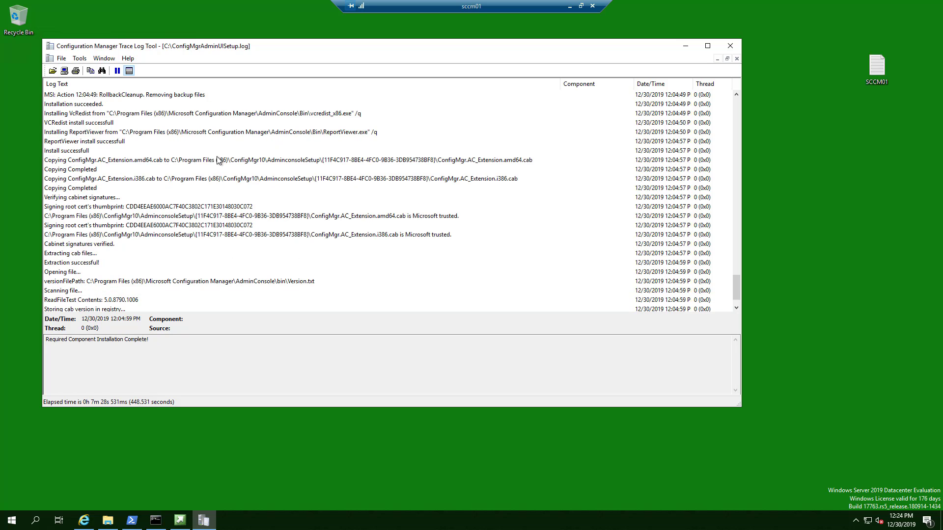
{"action": "left_click", "coordinate": [101, 70]}
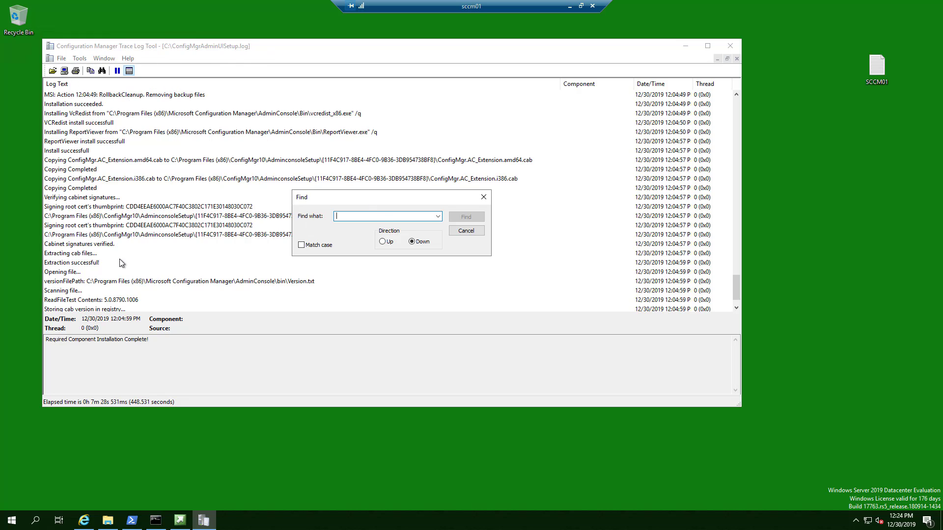
{"action": "left_click", "coordinate": [484, 197]}
{"action": "scroll", "coordinate": [270, 216], "scroll_direction": "down", "scroll_amount": 1}
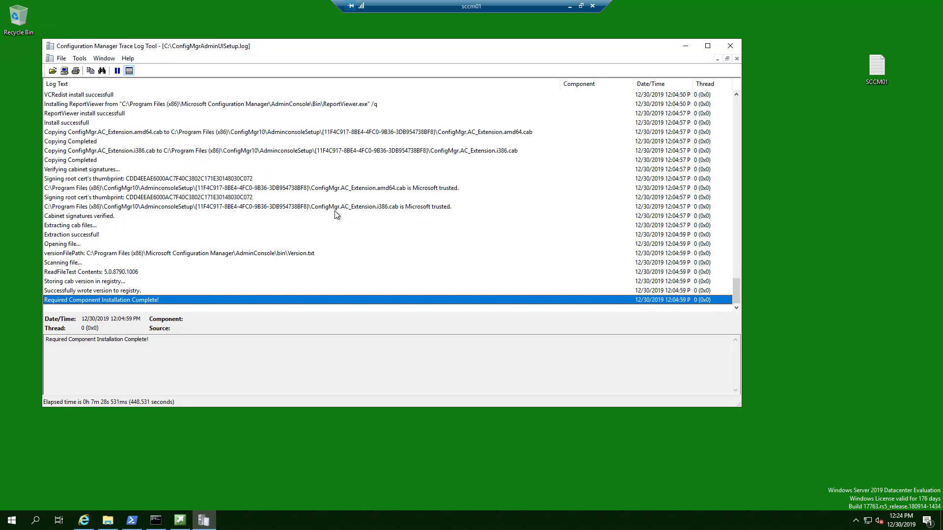
{"action": "left_click", "coordinate": [80, 294]}
{"action": "left_click", "coordinate": [102, 303]}
{"action": "left_click", "coordinate": [731, 45]}
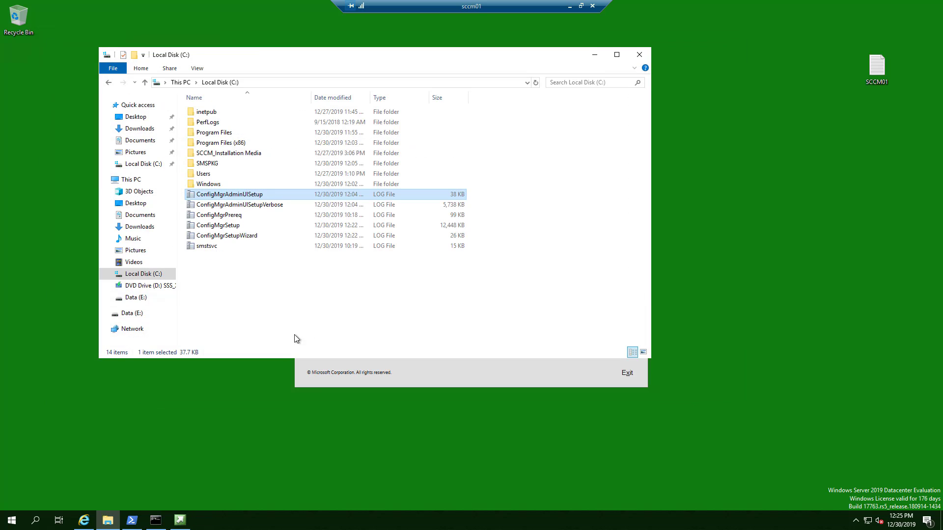
- Load the ConfigMgrSetup log in CMTrace, and check the log file's size in its properties
{"action": "left_click", "coordinate": [250, 228]}
{"action": "double_click", "coordinate": [251, 228]}
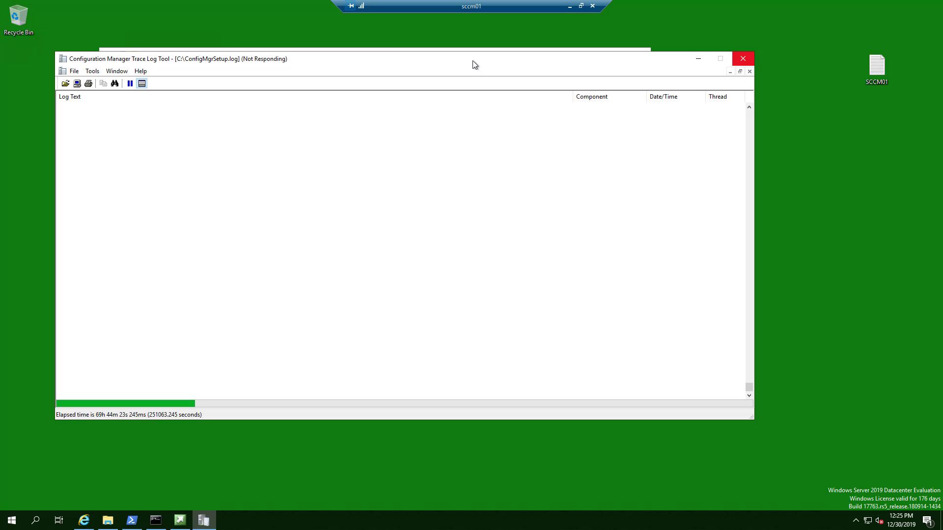
{"action": "left_click", "coordinate": [399, 48]}
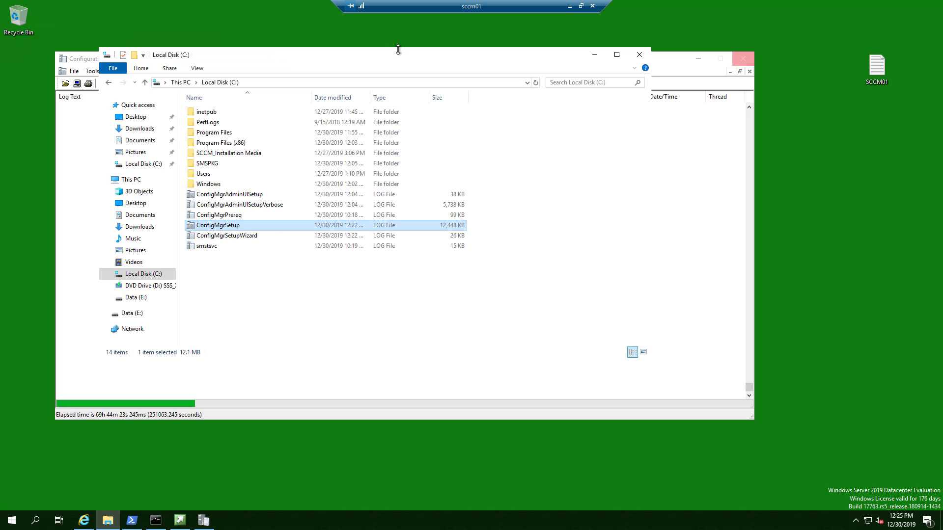
{"action": "right_click", "coordinate": [331, 225]}
{"action": "left_click", "coordinate": [369, 355]}
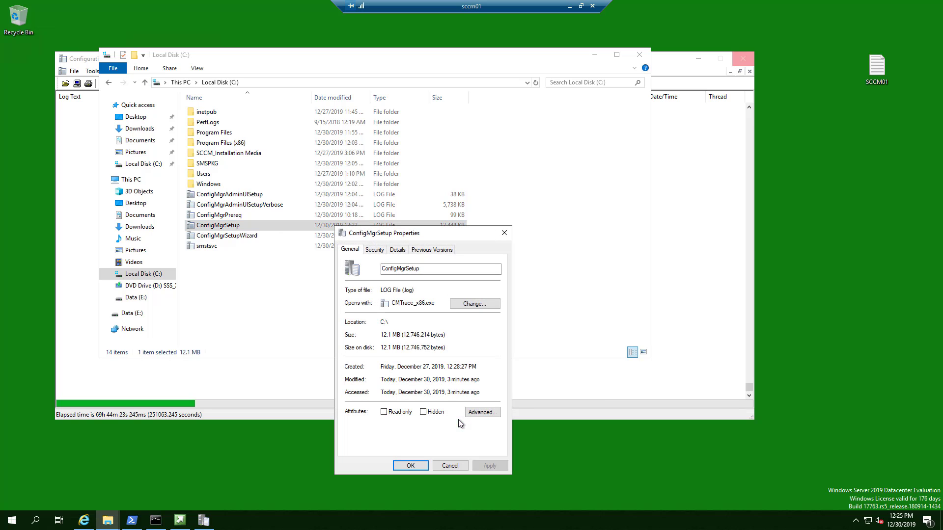
{"action": "left_click", "coordinate": [448, 467]}
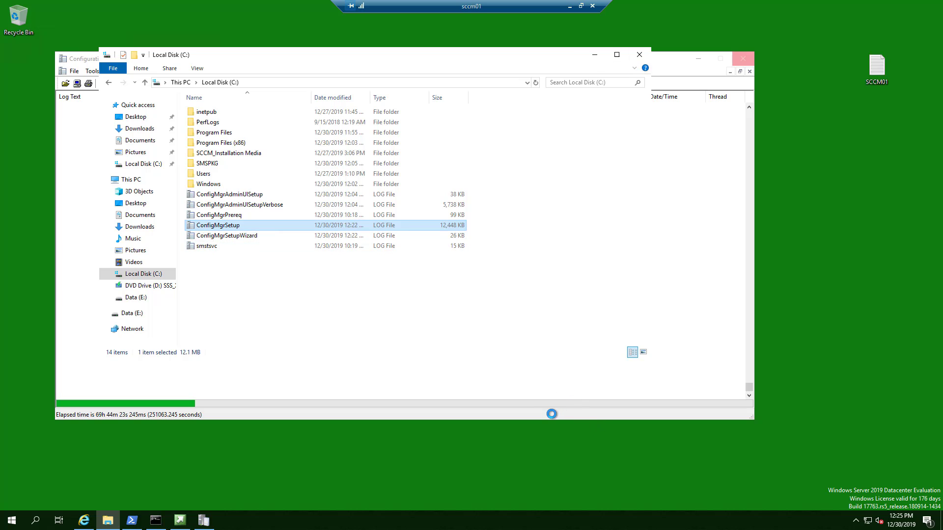
{"action": "left_click", "coordinate": [204, 521]}
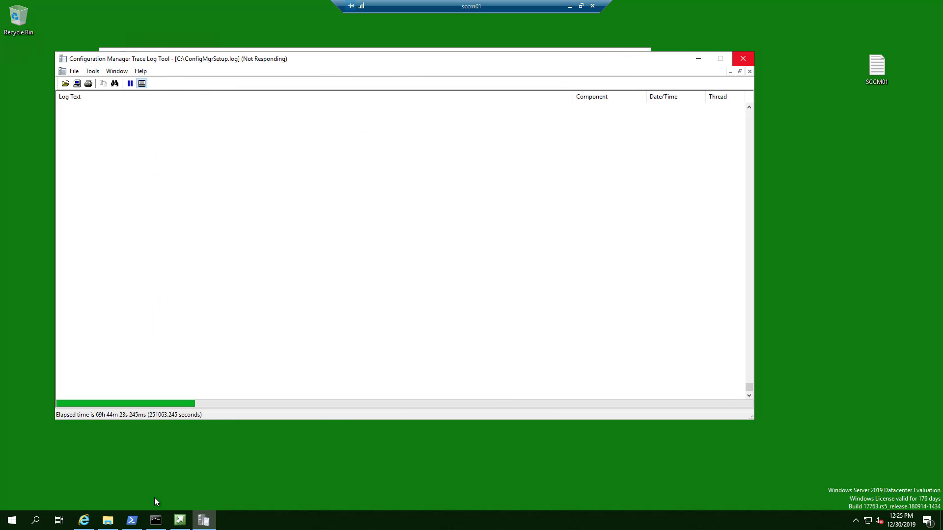
- Launch the Configuration Manager Console, and glance at the ConfigMgrSetup log while the console connects to the site
{"action": "left_click", "coordinate": [9, 525]}
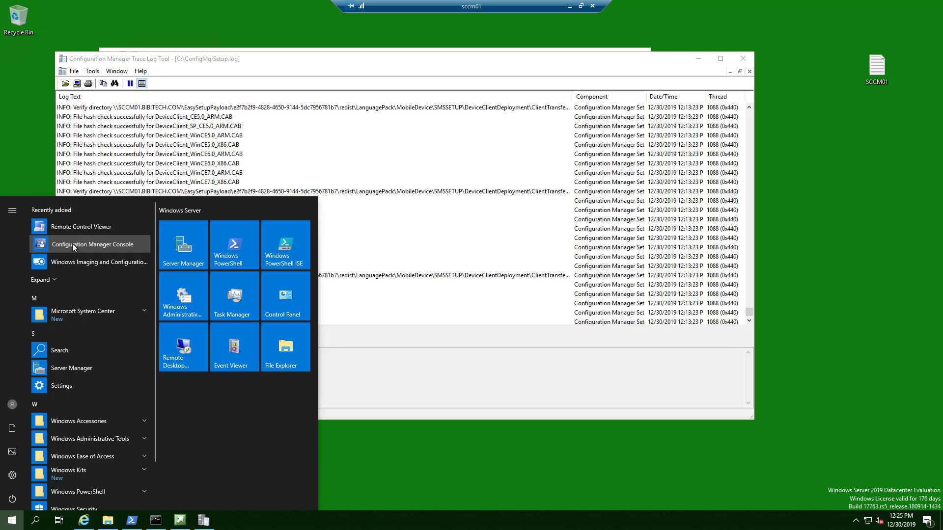
{"action": "left_click", "coordinate": [72, 244]}
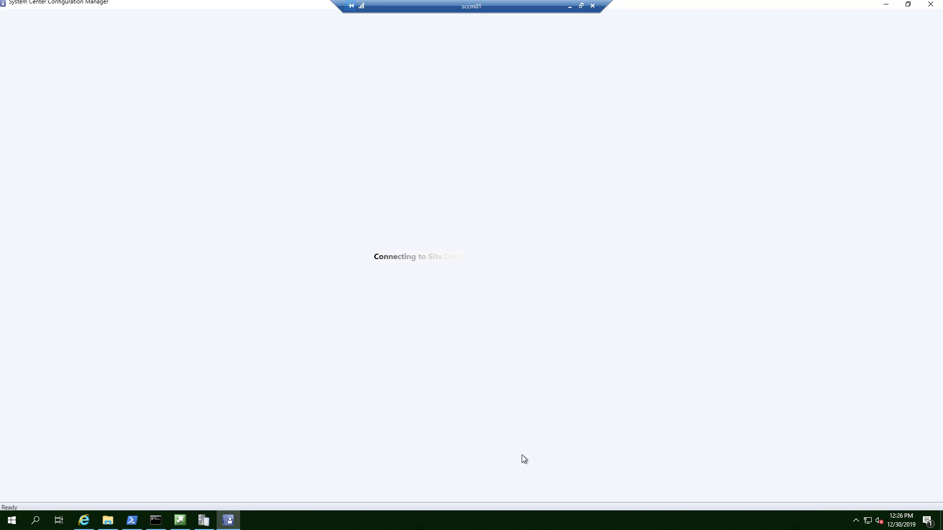
{"action": "left_click", "coordinate": [203, 520]}
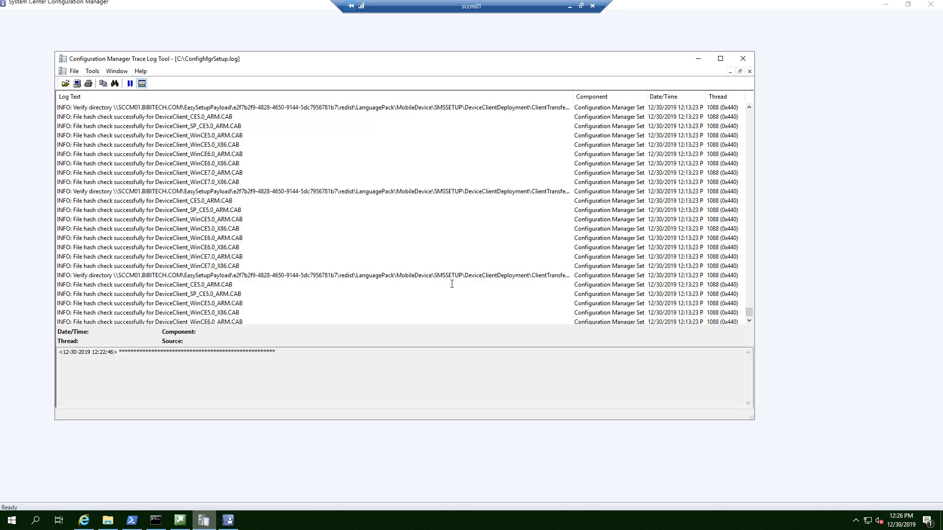
{"action": "left_click", "coordinate": [700, 61]}
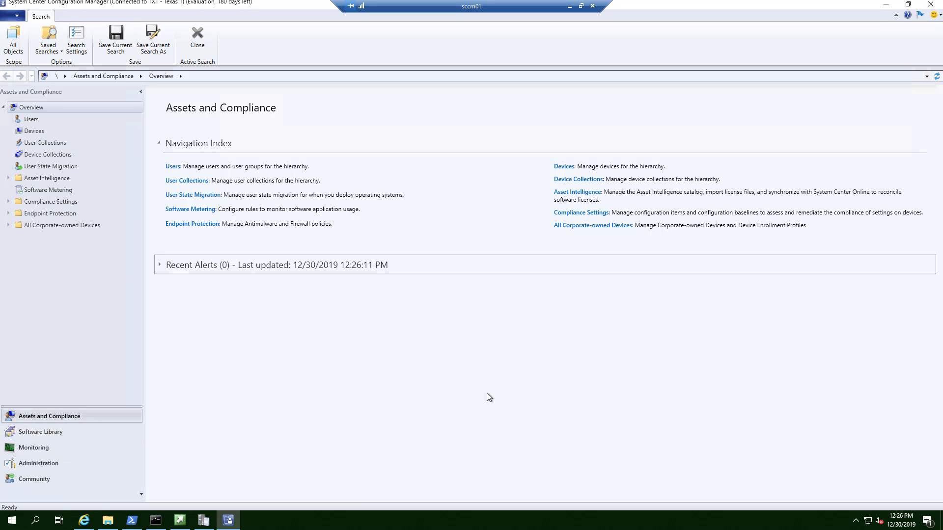
- Check the Site Server Status in the Monitoring workspace, and expand the System Status node
{"action": "left_click", "coordinate": [39, 453]}
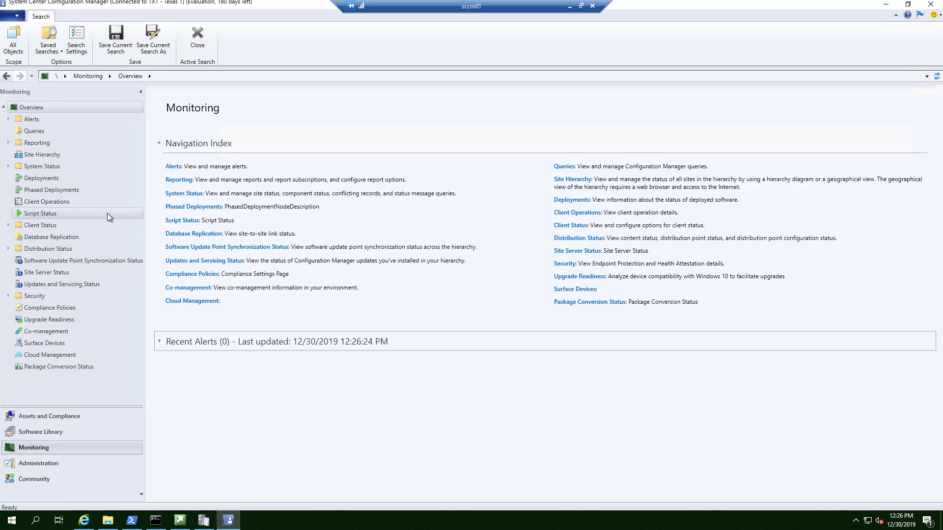
{"action": "left_click", "coordinate": [50, 273]}
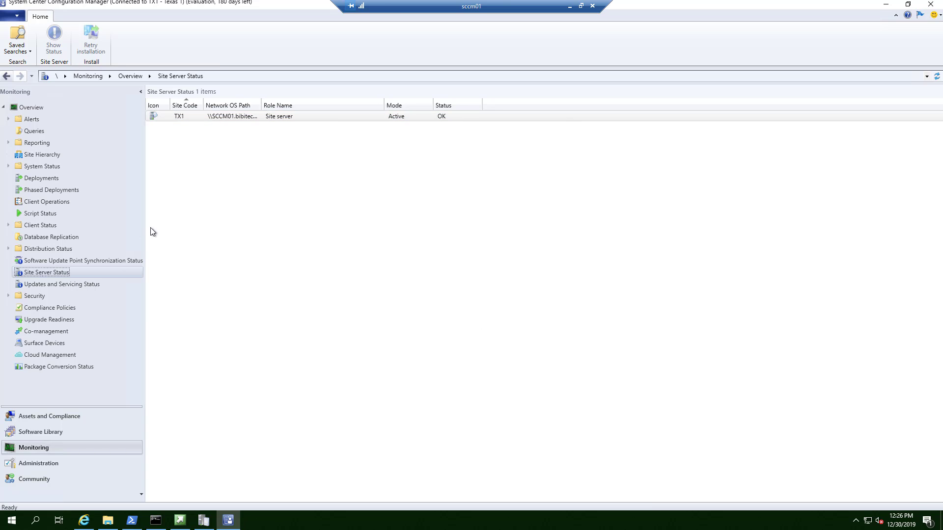
{"action": "left_click", "coordinate": [8, 166]}
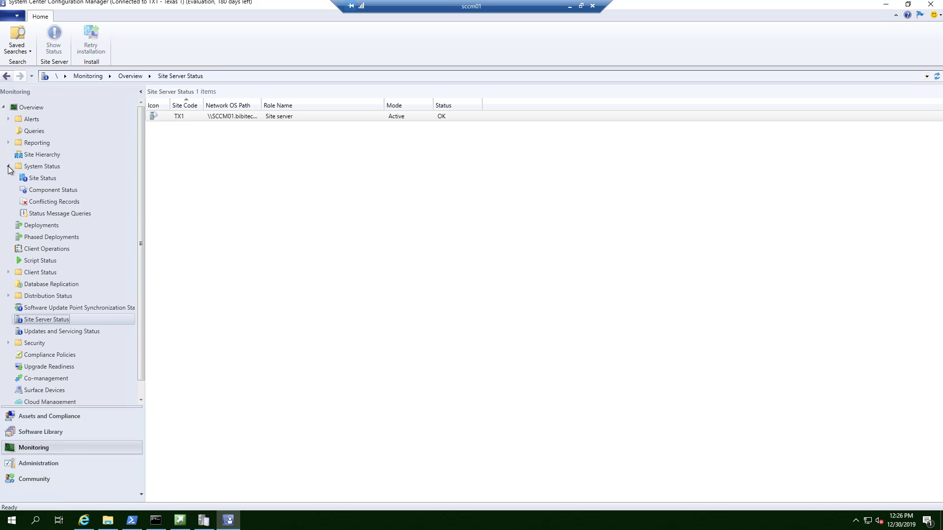
- Review the Site Status and Component Status lists, and select the critical SMS_SITE_COMPONENT_MANAGER component
{"action": "left_click", "coordinate": [55, 181]}
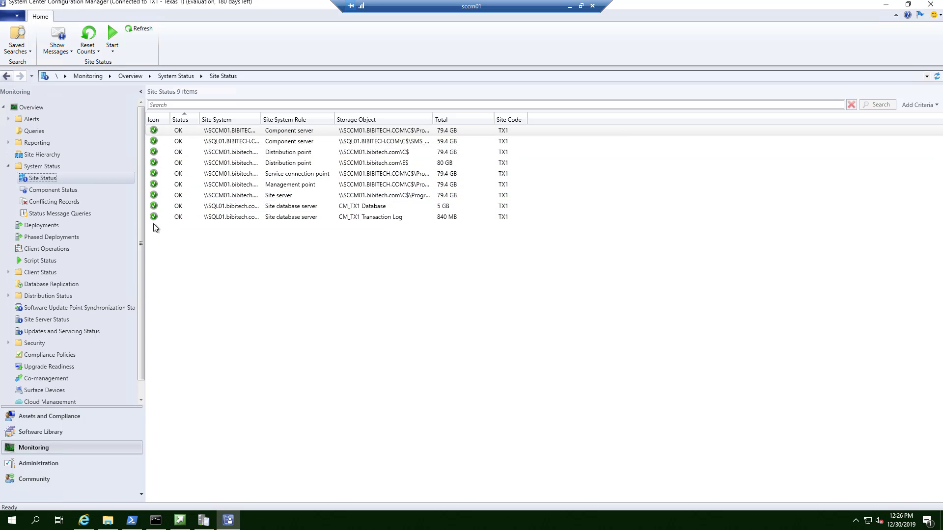
{"action": "left_click", "coordinate": [58, 190]}
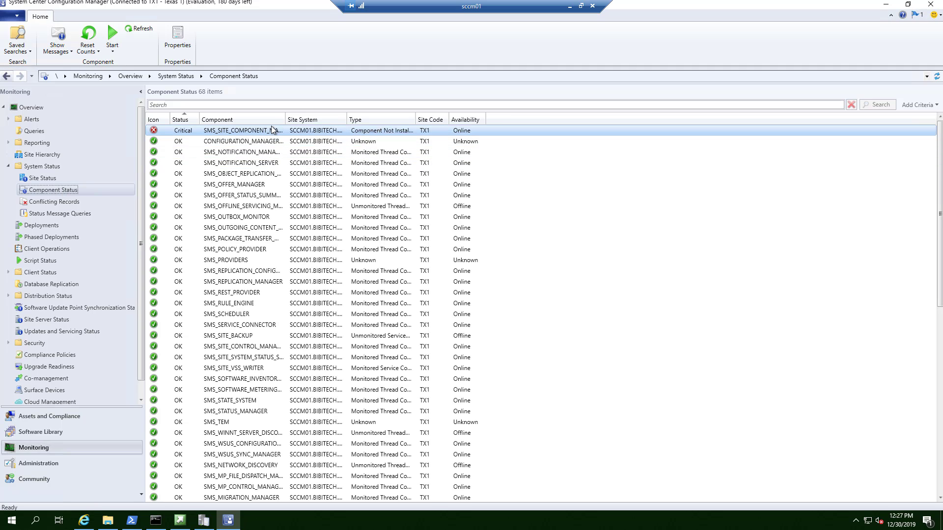
{"action": "left_click", "coordinate": [187, 130]}
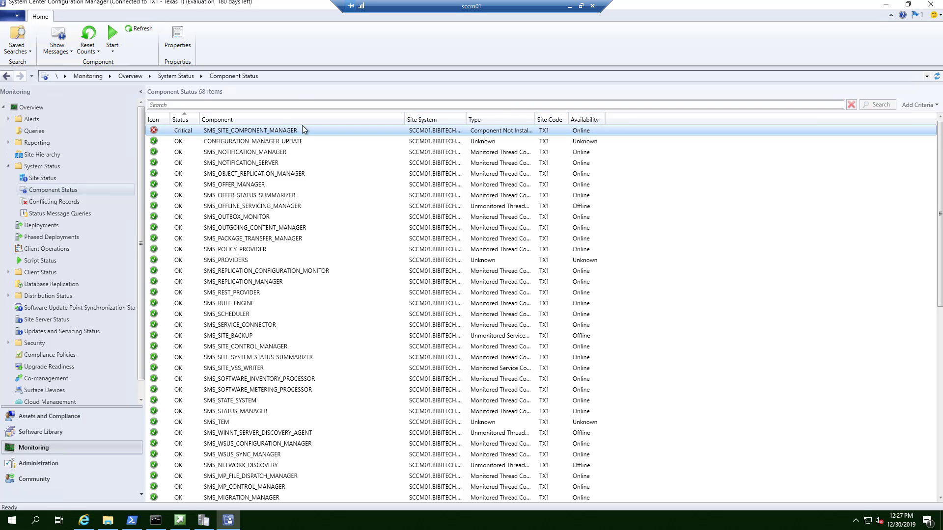
- Show the error status messages of SMS_SITE_COMPONENT_MANAGER from 1 day ago onward, and widen the viewer to read their descriptions
{"action": "right_click", "coordinate": [191, 129]}
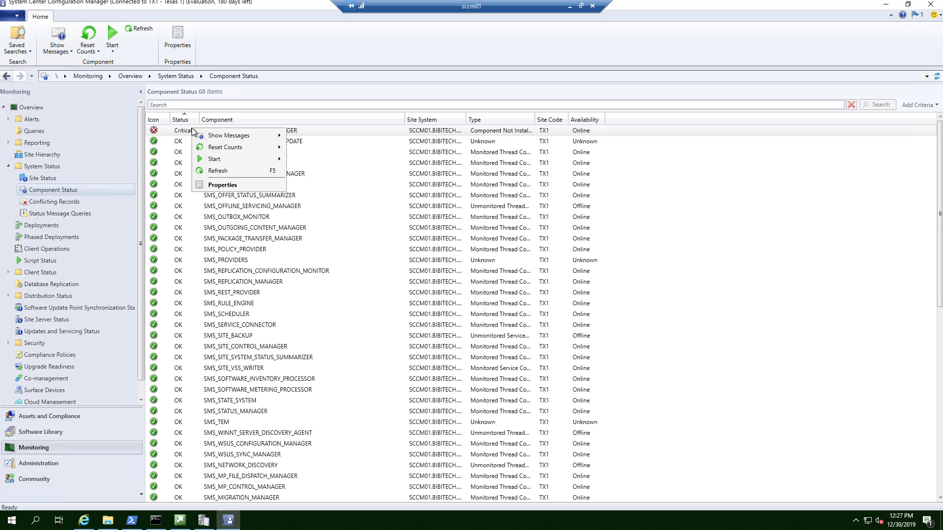
{"action": "mouse_move", "coordinate": [237, 145]}
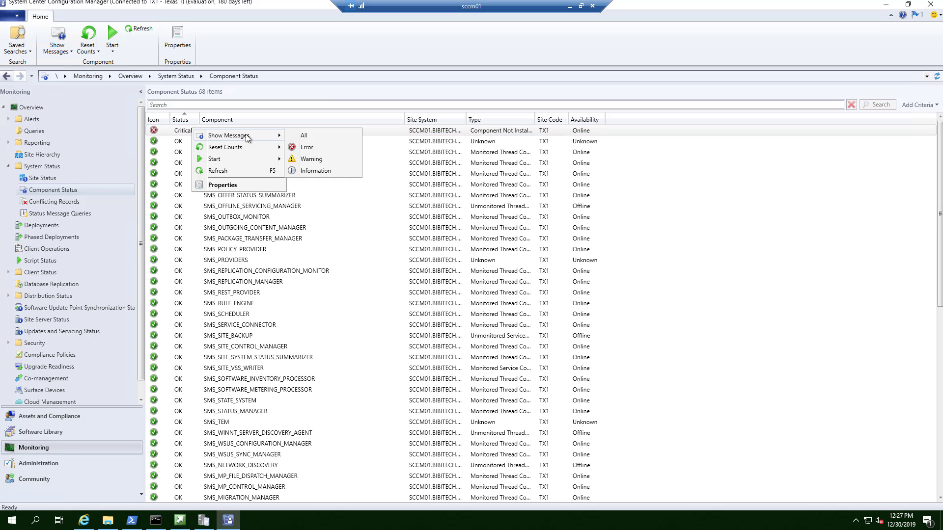
{"action": "left_click", "coordinate": [326, 148]}
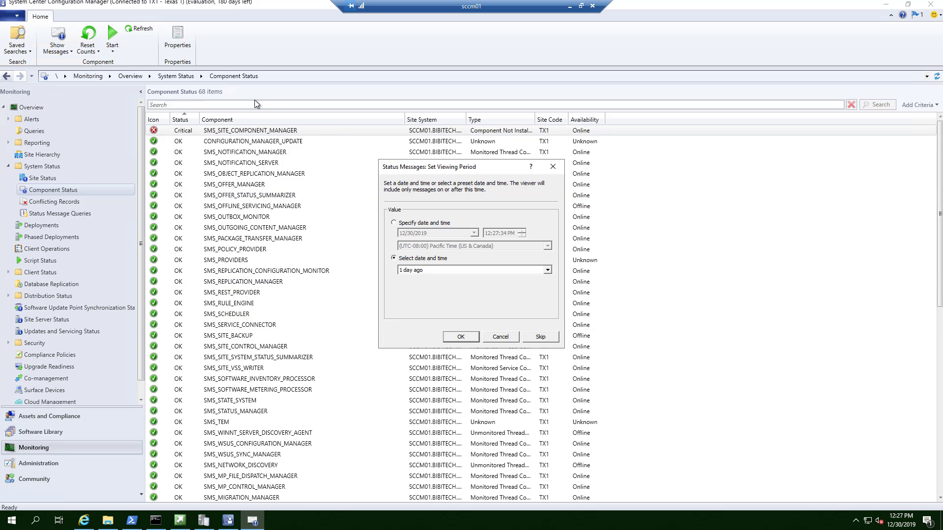
{"action": "left_click", "coordinate": [470, 341]}
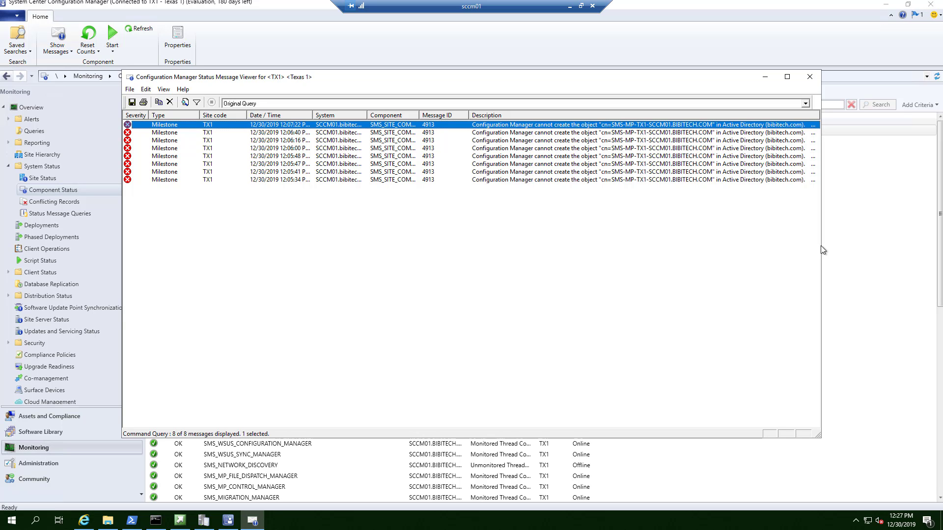
{"action": "left_click_drag", "start_coordinate": [821, 248], "coordinate": [935, 238]}
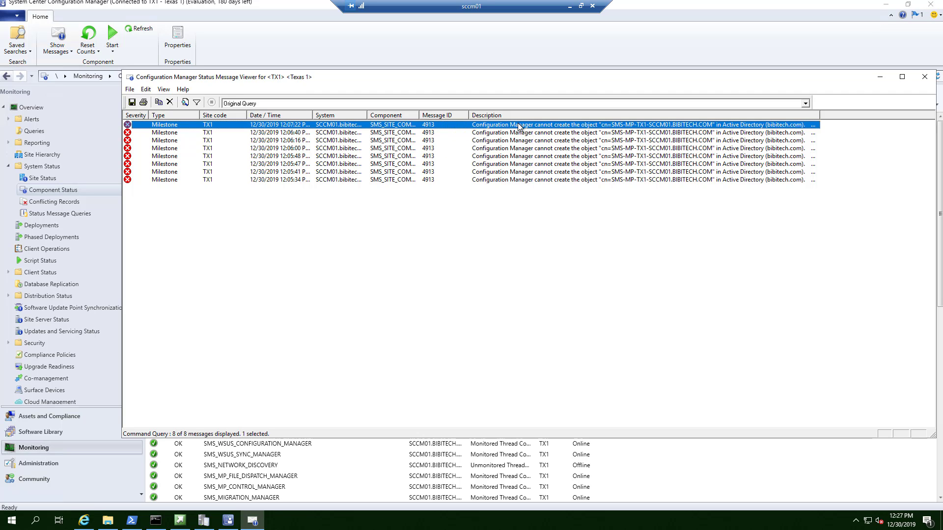
{"action": "mouse_move", "coordinate": [519, 127]}
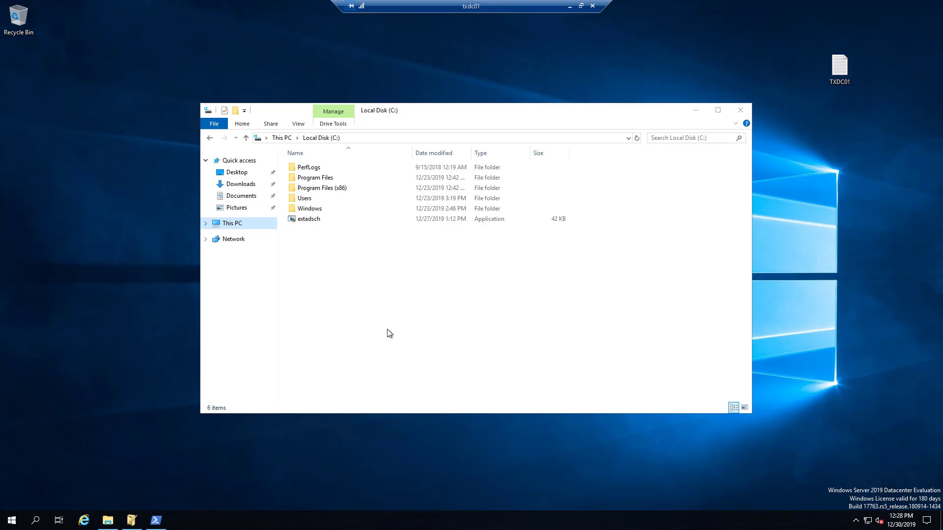
- On txdc01, check the SCCM Administrators group's security permissions on the System Management container in ADSI Edit
{"action": "left_click", "coordinate": [133, 522]}
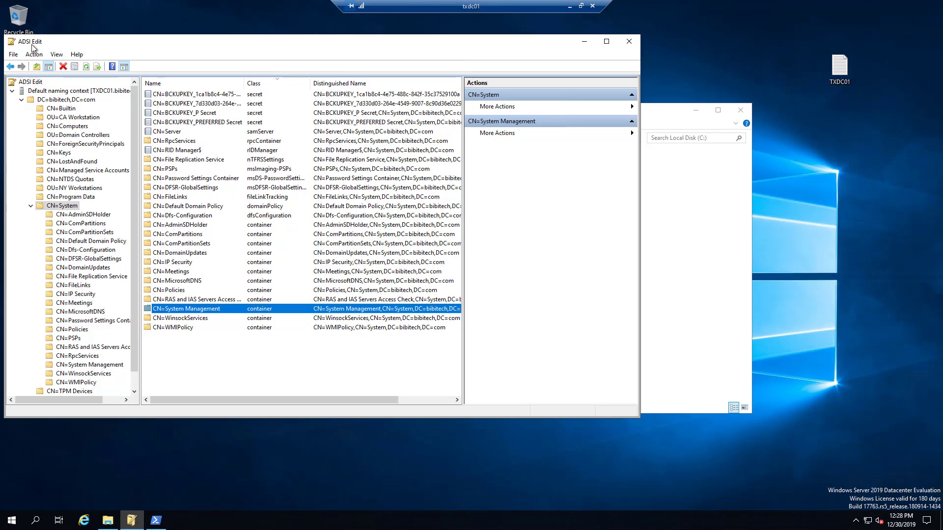
{"action": "right_click", "coordinate": [214, 313]}
{"action": "left_click", "coordinate": [242, 391]}
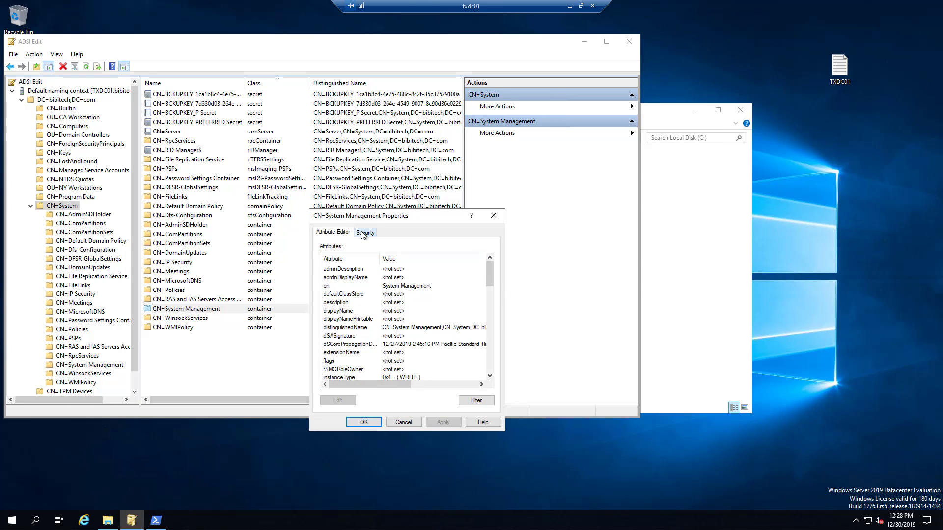
{"action": "left_click", "coordinate": [366, 233]}
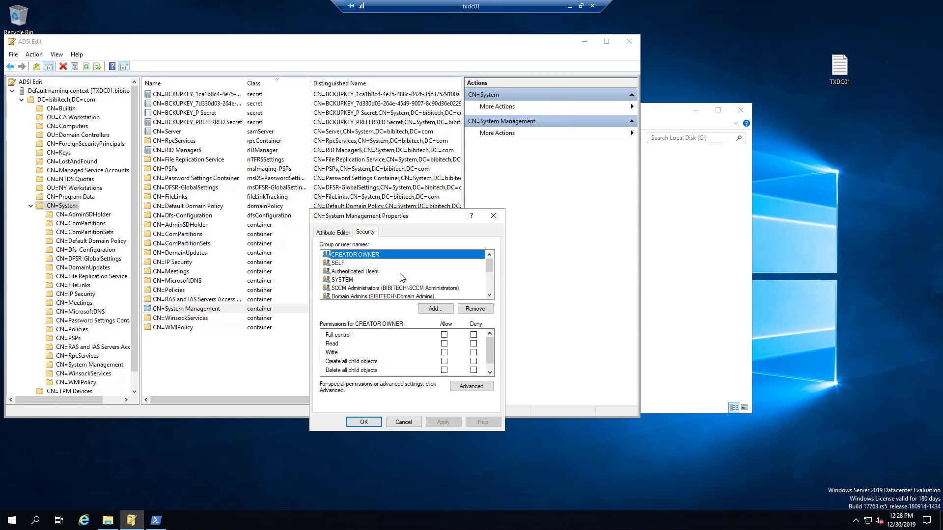
{"action": "left_click", "coordinate": [350, 289]}
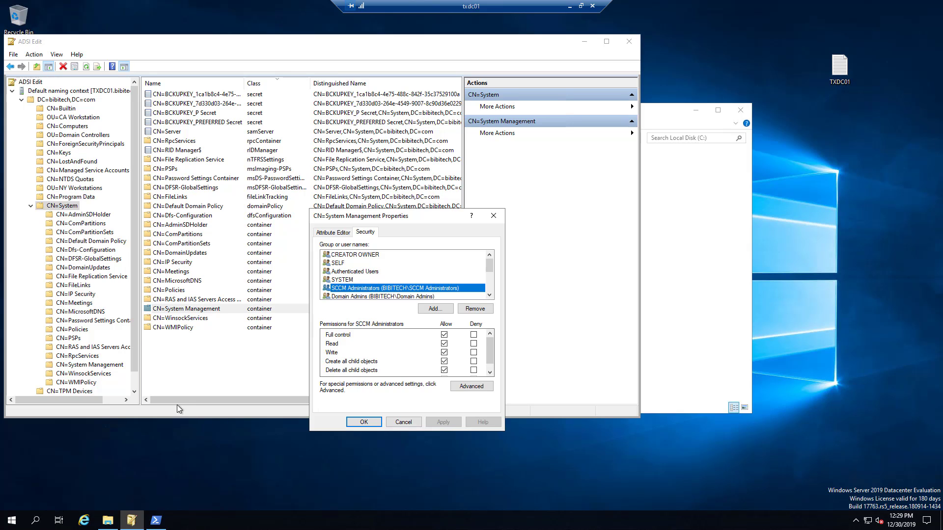
- Launch Server Manager on txdc01, and open Active Directory Users and Computers from it
{"action": "left_click", "coordinate": [12, 520]}
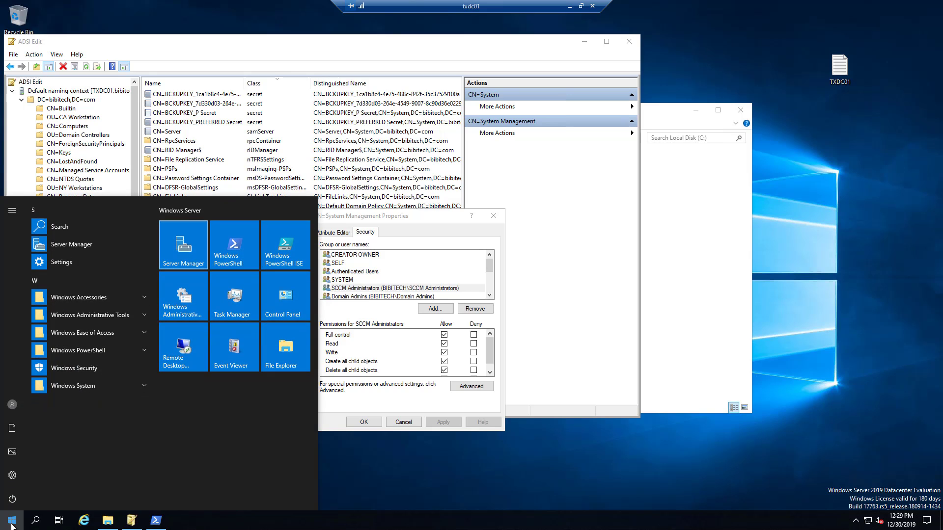
{"action": "left_click", "coordinate": [175, 226]}
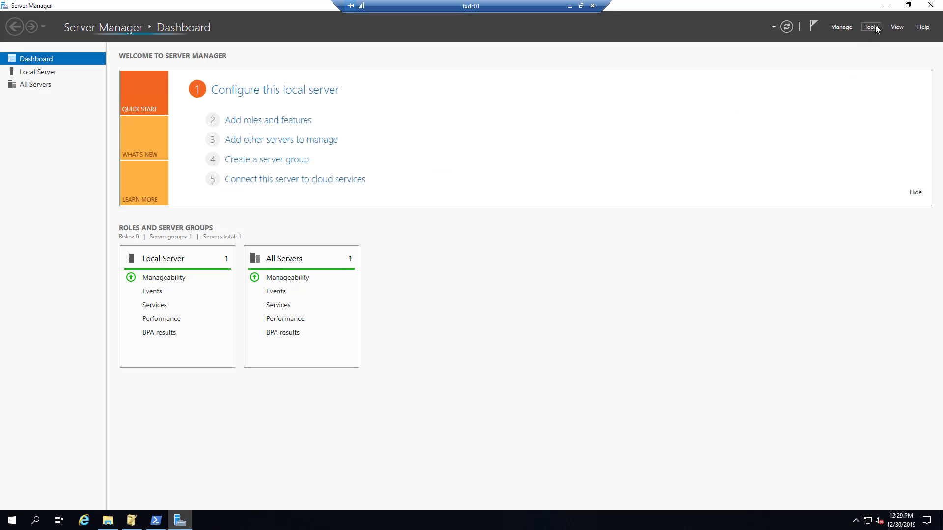
{"action": "left_click", "coordinate": [871, 26]}
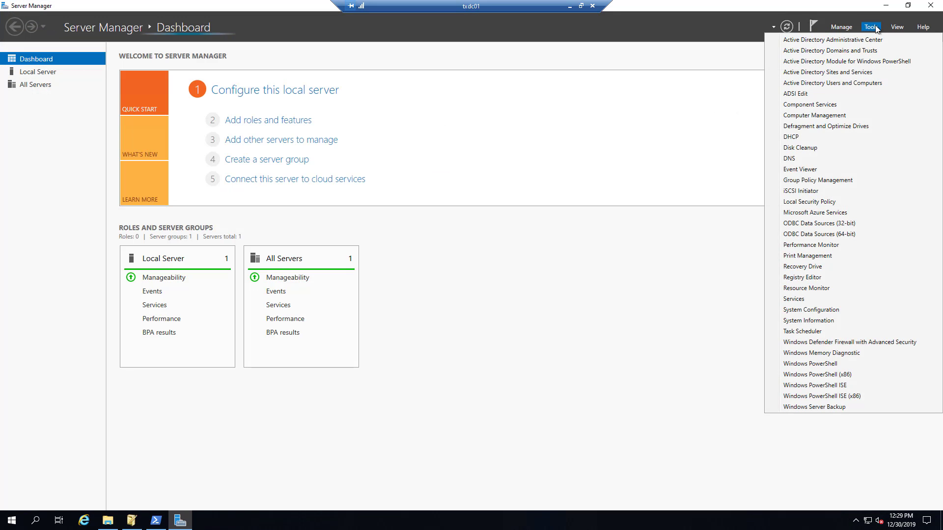
{"action": "left_click", "coordinate": [869, 84]}
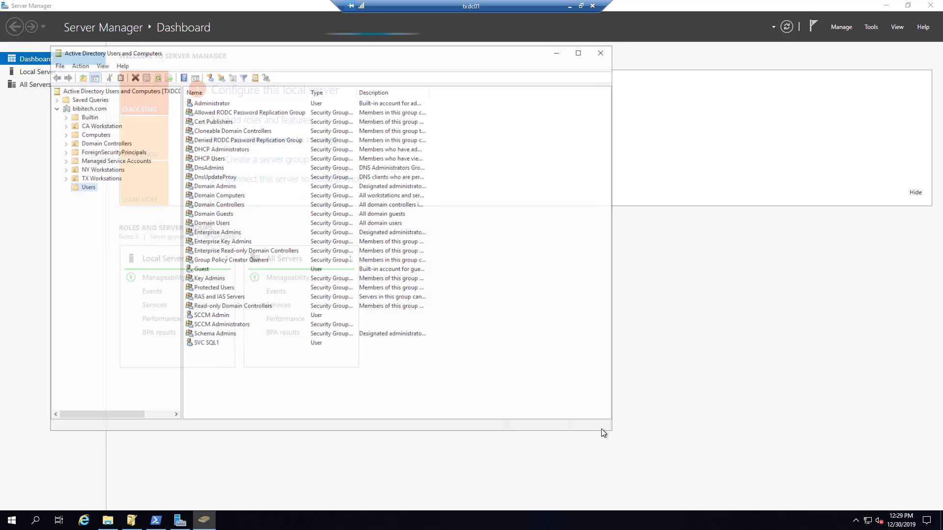
- Display the member list of the SCCM Administrators security group, and widen its Name column
{"action": "left_click", "coordinate": [243, 326]}
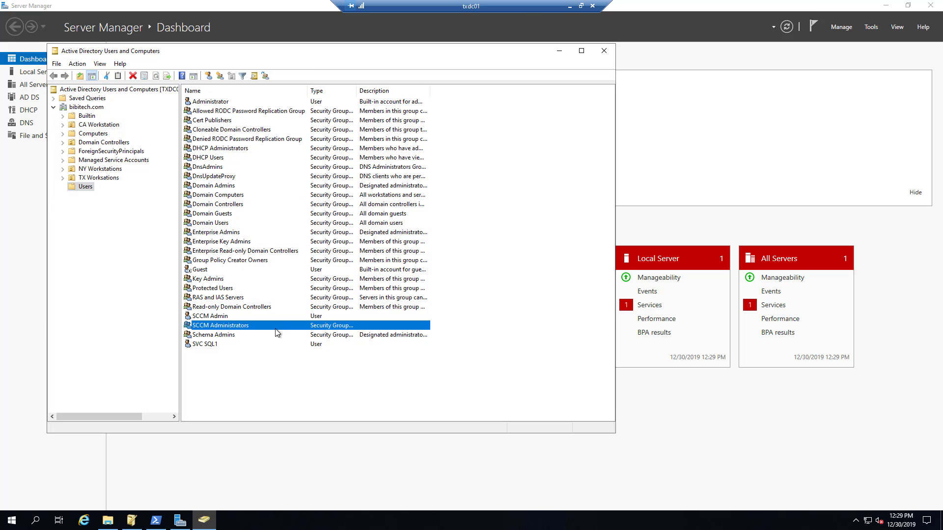
{"action": "right_click", "coordinate": [251, 328]}
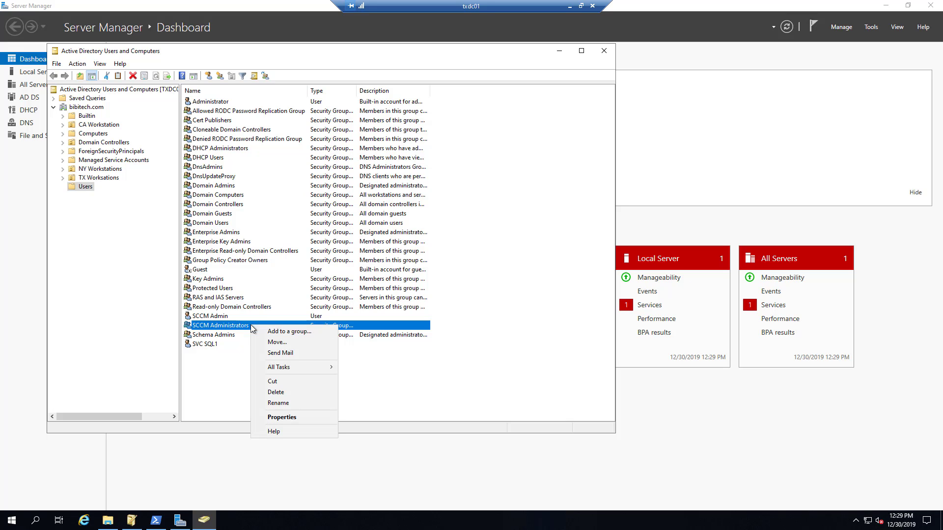
{"action": "left_click", "coordinate": [293, 415]}
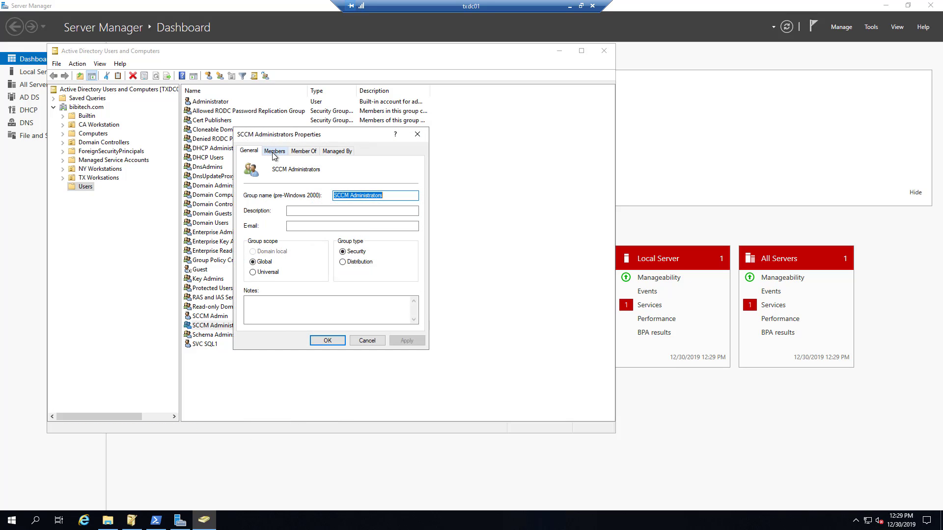
{"action": "left_click", "coordinate": [273, 151]}
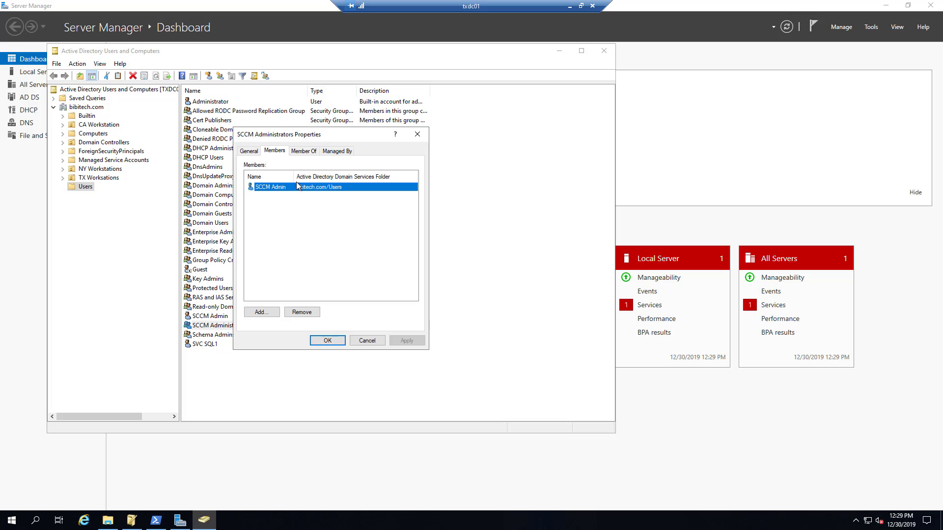
{"action": "left_click_drag", "start_coordinate": [294, 176], "coordinate": [335, 176]}
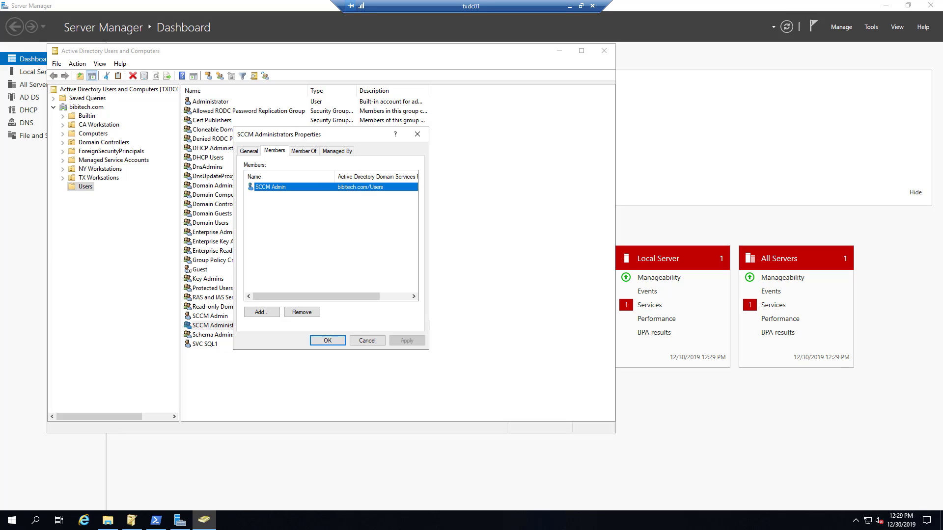
- Start adding a member to the SCCM Administrators group, and include Computers in the selectable object types
{"action": "left_click", "coordinate": [277, 310]}
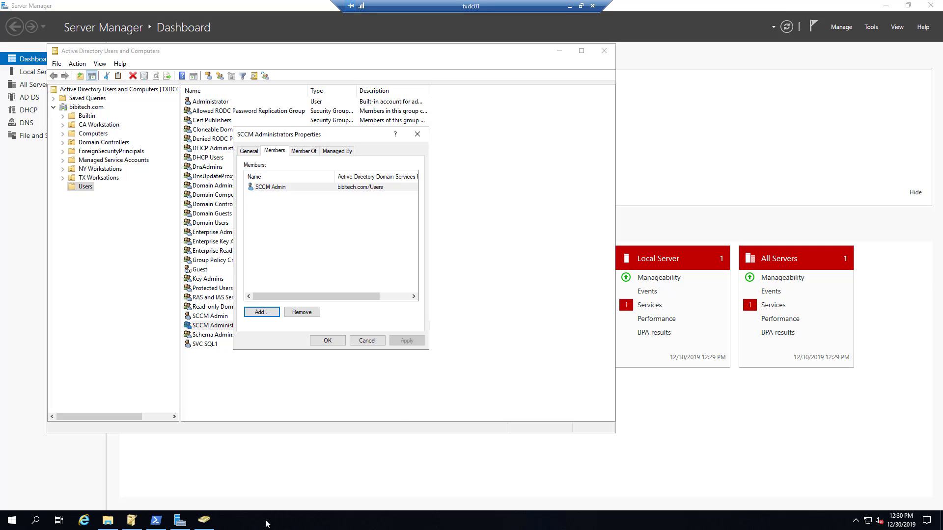
{"action": "left_click", "coordinate": [267, 312]}
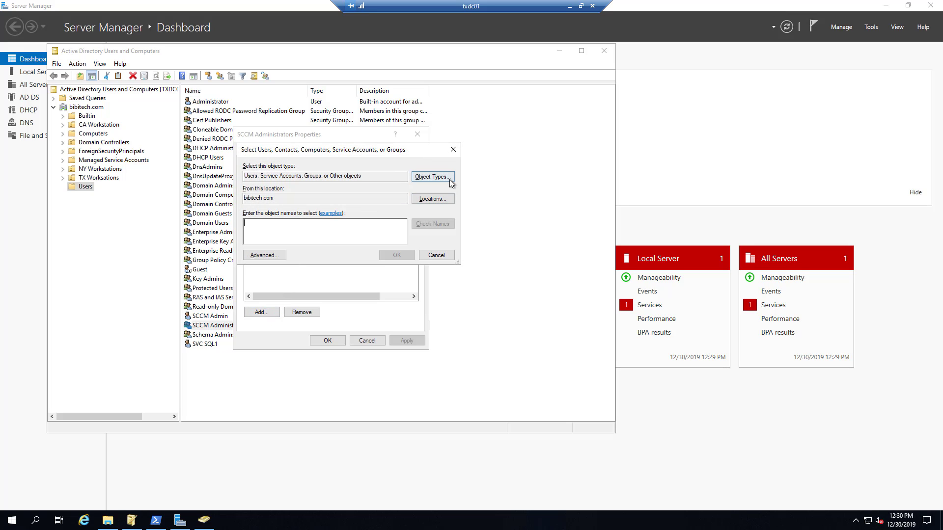
{"action": "left_click", "coordinate": [449, 179]}
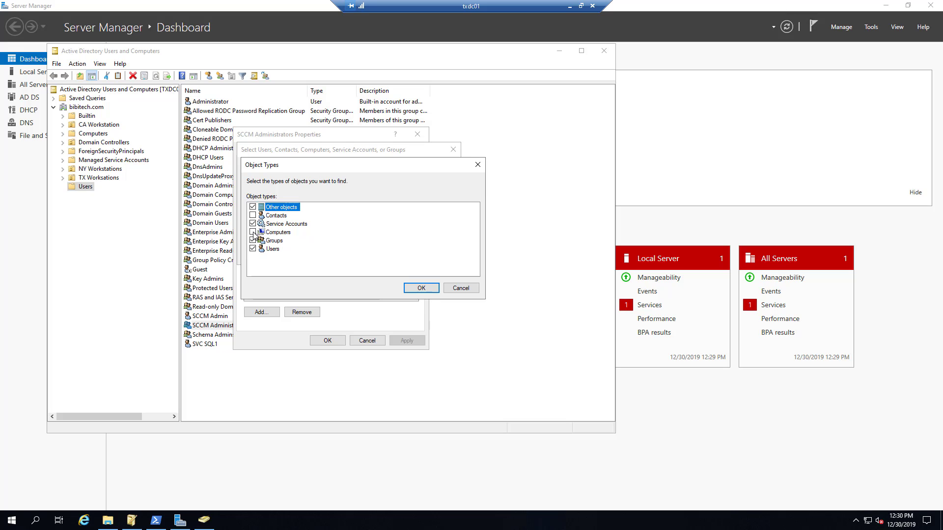
{"action": "left_click", "coordinate": [253, 233]}
{"action": "left_click", "coordinate": [421, 288]}
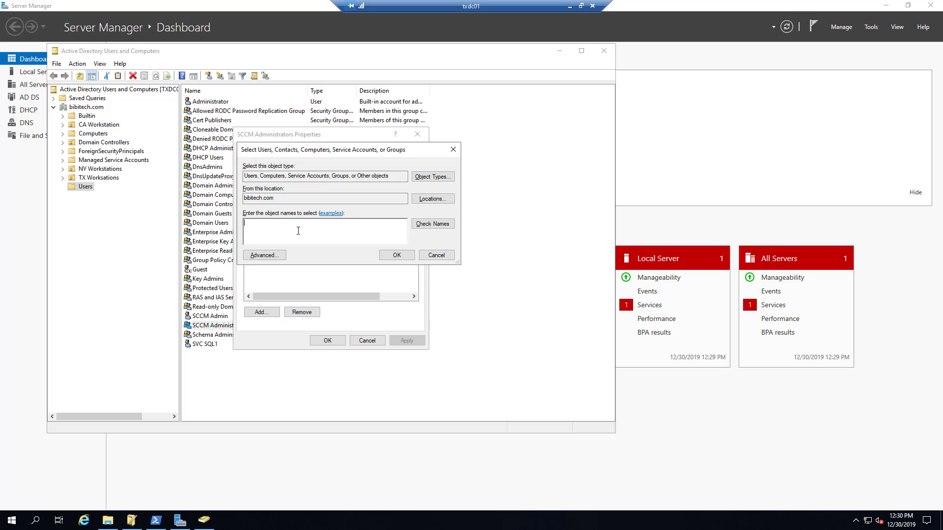
- Add the computer sccm01 as a group member, and save the SCCM Administrators group properties
{"action": "type", "text": "sccm01"}
{"action": "left_click", "coordinate": [431, 224]}
{"action": "key", "text": "Return"}
{"action": "left_click", "coordinate": [408, 341]}
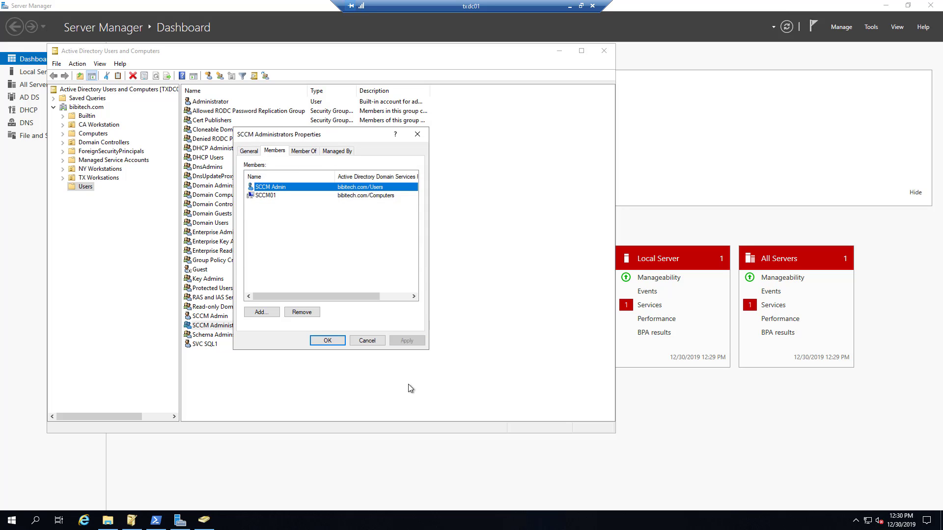
{"action": "left_click", "coordinate": [328, 341]}
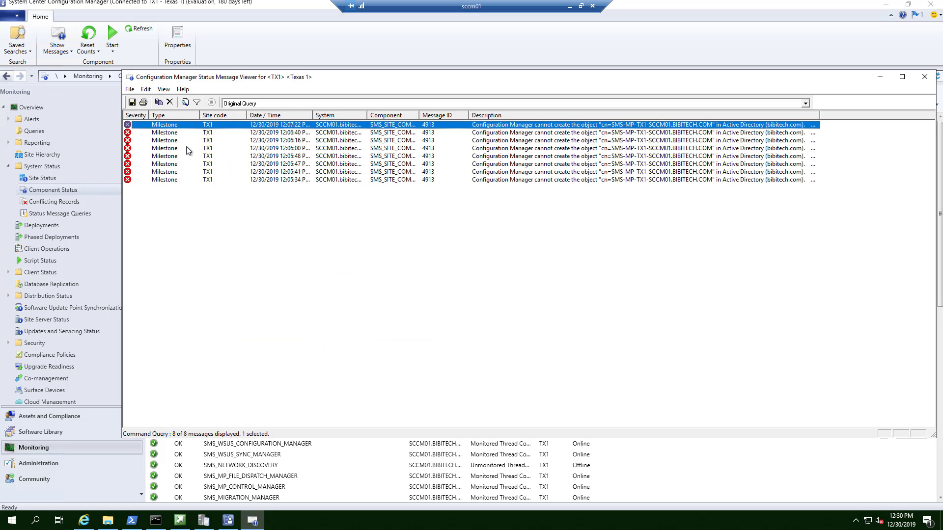
- Back on sccm01, reset the error counts of the SMS_SITE_COMPONENT_MANAGER component in Component Status
{"action": "left_click", "coordinate": [55, 192]}
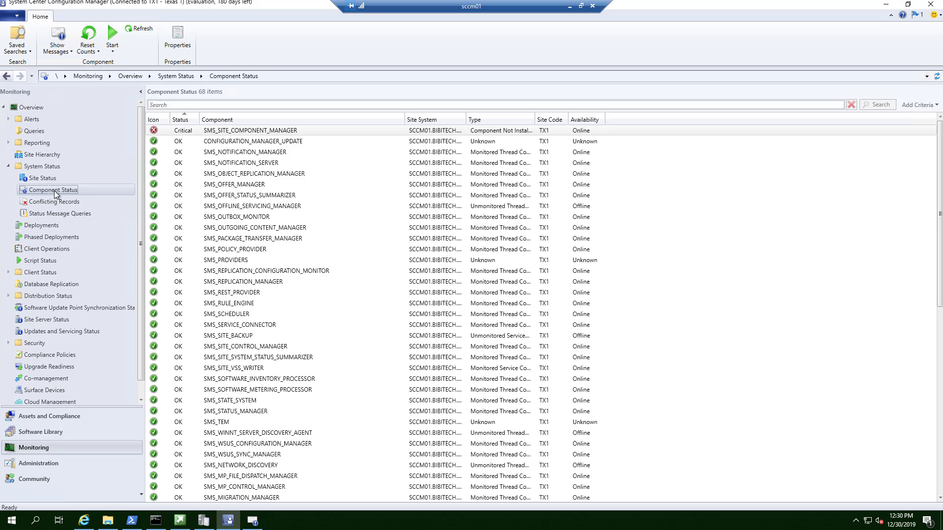
{"action": "right_click", "coordinate": [232, 129]}
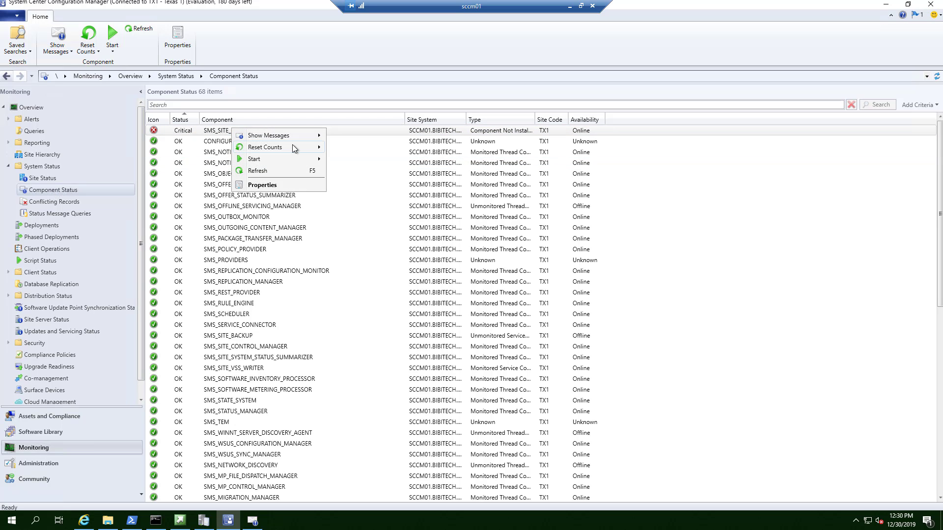
{"action": "mouse_move", "coordinate": [293, 146]}
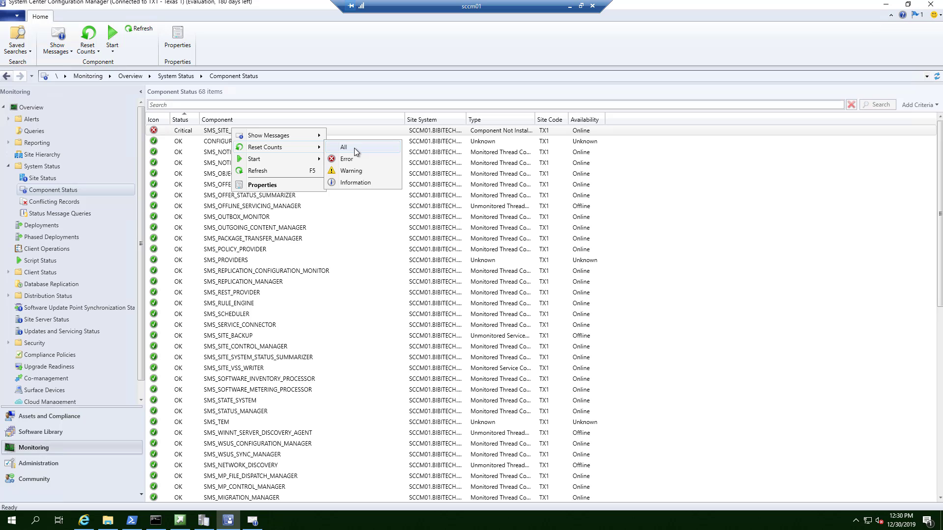
{"action": "left_click", "coordinate": [359, 159]}
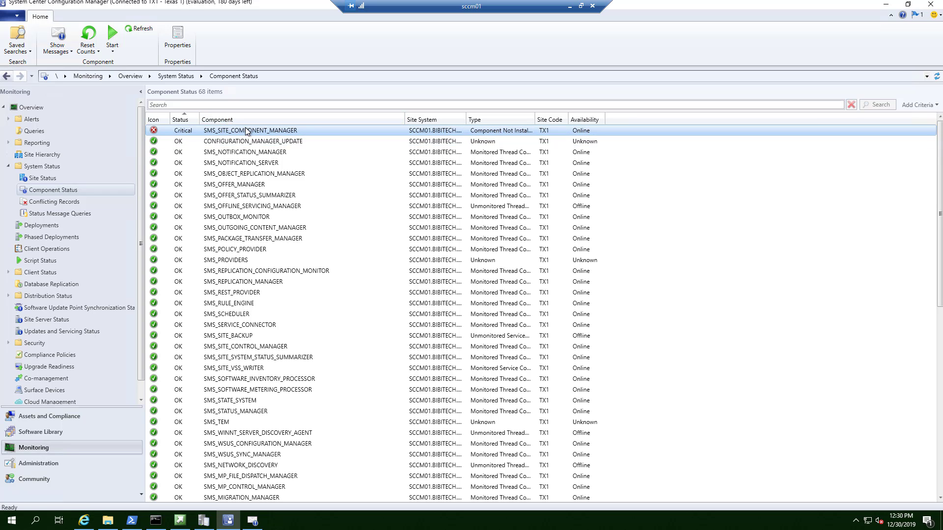
- Refresh SMS_SITE_COMPONENT_MANAGER twice in Component Status to recheck its status
{"action": "right_click", "coordinate": [248, 130]}
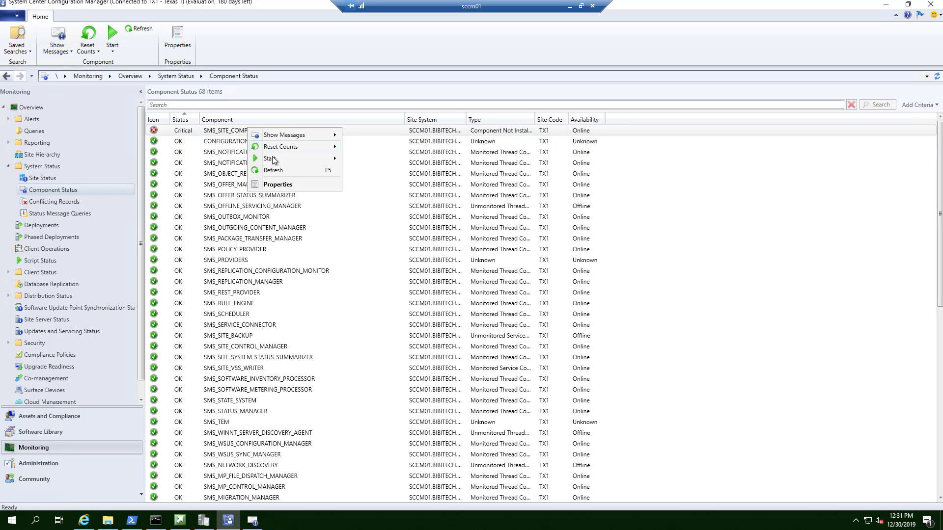
{"action": "left_click", "coordinate": [273, 170]}
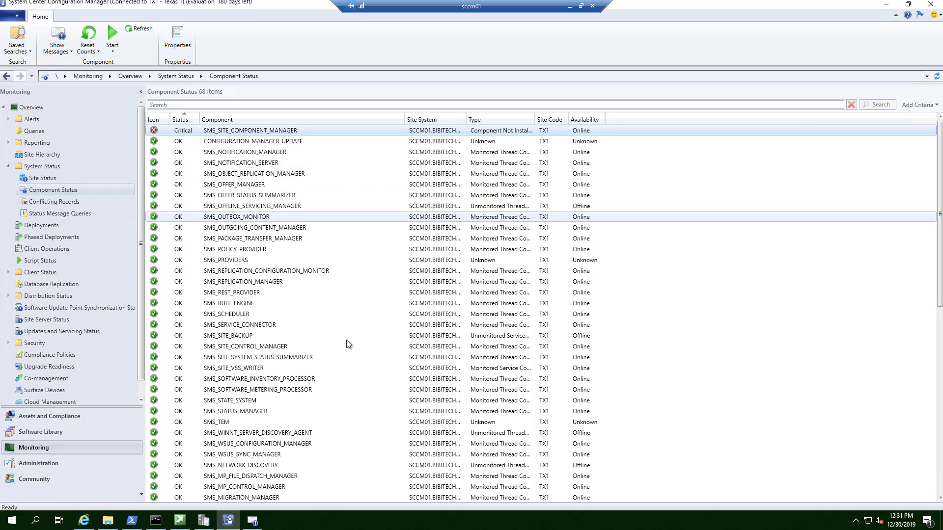
{"action": "right_click", "coordinate": [219, 131]}
{"action": "mouse_move", "coordinate": [269, 138]}
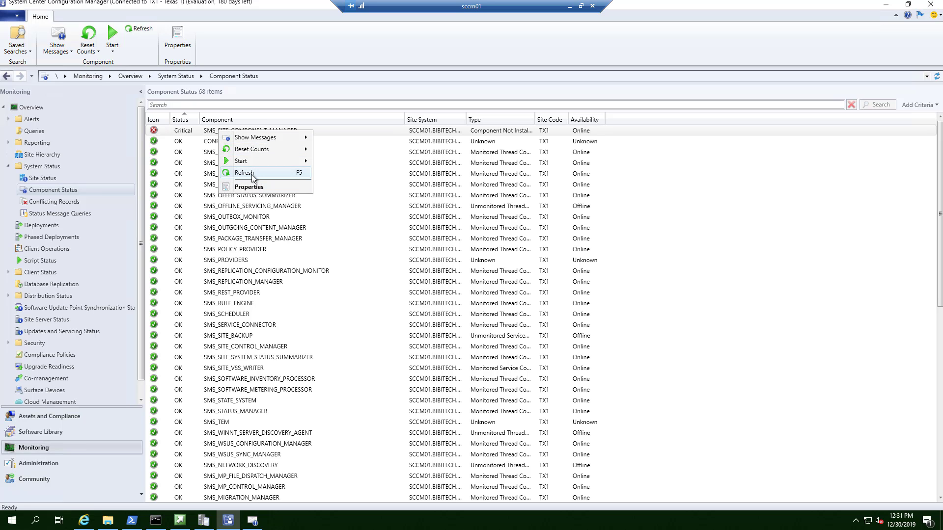
{"action": "left_click", "coordinate": [244, 172]}
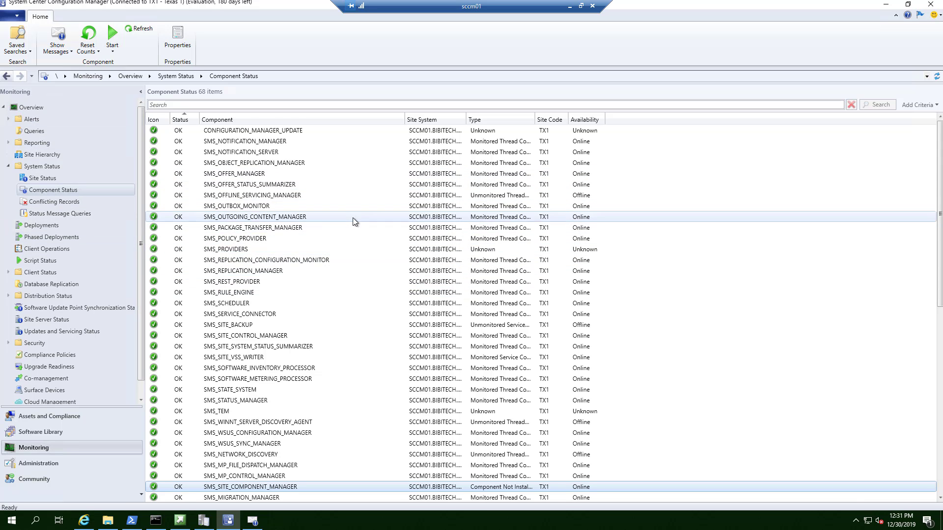
- Check the Deployments list, and return to Site Status
{"action": "left_click", "coordinate": [43, 225]}
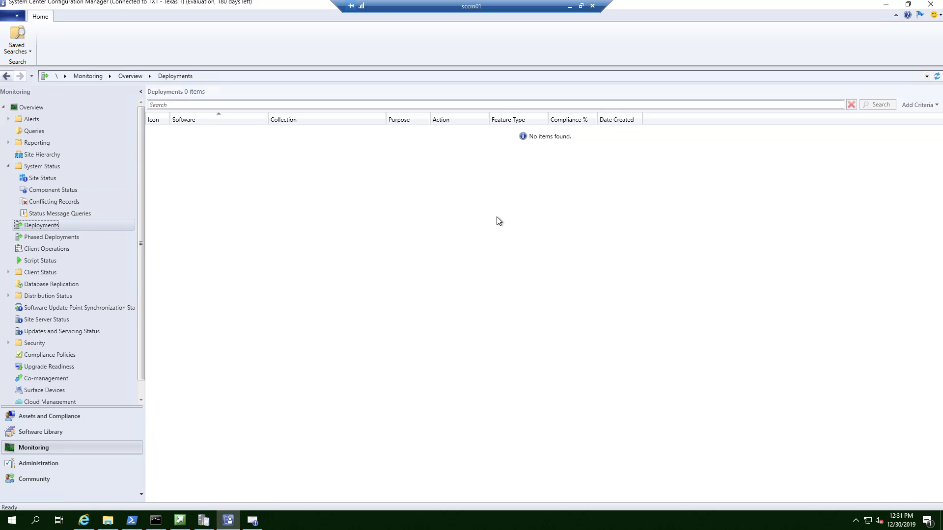
{"action": "left_click", "coordinate": [43, 179]}
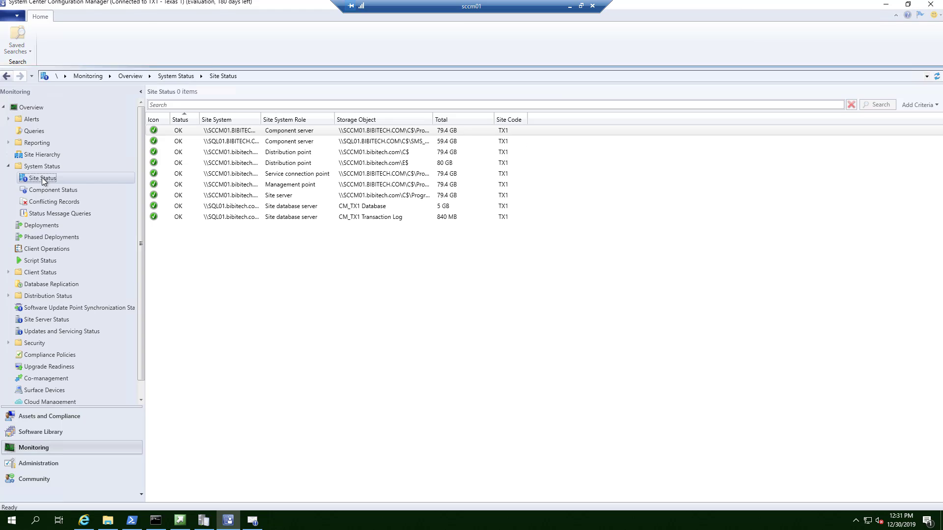